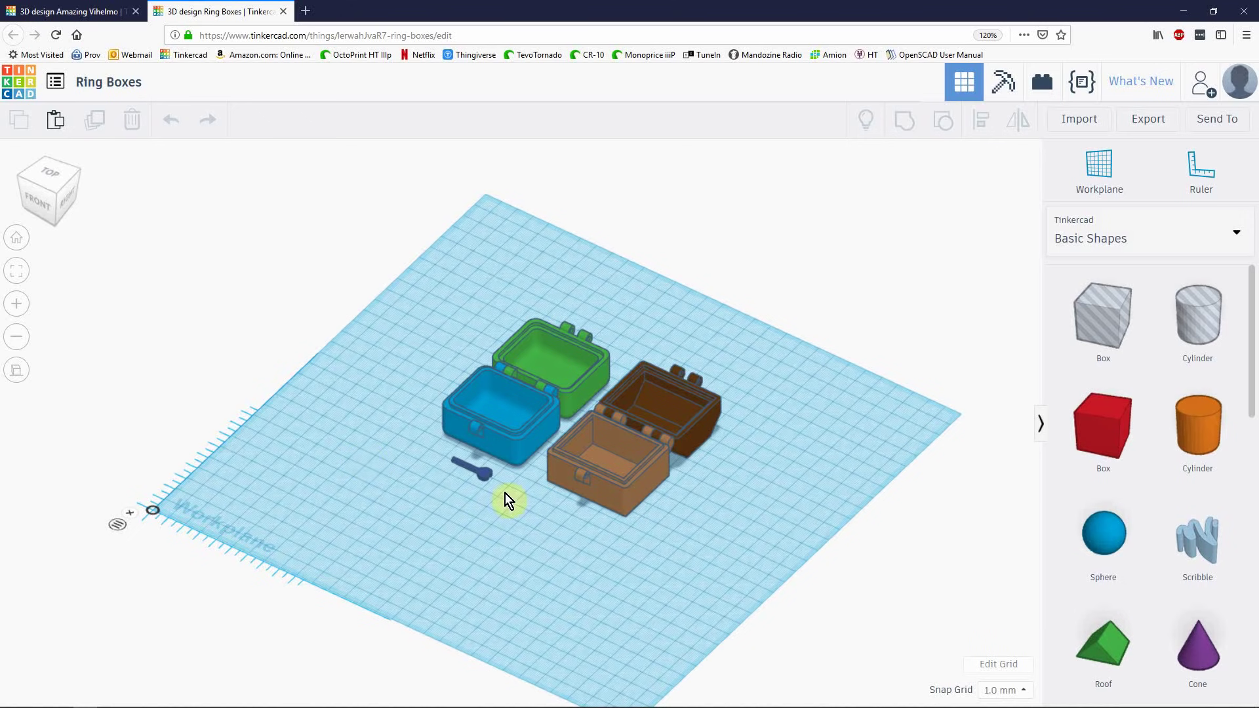
- Examine the finished ring boxes, their hinges and latches from several sides, and close that design
right_click_drag(718, 533, 503, 542)
scroll(633, 522, "up", 10)
scroll(571, 501, "down", 5)
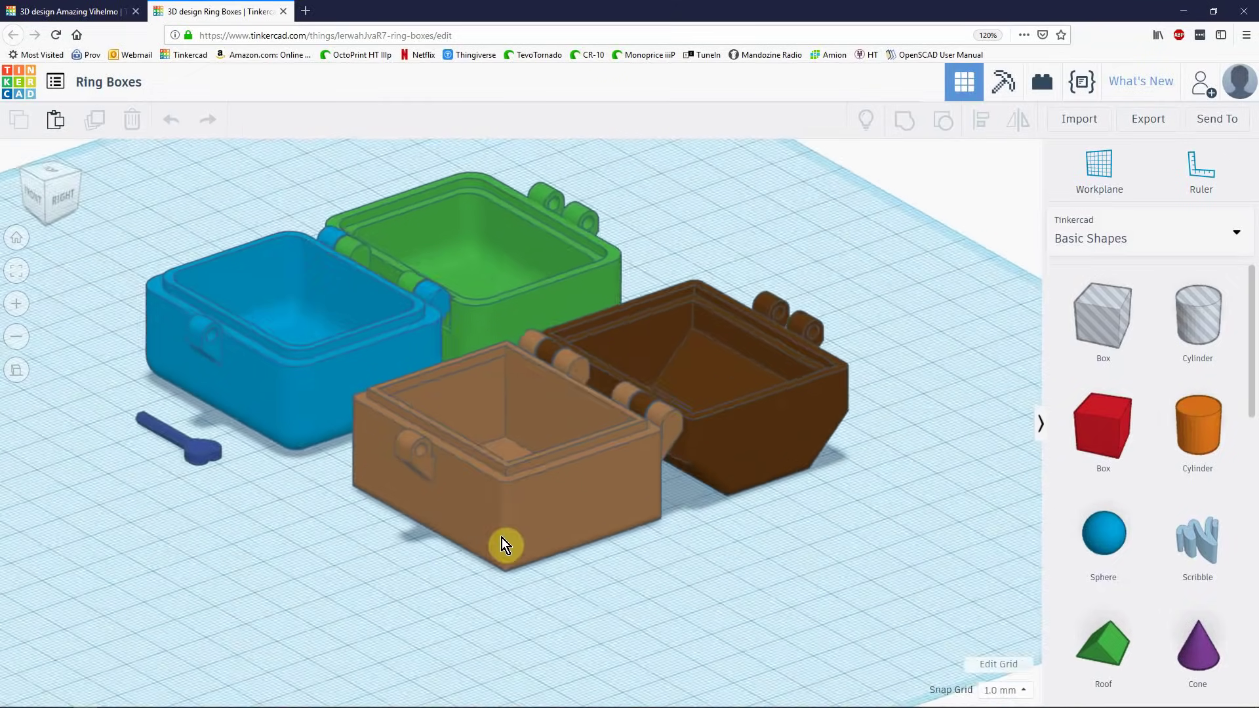
scroll(501, 543, "up", 5)
scroll(426, 551, "down", 2)
right_click_drag(258, 479, 623, 506)
scroll(510, 480, "up", 5)
scroll(479, 459, "down", 2)
right_click_drag(450, 438, 752, 474)
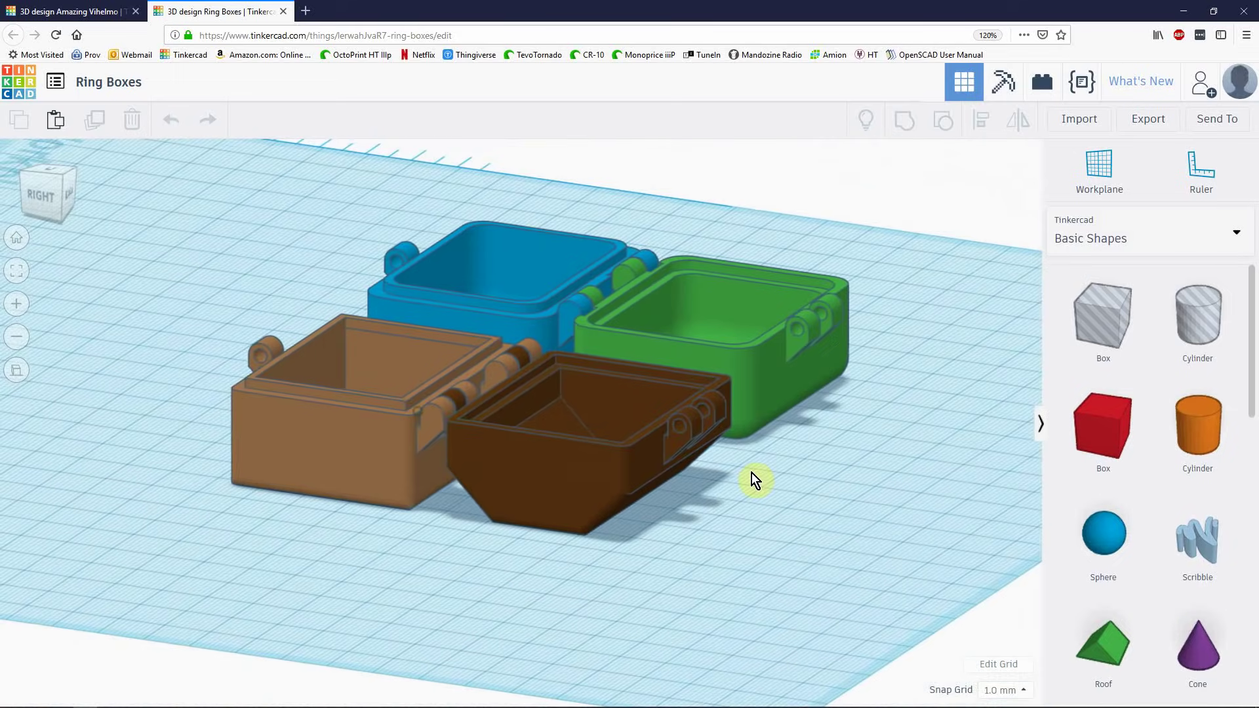
scroll(448, 501, "up", 4)
right_click_drag(449, 501, 294, 471)
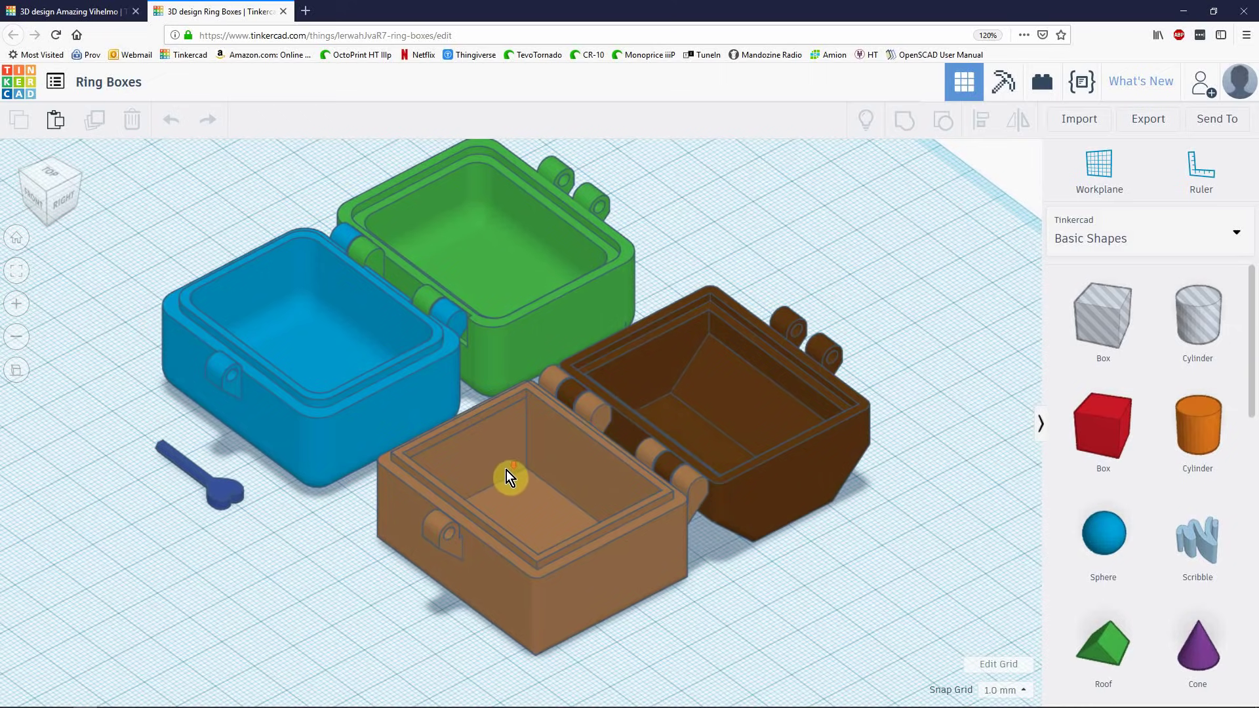
scroll(507, 471, "down", 3)
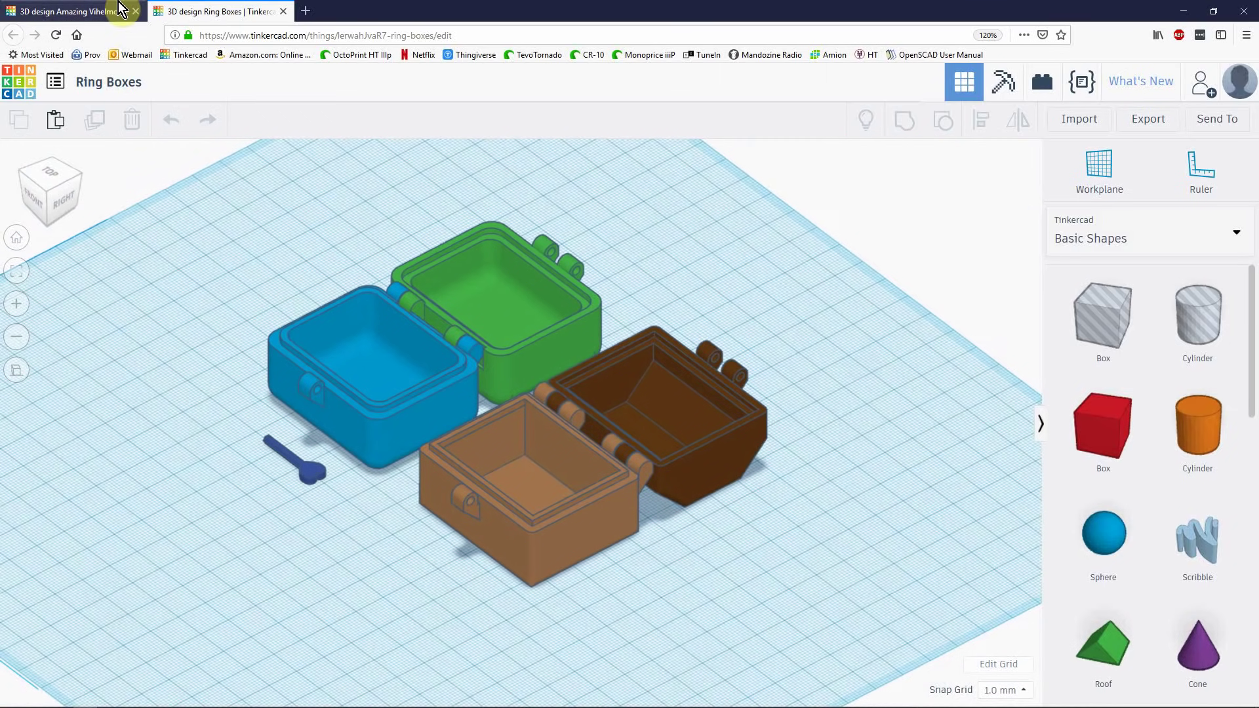
left_click(284, 12)
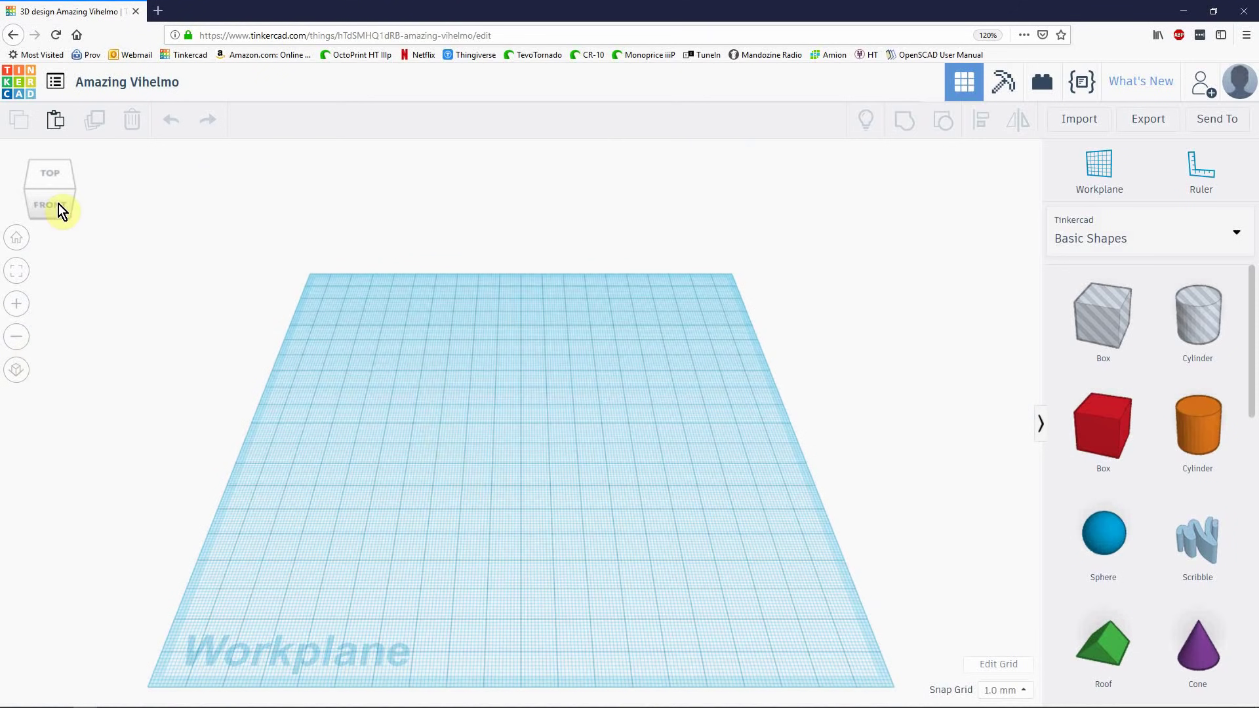
- Switch the empty design to orthographic view and place a ruler at the workplane's front-left corner
left_click(16, 372)
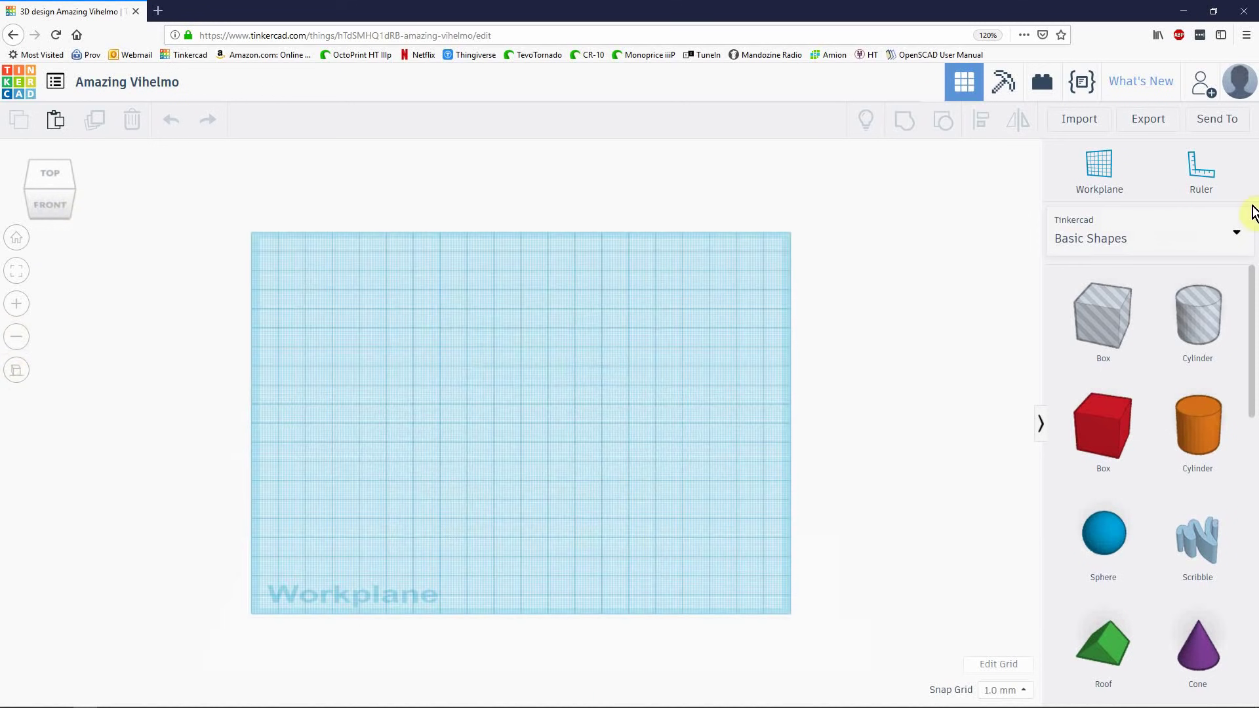
left_click(1191, 174)
left_click(275, 600)
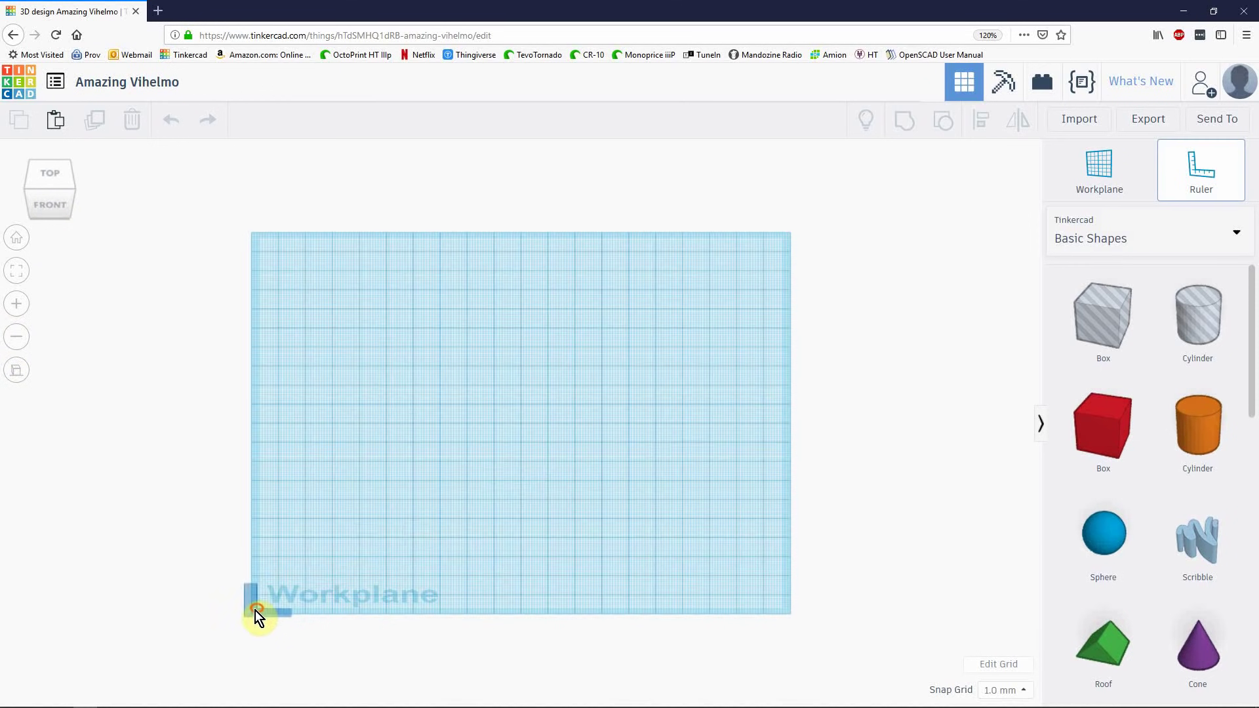
left_click(253, 616)
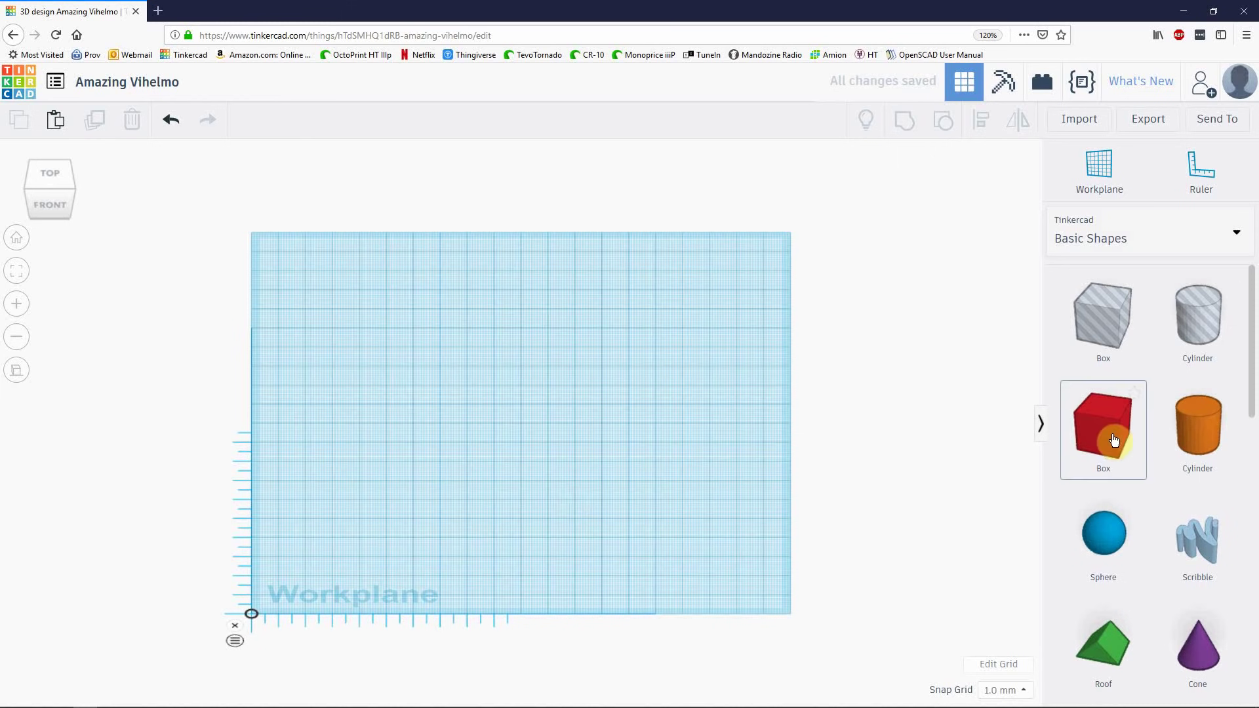
- Place a solid box on the workplane and size its footprint to 50 mm by 40 mm
left_click_drag(1113, 436, 506, 417)
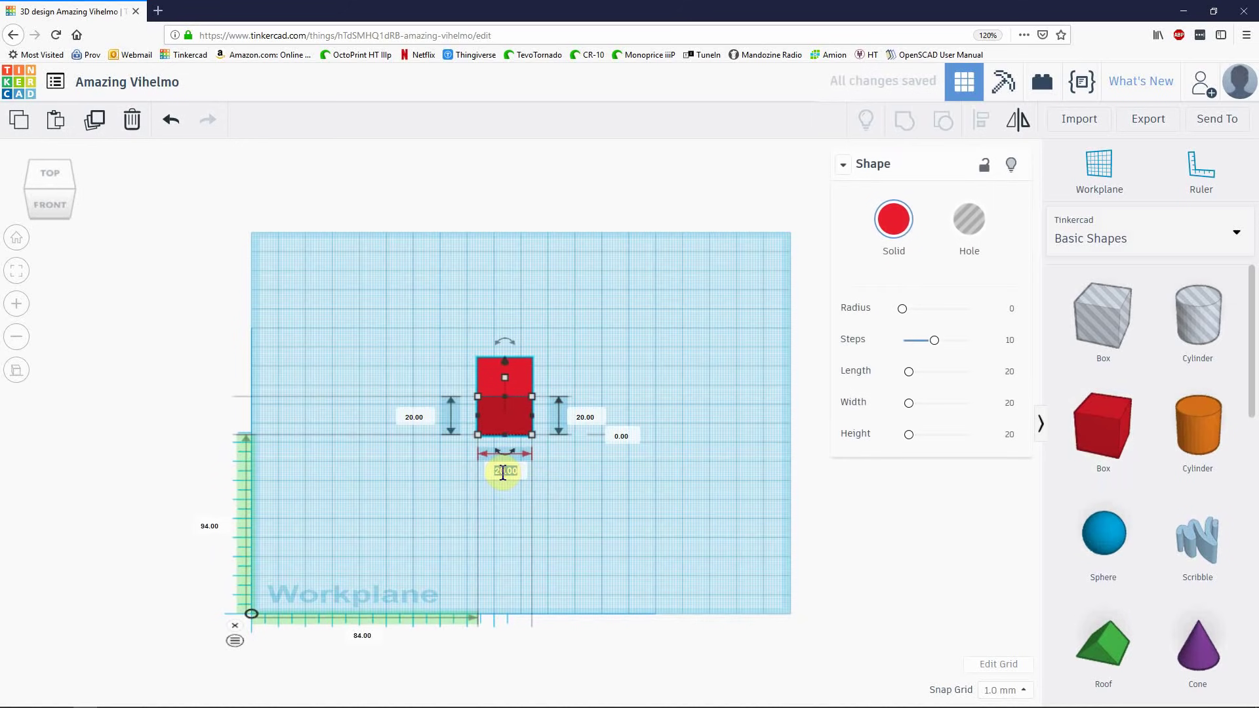
type("50")
key("Return")
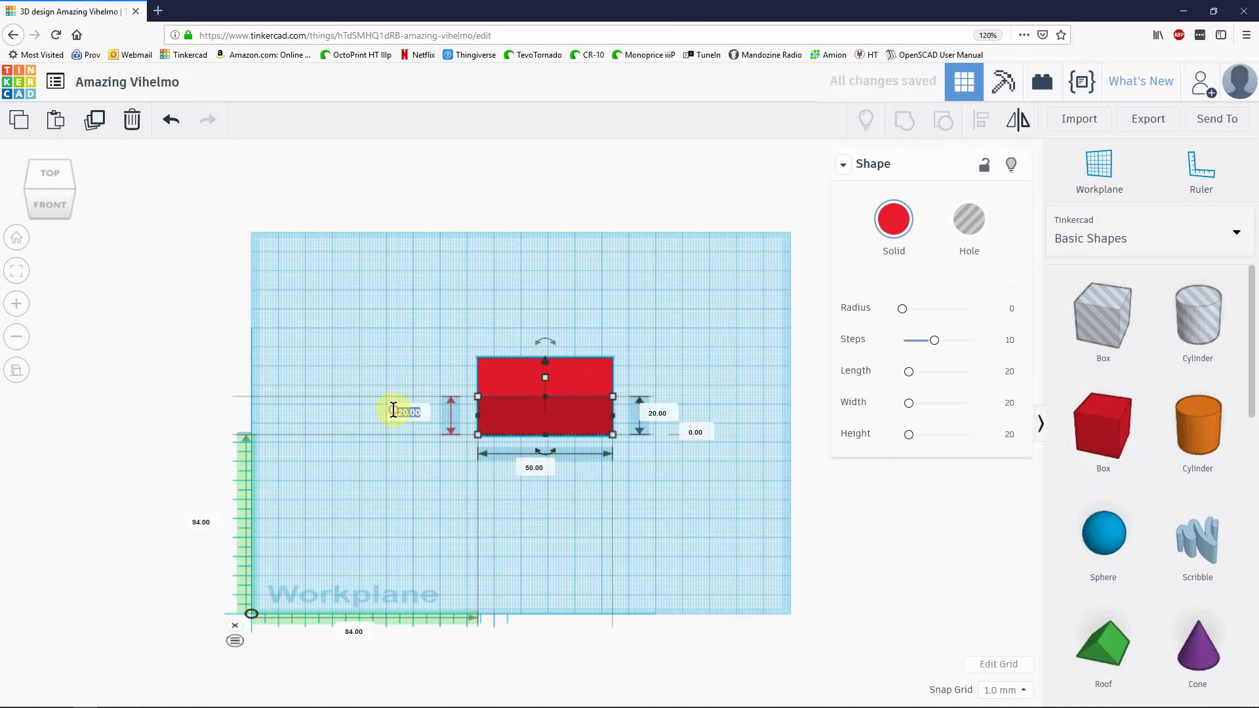
type("40")
key("Return")
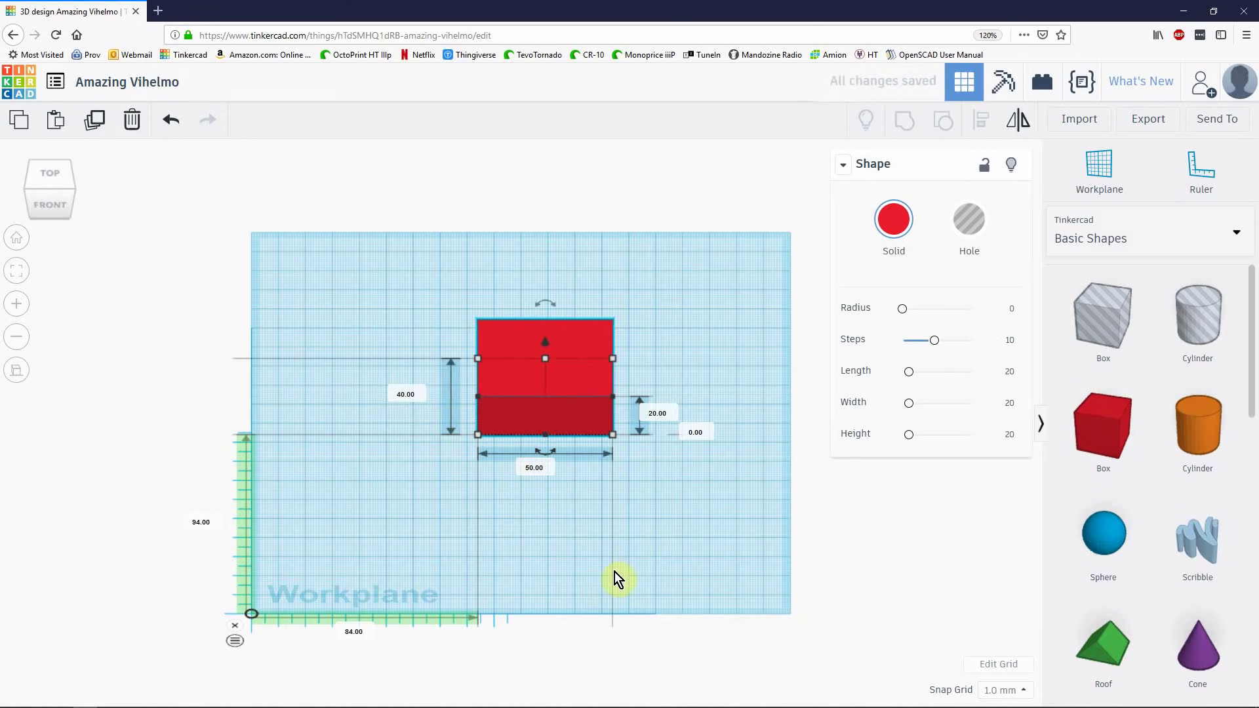
left_click(616, 579)
- Move the box toward the front of the workplane, duplicate it and place the copy behind the original
right_click_drag(674, 511, 596, 522)
scroll(534, 557, "up", 5)
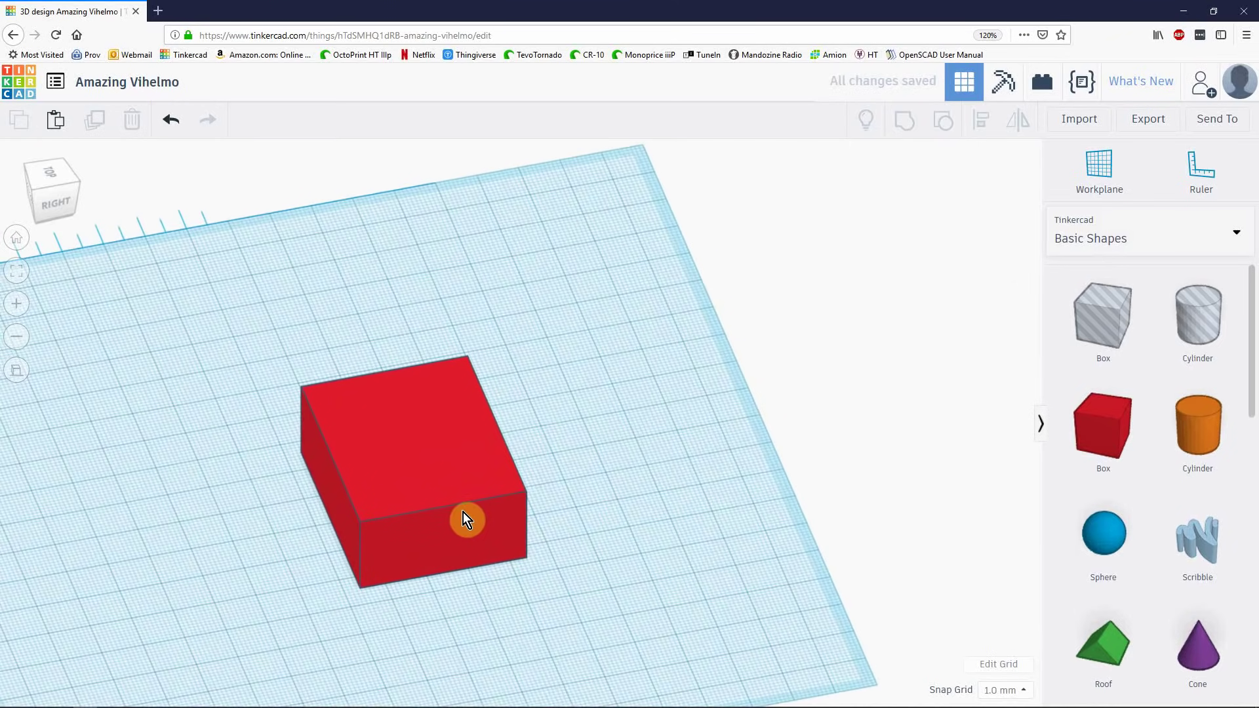
left_click_drag(426, 505, 368, 514)
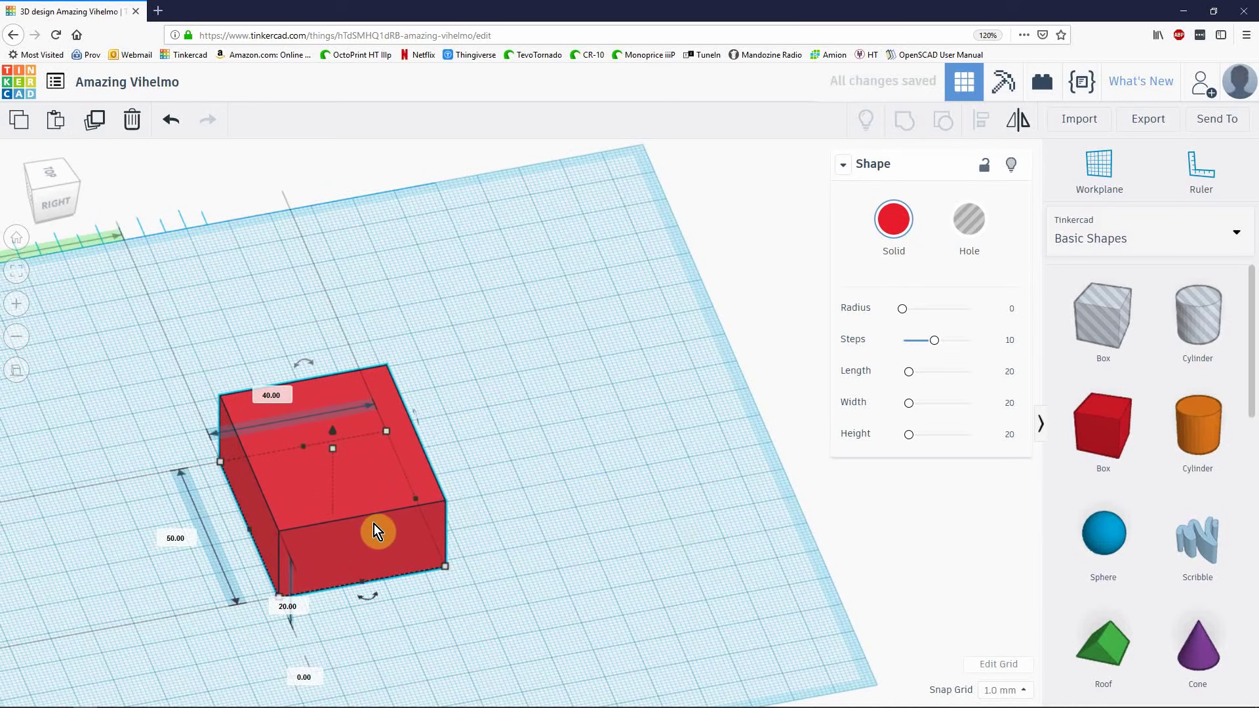
key("ctrl+d")
left_click_drag(340, 533, 608, 479)
right_click_drag(663, 591, 736, 587)
- Duplicate the front box in place and turn the copy into a hole
left_click(501, 525)
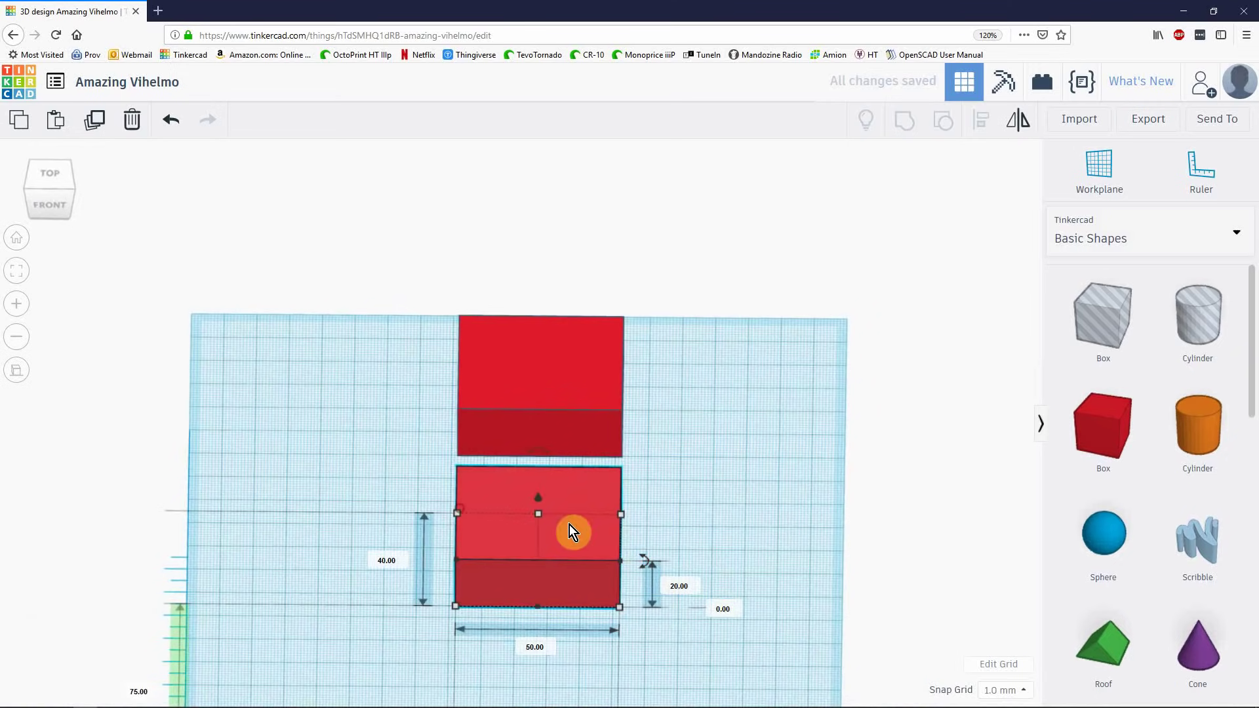
right_click_drag(651, 607, 745, 458)
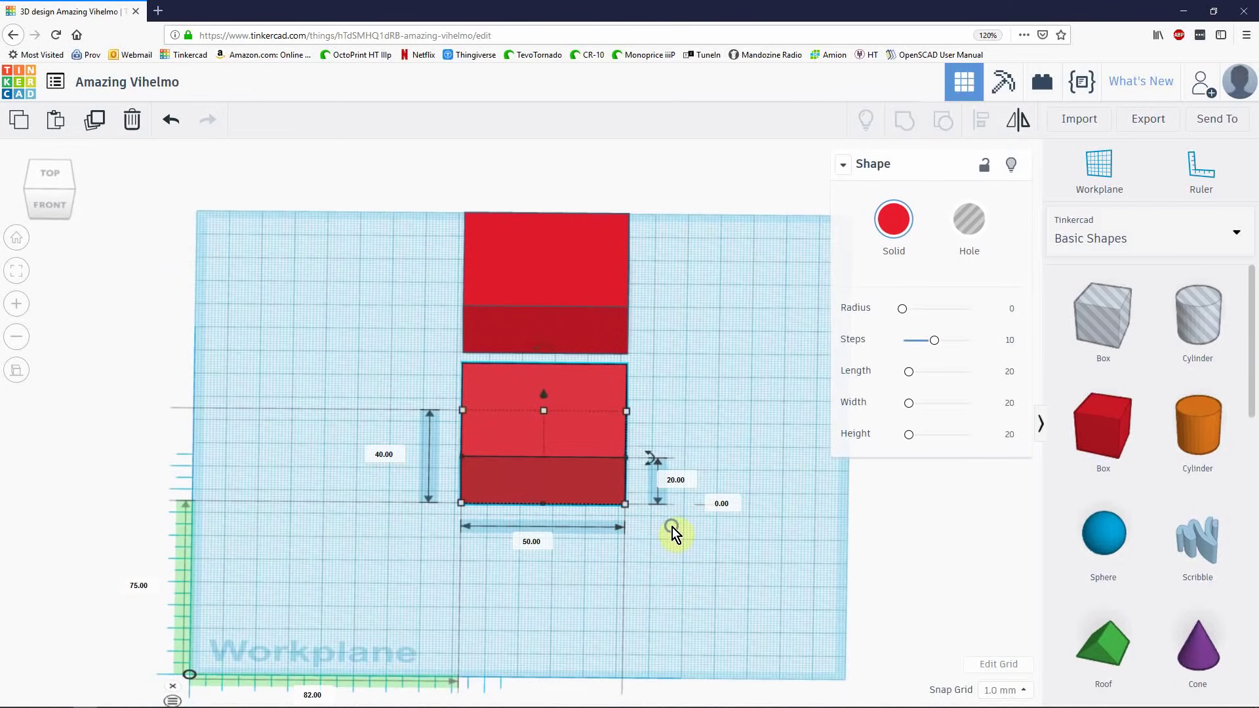
right_click_drag(683, 585, 686, 393)
scroll(647, 398, "up", 3)
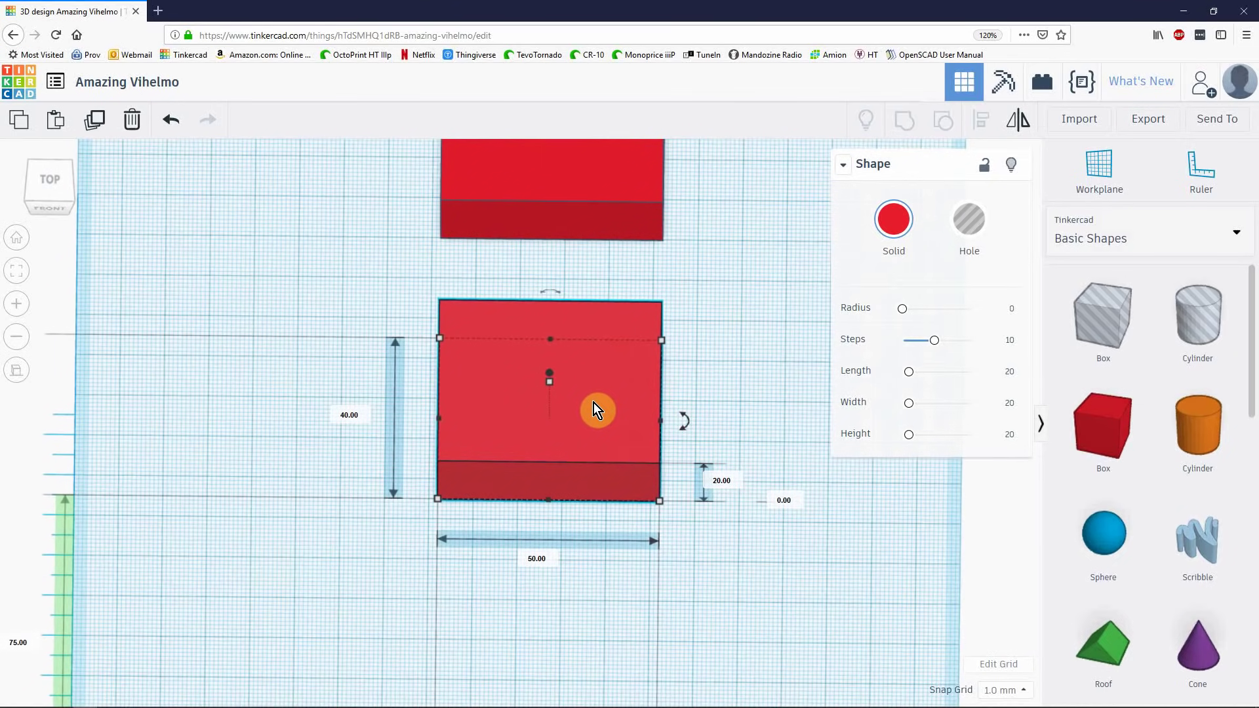
left_click(593, 403)
right_click_drag(730, 411, 638, 372)
left_click(630, 370)
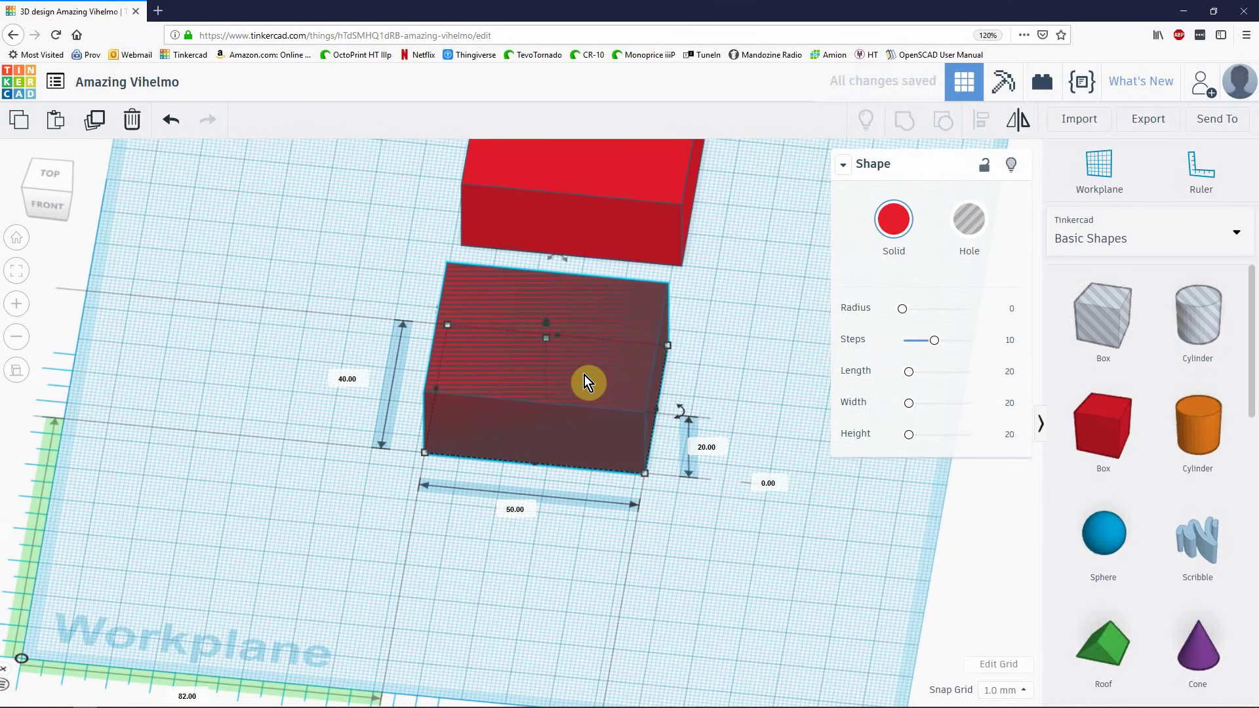
- Raise the hole box 4 mm above the workplane
key("ctrl+Up")
key("ctrl+Up")
key("ctrl+Up")
key("ctrl+Up")
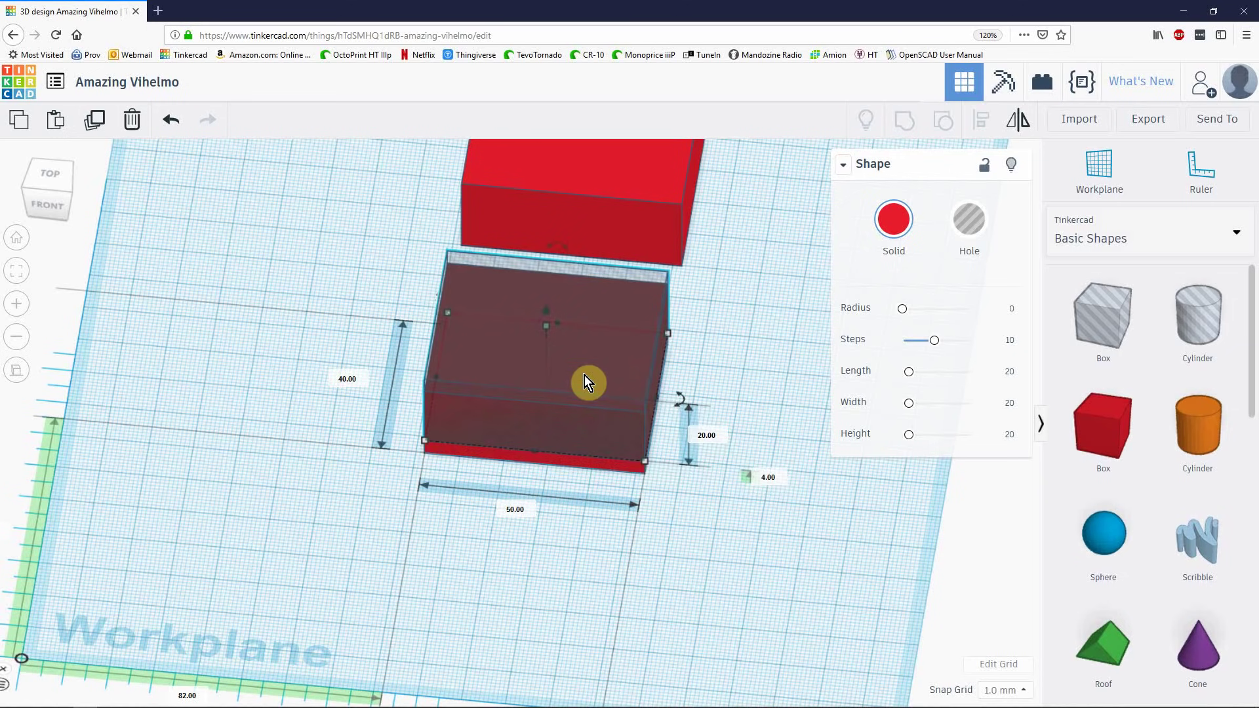
- Resize the hole box's footprint to 42 mm by 32 mm
right_click_drag(711, 518, 550, 498)
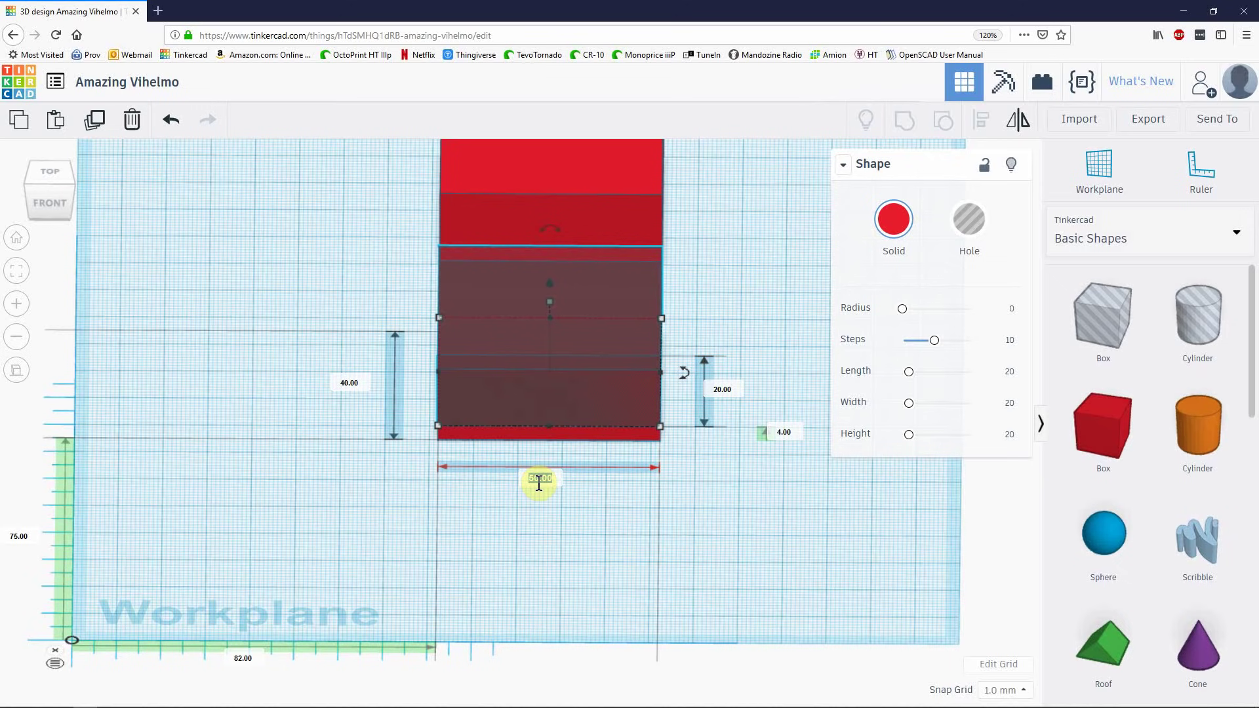
key("Return")
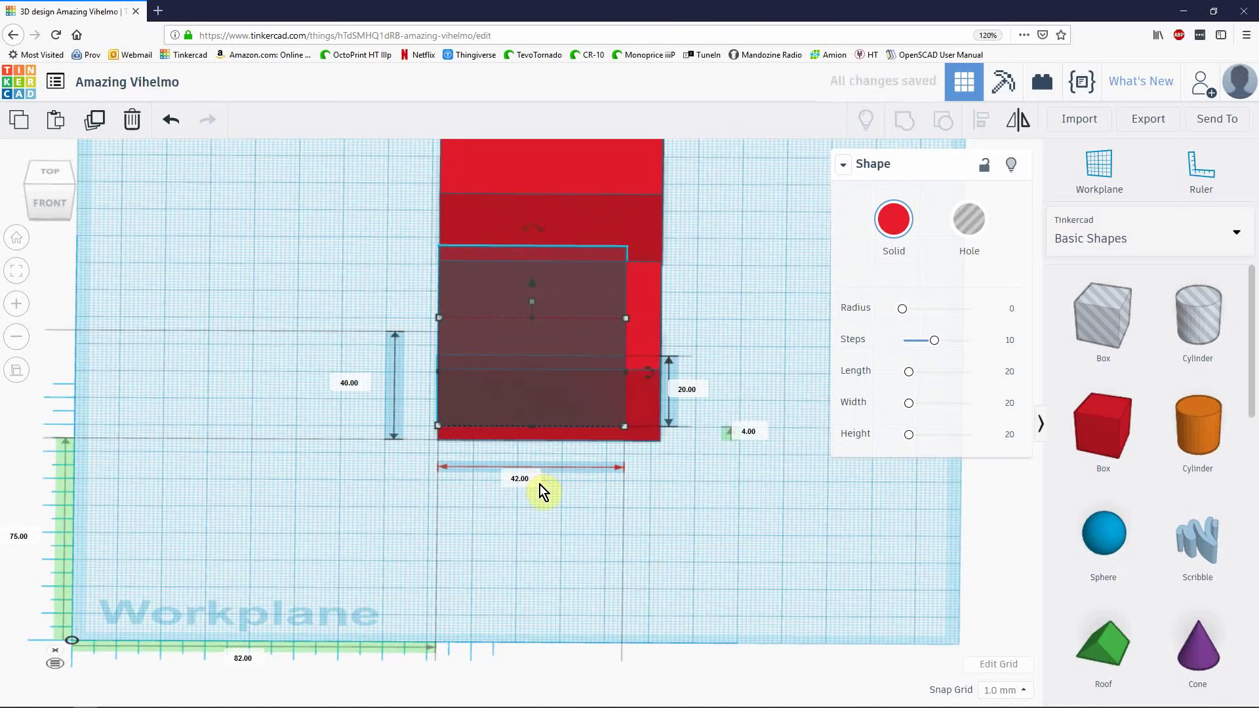
right_click_drag(350, 385, 597, 489)
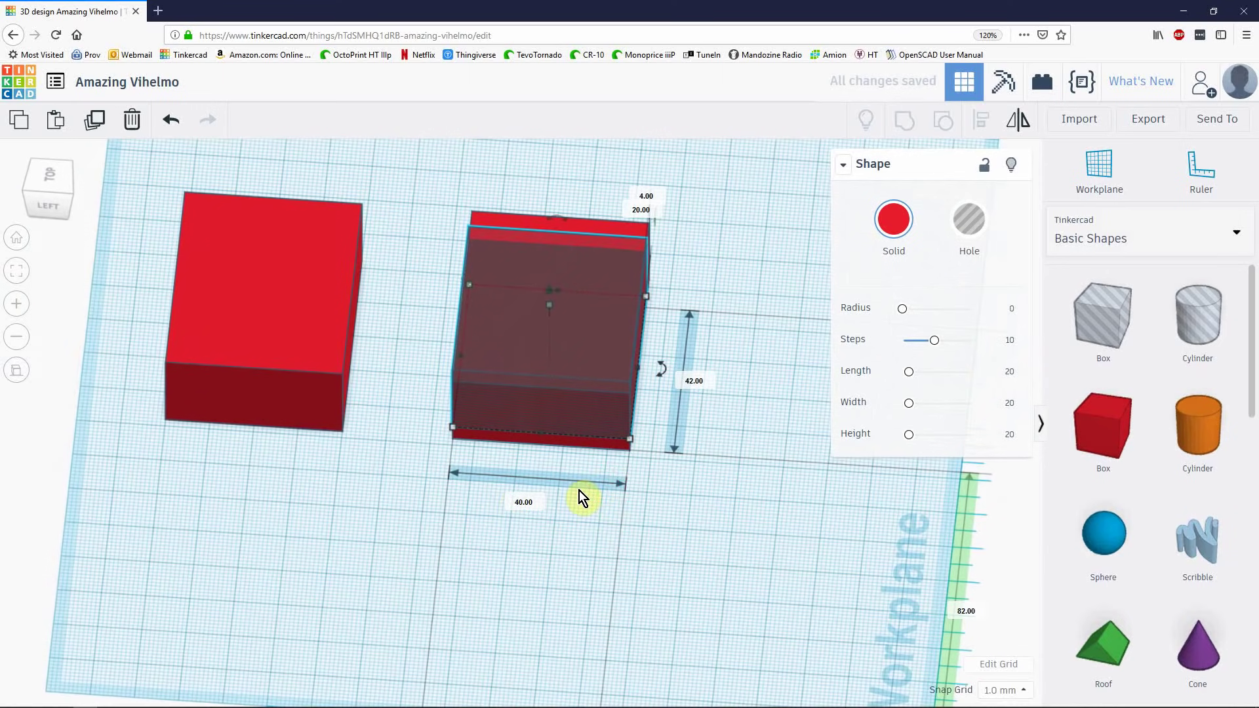
left_click(521, 504)
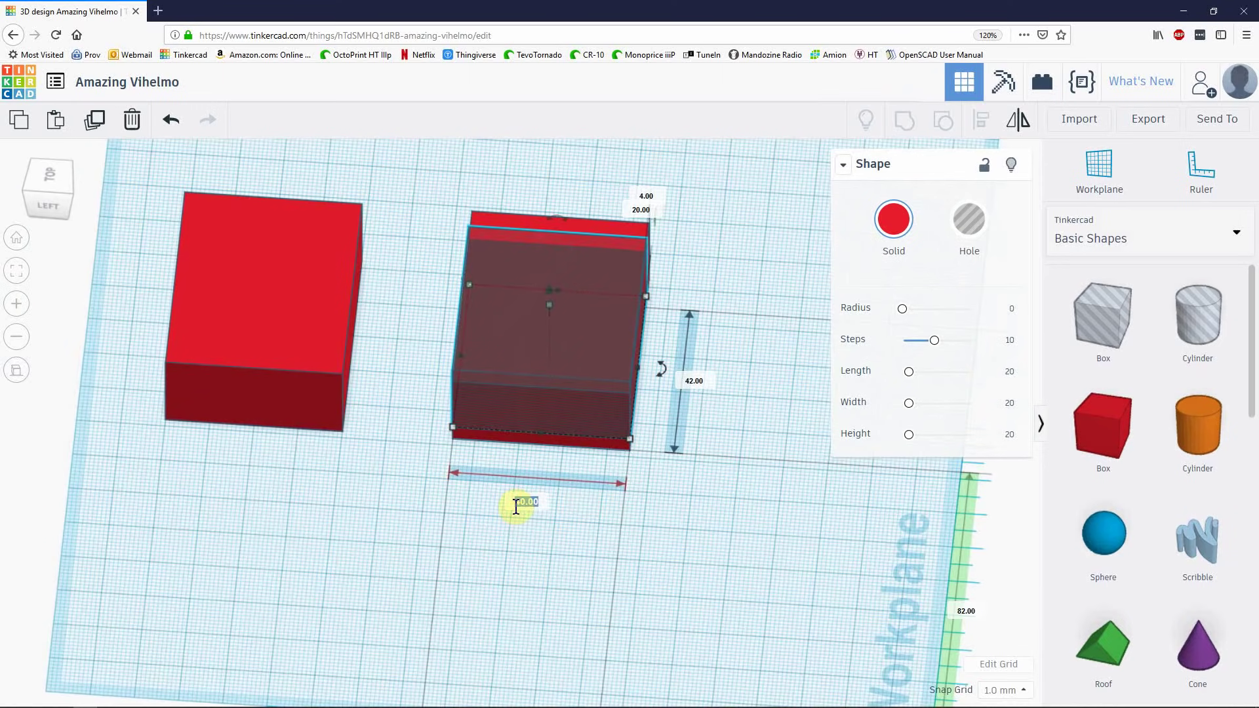
type("32")
key("Return")
- Move the hole box 4 mm inward in both directions and align it to the centre of the front box
right_click_drag(613, 526, 514, 580)
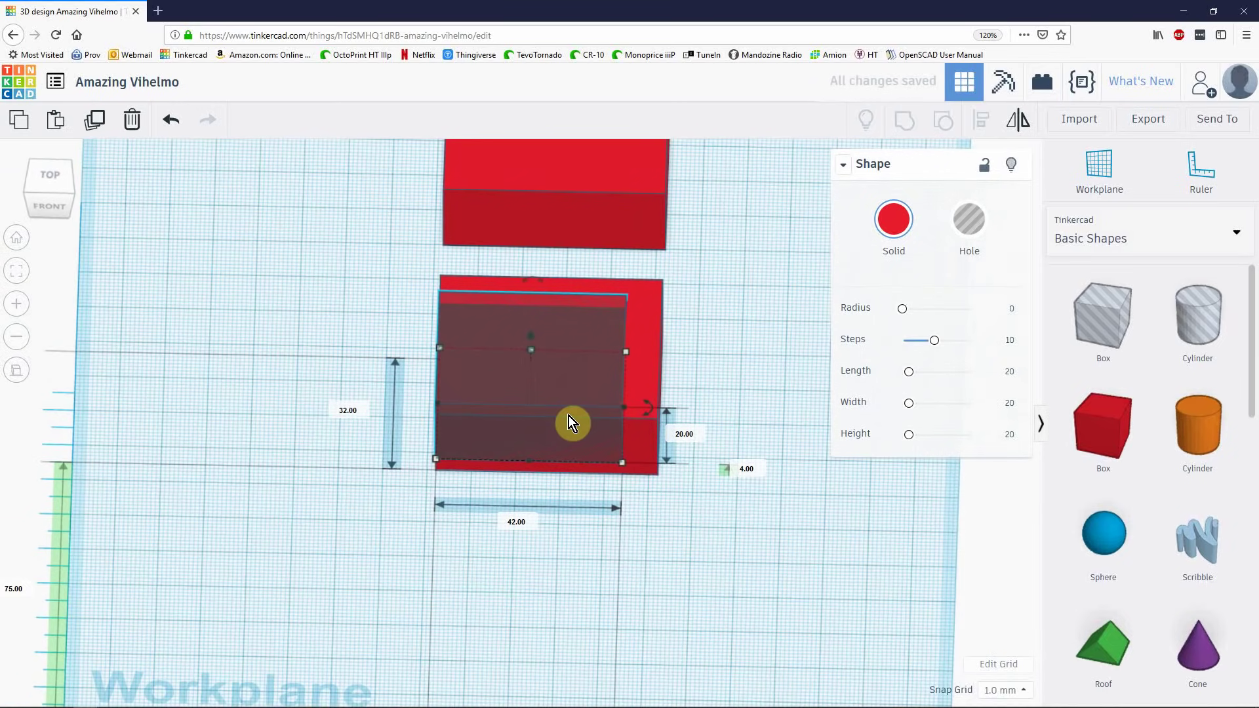
left_click_drag(570, 423, 575, 423)
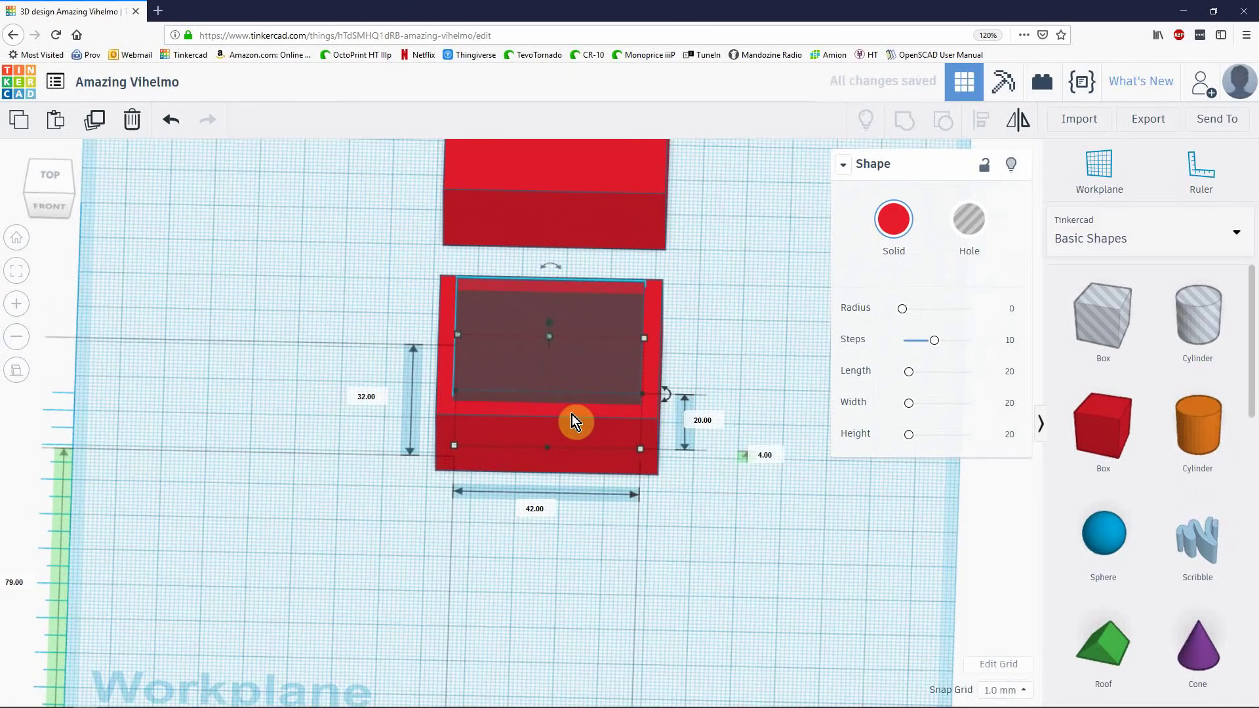
left_click(564, 467, "shift")
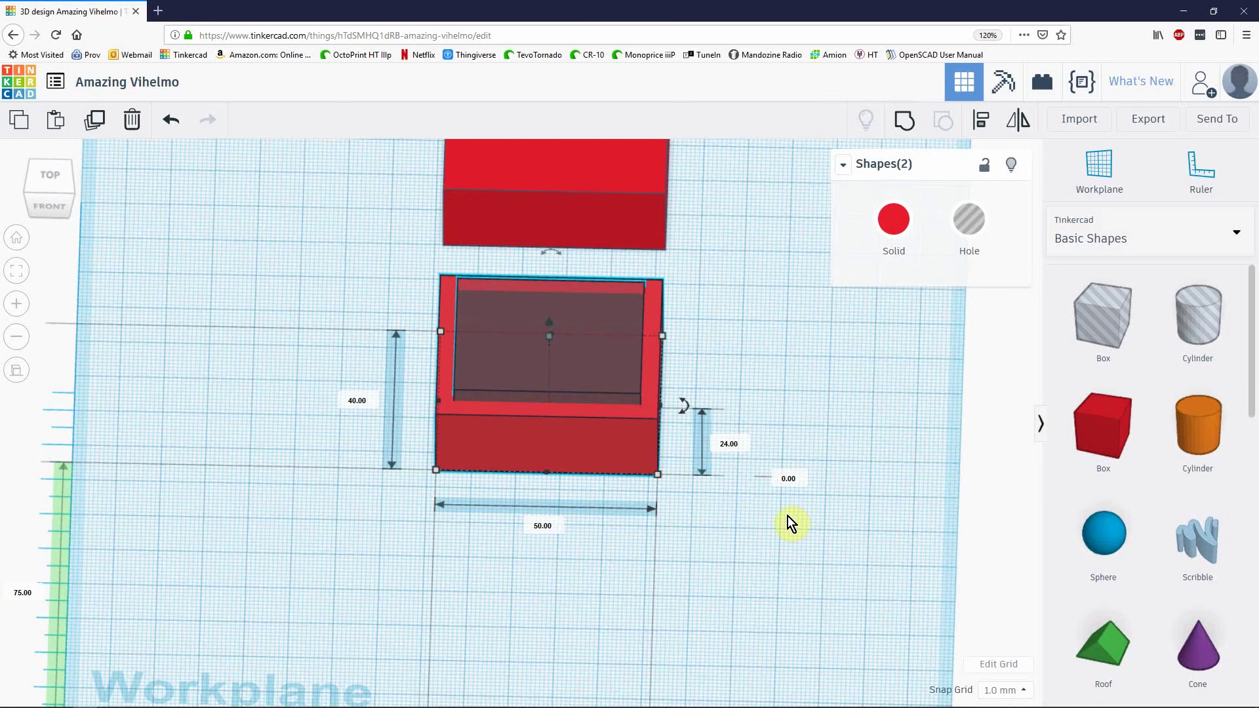
key("l")
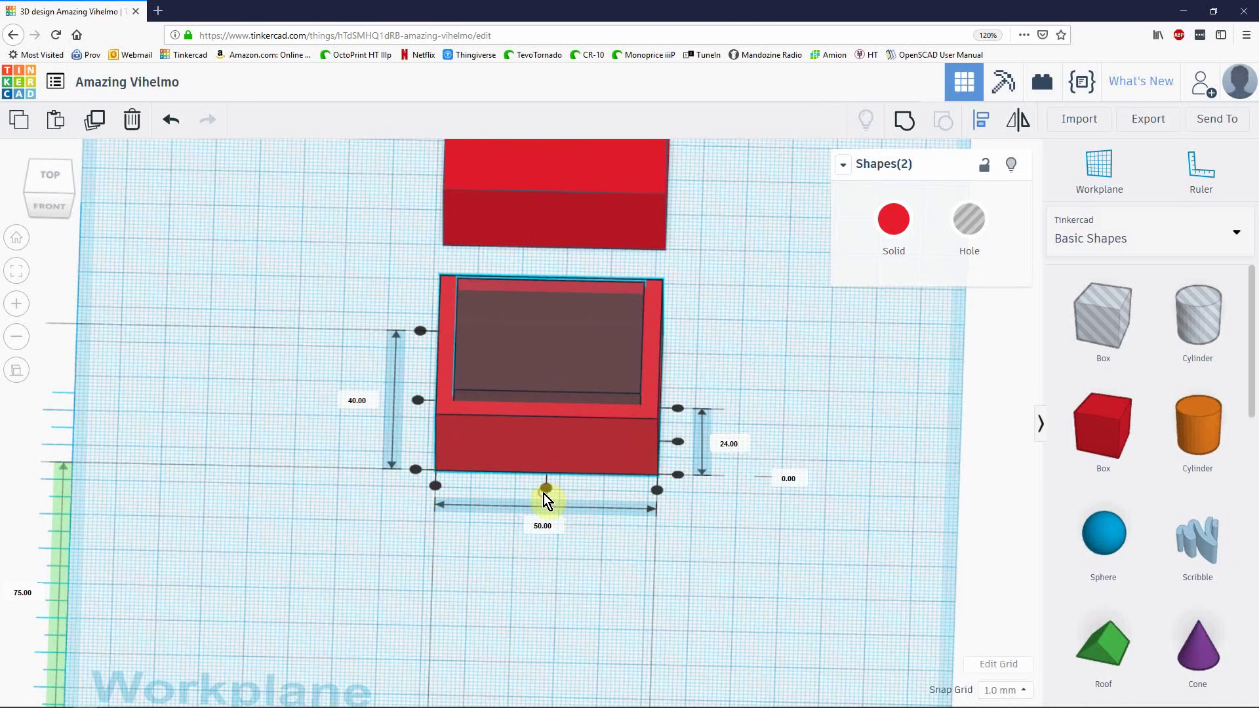
right_click_drag(495, 557, 658, 497)
left_click(650, 485)
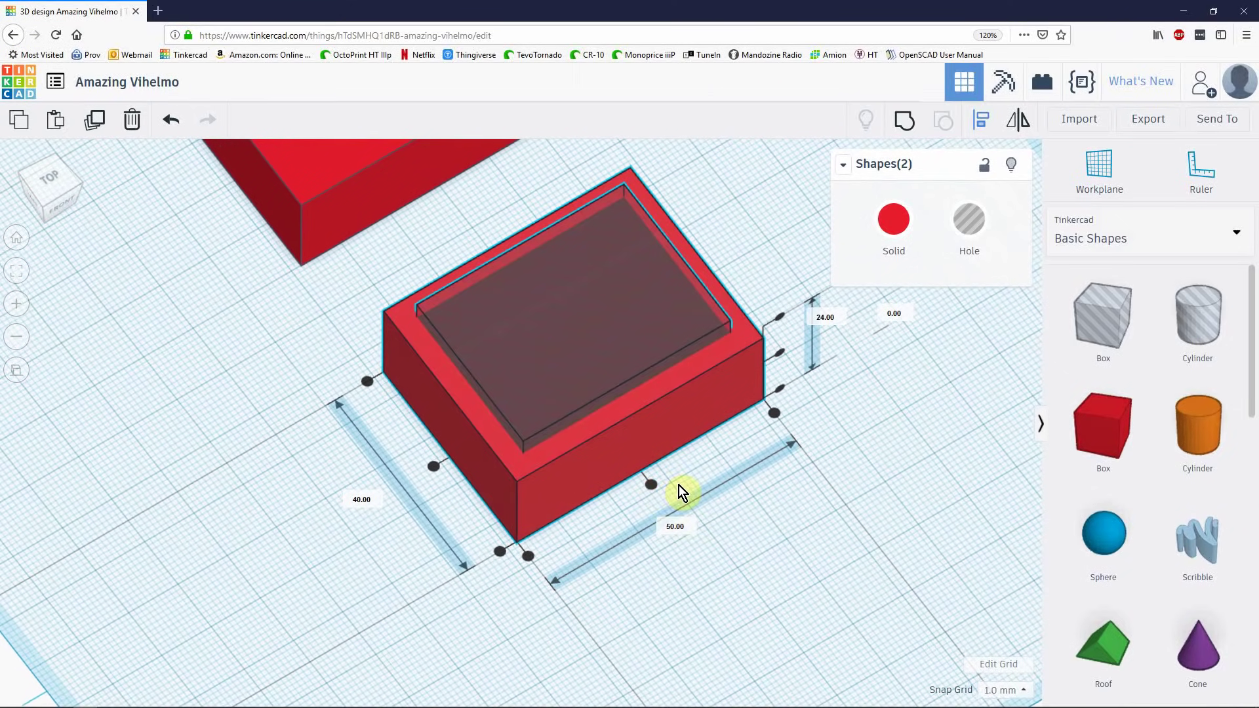
left_click(653, 486)
left_click(433, 473)
right_click_drag(669, 583, 629, 573)
- Group the front box with the hole box to cut the cavity
left_click_drag(296, 343, 634, 536)
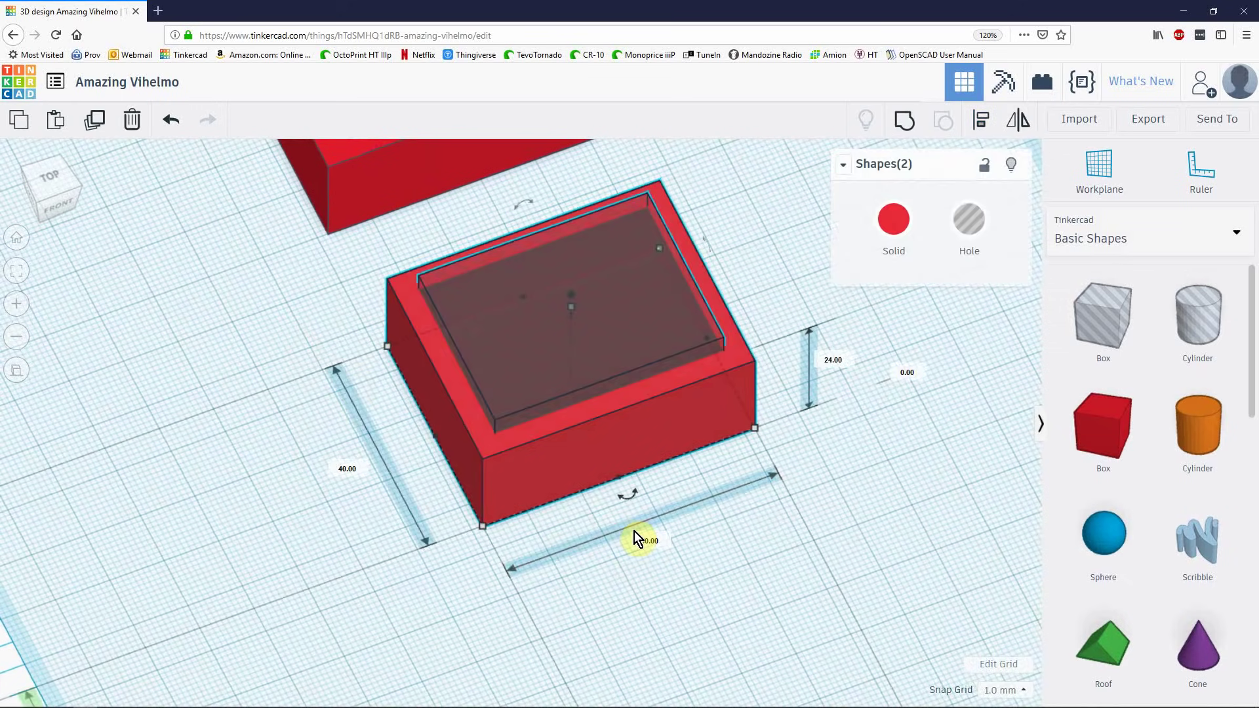
right_click_drag(643, 545, 325, 169)
left_click_drag(301, 177, 404, 310)
key("ctrl+g")
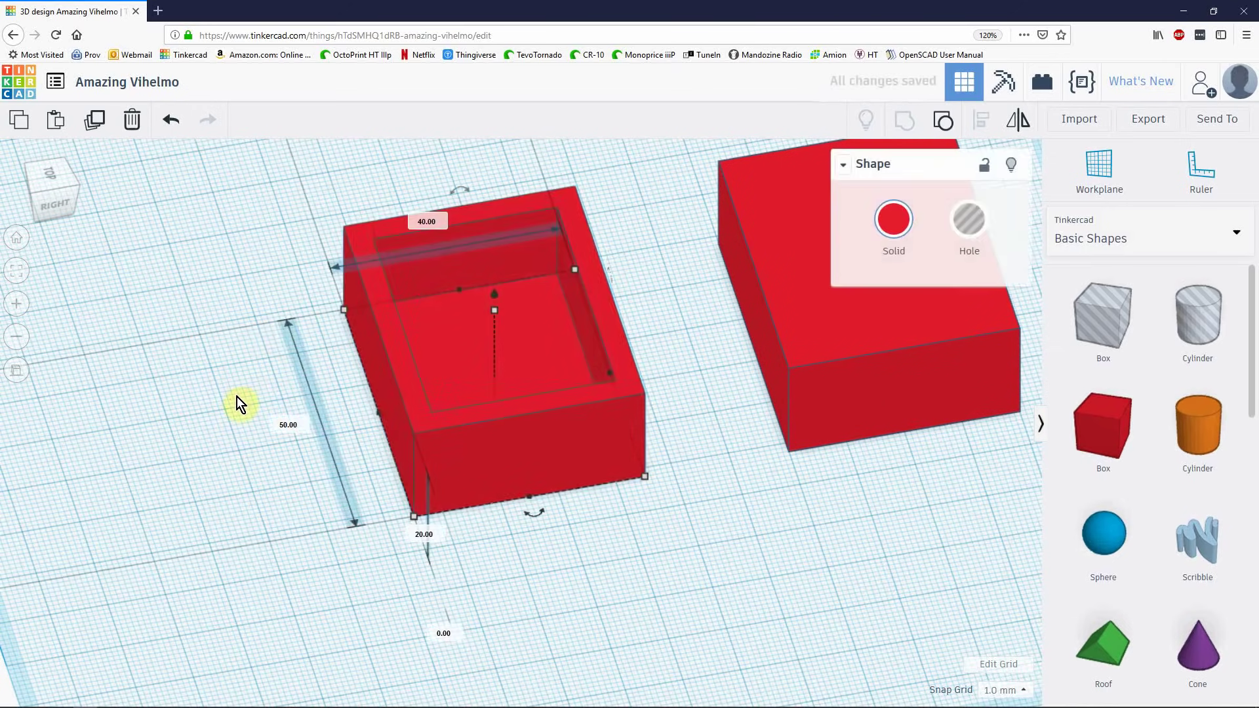
left_click(222, 429)
- Colour both the hollowed box and the solid box brown
right_click_drag(222, 429, 739, 516)
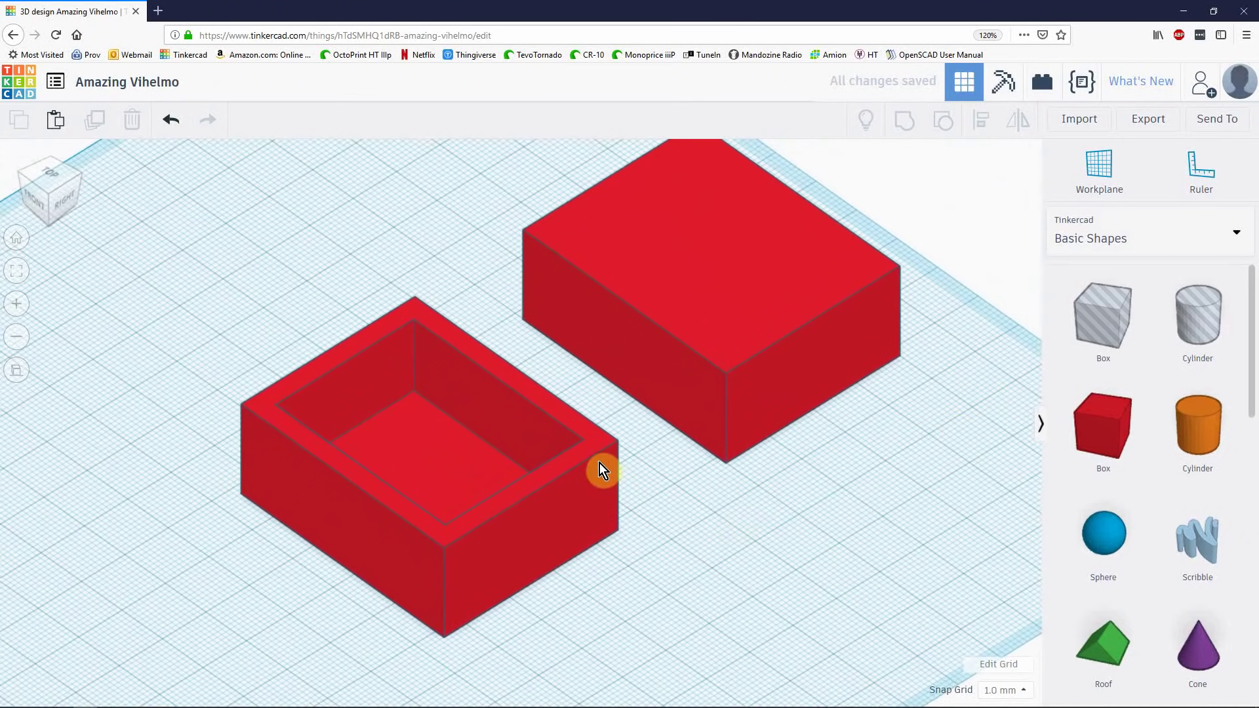
left_click_drag(875, 380, 529, 556)
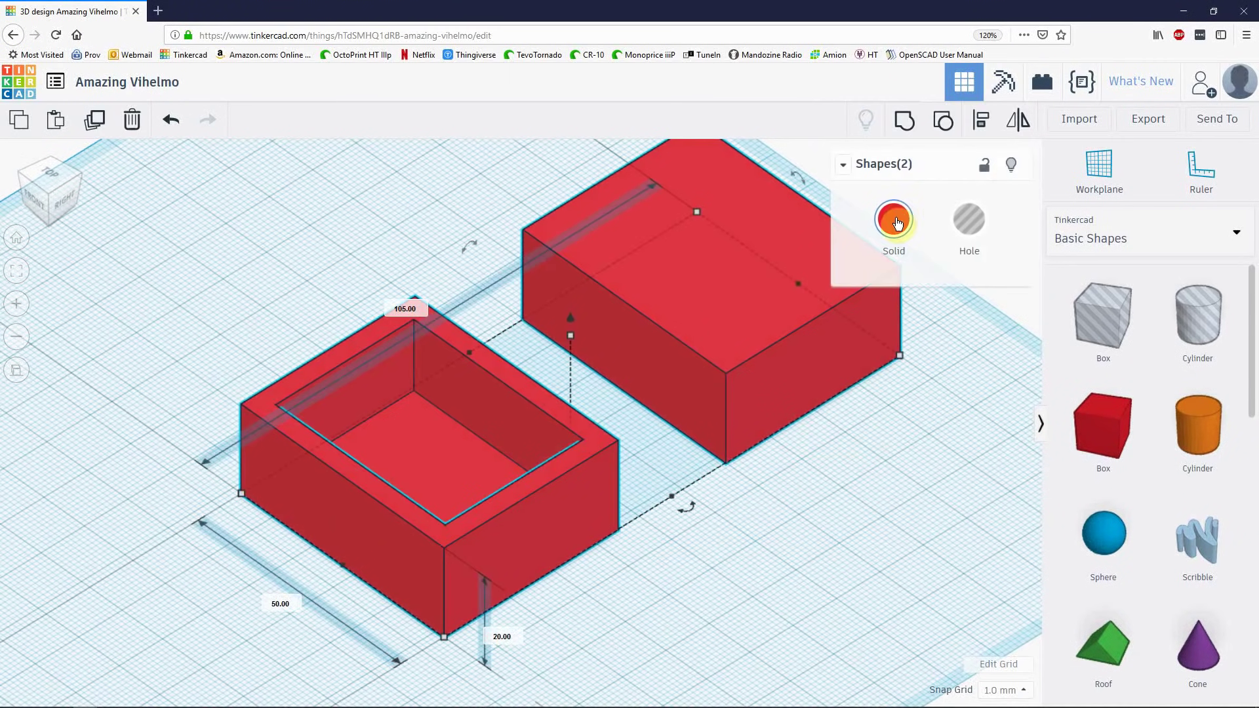
left_click(894, 219)
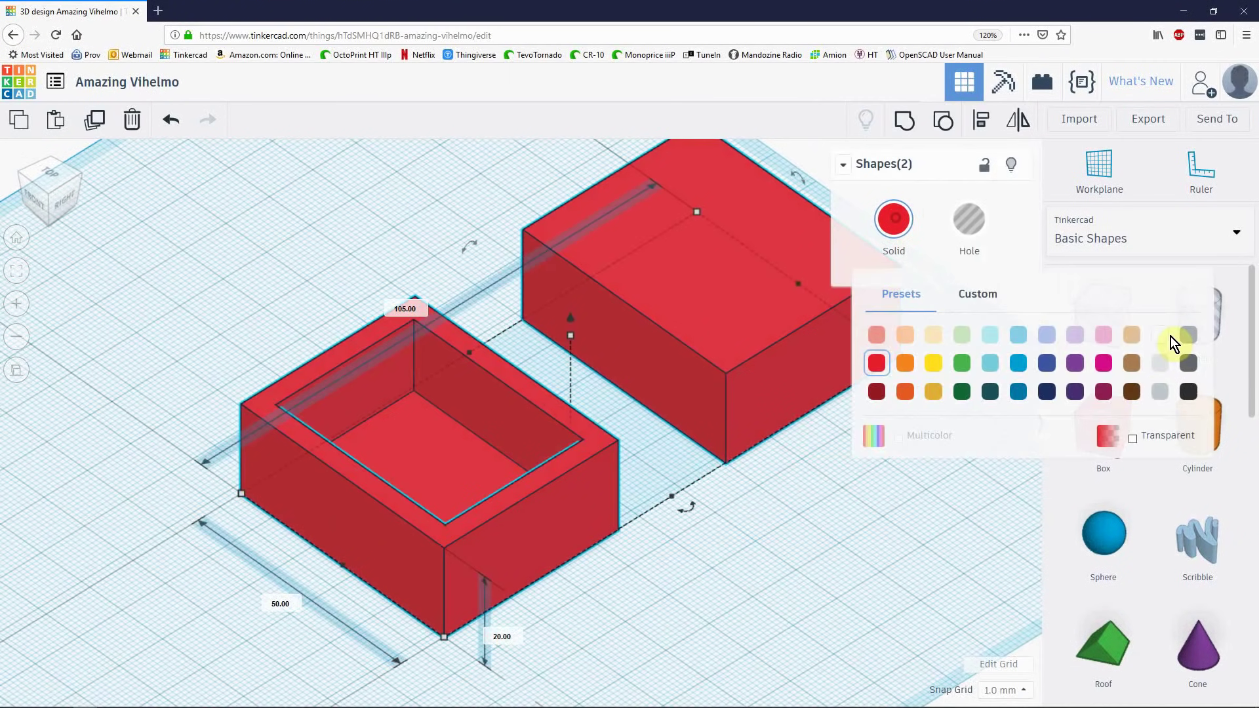
left_click(1132, 364)
left_click(885, 463)
- Place a roof shape next to the solid box and rotate it 90° on the workplane
right_click_drag(831, 455, 542, 337)
left_click(743, 393)
right_click_drag(771, 553, 579, 554)
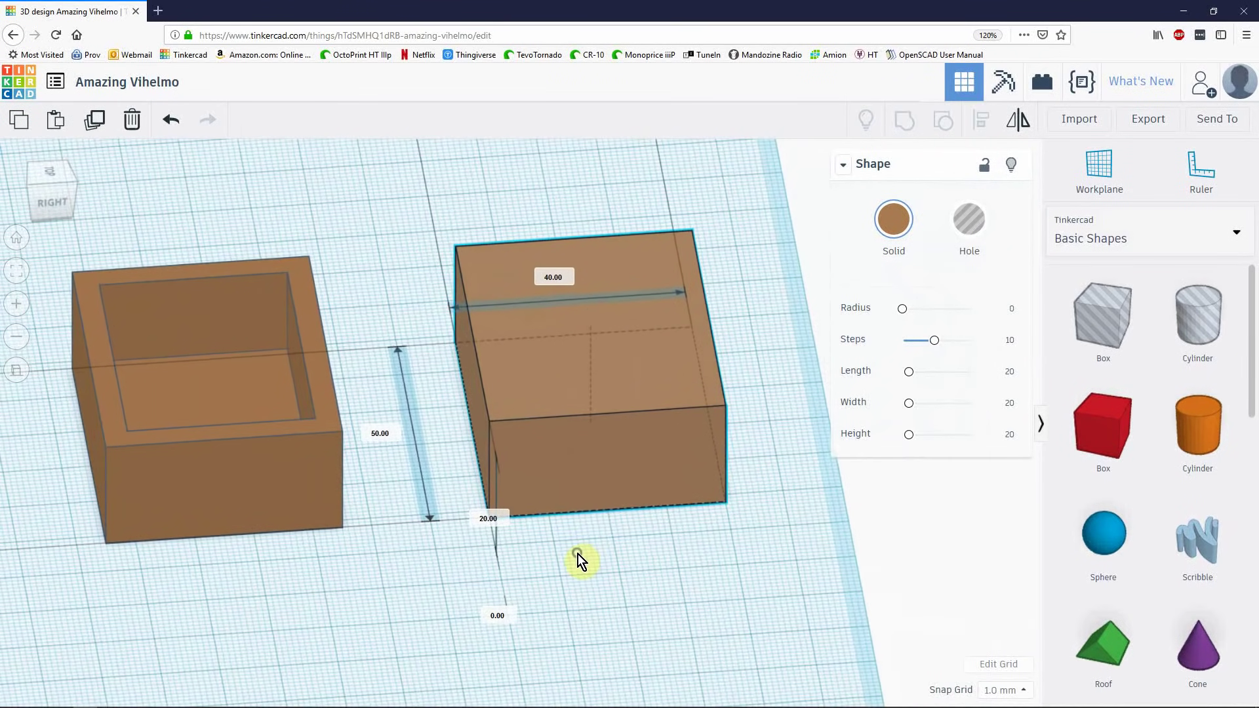
left_click_drag(1115, 647, 568, 593)
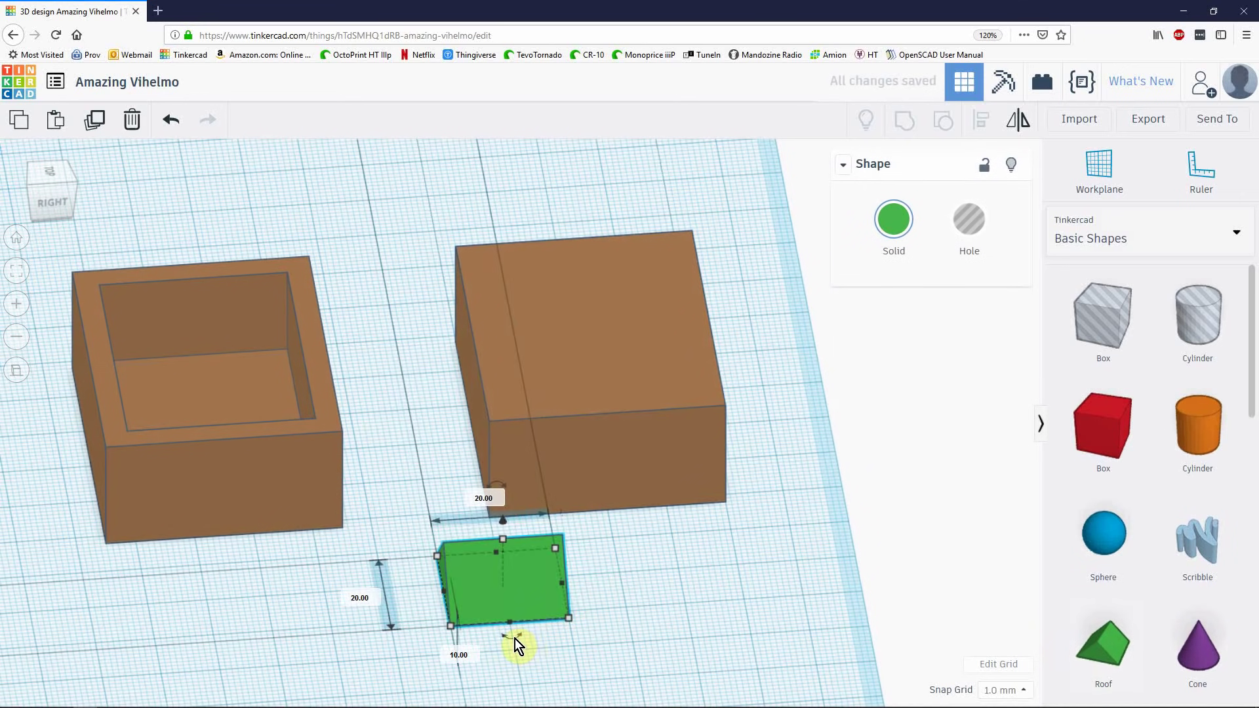
left_click_drag(516, 646, 576, 585)
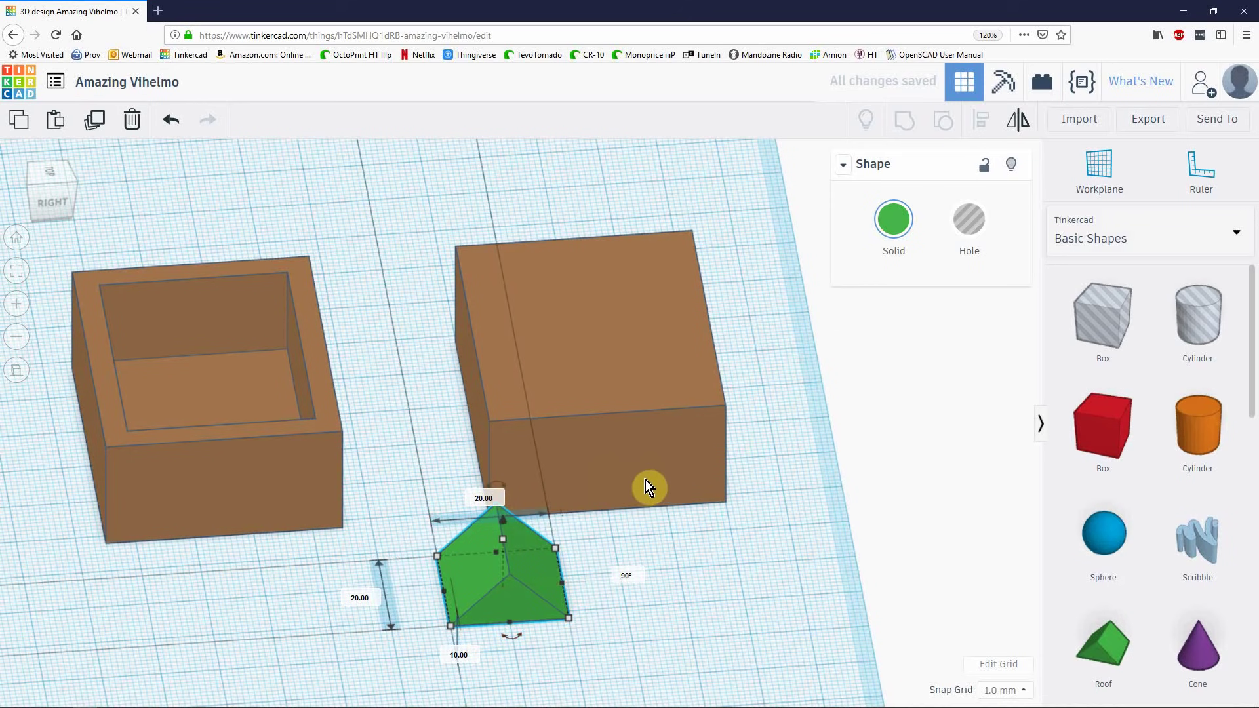
- Rotate the roof shape on its vertical plane so it becomes a right-angle wedge with one flat side on the workplane and one upright
left_click_drag(500, 491, 445, 563)
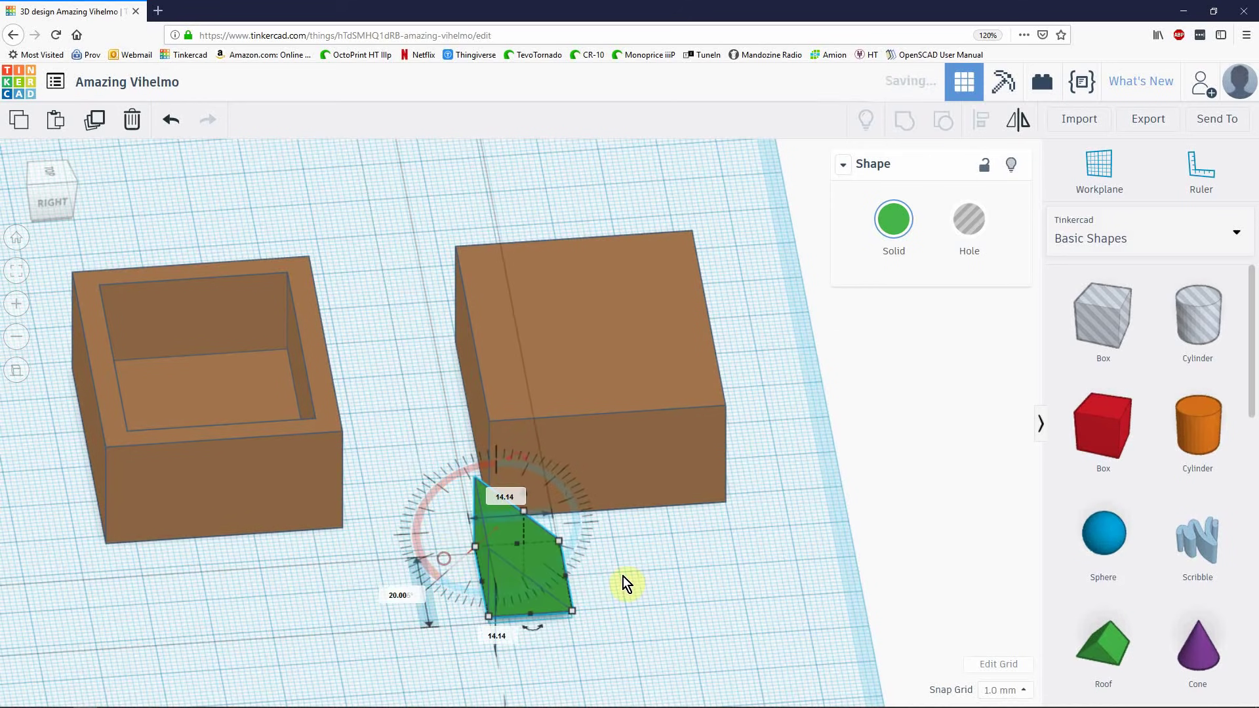
right_click_drag(647, 581, 728, 553)
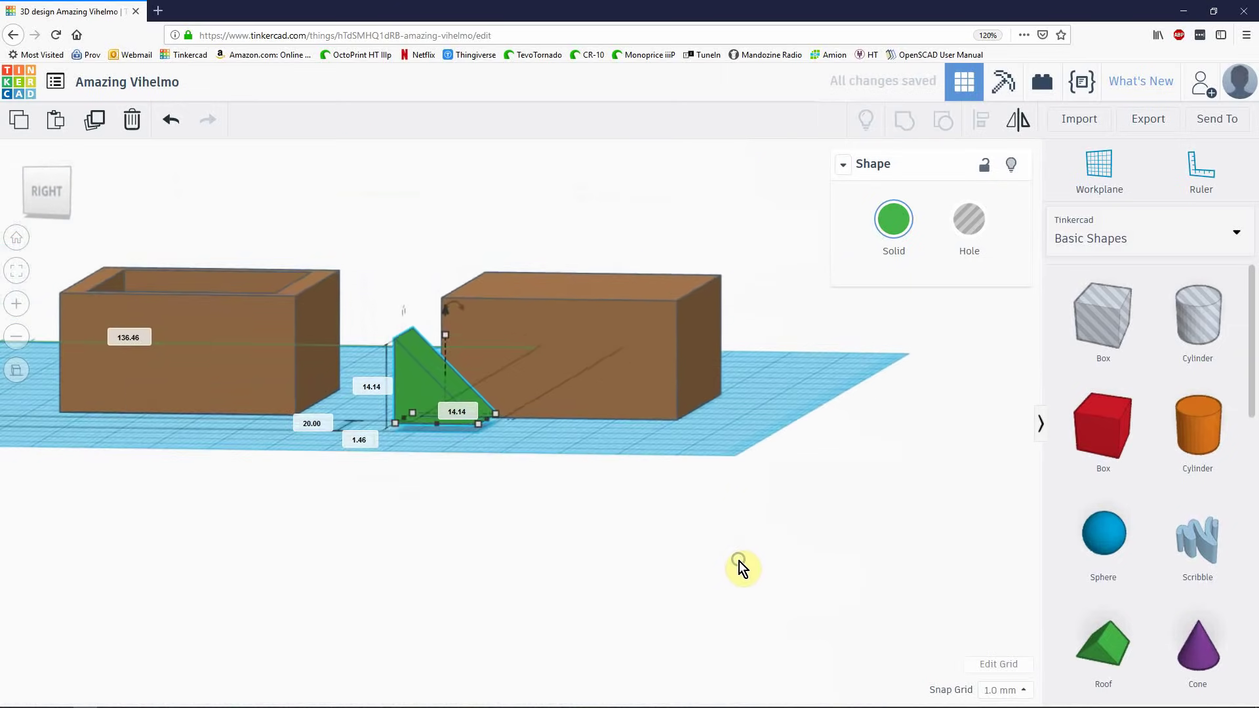
right_click_drag(464, 492, 505, 562)
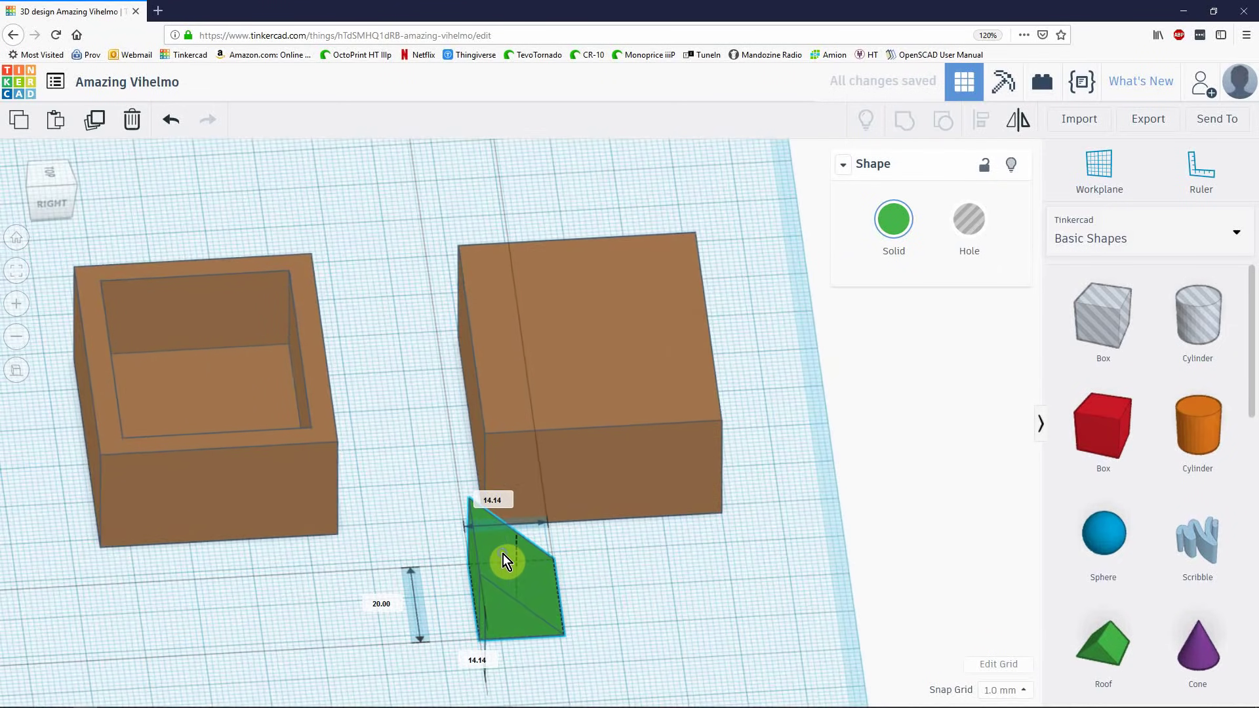
middle_click_drag(669, 594, 677, 473)
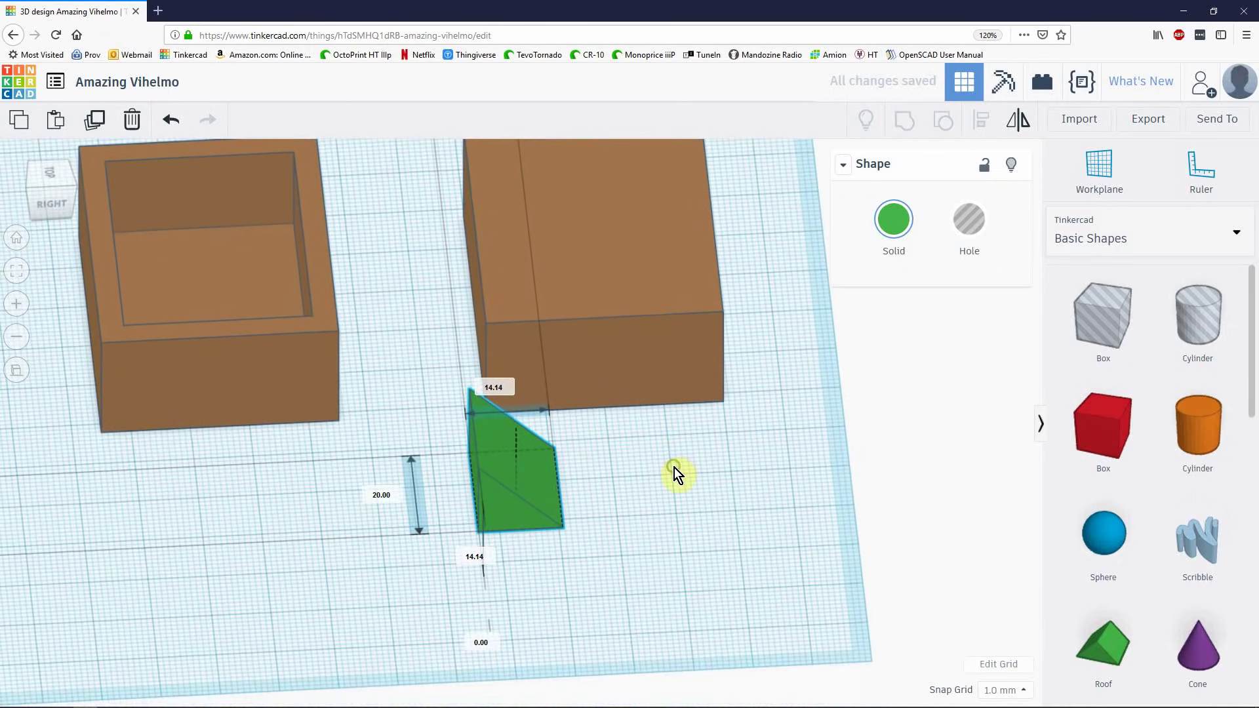
right_click_drag(678, 477, 542, 343)
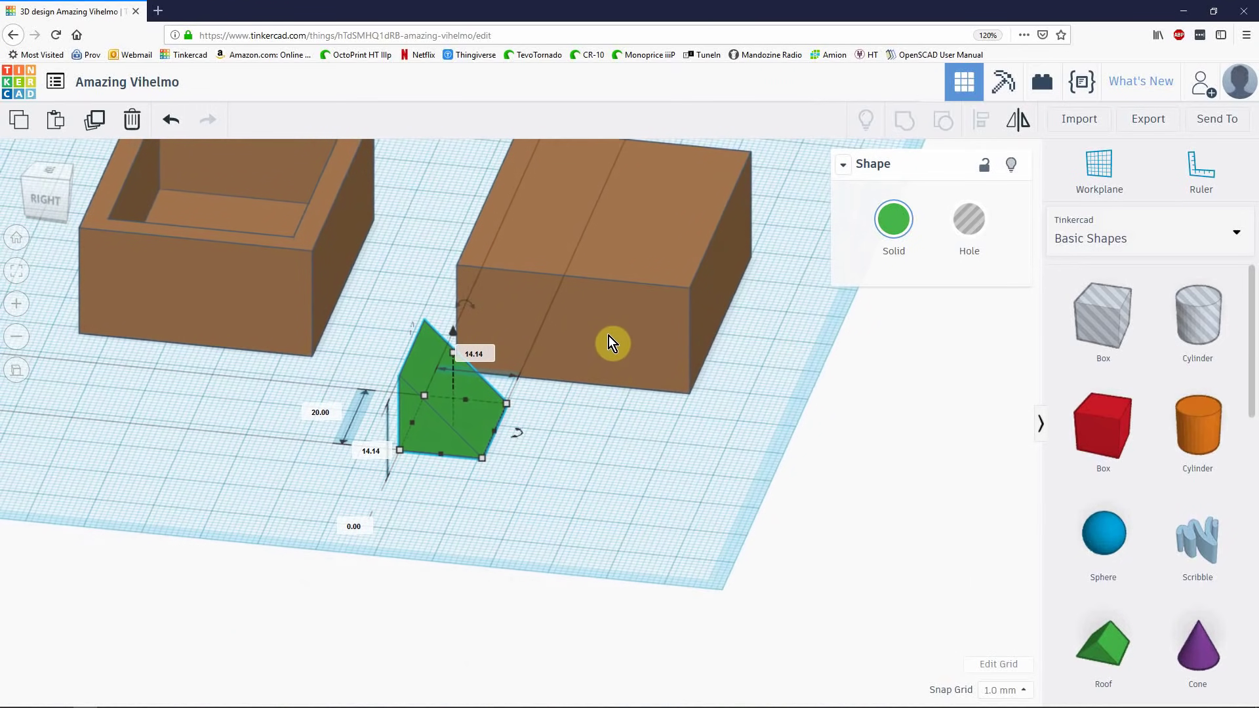
- Set the green wedge's height to 10 mm and its width to 10 mm
left_click(642, 333)
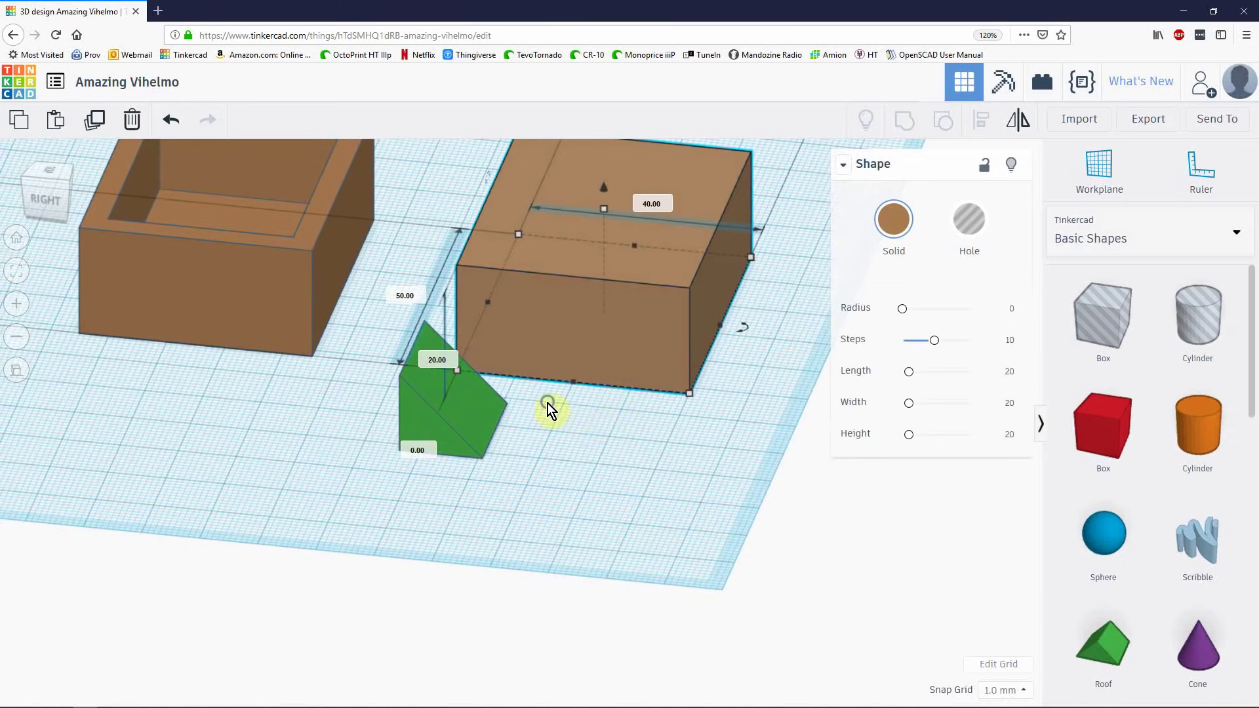
right_click_drag(549, 408, 484, 468)
left_click(483, 468)
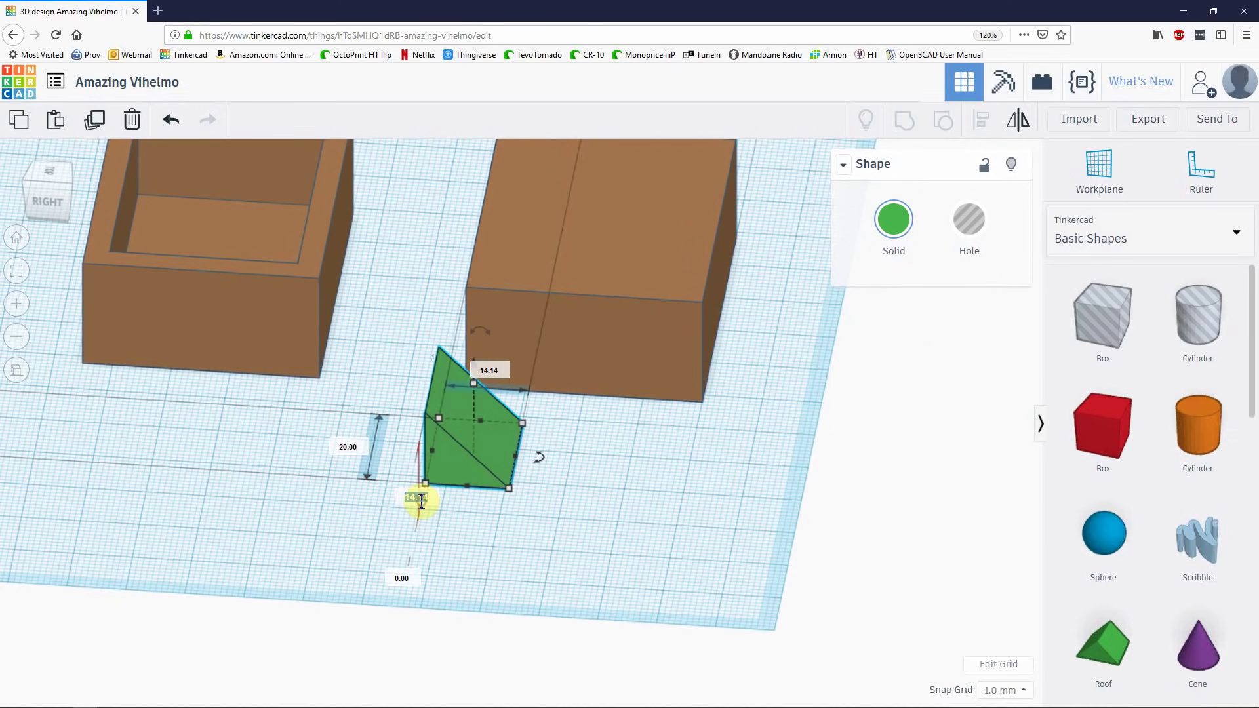
key("Return")
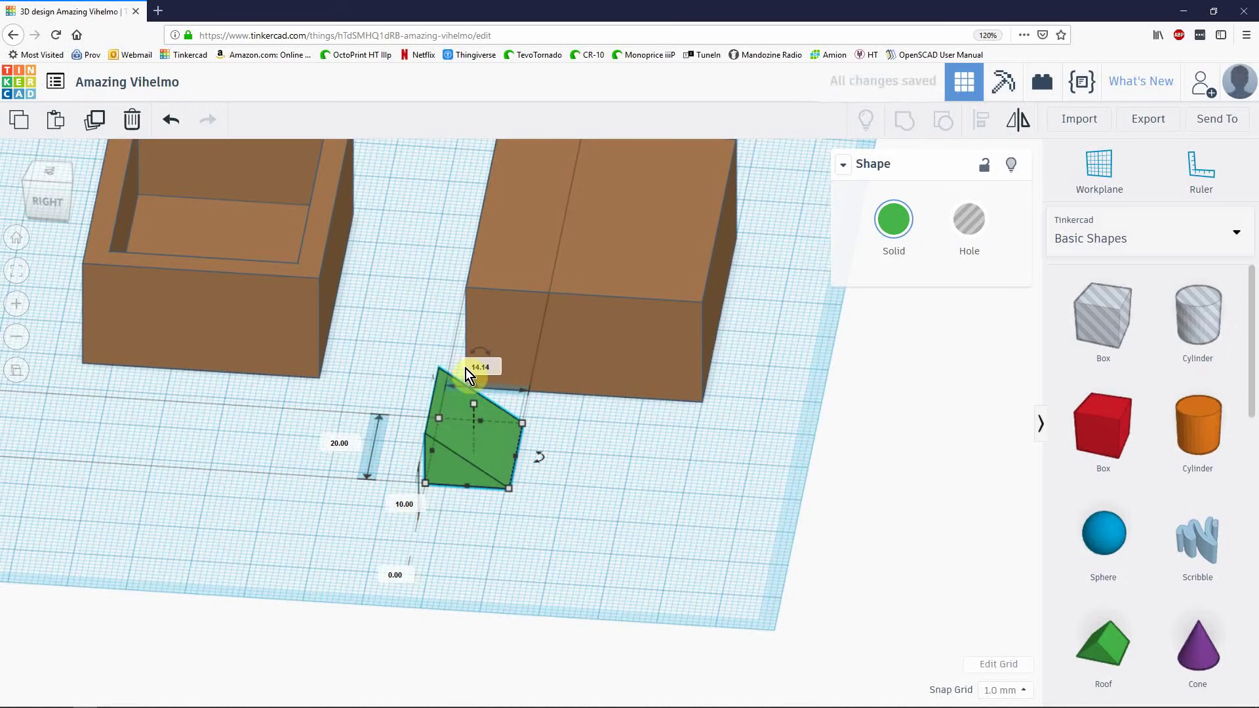
left_click(467, 367)
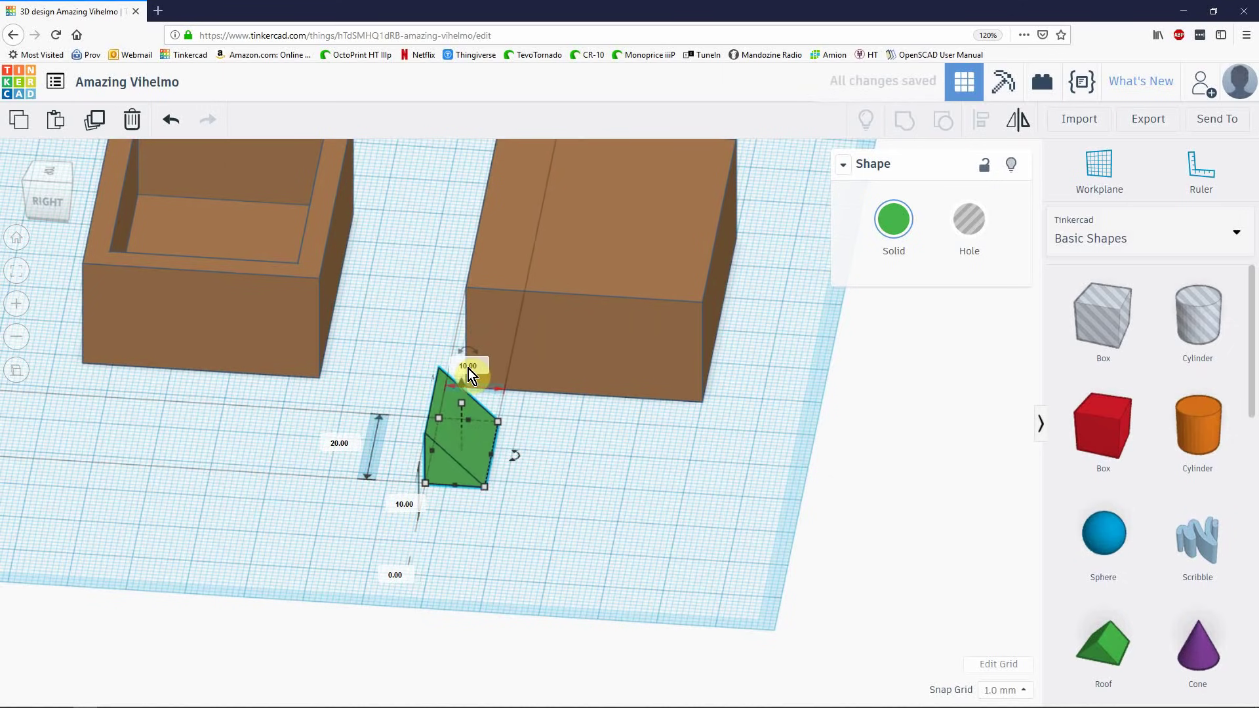
left_click(593, 474)
- Move the green wedge against the solid box's near end and turn it into a hole
right_click_drag(607, 487, 610, 515)
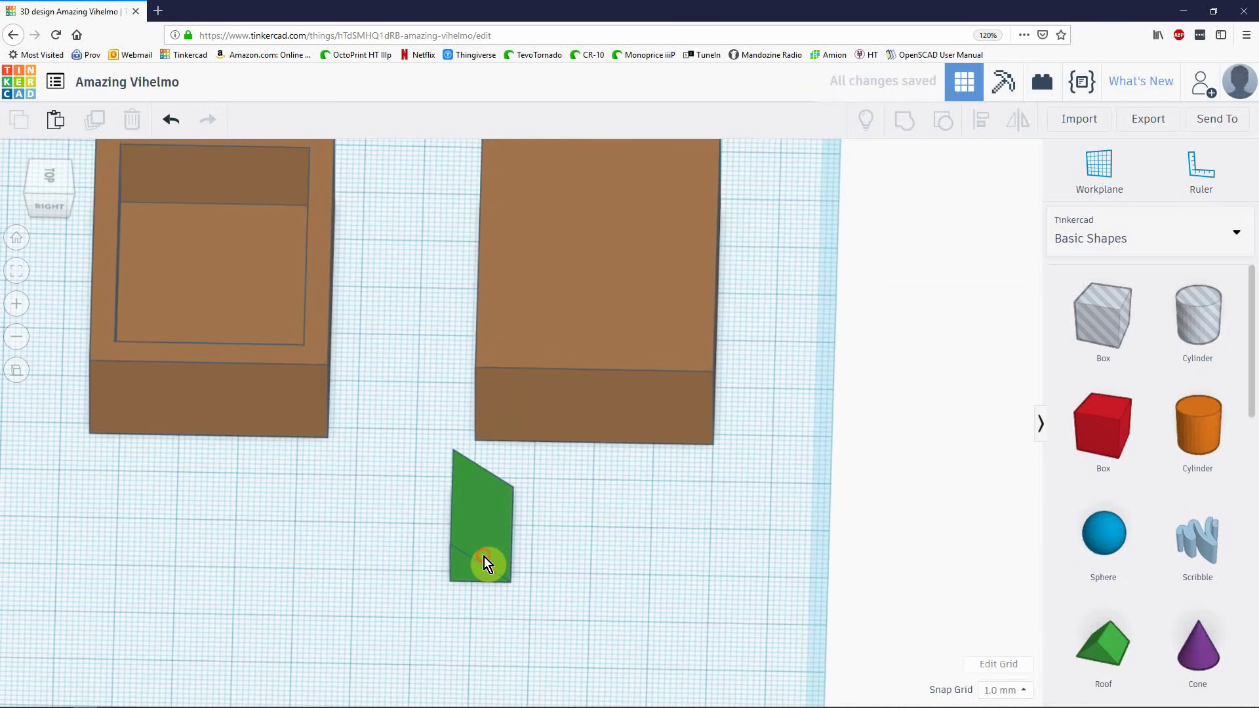
left_click(518, 527)
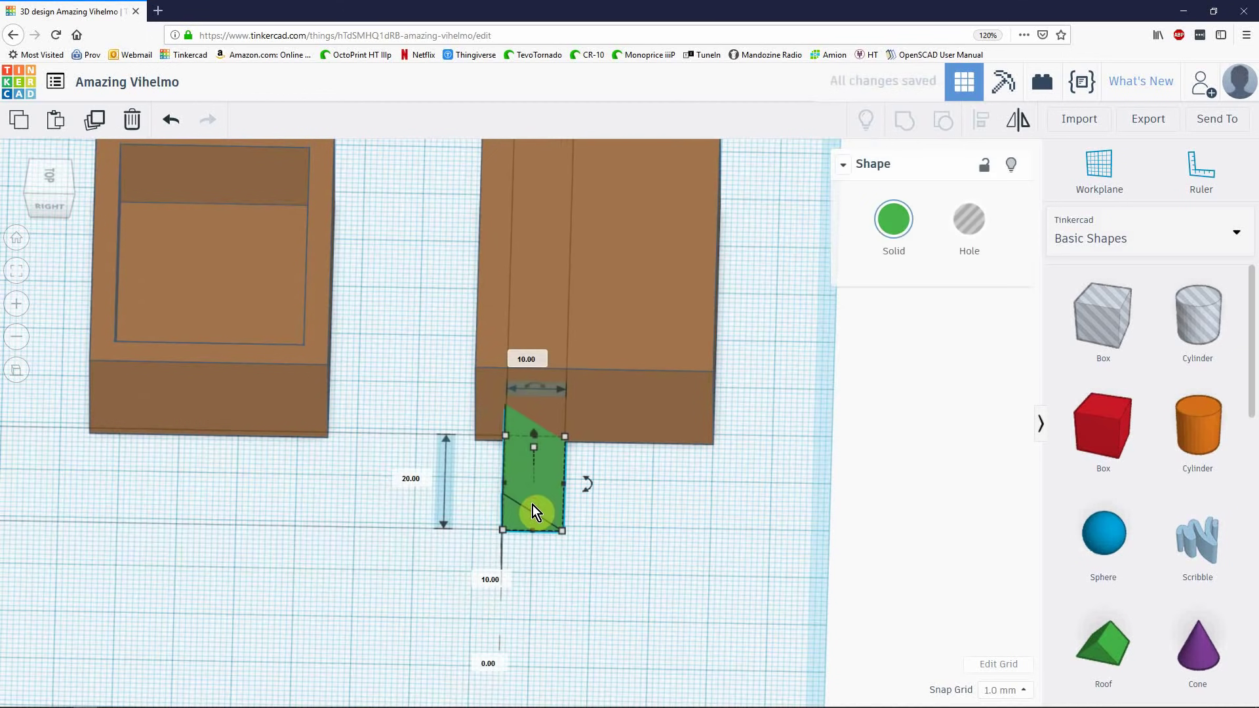
key("h")
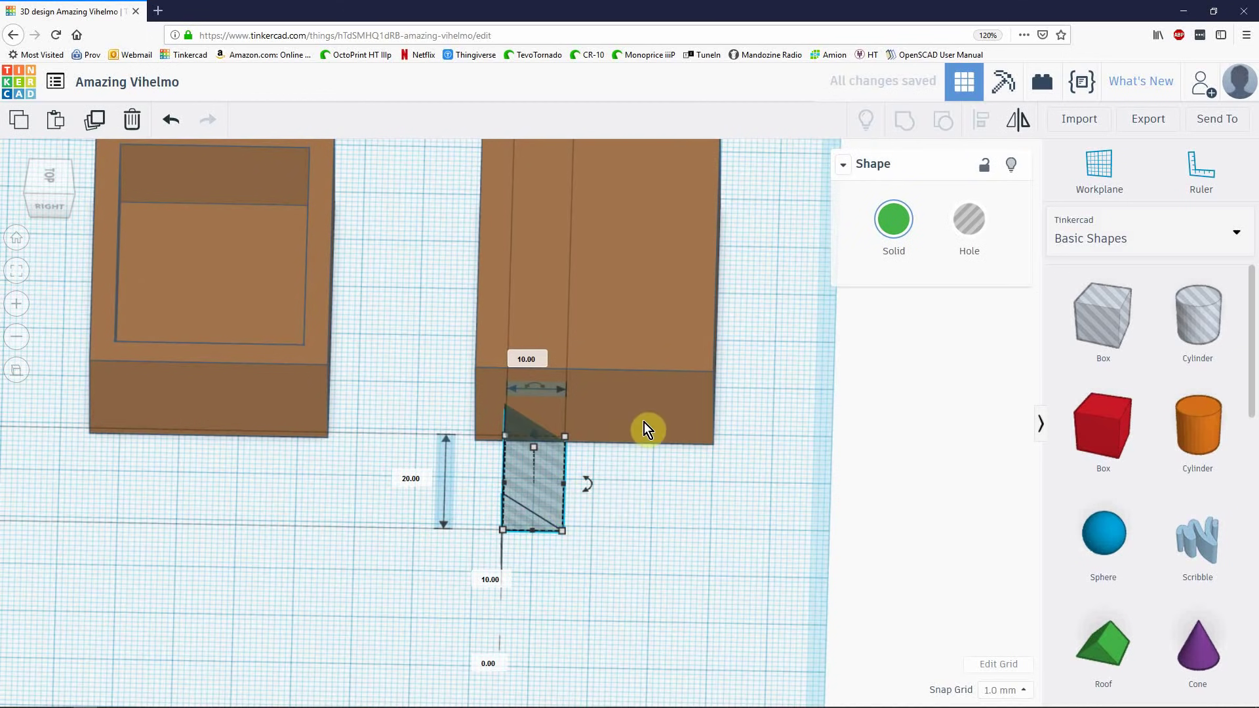
left_click(649, 536)
- Align the wedge hole with the long side of the solid box that faces the hollowed box
left_click(529, 488)
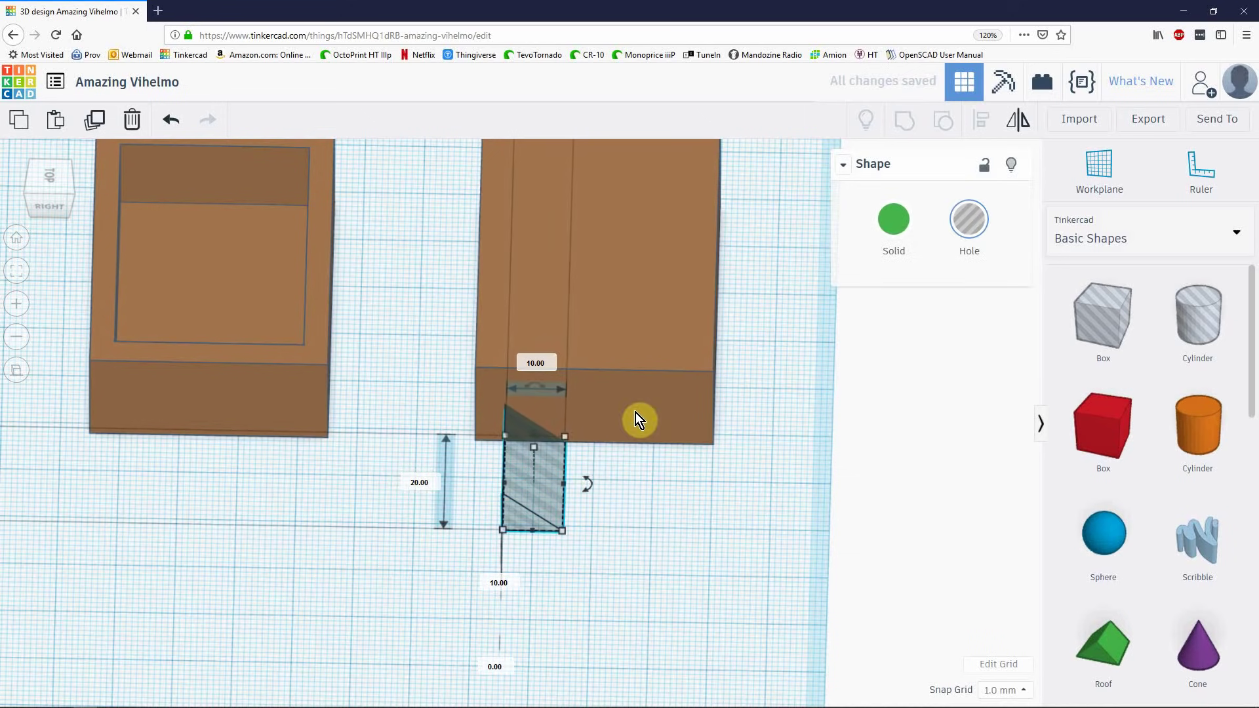
left_click(637, 359, "shift")
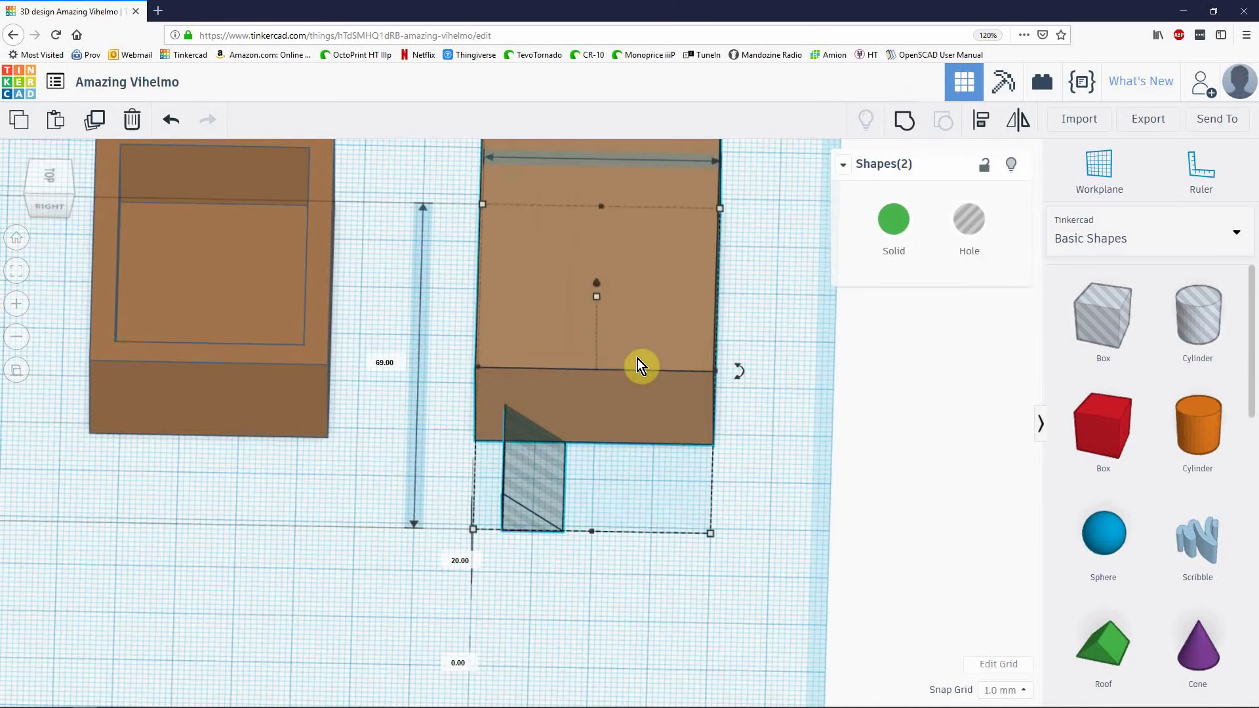
key("l")
left_click(473, 547)
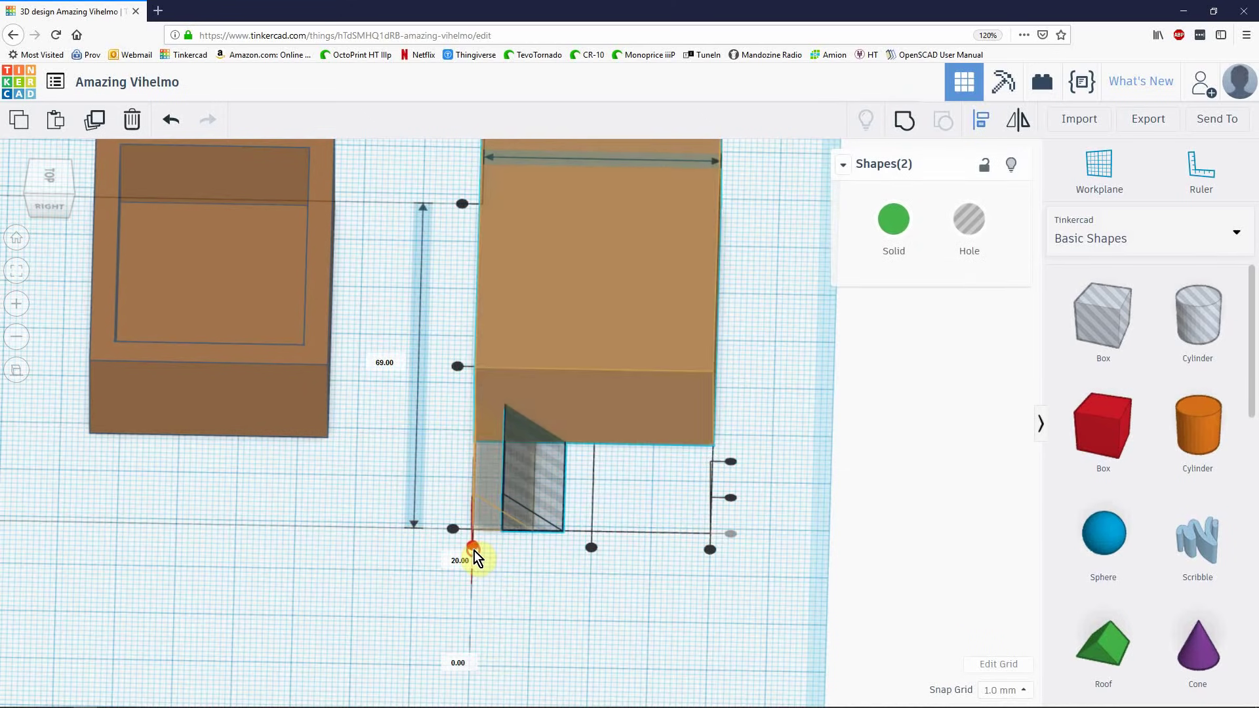
left_click(523, 584)
- Stretch the wedge hole to a length of 75 mm so it runs through the whole solid box and beyond both ends
right_click_drag(523, 584, 755, 541)
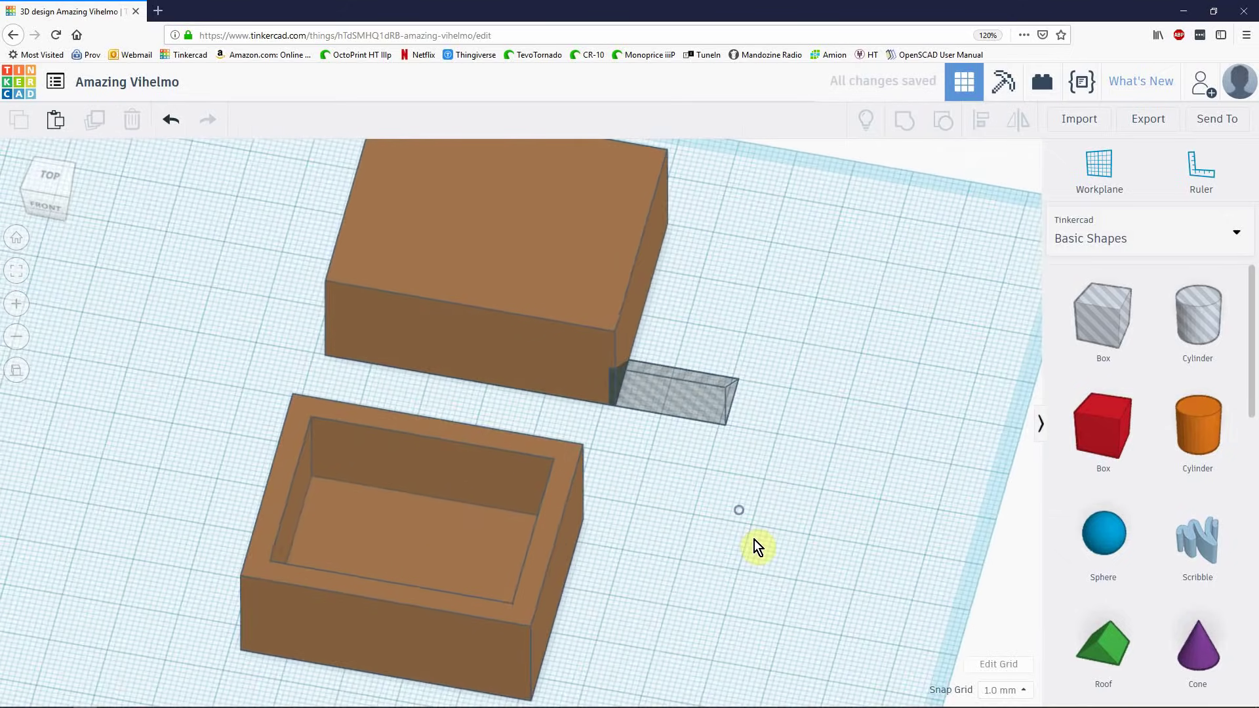
left_click(694, 424)
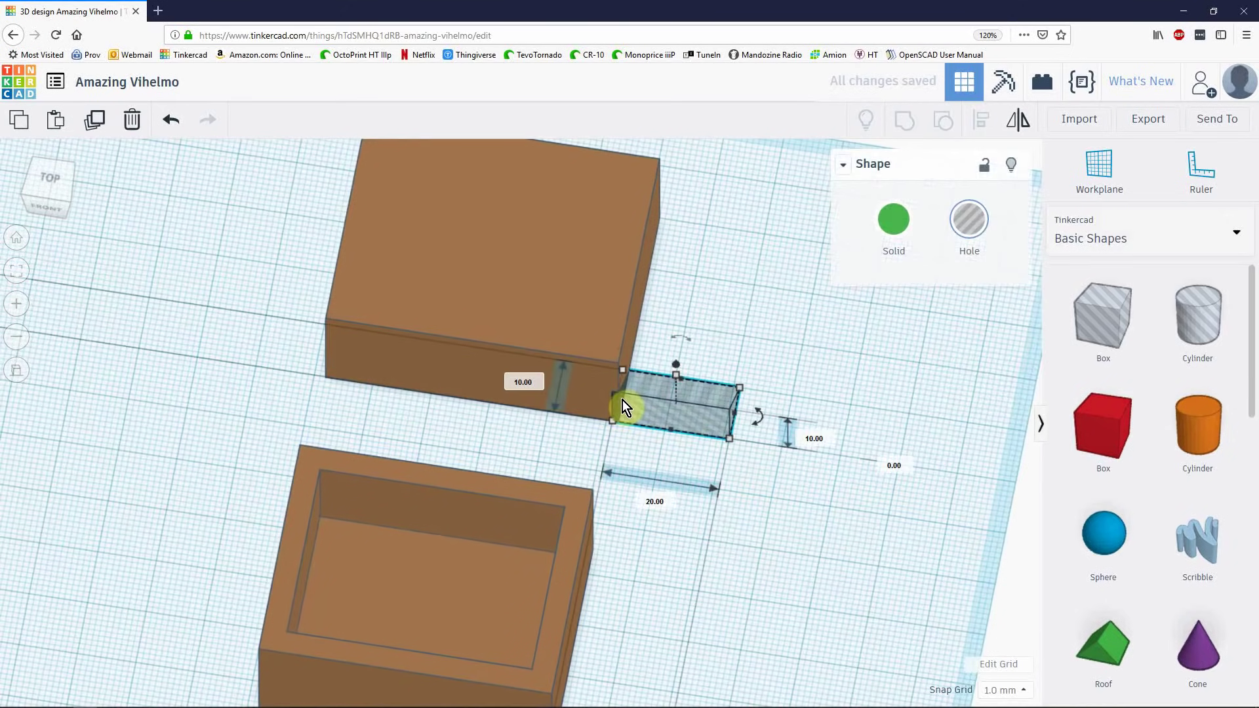
left_click_drag(621, 400, 296, 364)
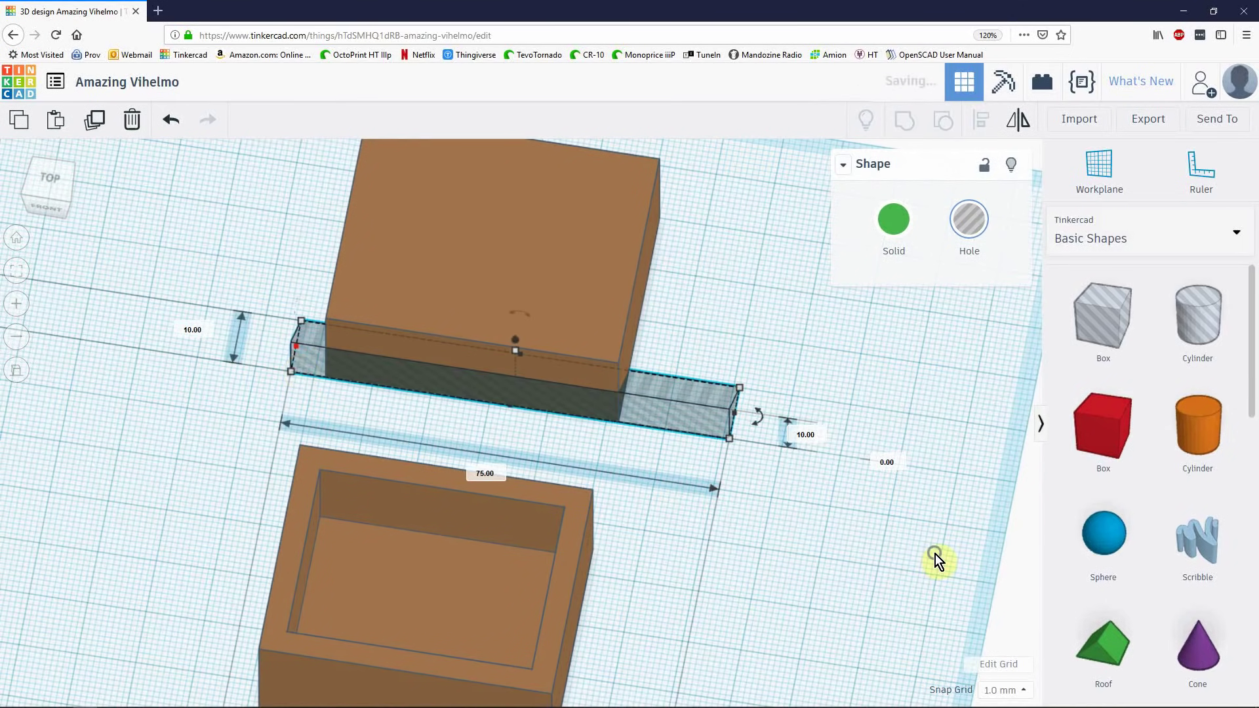
- Duplicate the wedge hole and move the copy 20 mm across the width of the solid box
right_click_drag(938, 561, 532, 505)
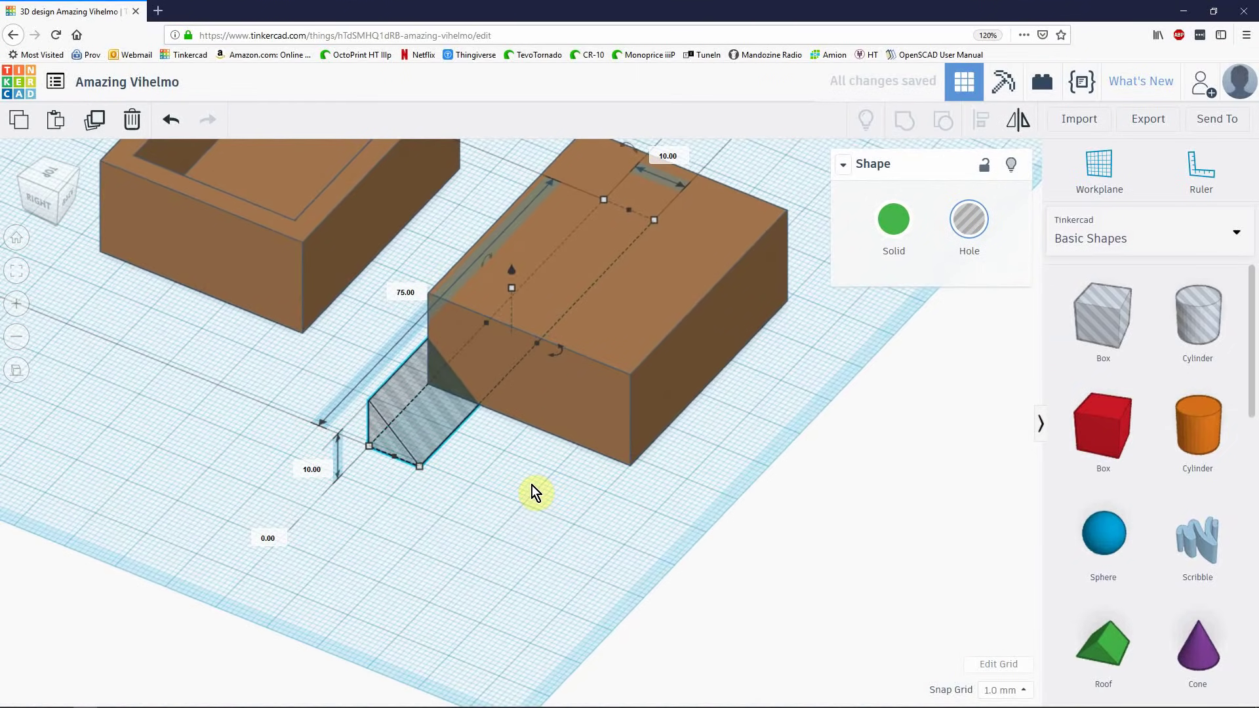
key("Right")
key("Right")
key("Right")
key("Right")
key("Right")
key("Right")
key("Right")
key("Right")
key("Right")
key("Right")
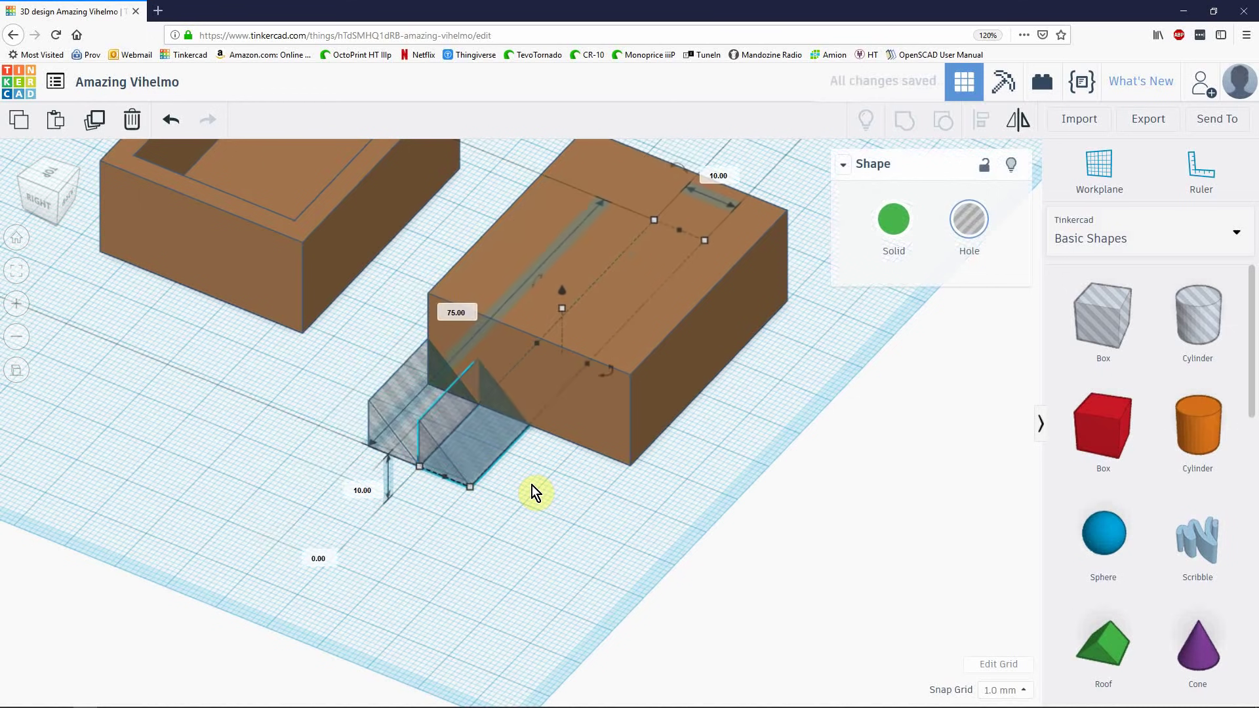
key("shift+Right")
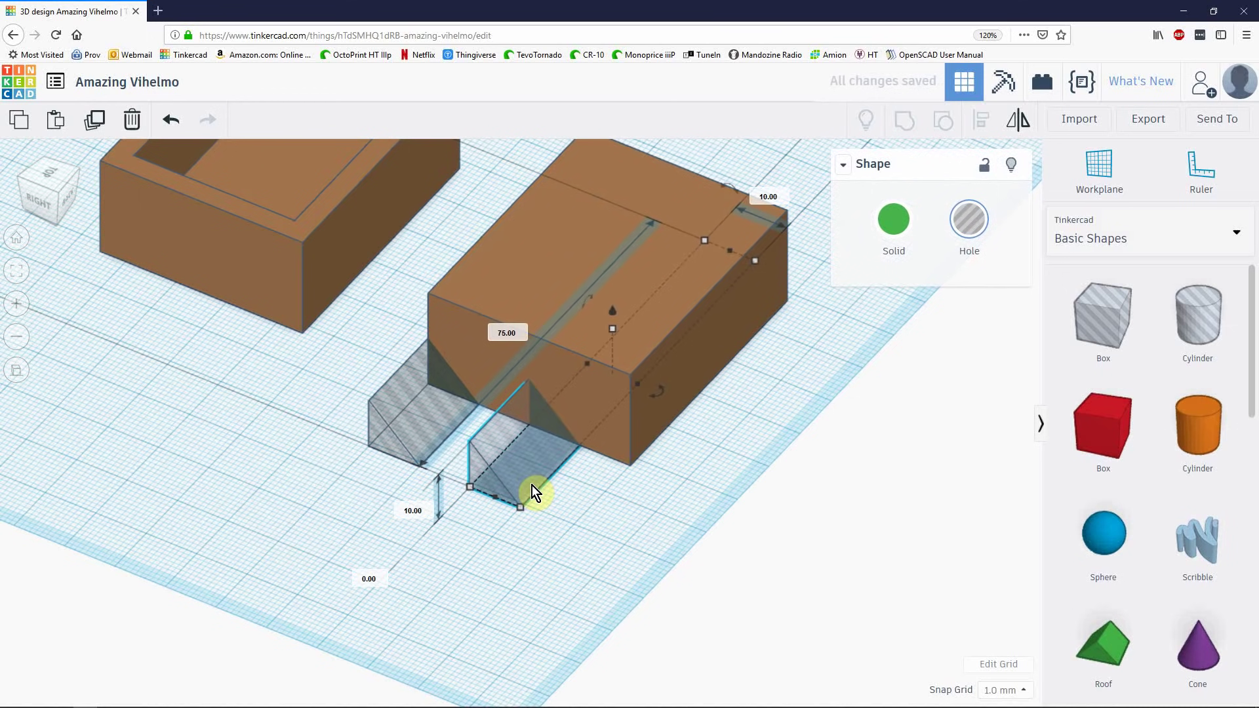
- Mirror the copied wedge hole across the box's width so its slope faces the original wedge
key("m")
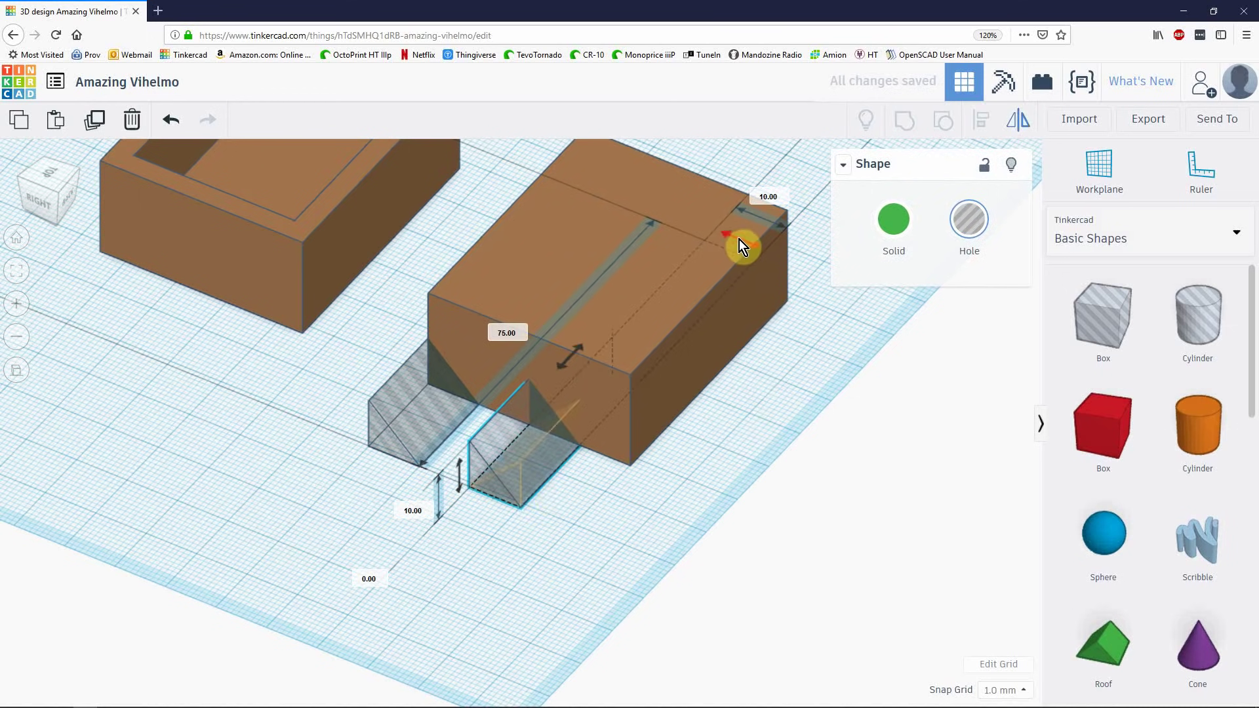
left_click(739, 241)
left_click(595, 551)
- Align the mirrored wedge hole with the solid box's opposite long side
right_click_drag(595, 550, 616, 456)
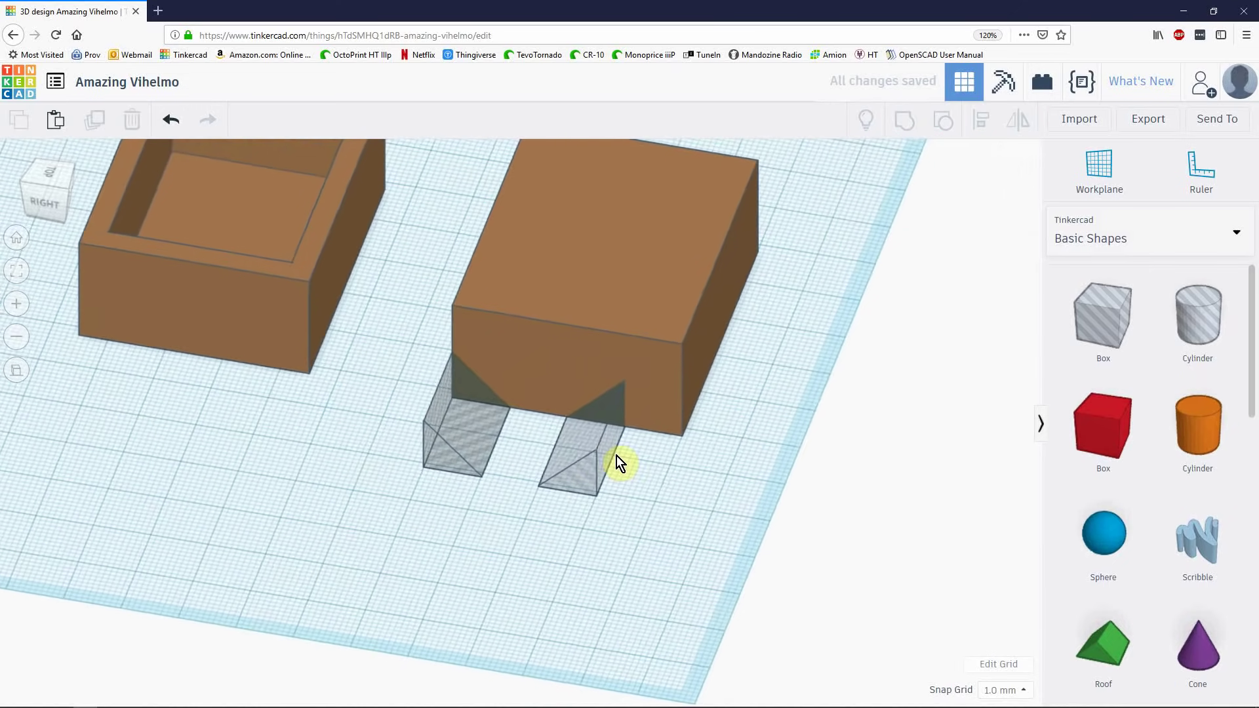
left_click(597, 451)
left_click(566, 332, "shift")
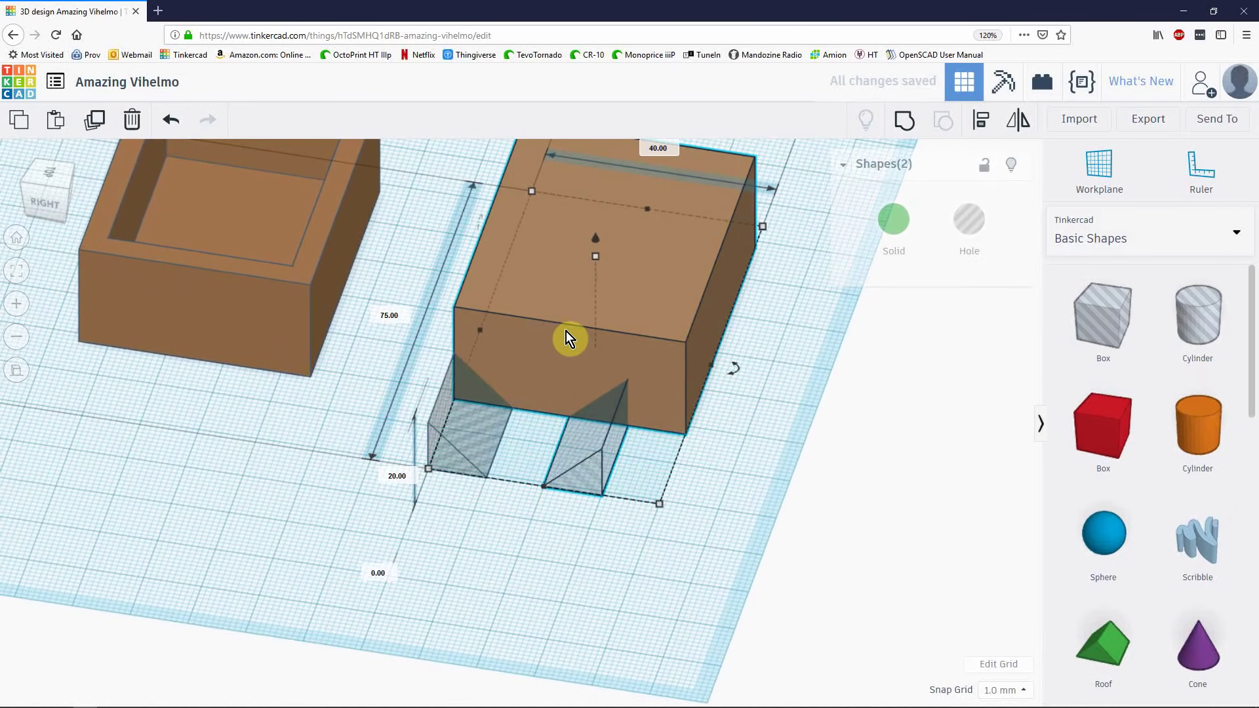
key("l")
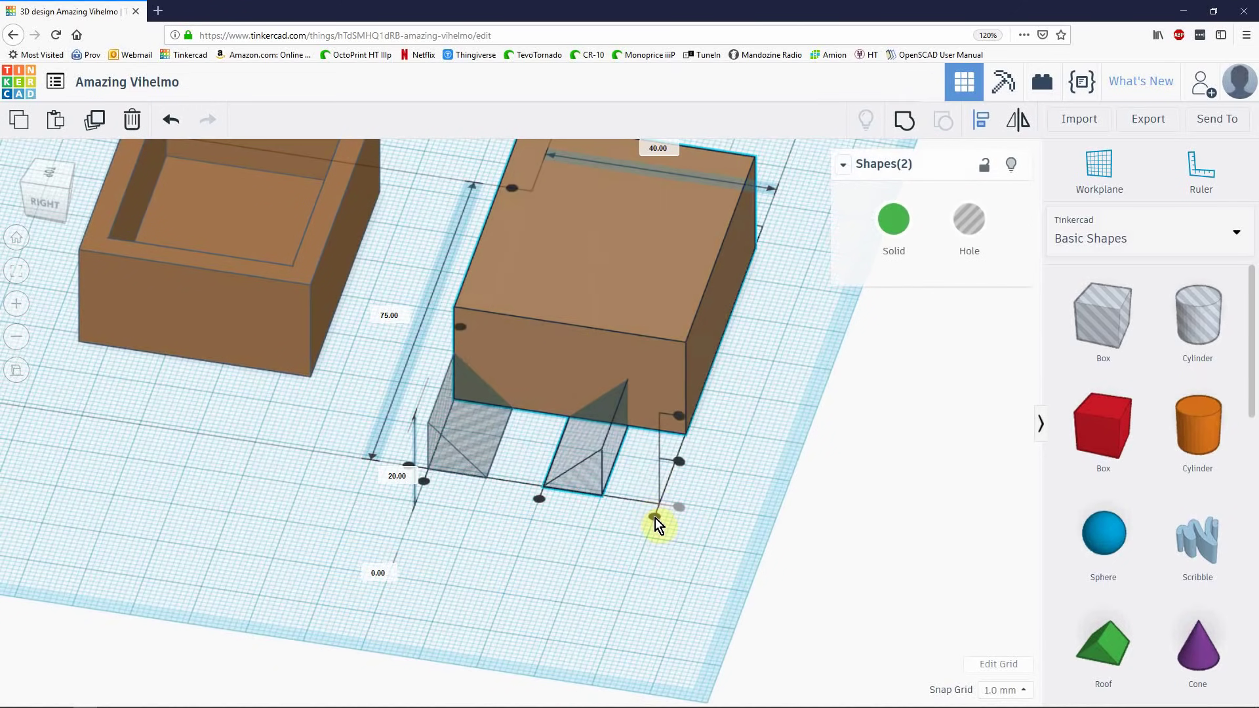
left_click(655, 518)
left_click(662, 554)
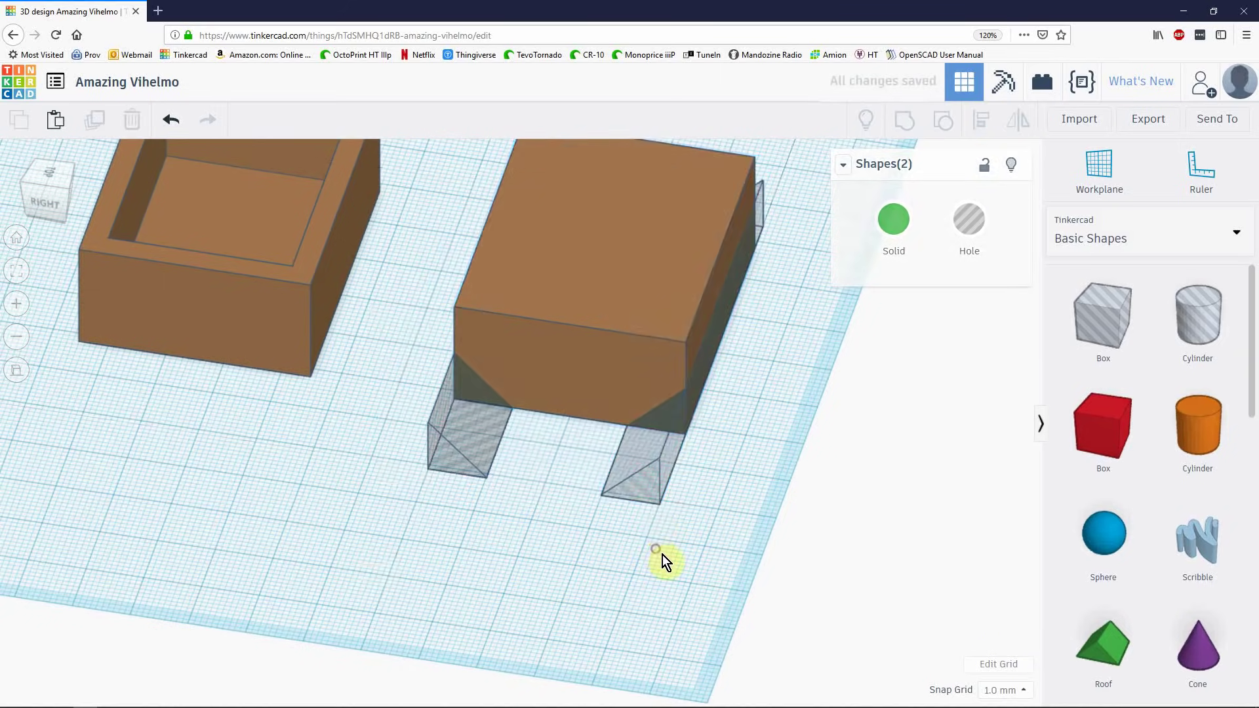
- Duplicate the solid box together with both wedge holes and place the copy beside the original, off the workplane
right_click_drag(662, 555, 813, 400)
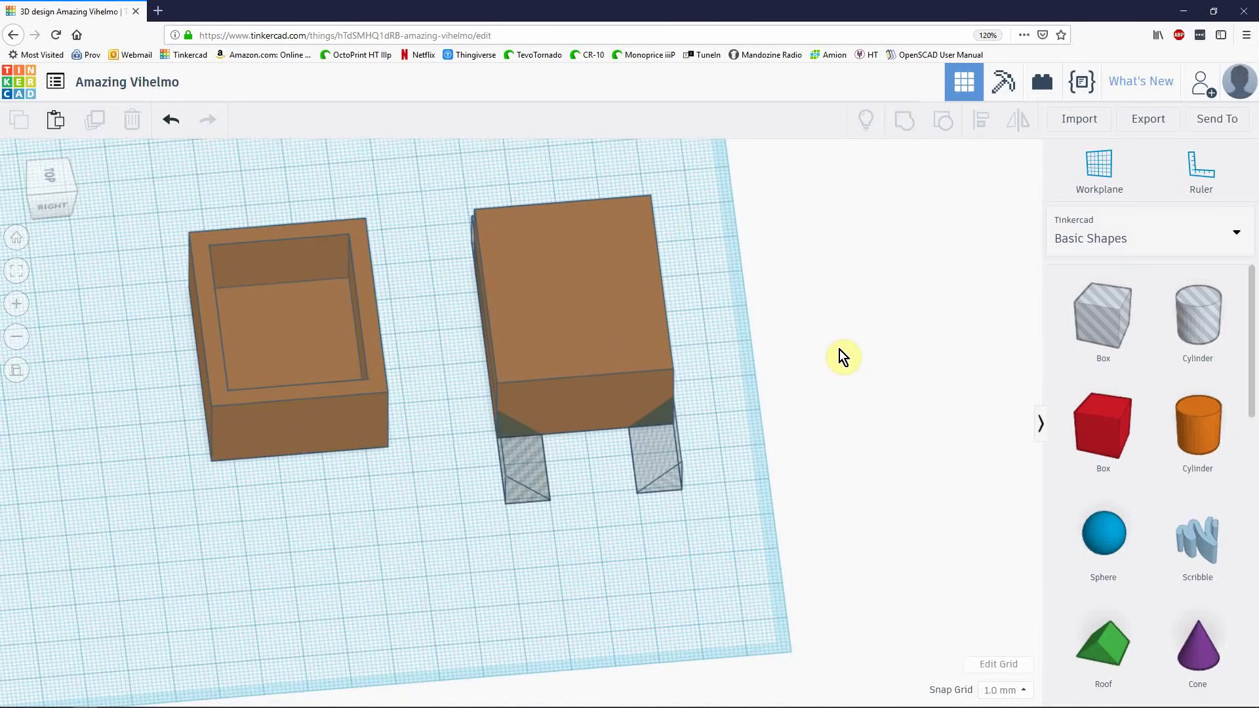
middle_click_drag(842, 357, 660, 458)
left_click_drag(647, 363, 326, 545)
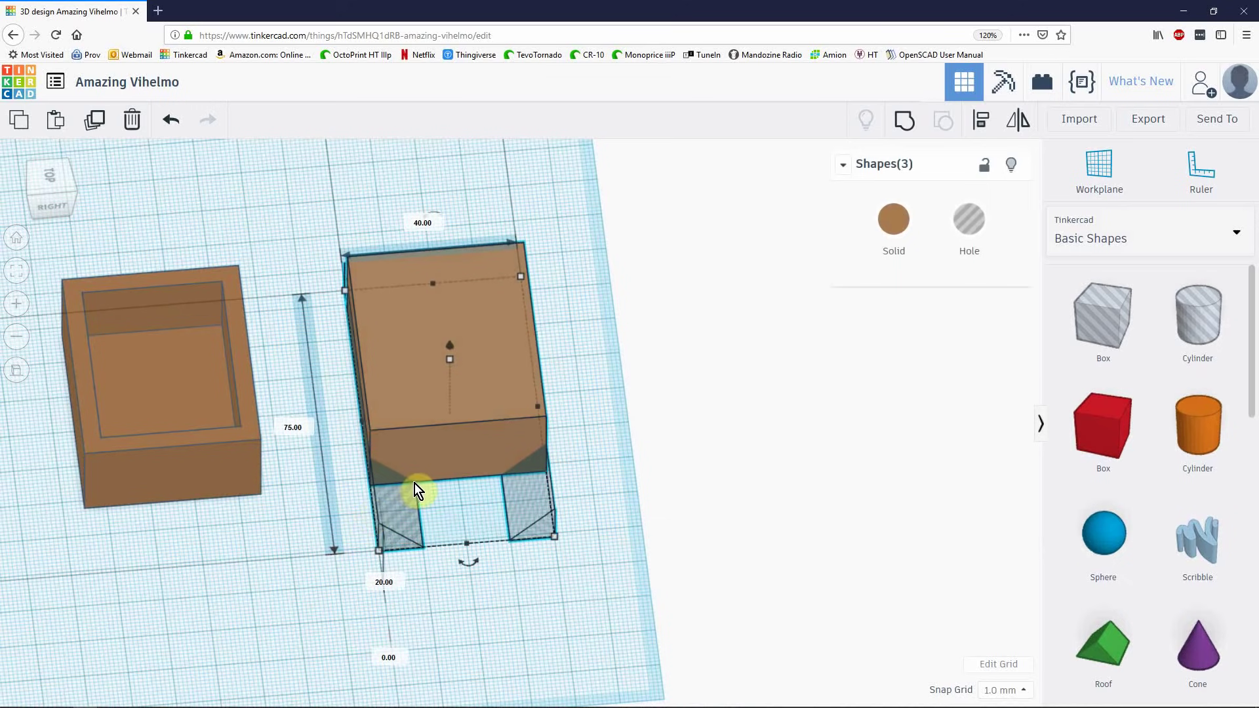
key("ctrl+d")
left_click_drag(462, 446, 724, 423)
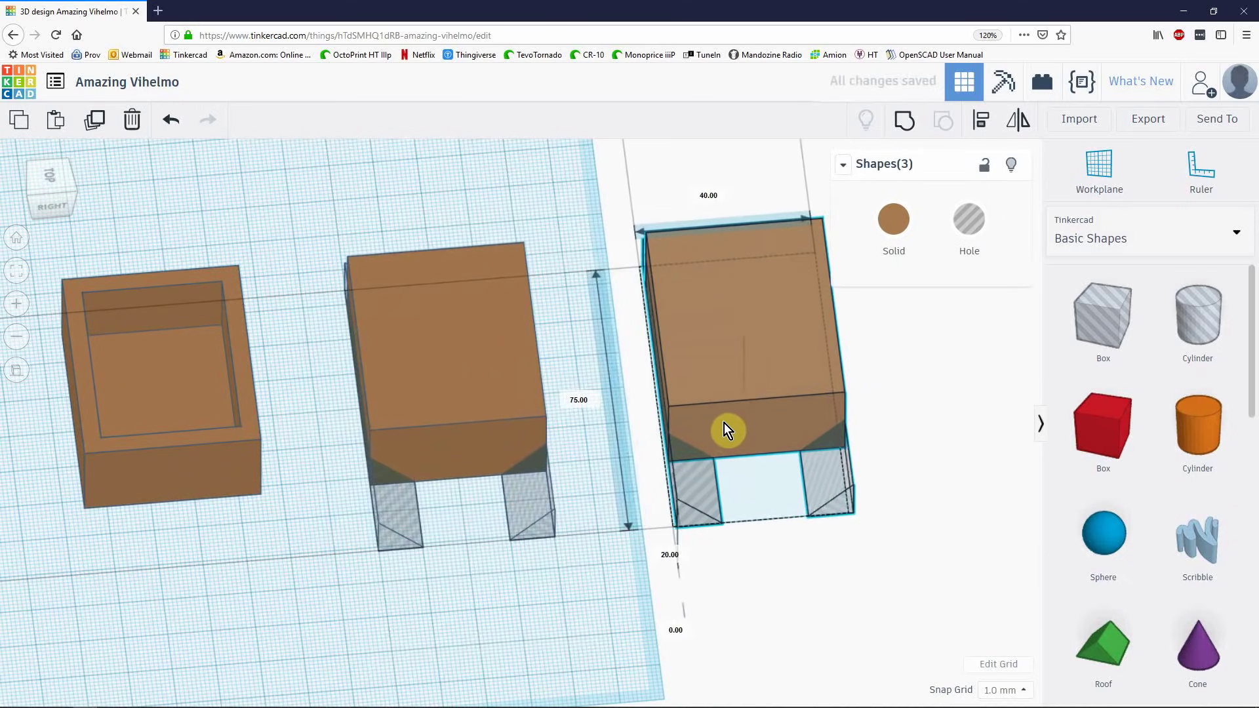
left_click(591, 667)
- Group the original solid box with its two wedge holes to cut the chamfers along its lower edges
right_click_drag(620, 623, 591, 600)
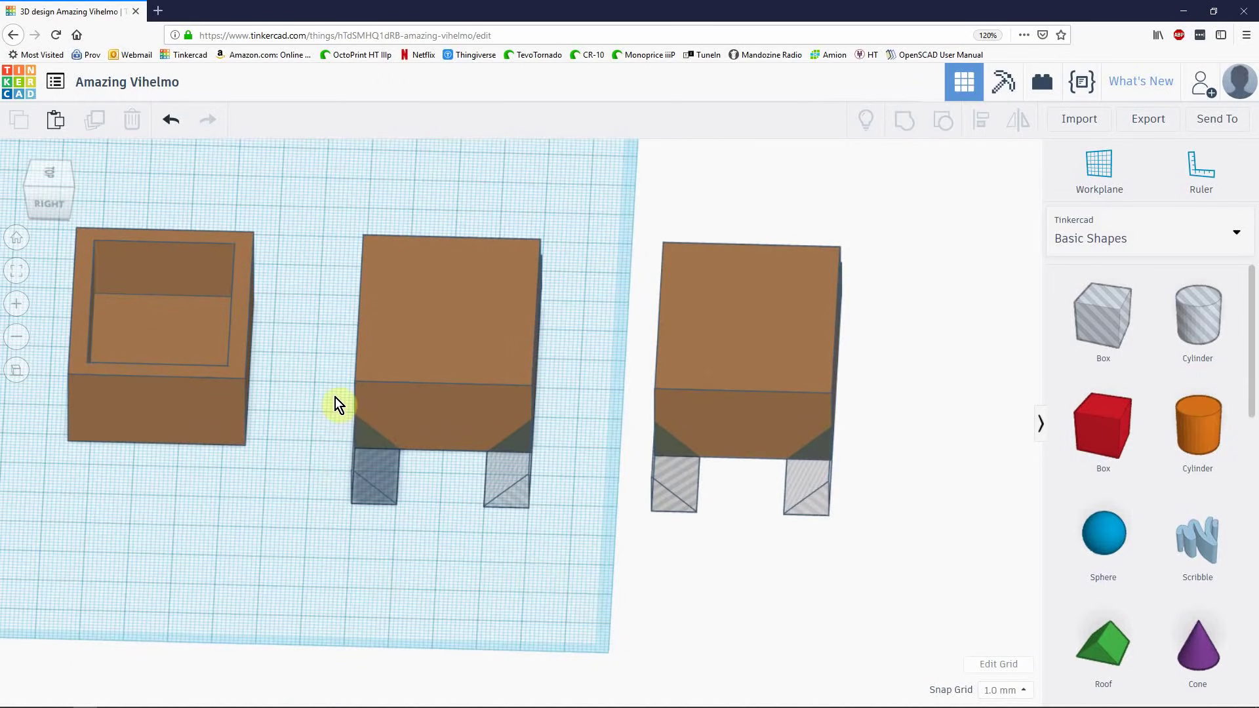
left_click_drag(310, 378, 561, 551)
key("ctrl+g")
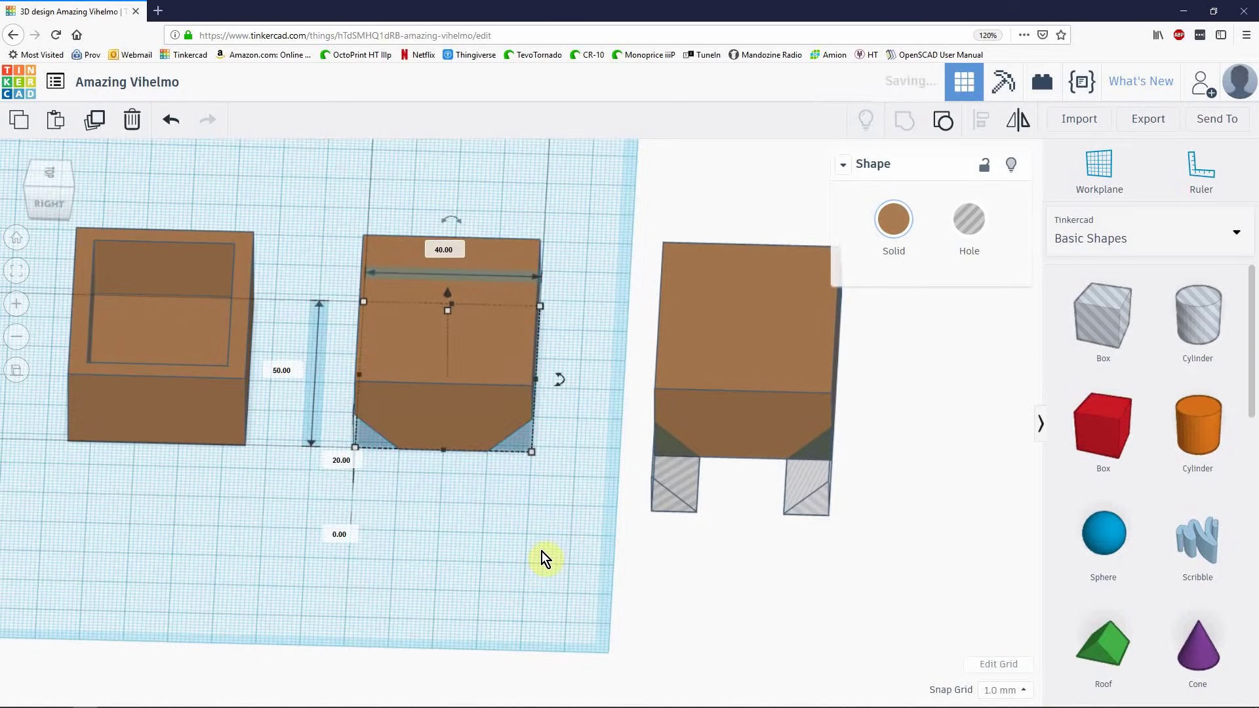
mouse_move(532, 548)
right_mouse_down()
mouse_move(458, 554)
mouse_move(555, 546)
right_mouse_up()
left_click(555, 551)
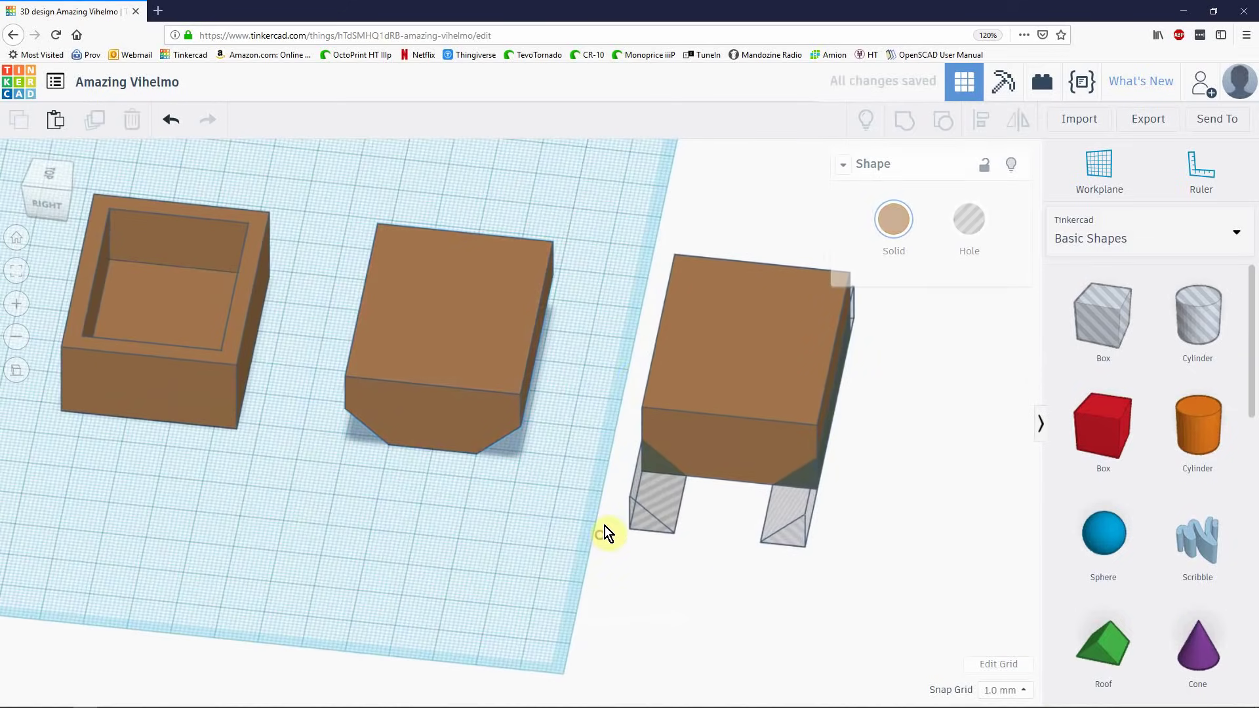
- Resize the solid box in the ungrouped copy to 42 mm long and 32 mm wide
scroll(633, 354, "up", 5)
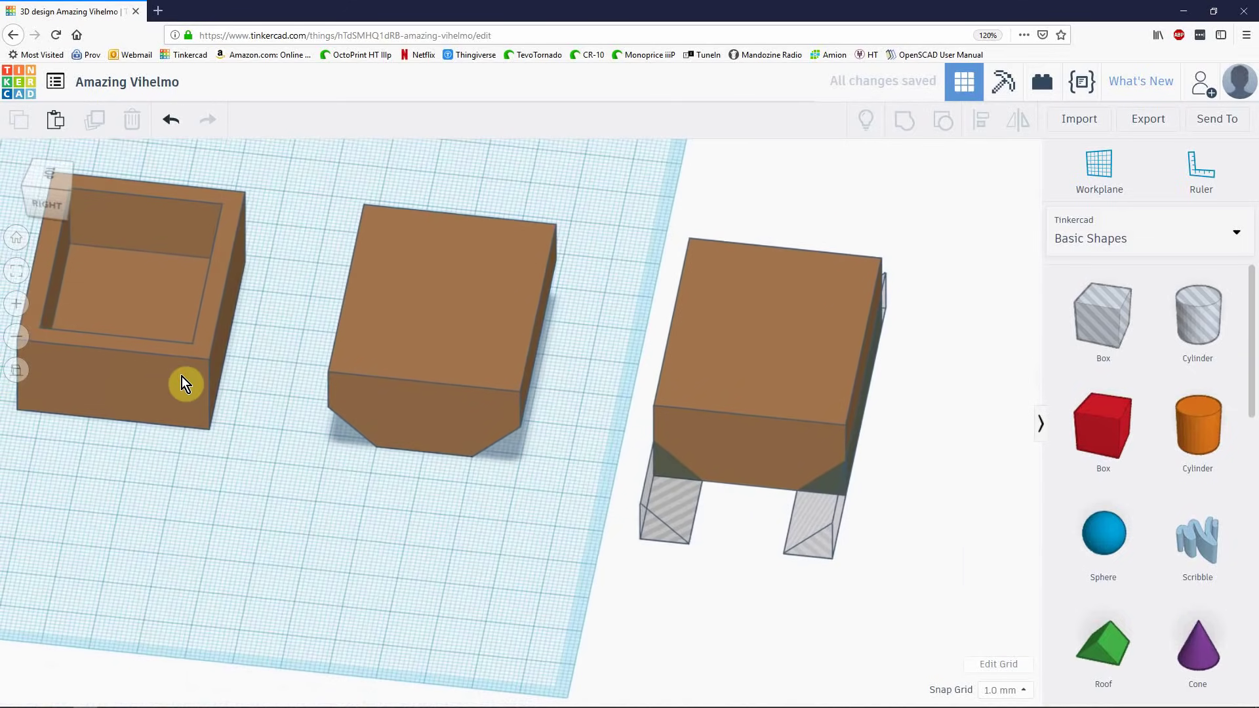
left_click(182, 377)
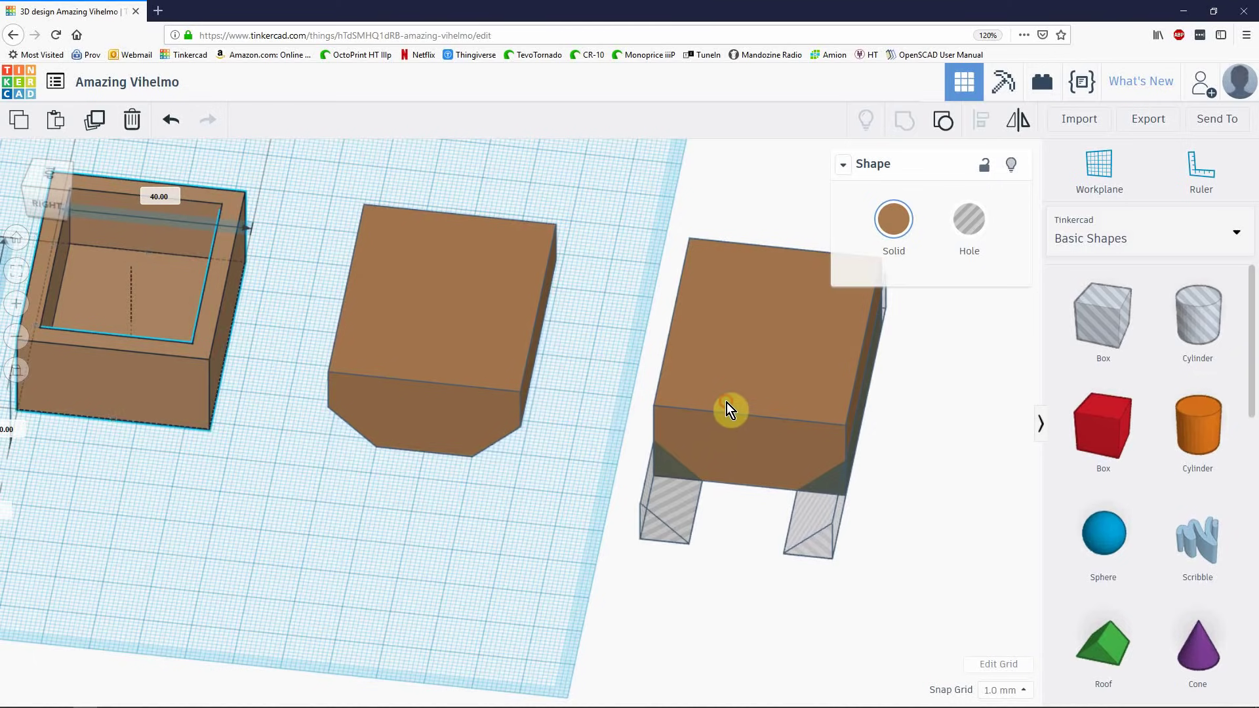
left_click(749, 464)
right_click_drag(745, 541, 366, 591)
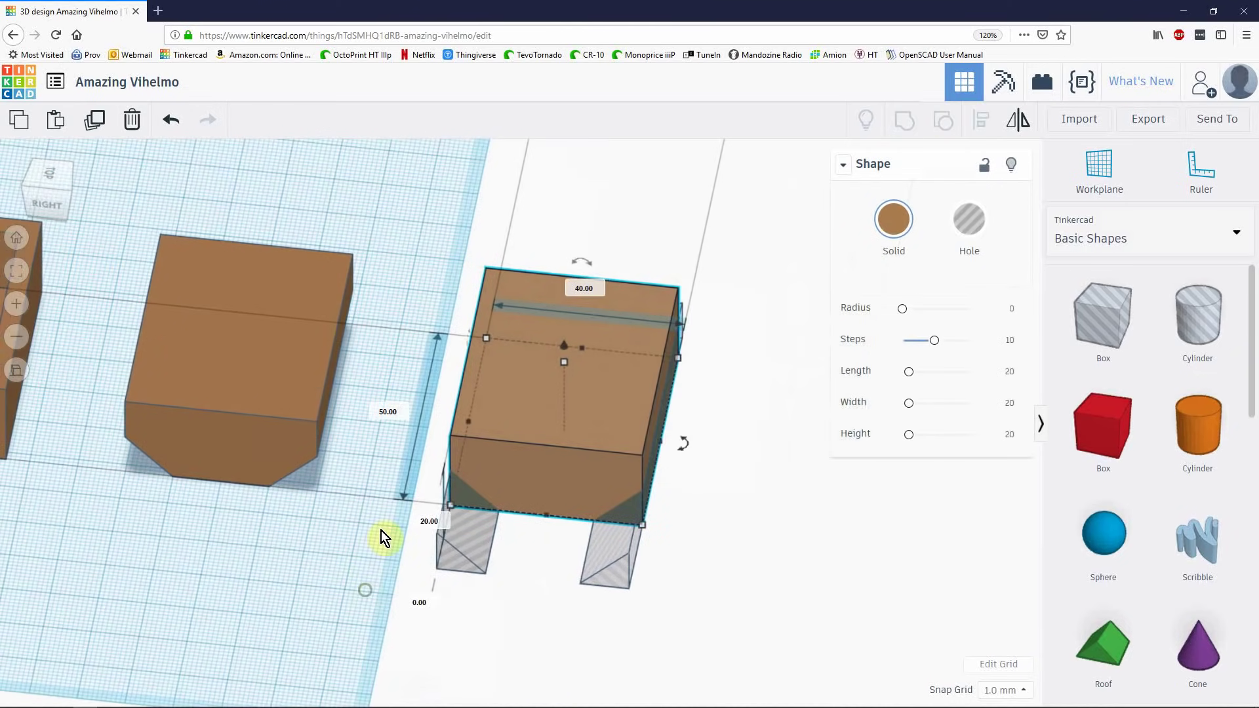
right_click_drag(380, 530, 444, 616)
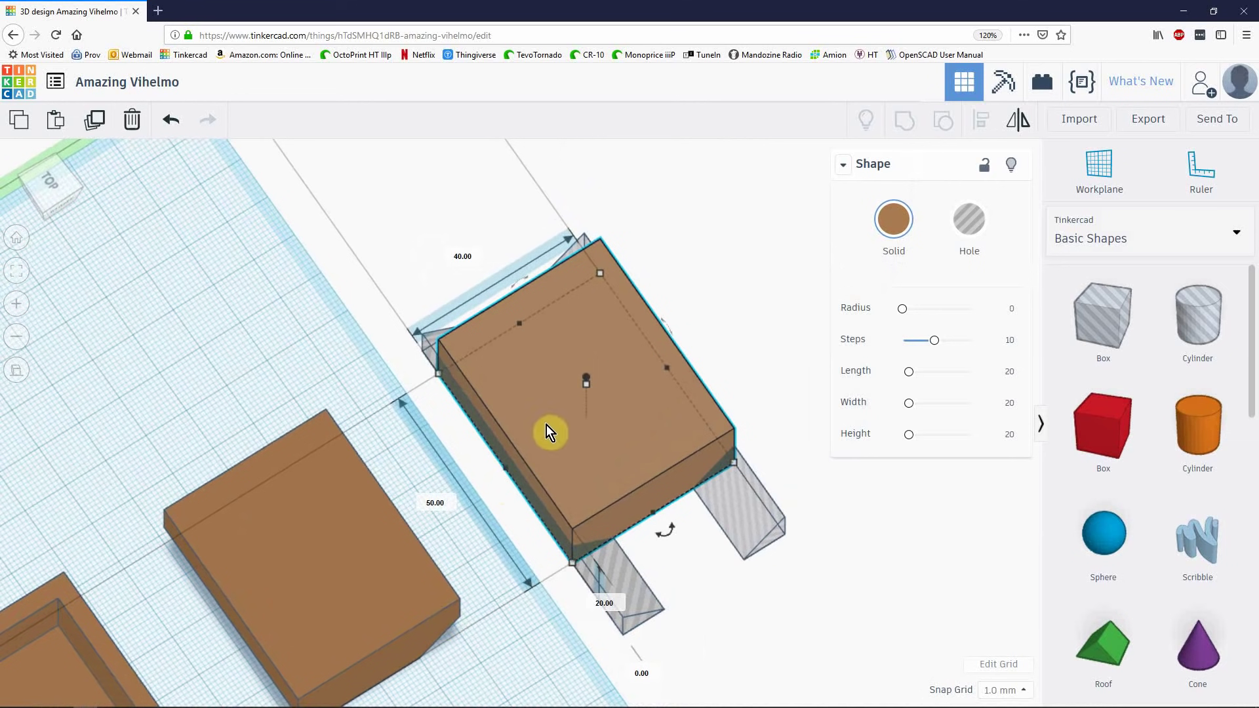
left_click(438, 505)
type("42")
key("Return")
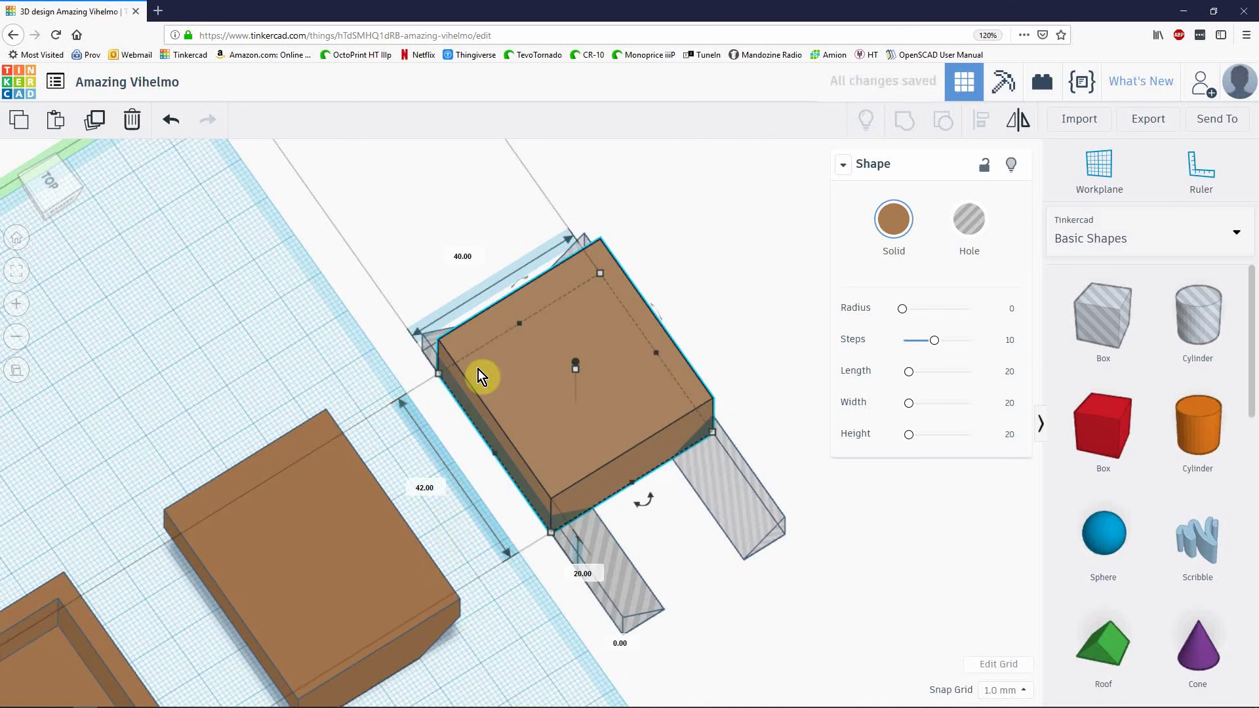
left_click(463, 258)
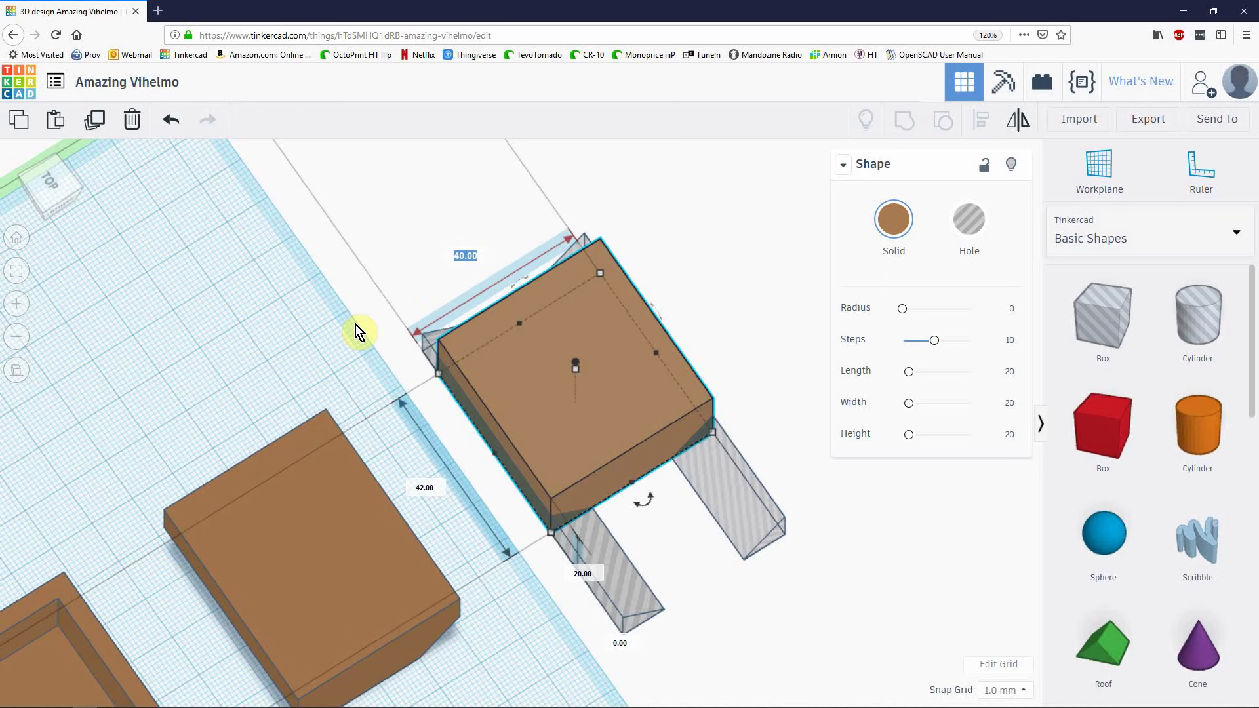
type("32")
key("Return")
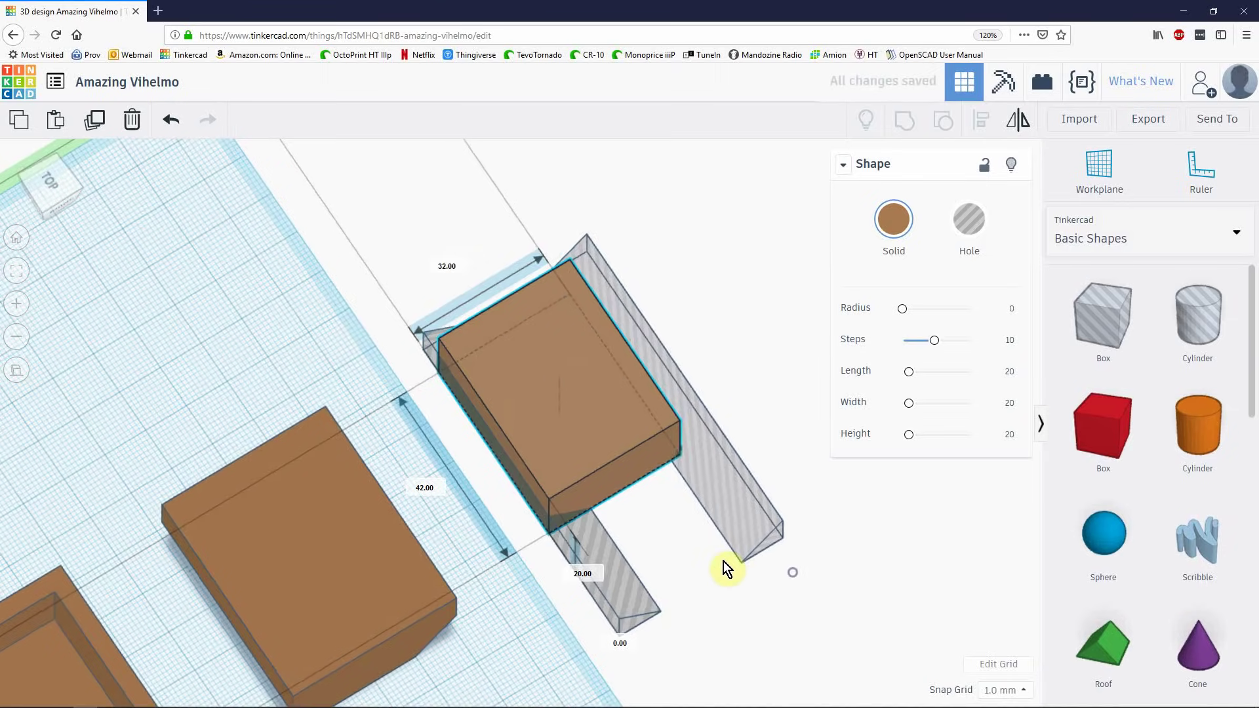
- Nudge the wedge hole that sticks out past the narrowed box inward until it lies within the box's width
right_click_drag(723, 561, 612, 525)
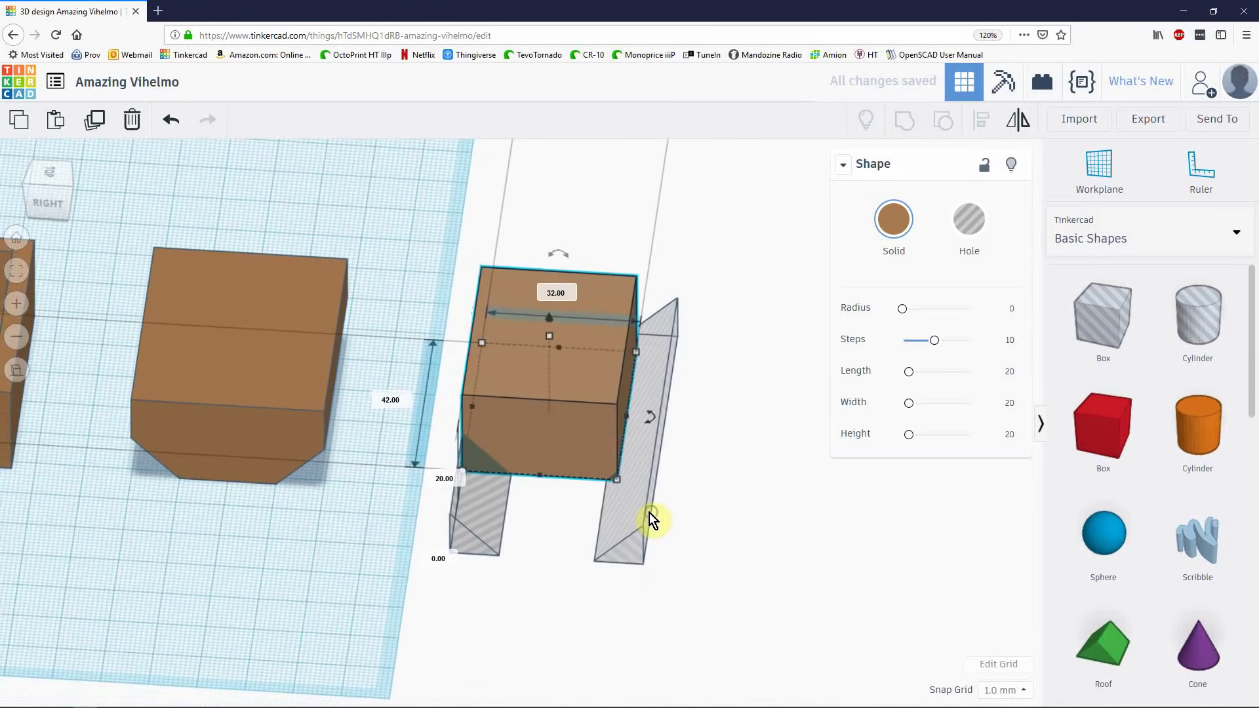
left_click(644, 513)
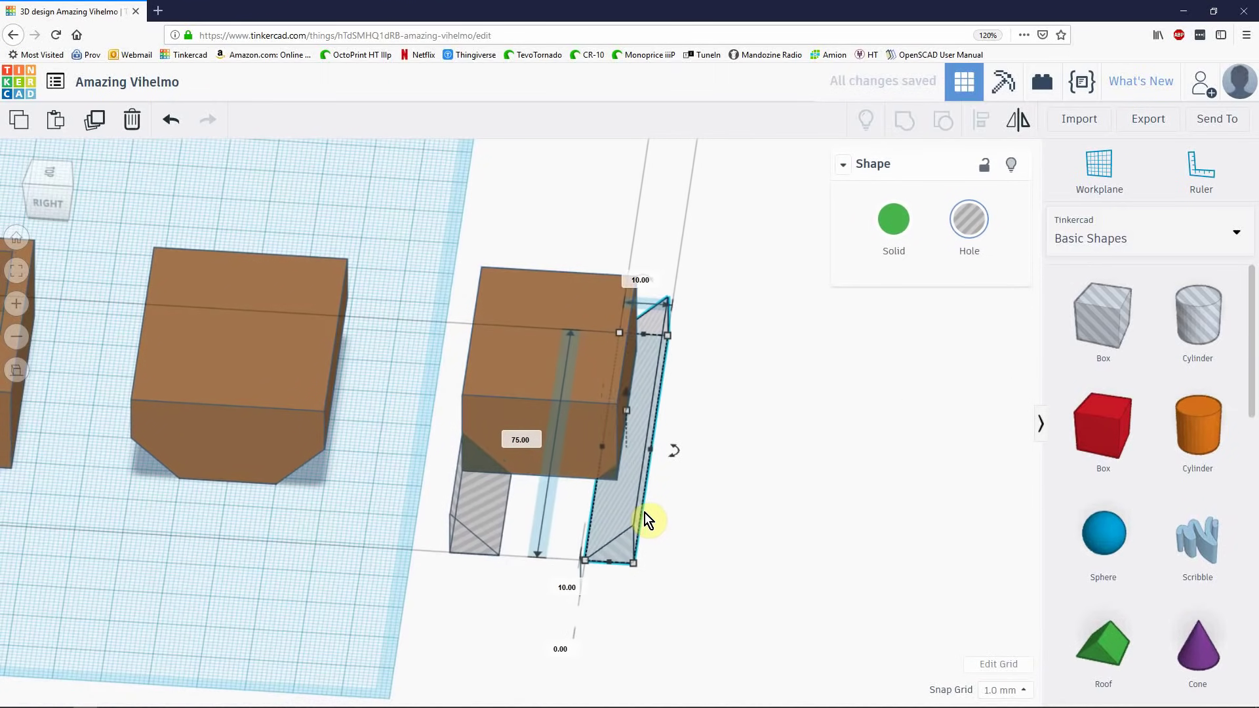
key("Left")
key("Left")
key("Left")
key("Left")
key("Left")
key("Left")
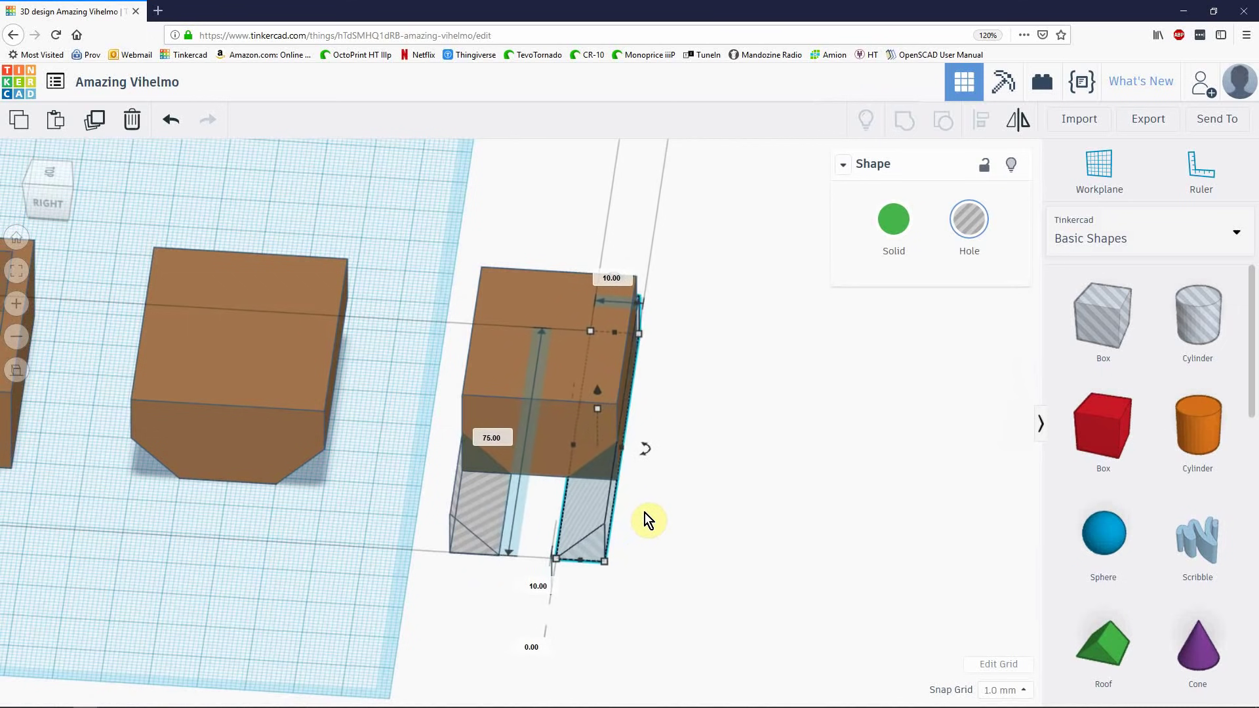
key("Left")
key("Left")
key("Left")
key("Left")
key("Left")
key("Left")
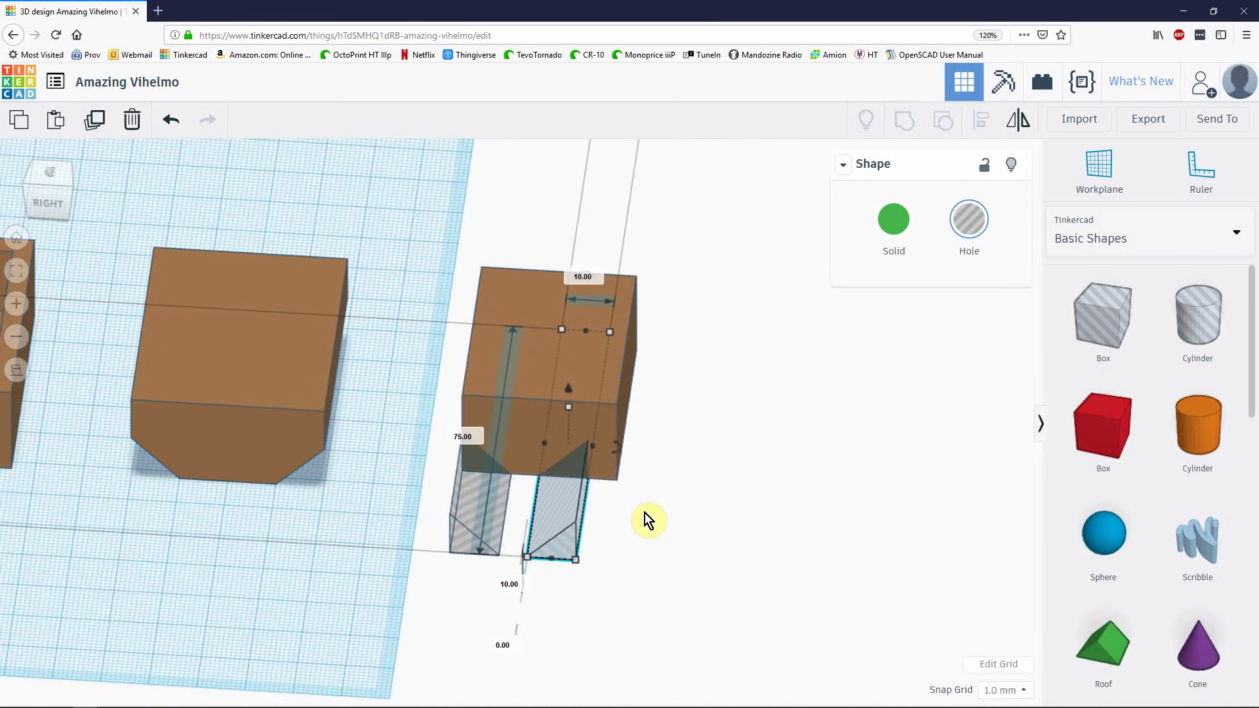
- Align the nudged wedge hole flush with the narrowed box's outer long side
left_click_drag(703, 433, 569, 530)
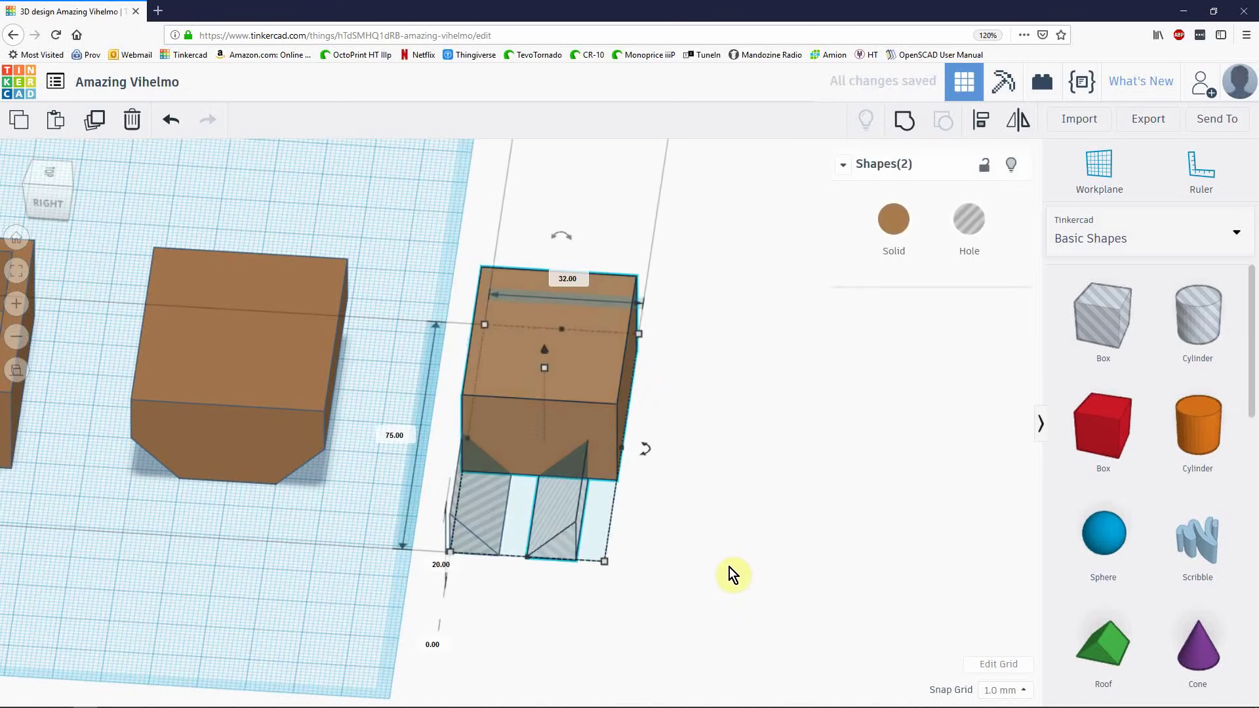
key("l")
left_click(605, 577)
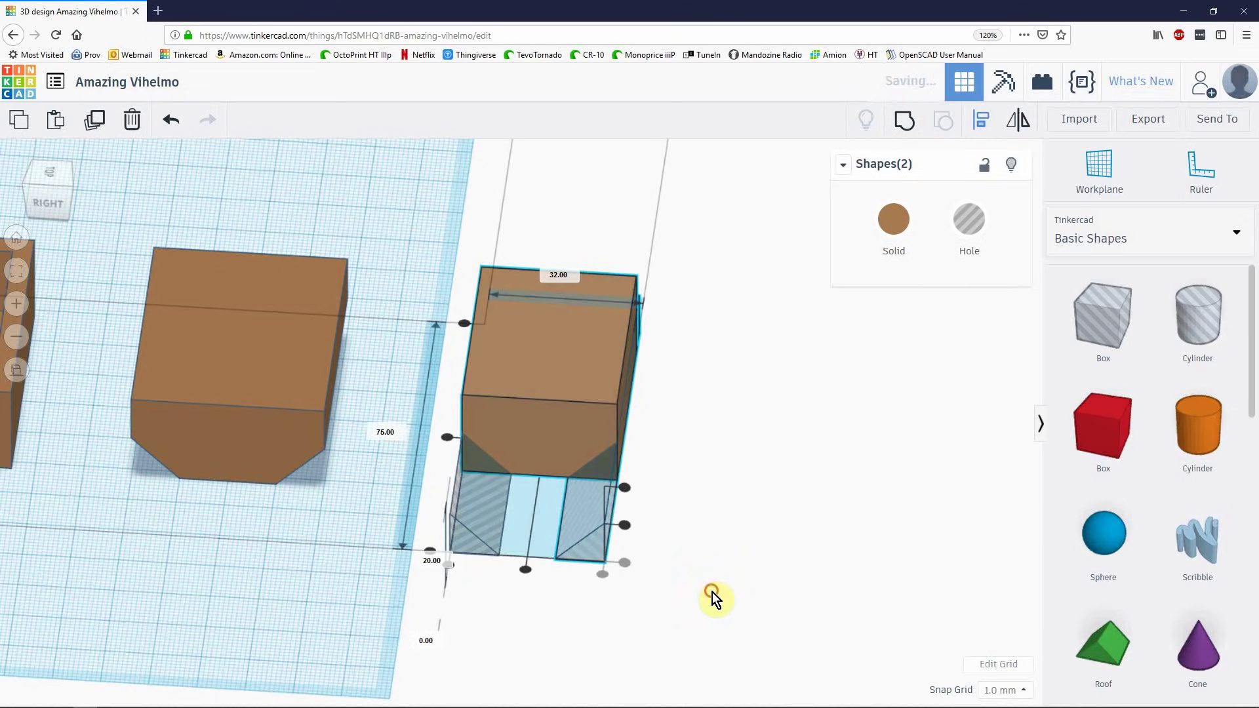
left_click(758, 529)
- Group the resized box with its two wedge holes to form a smaller chamfered block
right_click_drag(759, 529, 350, 429)
left_click_drag(309, 337, 690, 604)
key("ctrl+g")
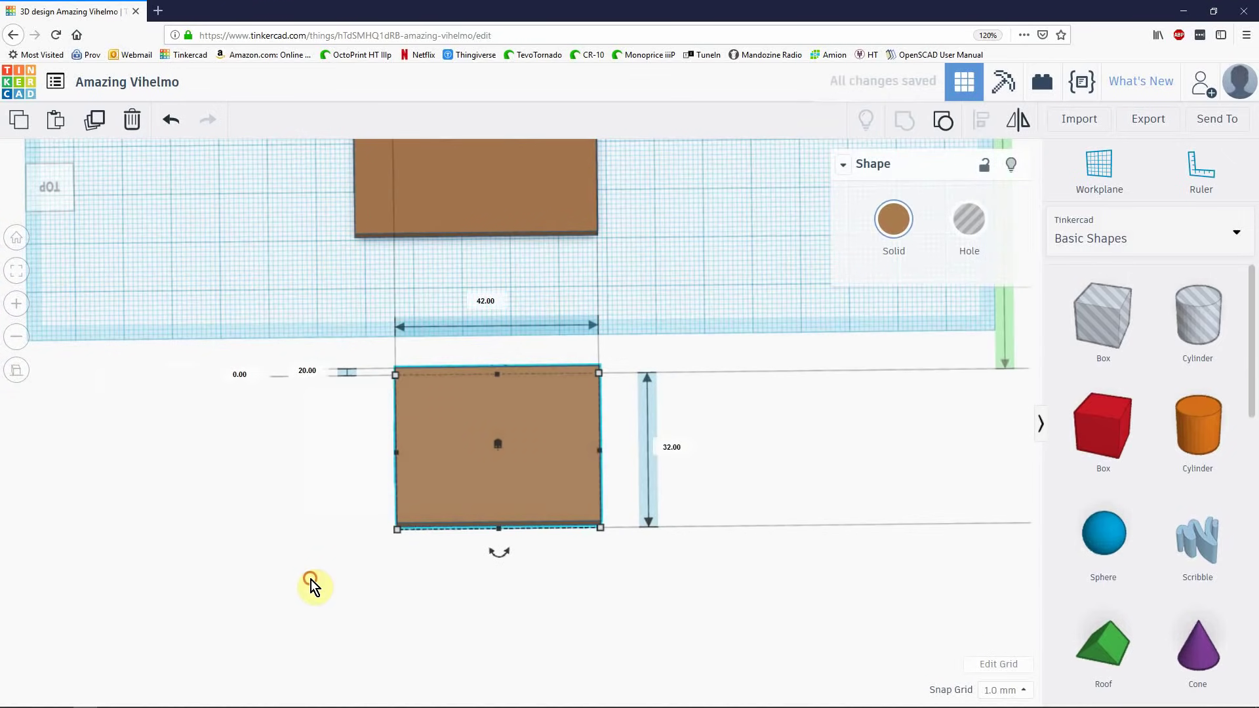
left_click(313, 584)
- Centre the smaller chamfered block inside the larger one and turn it into a hole
mouse_move(313, 585)
right_mouse_down()
mouse_move(813, 444)
mouse_move(698, 507)
mouse_move(616, 408)
right_mouse_up()
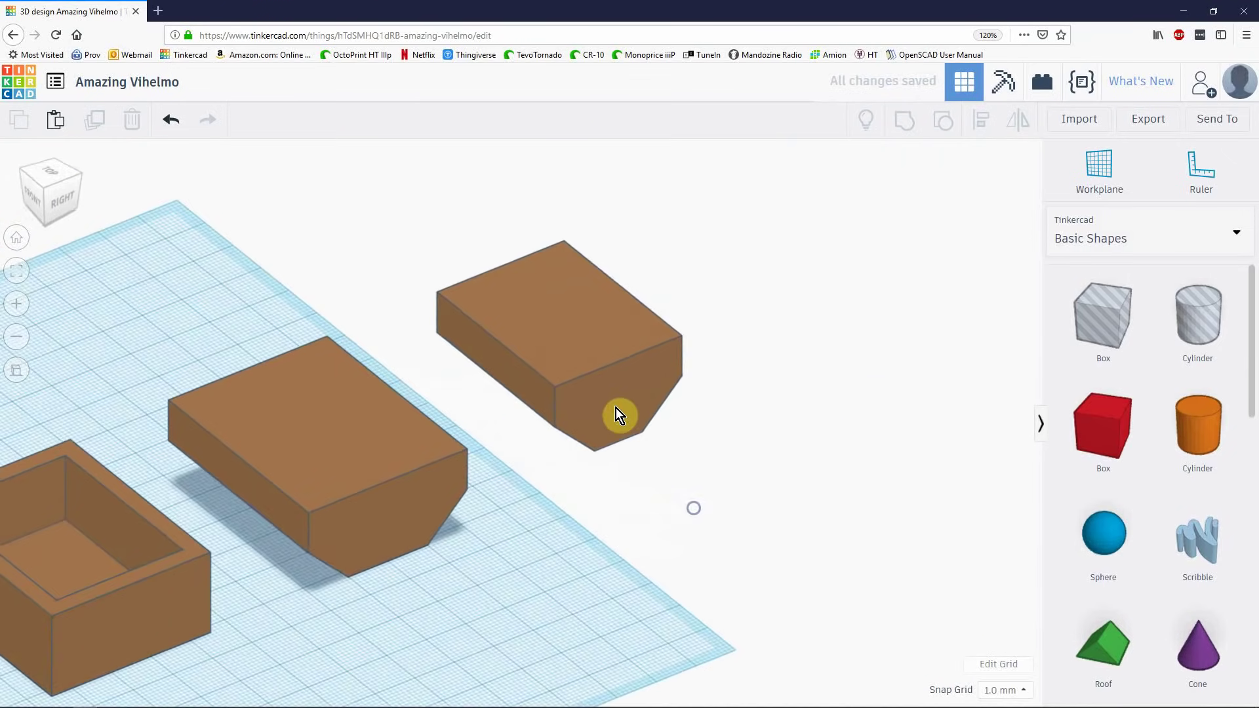
left_click(616, 408)
mouse_move(893, 473)
right_mouse_down()
mouse_move(704, 540)
mouse_move(773, 566)
mouse_move(613, 512)
right_mouse_up()
mouse_move(612, 512)
left_mouse_down()
mouse_move(371, 548)
mouse_move(250, 517)
left_mouse_up()
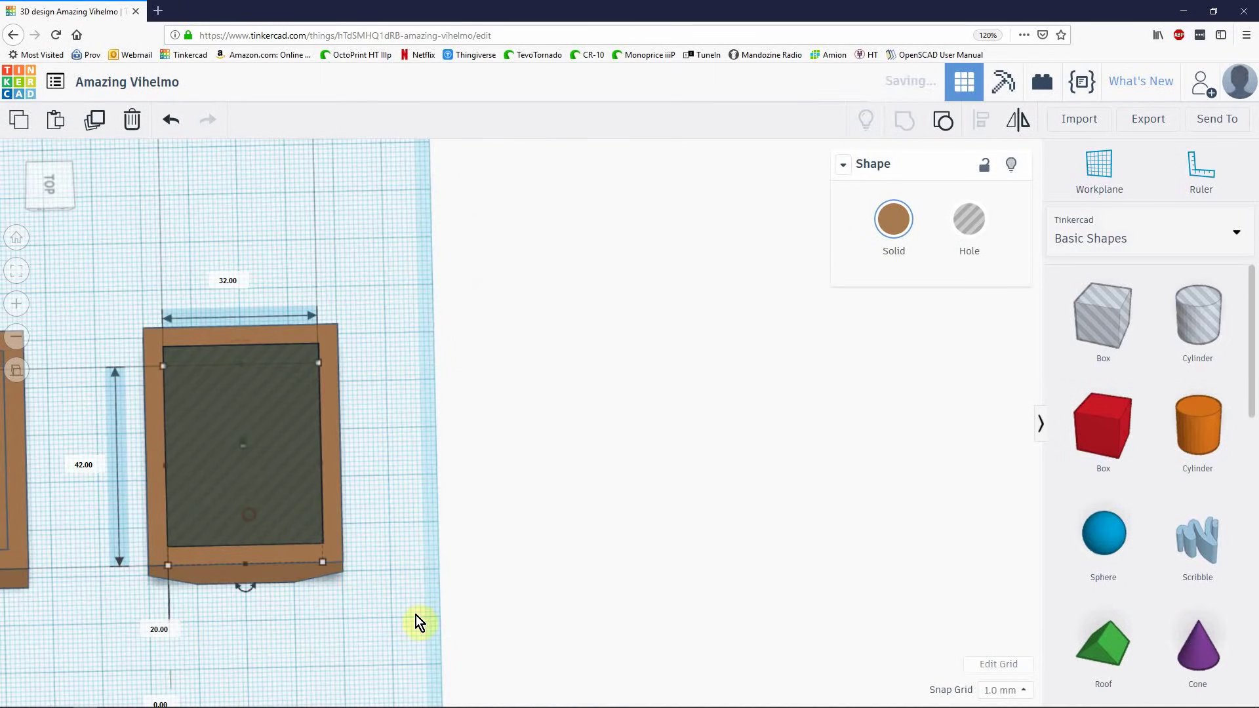
- Raise the chamfered hole to 4 mm above the workplane inside the larger block
right_click_drag(416, 615, 666, 574)
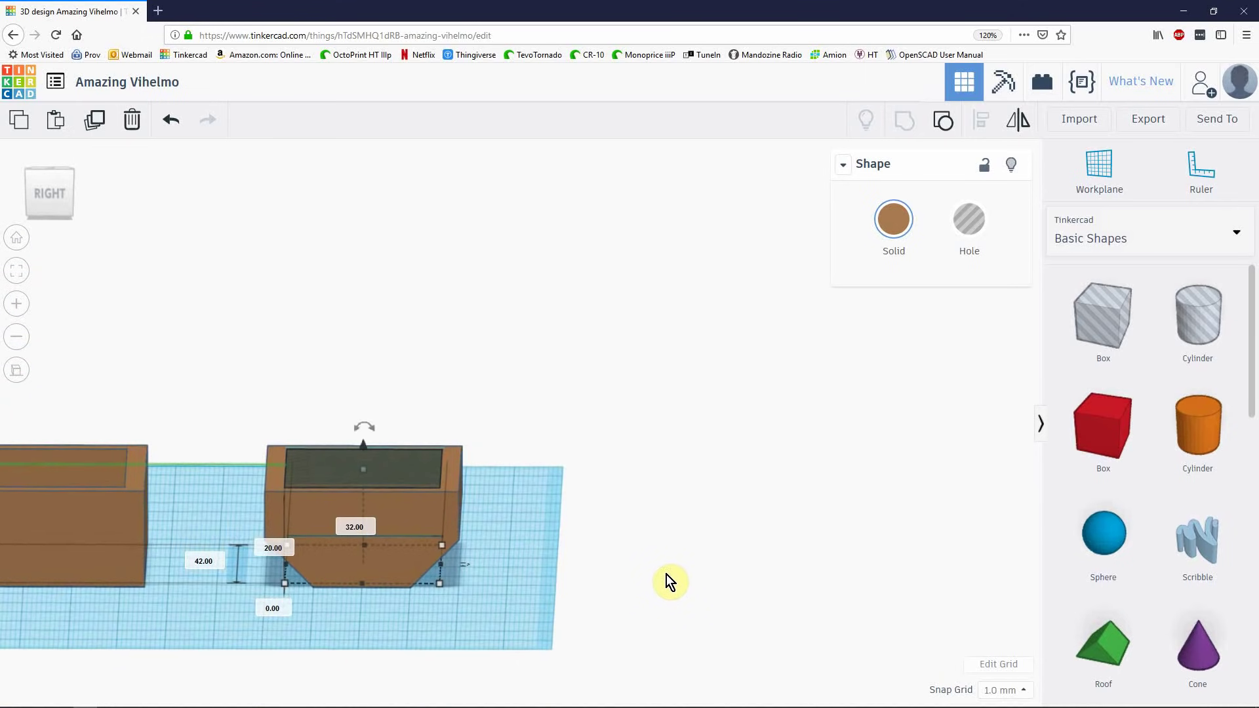
key("ctrl+Up")
key("ctrl+Up")
key("ctrl+Up")
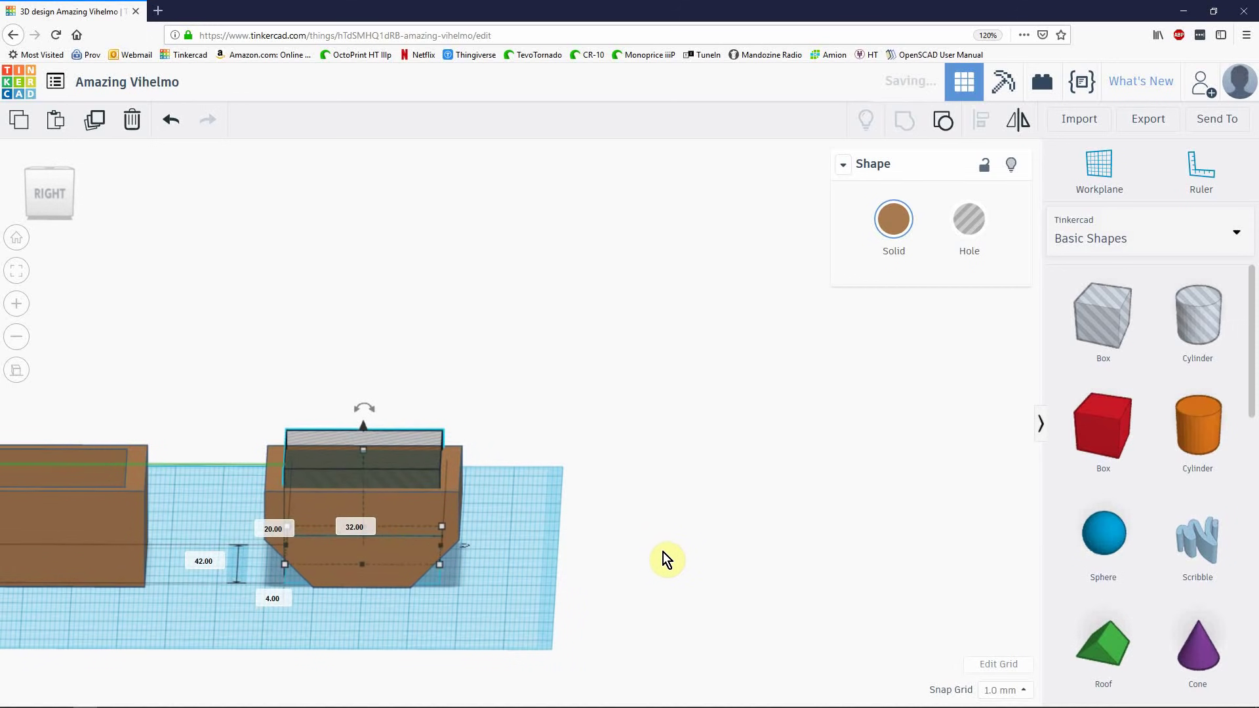
- Group the raised hole with the larger chamfered block to hollow out the lid
left_click(645, 543)
left_click_drag(564, 407, 324, 561)
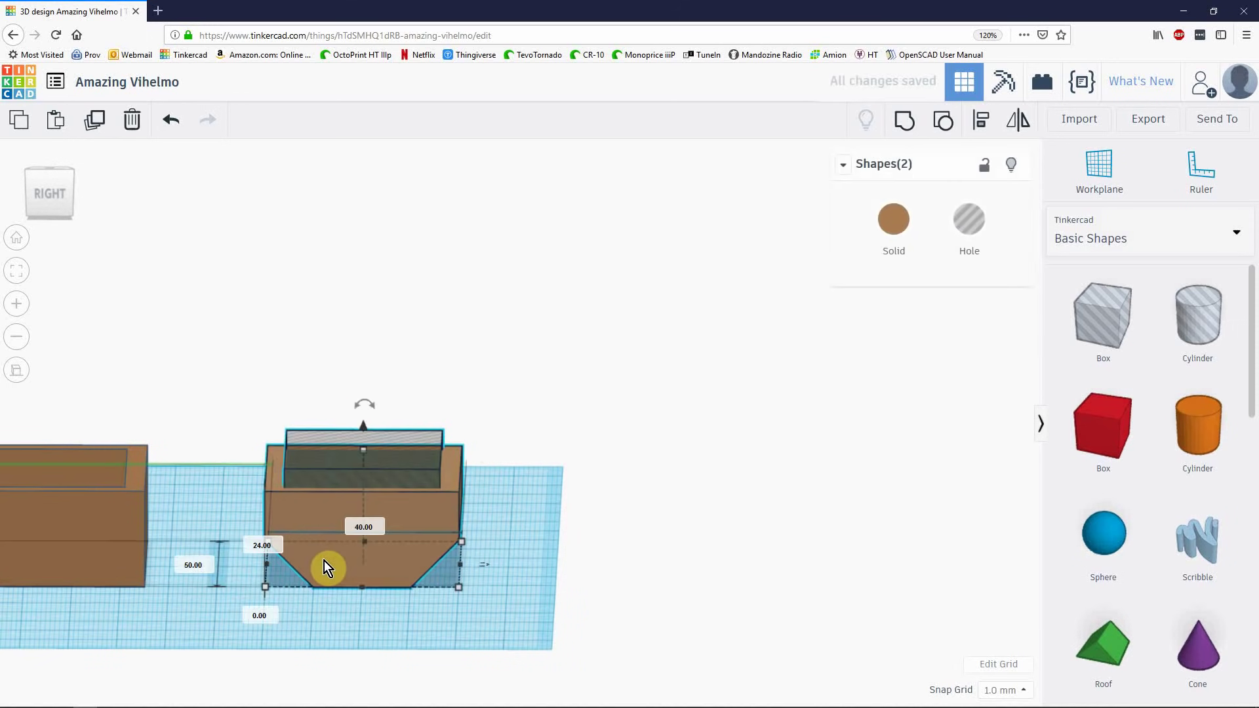
key("ctrl+g")
- Examine the interiors of the hollowed base and lid from several angles
right_click_drag(514, 639, 482, 581)
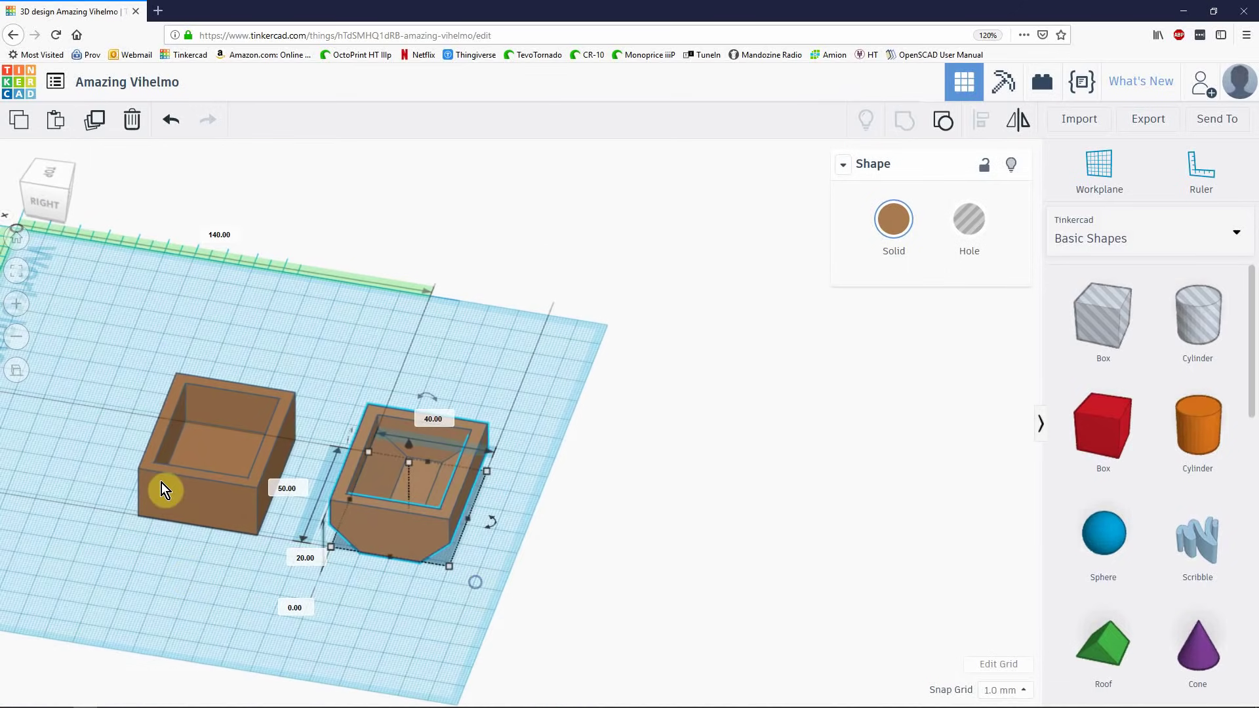
right_click_drag(559, 436, 380, 556)
scroll(197, 538, "up", 4)
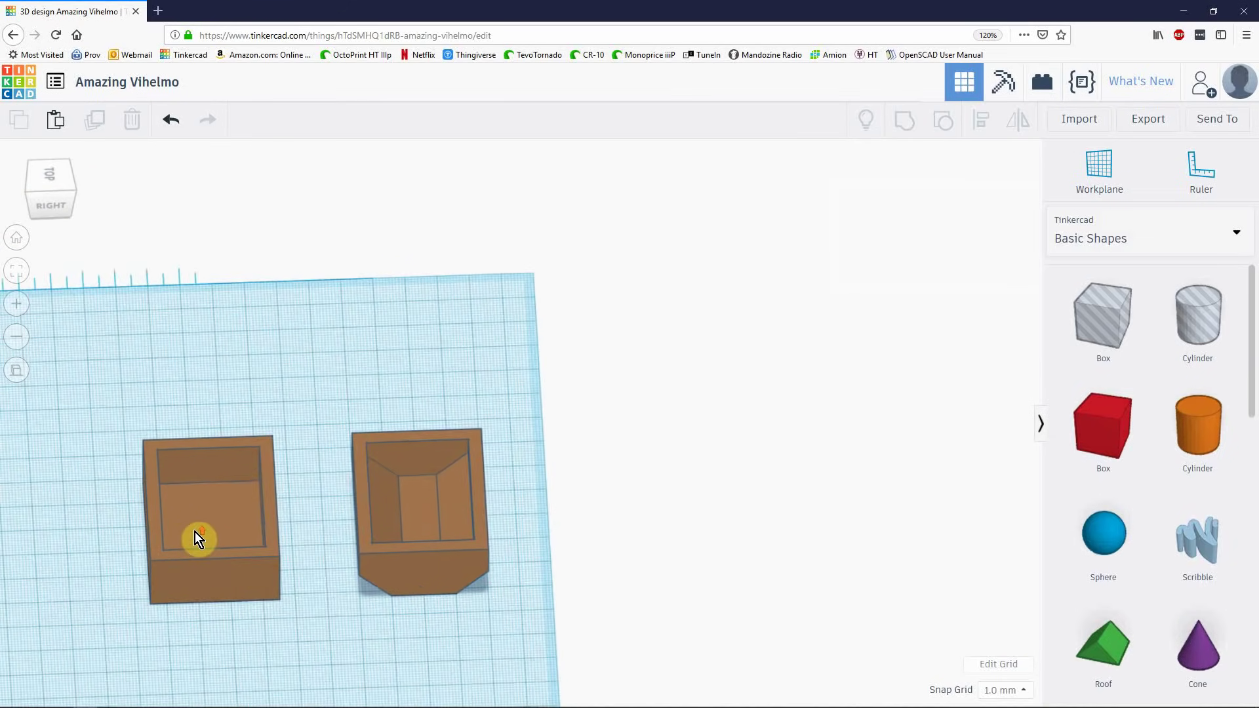
middle_click_drag(175, 555, 614, 442)
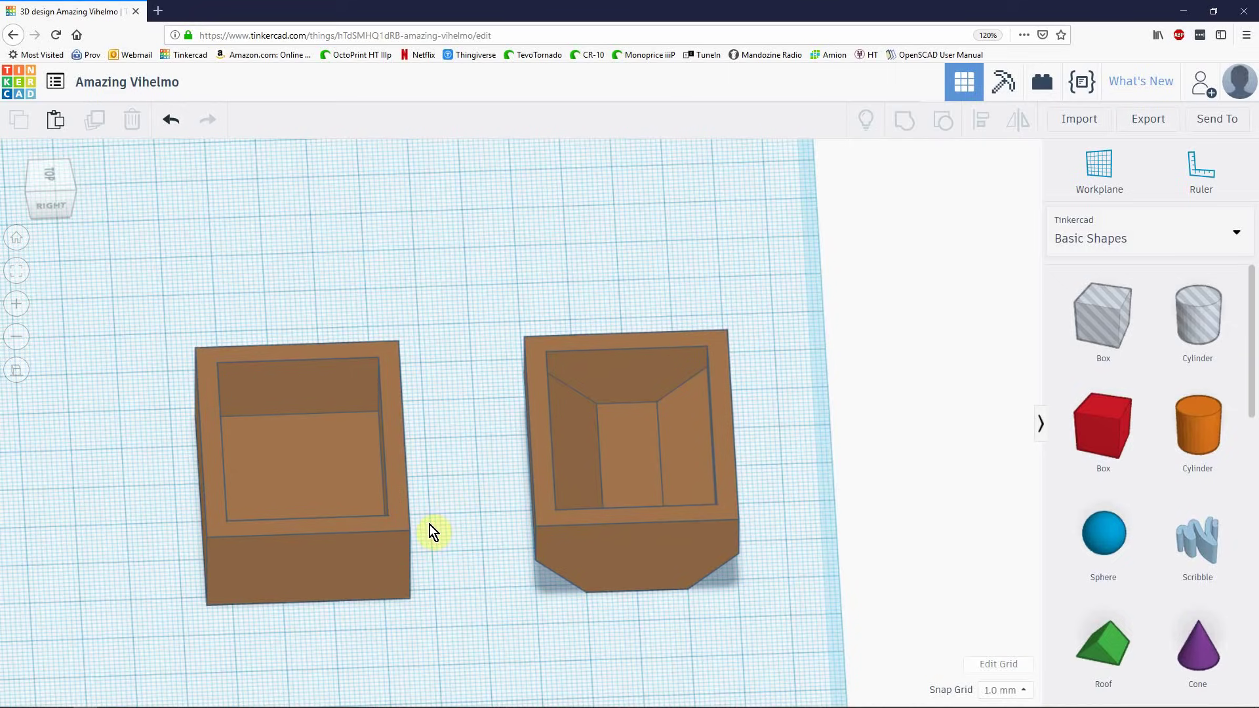
right_click_drag(430, 529, 752, 583)
scroll(754, 564, "up", 5)
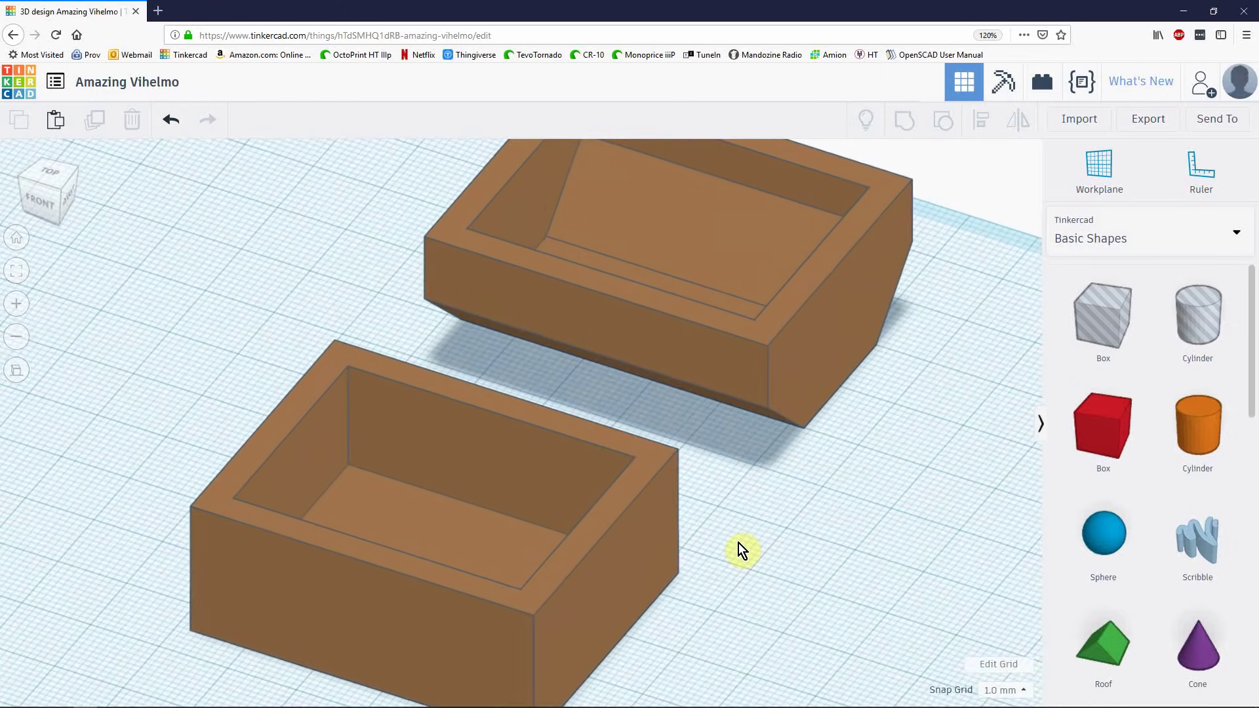
right_click_drag(738, 543, 455, 524)
scroll(455, 525, "down", 3)
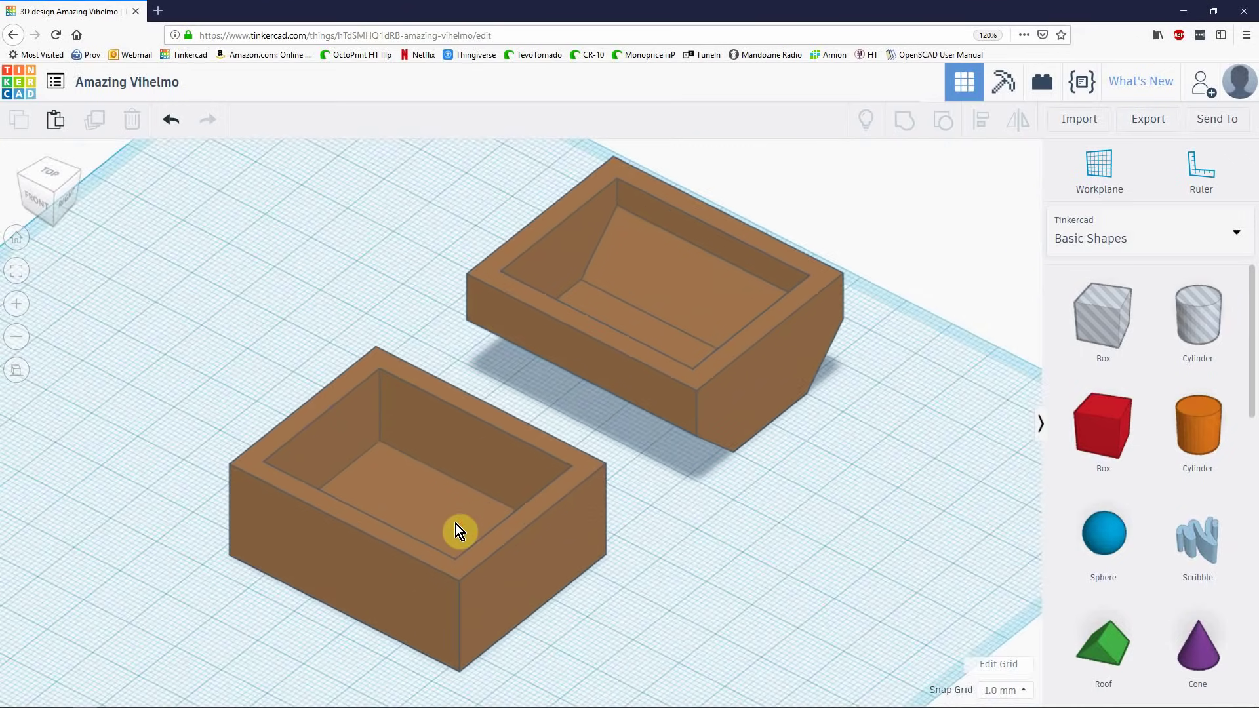
- Ungroup the base box and place a duplicate of its inner box hole beside it
left_click(441, 488)
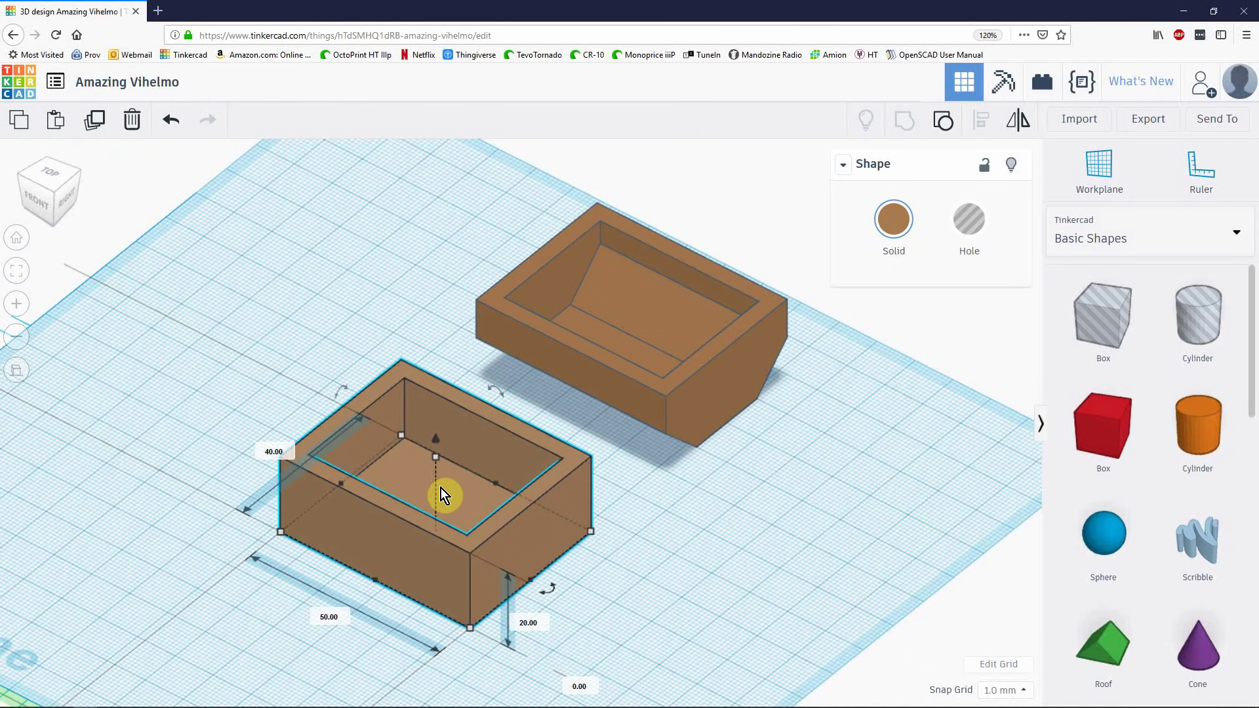
key("ctrl+shift+g")
left_click(599, 526)
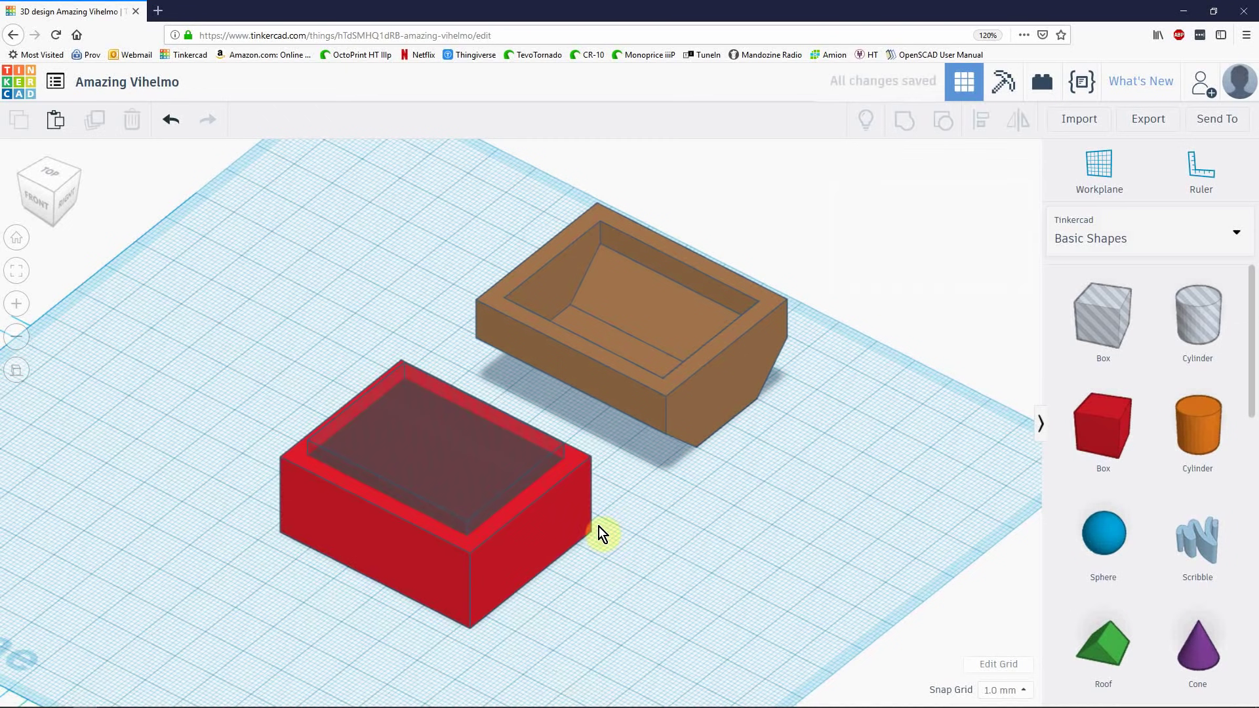
left_click(449, 488)
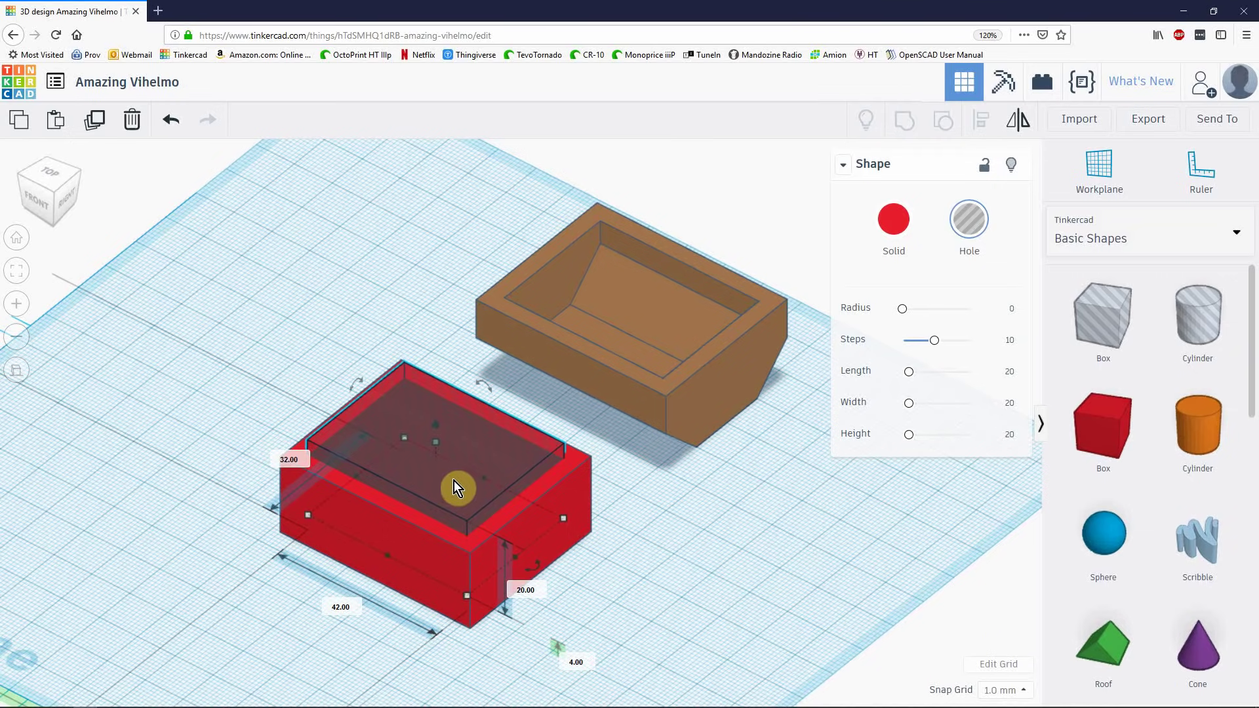
left_click_drag(475, 474, 736, 585, "alt")
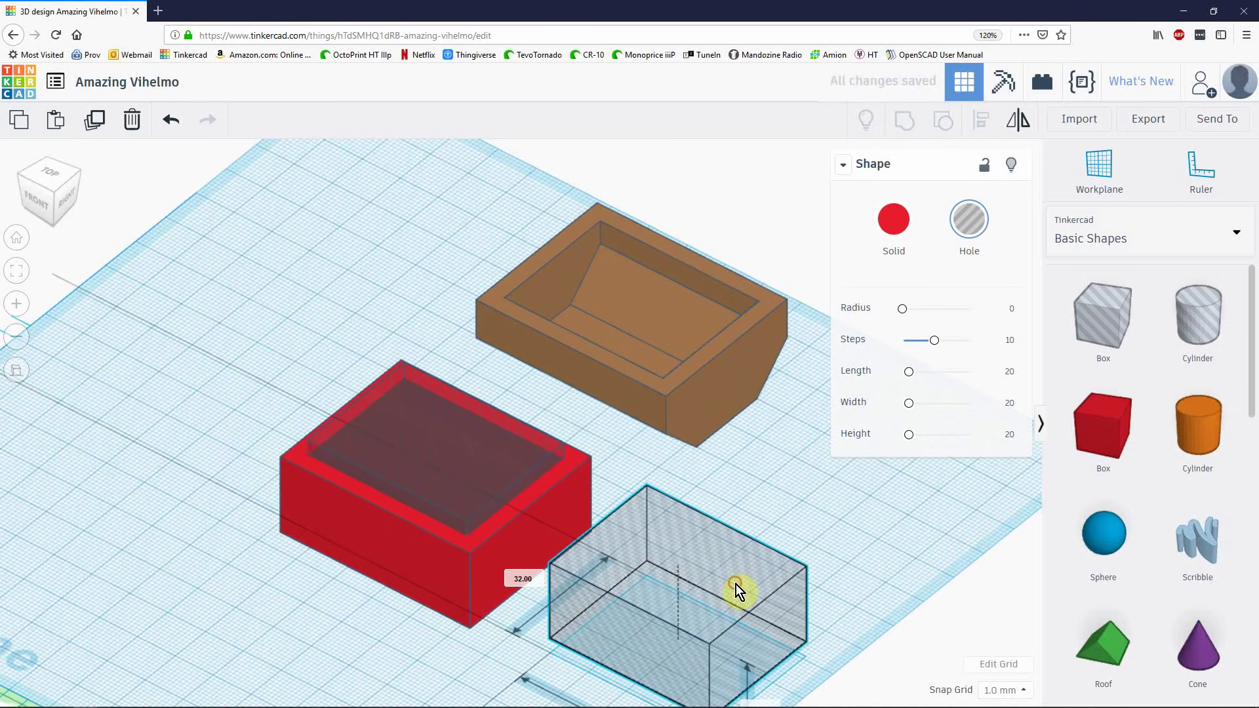
- Regroup the base box with its original inner hole and colour it brown again
left_click(37, 482)
left_click_drag(242, 394, 321, 530)
key("ctrl+g")
left_click(893, 220)
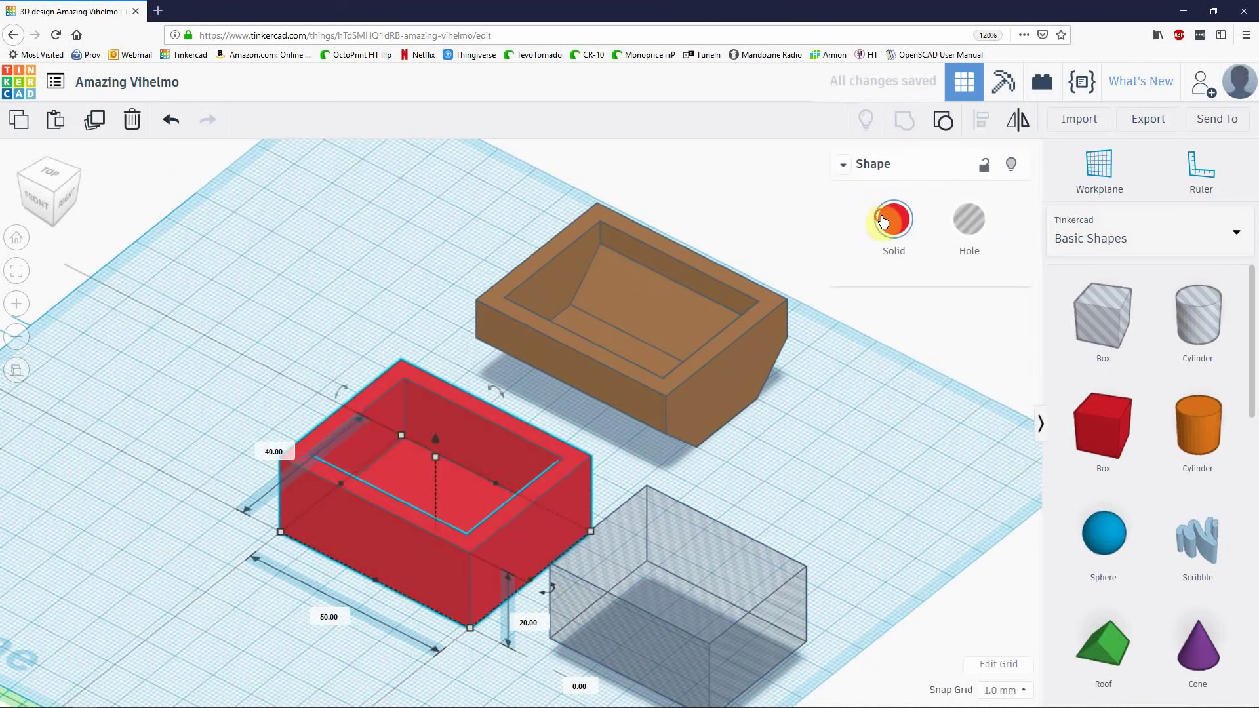
left_click(1128, 368)
left_click(254, 362)
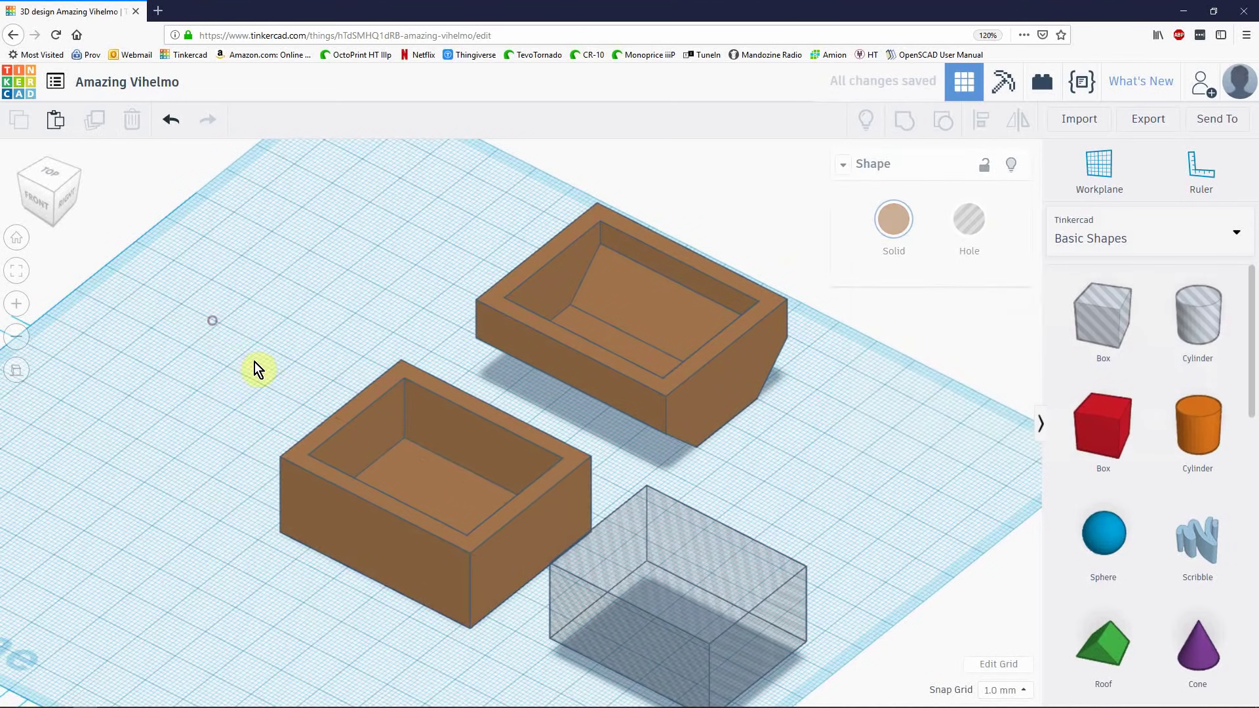
- Place the workplane on the base's top rim and drop the duplicated box hole onto it
left_click(632, 539)
right_click_drag(796, 505, 603, 478)
key("w")
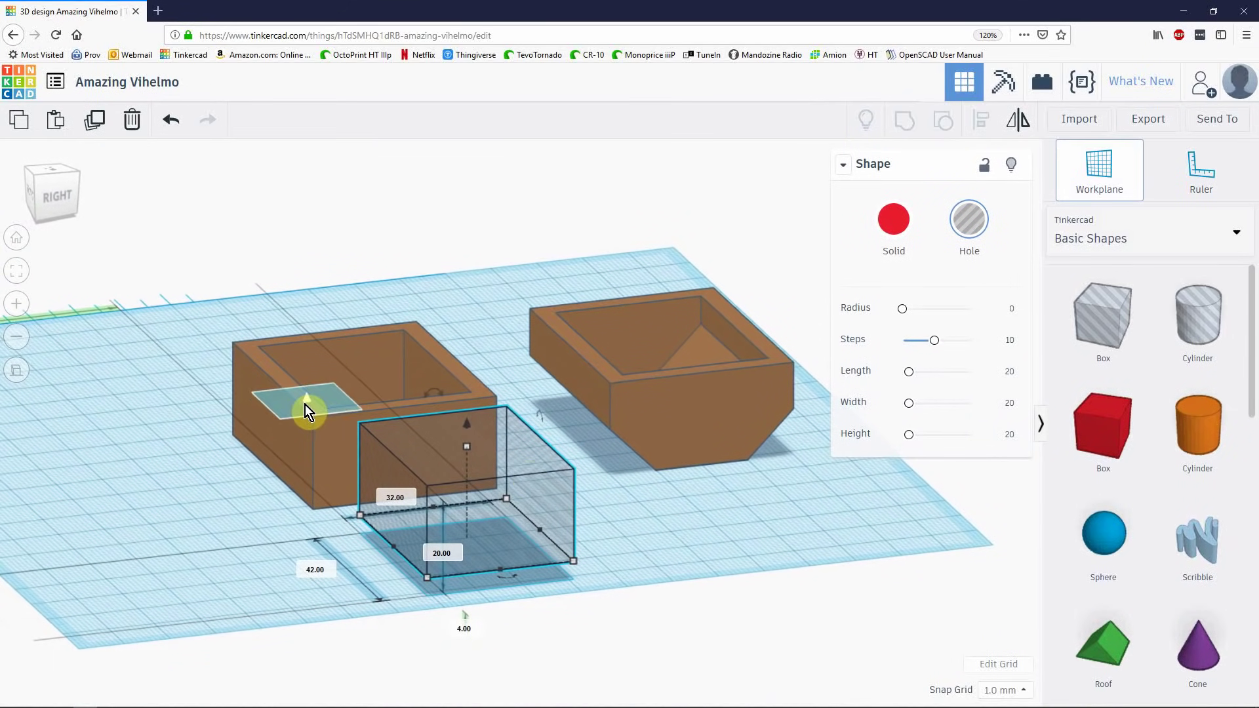
left_click(308, 404)
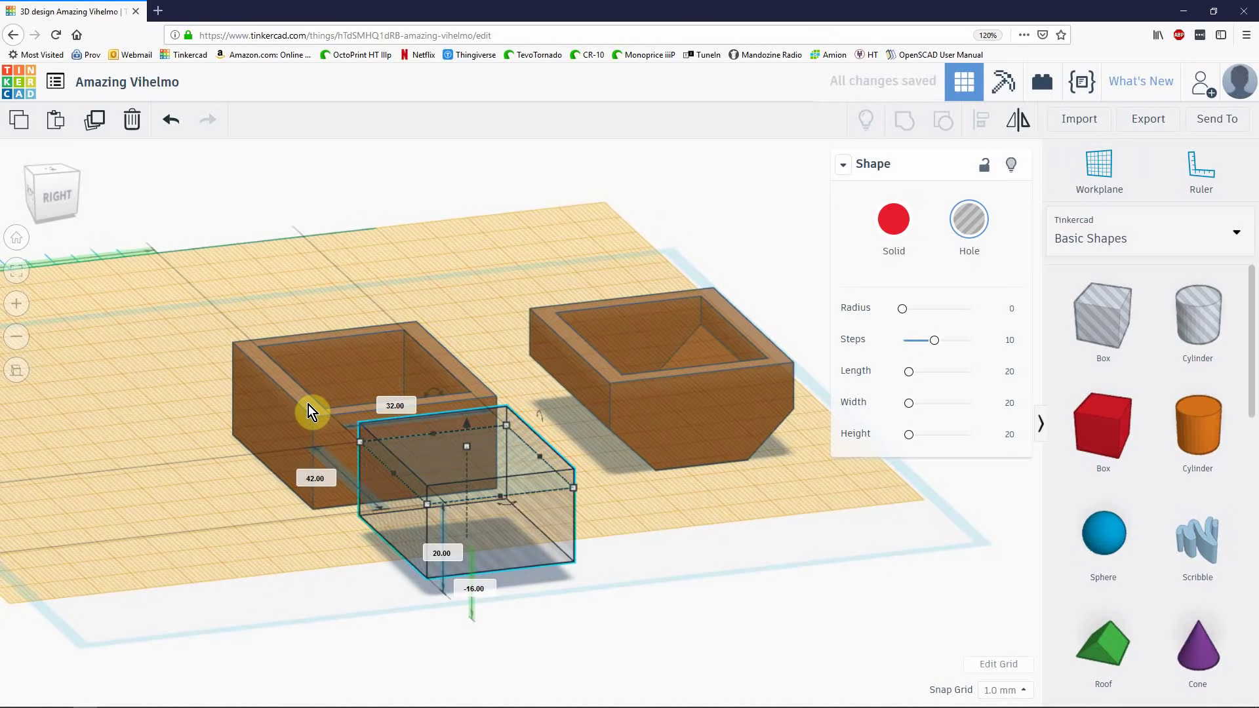
key("d")
left_click(102, 434)
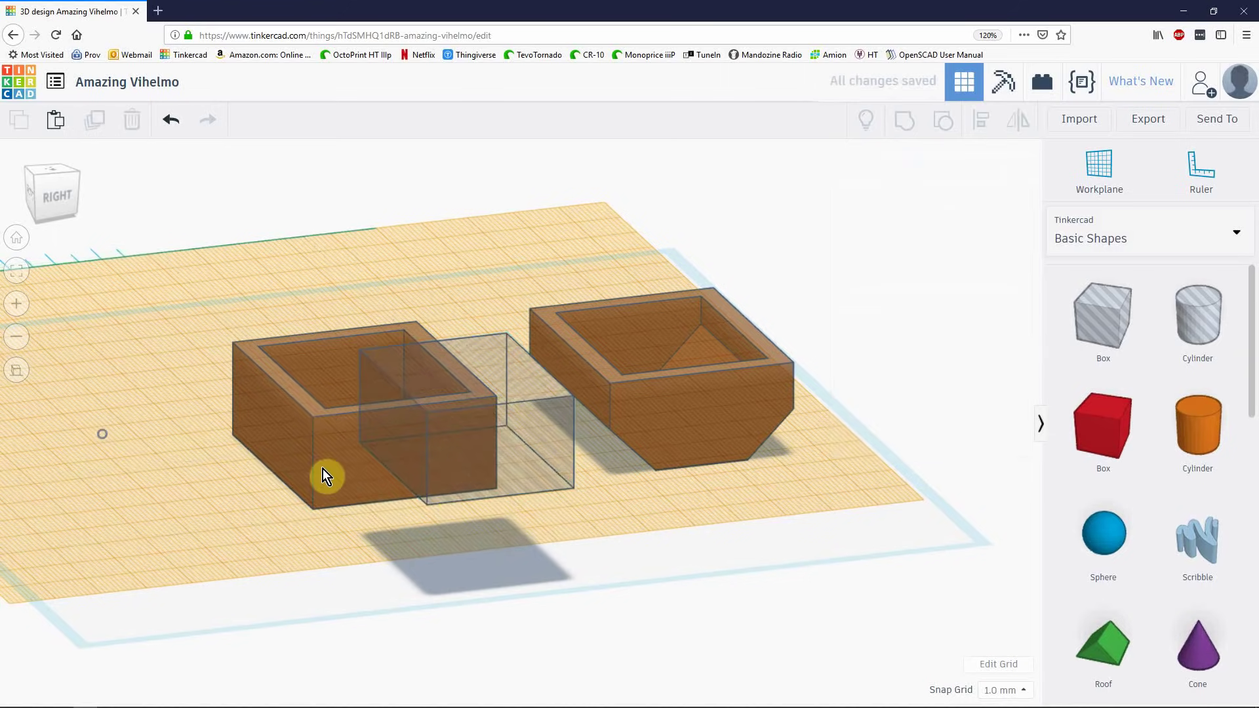
- Return the workplane to the original ground grid
right_click_drag(250, 518, 404, 550)
key("w")
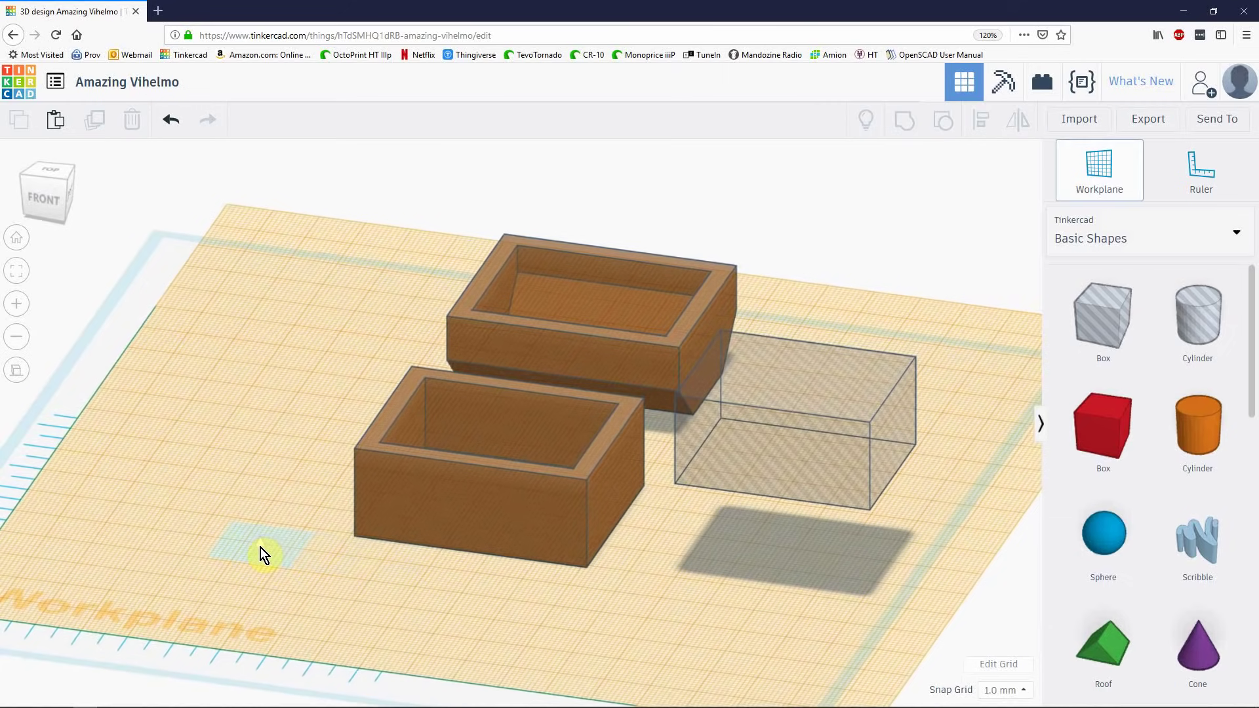
left_click(216, 465)
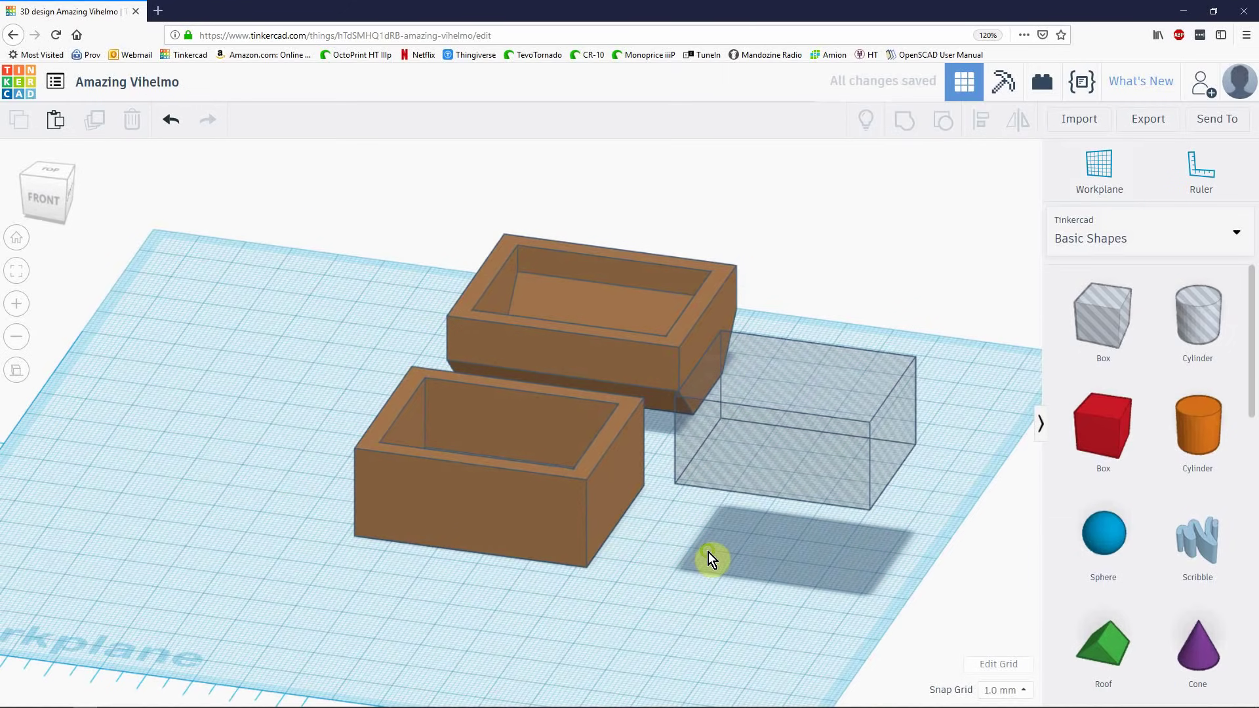
right_click_drag(708, 552, 646, 455)
left_click(596, 495)
middle_click_drag(697, 388, 542, 287)
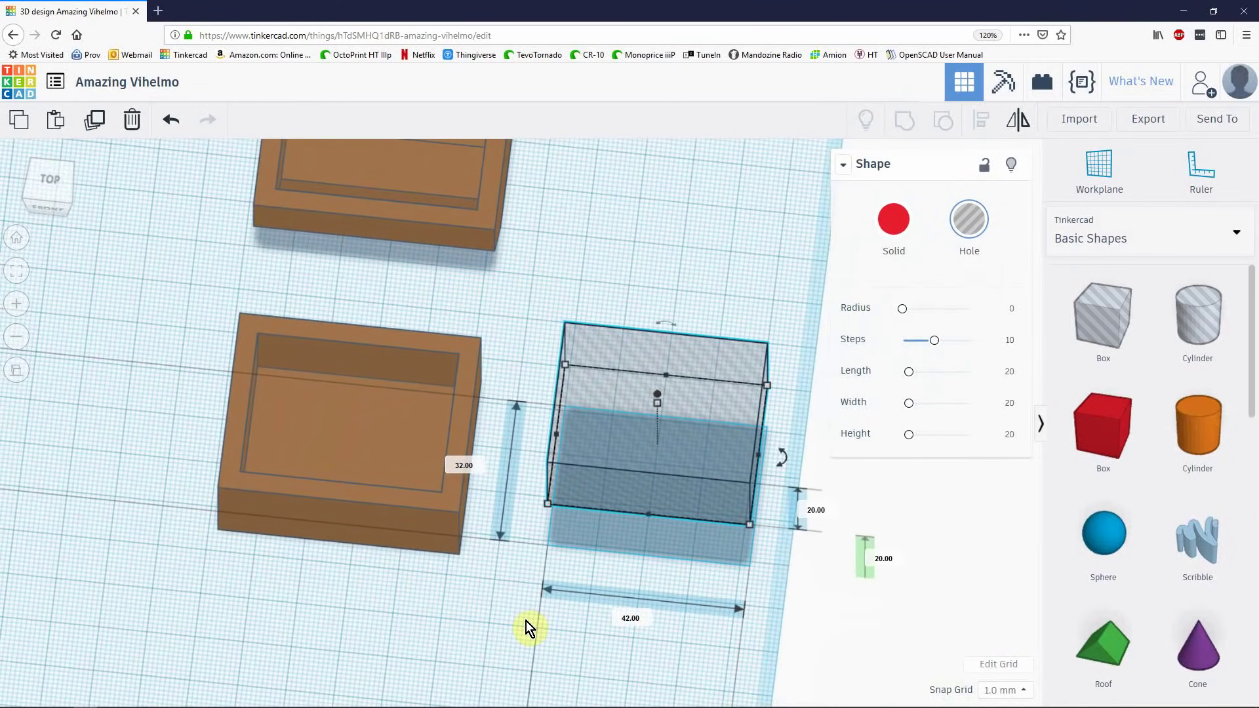
middle_click_drag(558, 618, 480, 600)
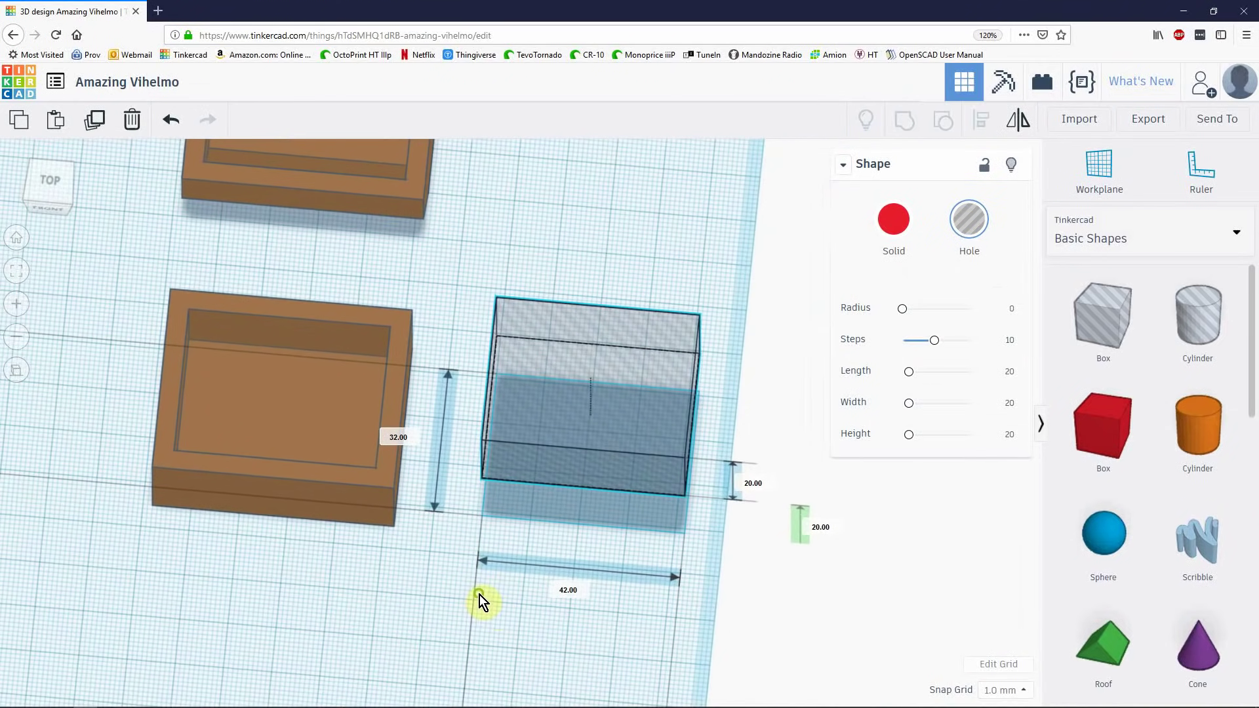
right_click_drag(479, 595, 494, 605)
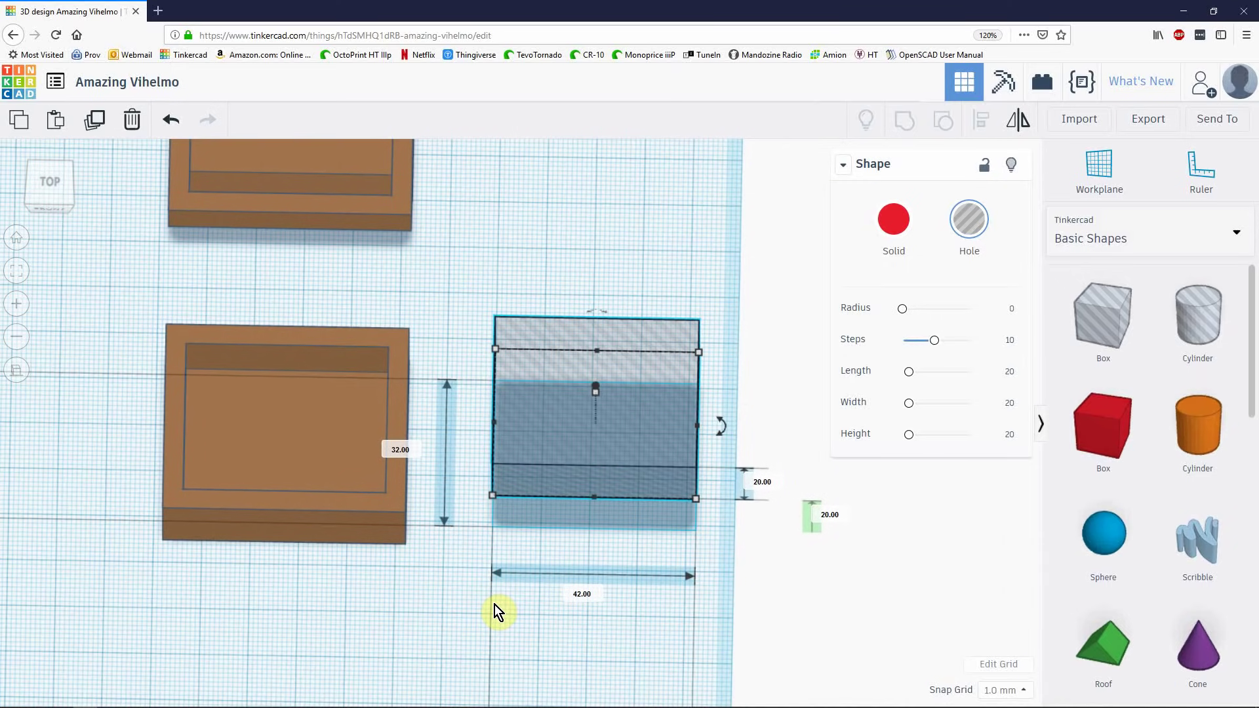
scroll(621, 620, "up", 2)
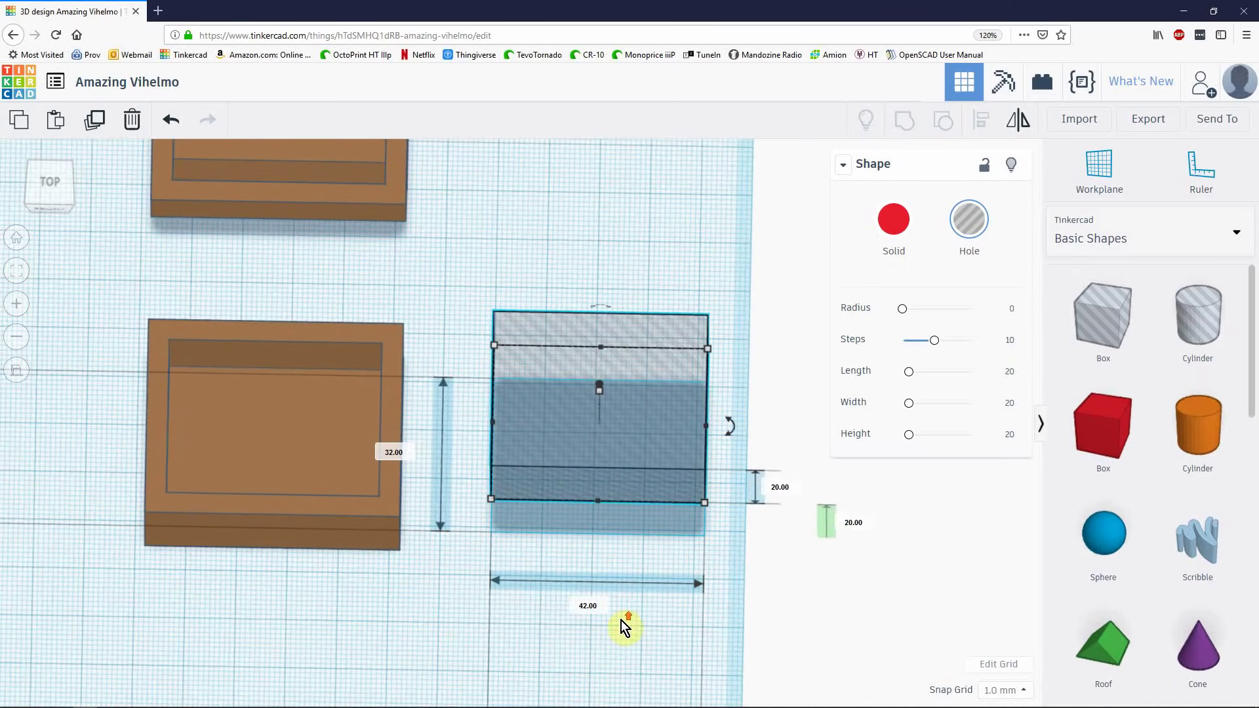
middle_click_drag(821, 643, 736, 525)
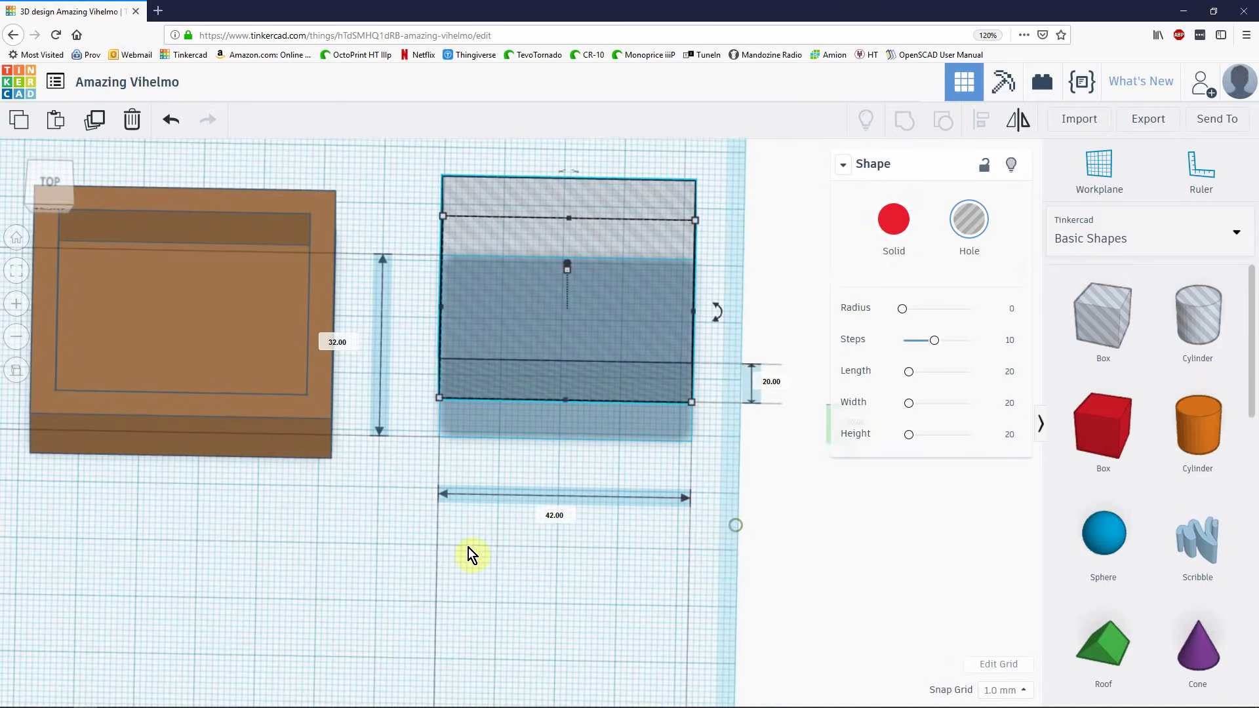
left_click(554, 518)
type("46")
key("Return")
left_click(335, 342)
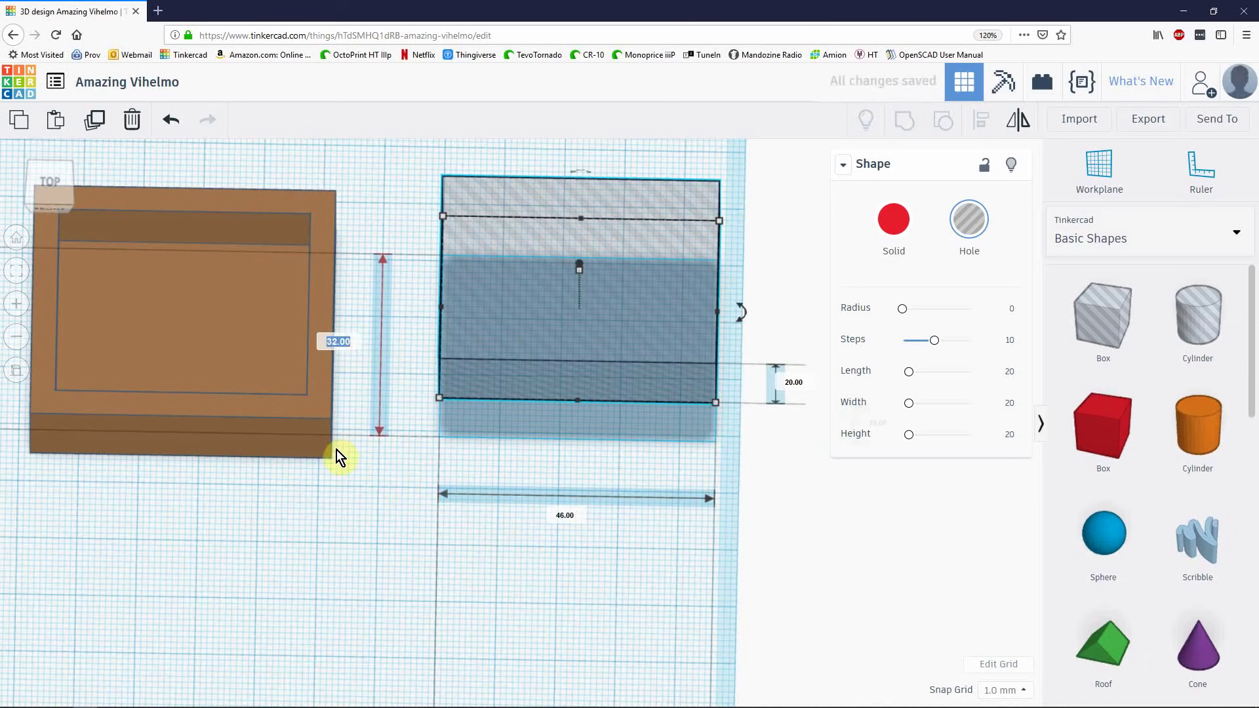
type("36")
key("Return")
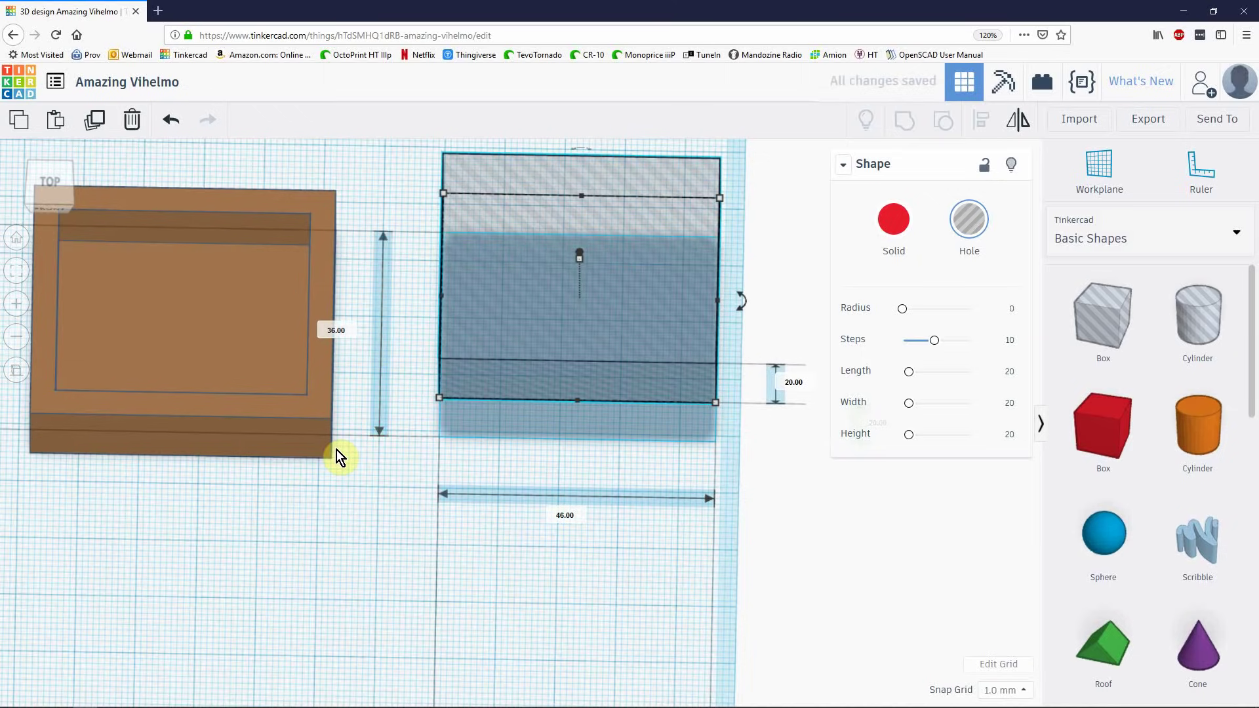
right_click_drag(578, 559, 466, 606)
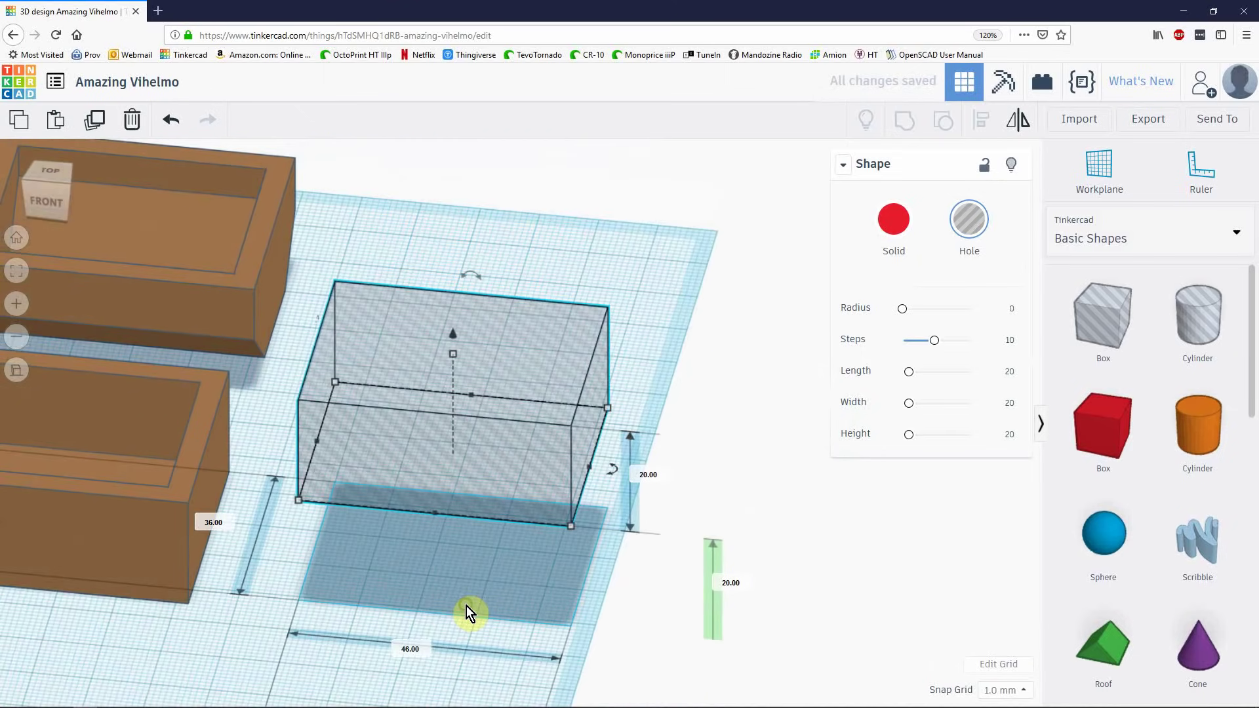
key("ctrl+z")
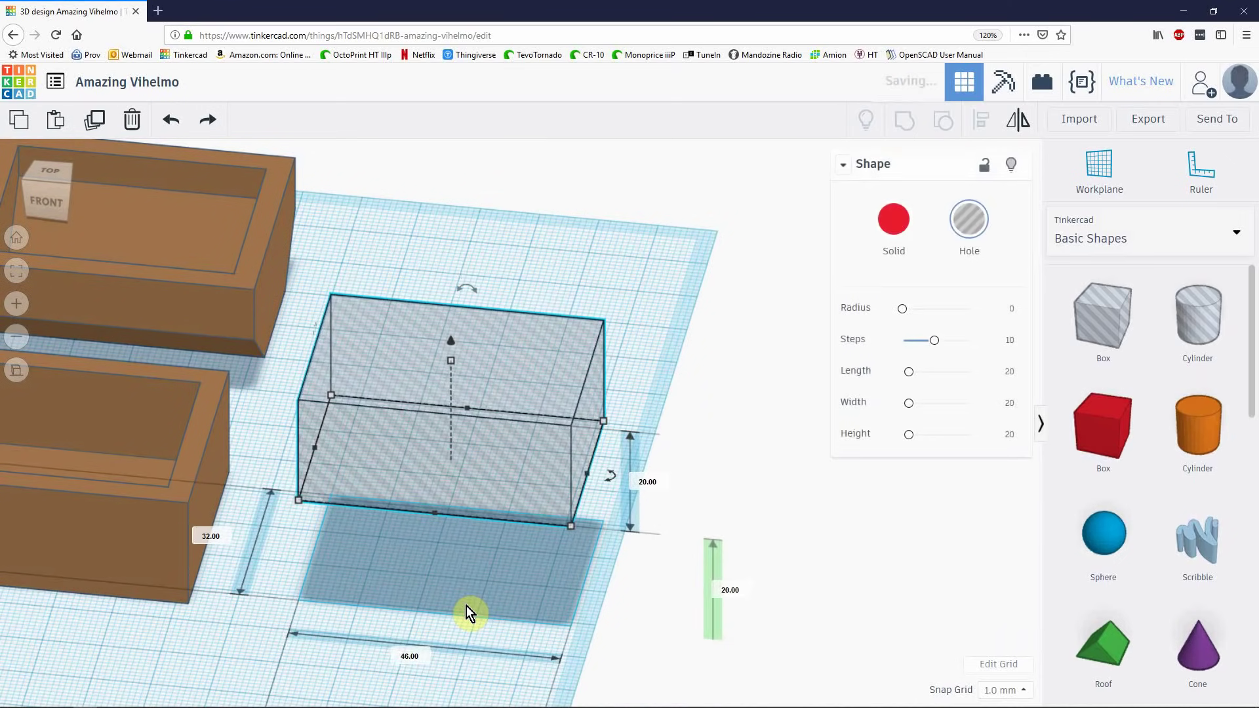
- Place a duplicate of the raised box hole in front of it and turn the original into a solid
scroll(452, 568, "down", 5)
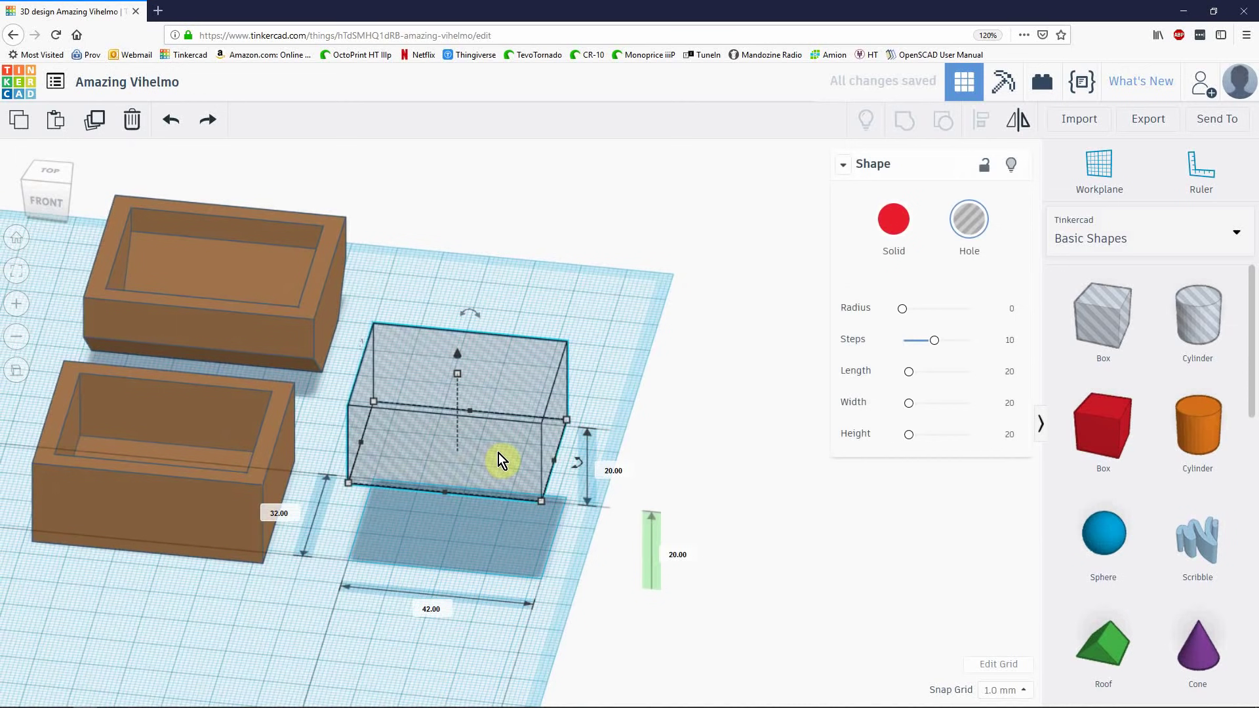
left_click_drag(498, 454, 466, 628, "alt")
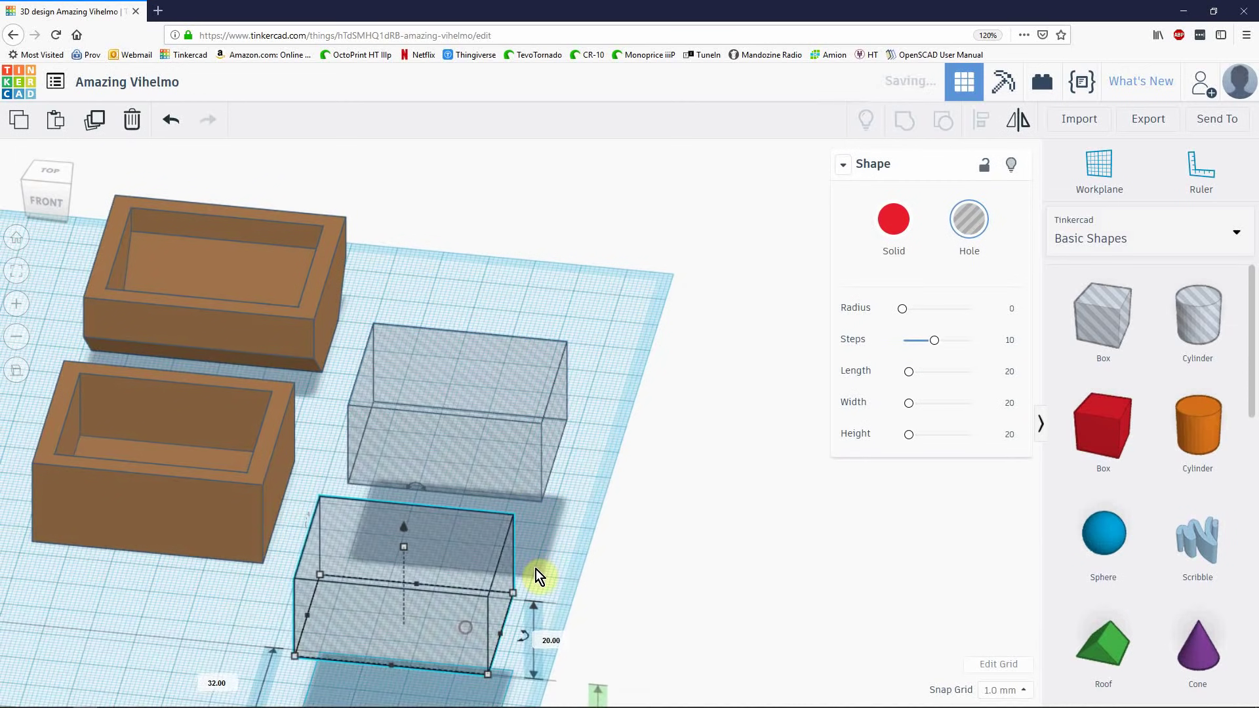
left_click(528, 471)
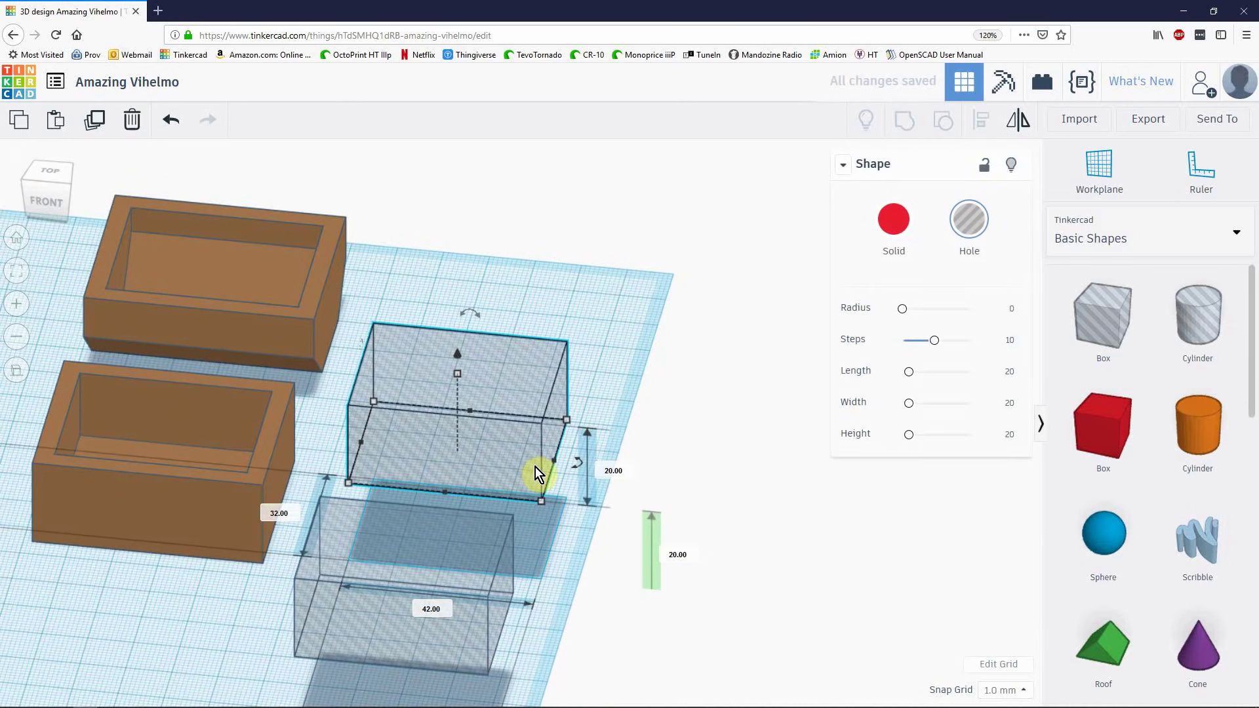
key("s")
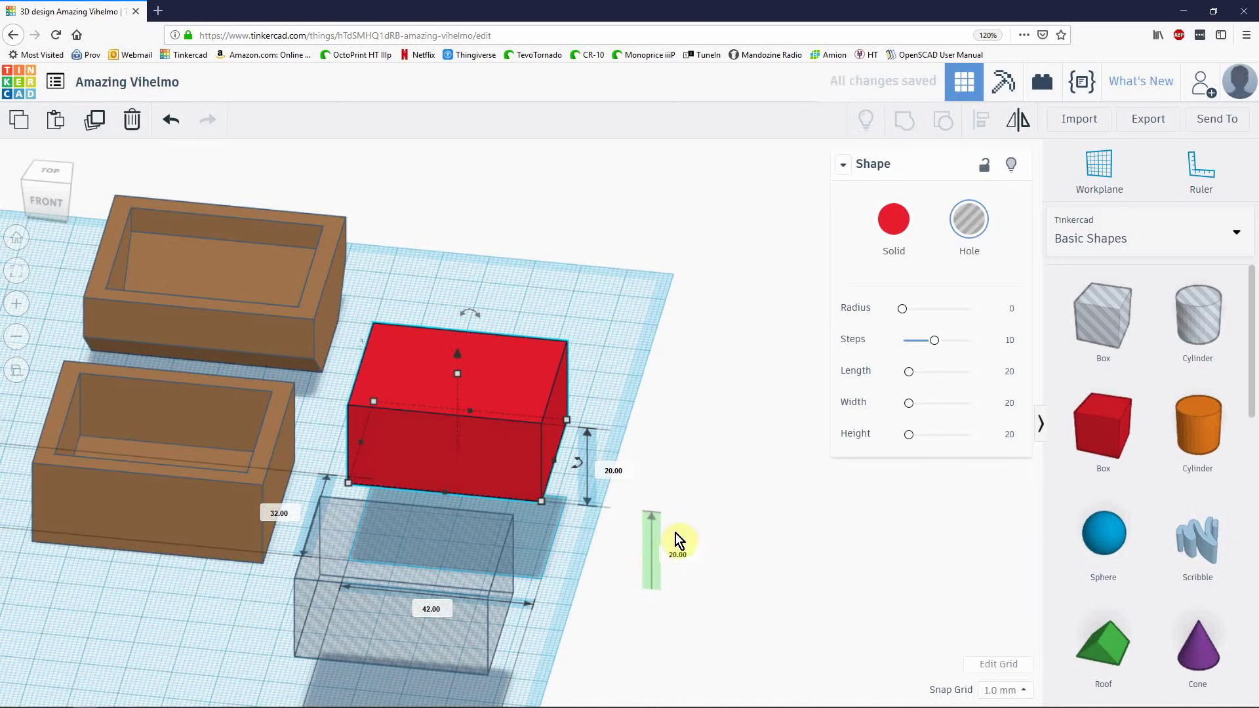
- Resize the red solid into a plate 46 mm wide, 46 mm deep and 2 mm high
left_click(422, 611)
type("46")
key("Return")
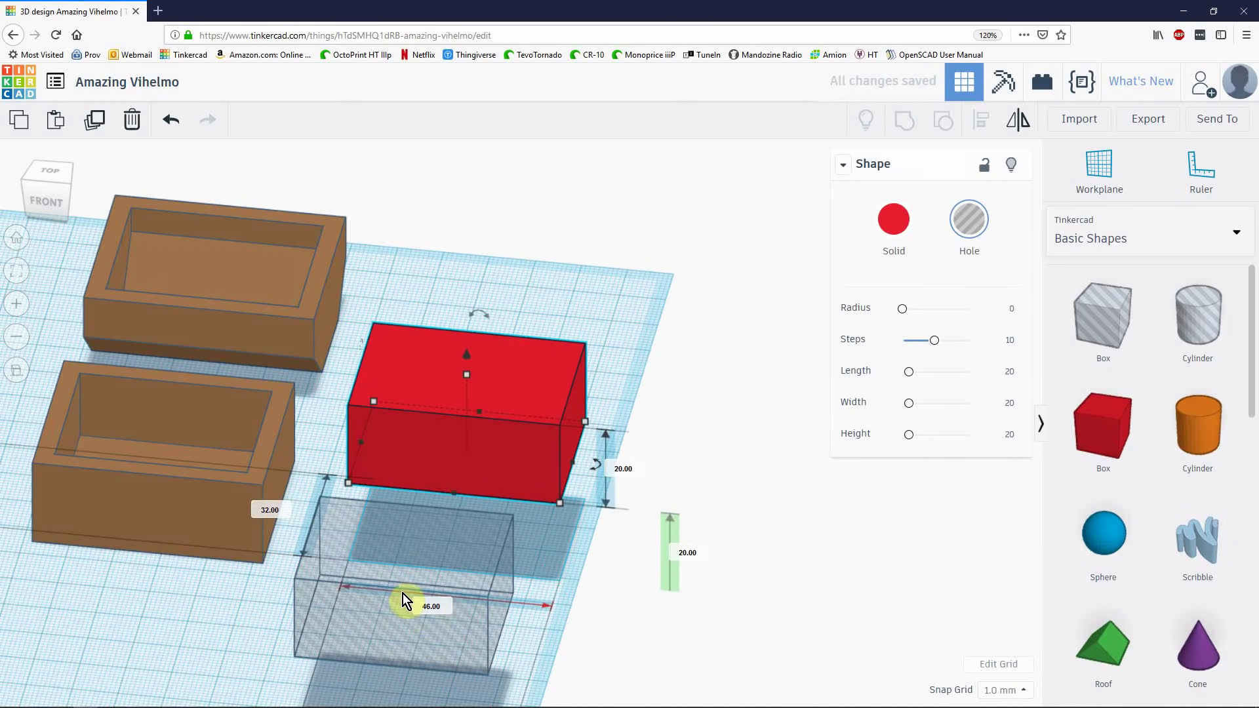
left_click(270, 512)
type("46")
key("Return")
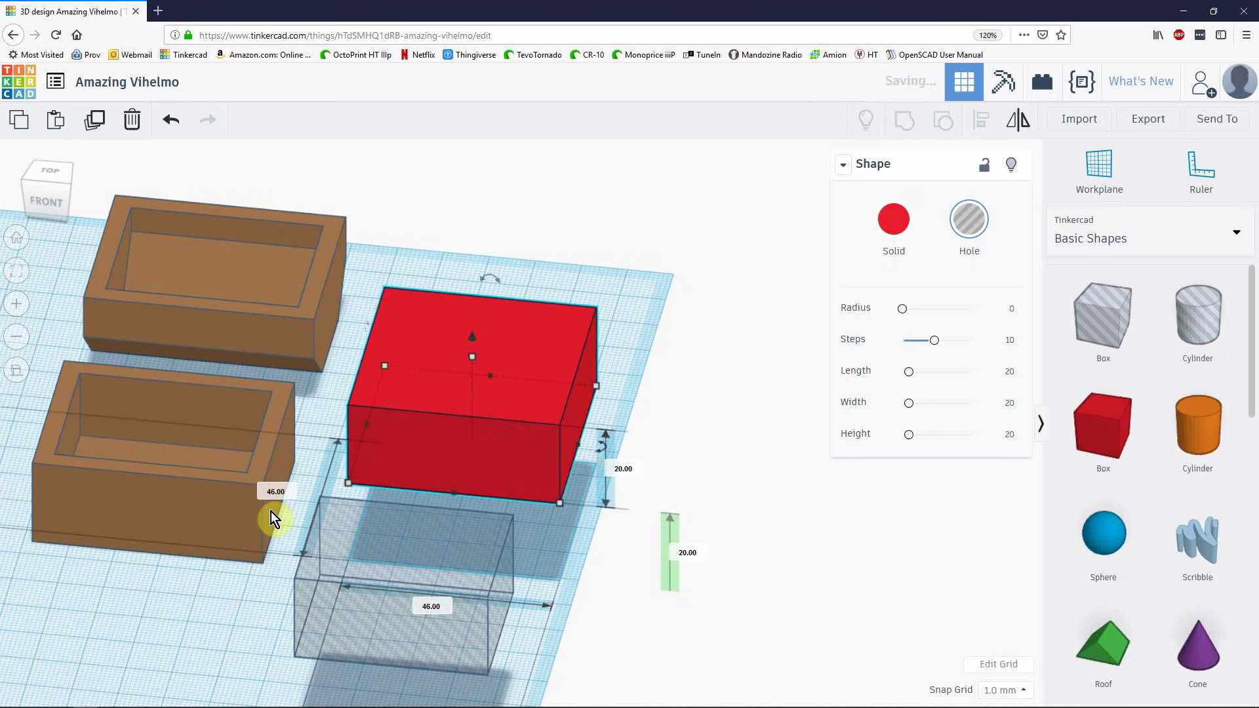
right_click_drag(702, 542, 731, 528)
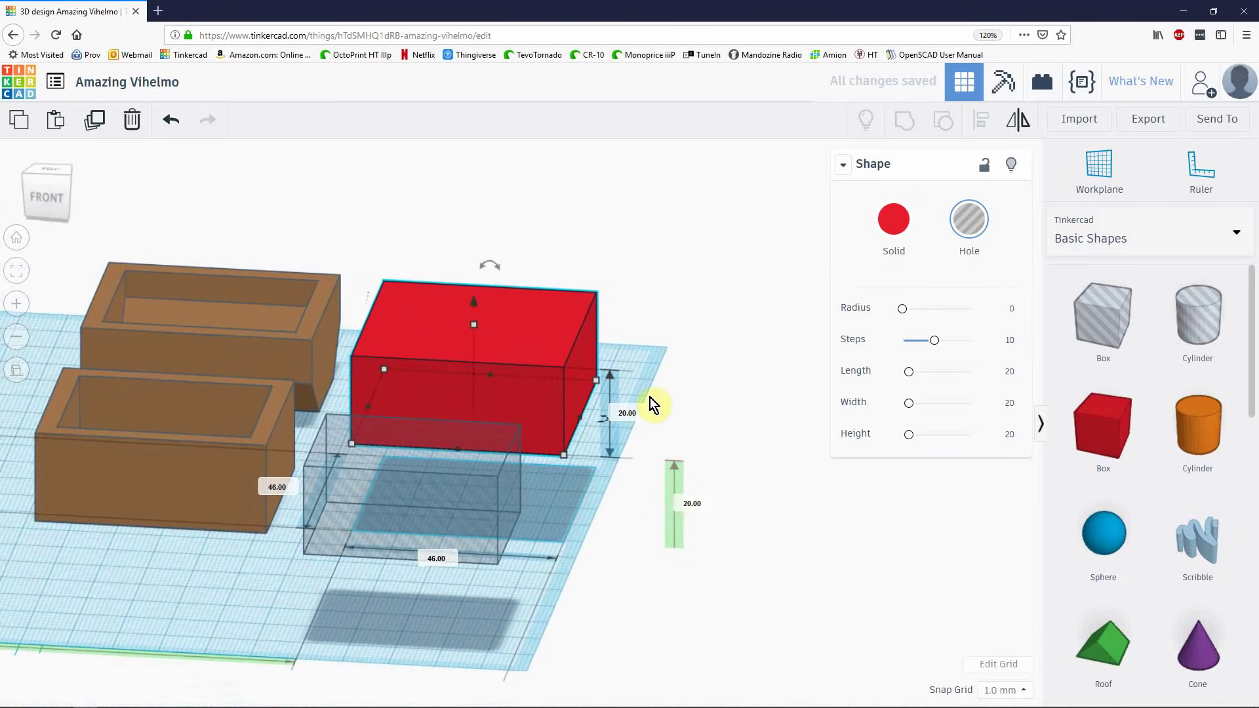
left_click(628, 413)
type("2")
key("Return")
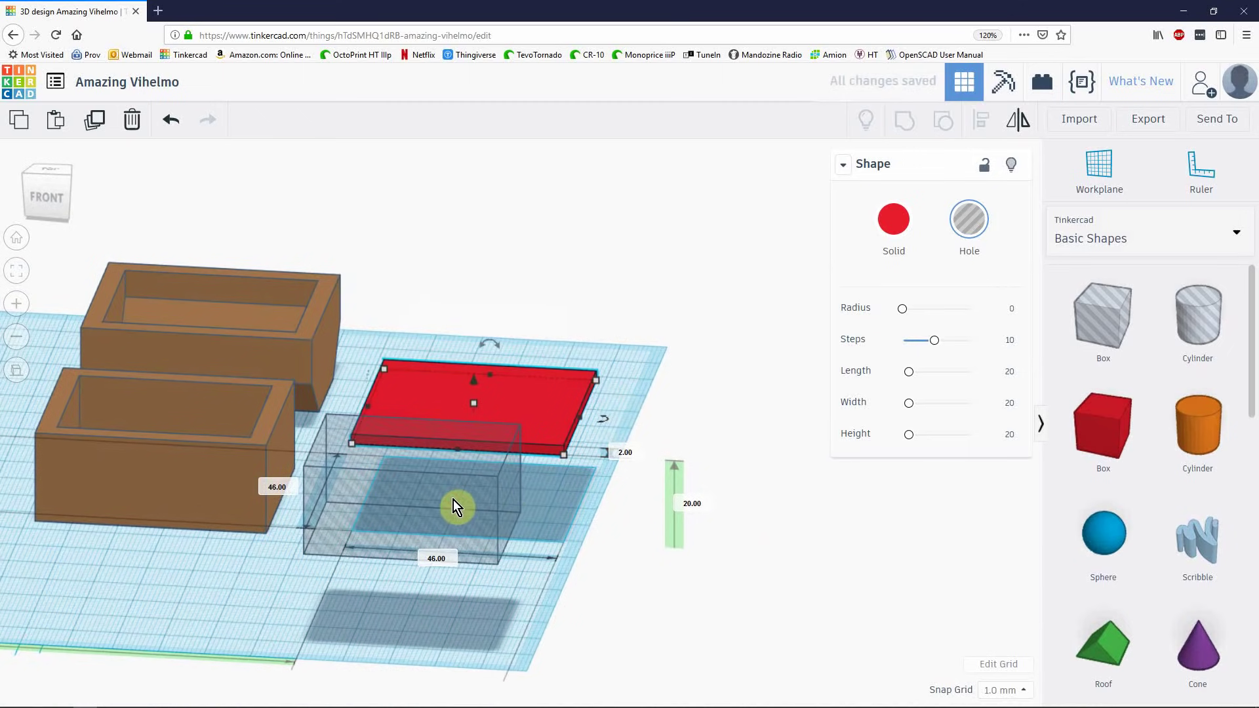
- Move the duplicate box hole onto the red plate so its footprint lies within the plate's edges, and shift both slightly together
left_click_drag(454, 499, 513, 379)
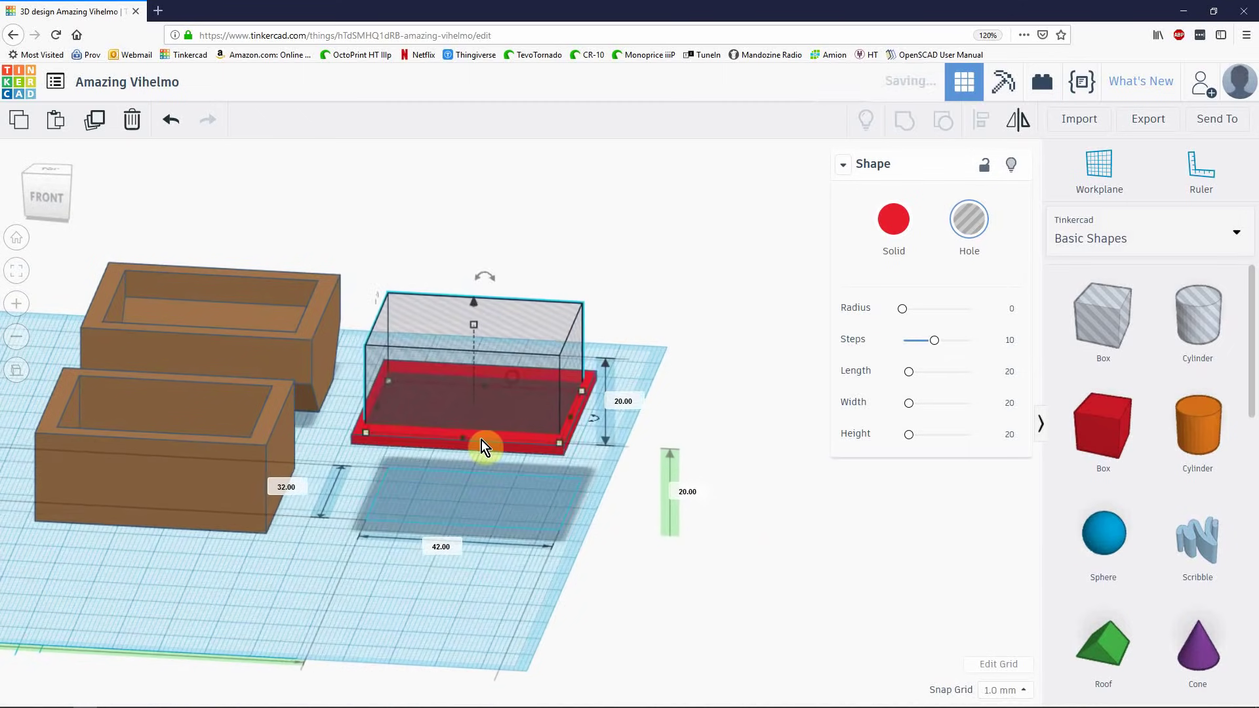
right_click_drag(481, 439, 422, 391)
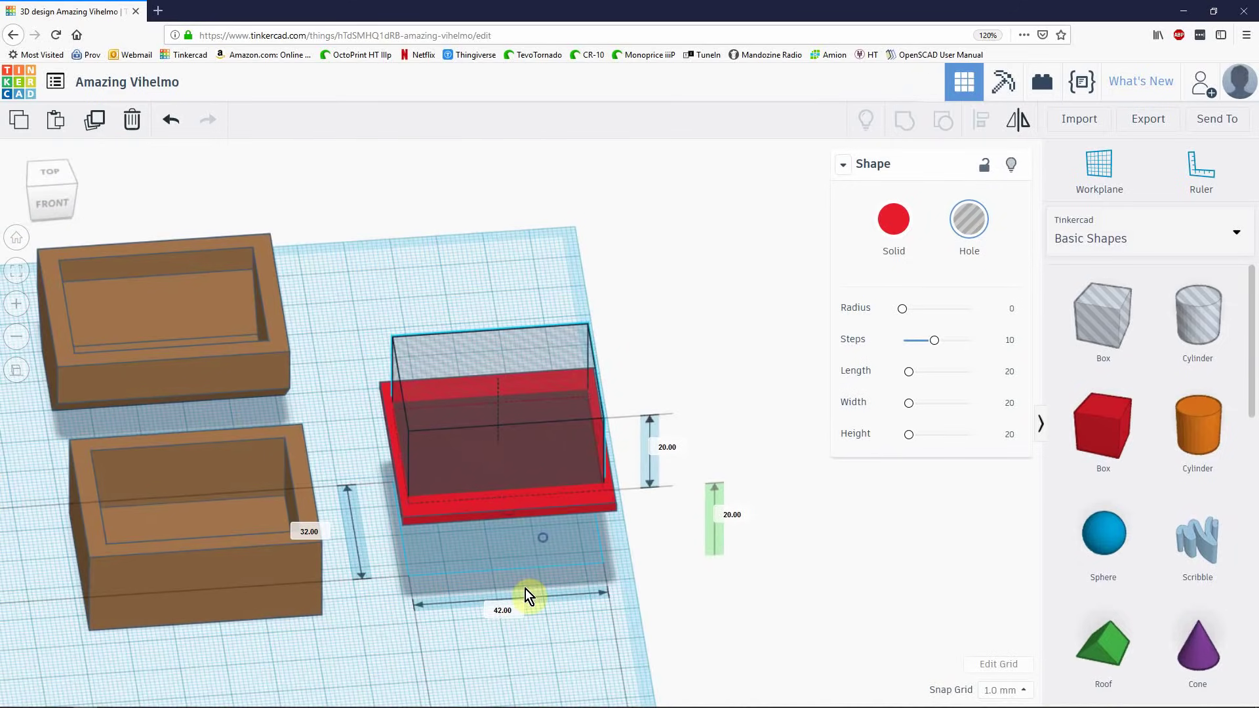
right_click_drag(526, 589, 525, 643)
mouse_move(714, 570)
right_mouse_down()
mouse_move(711, 518)
mouse_move(711, 581)
right_mouse_up()
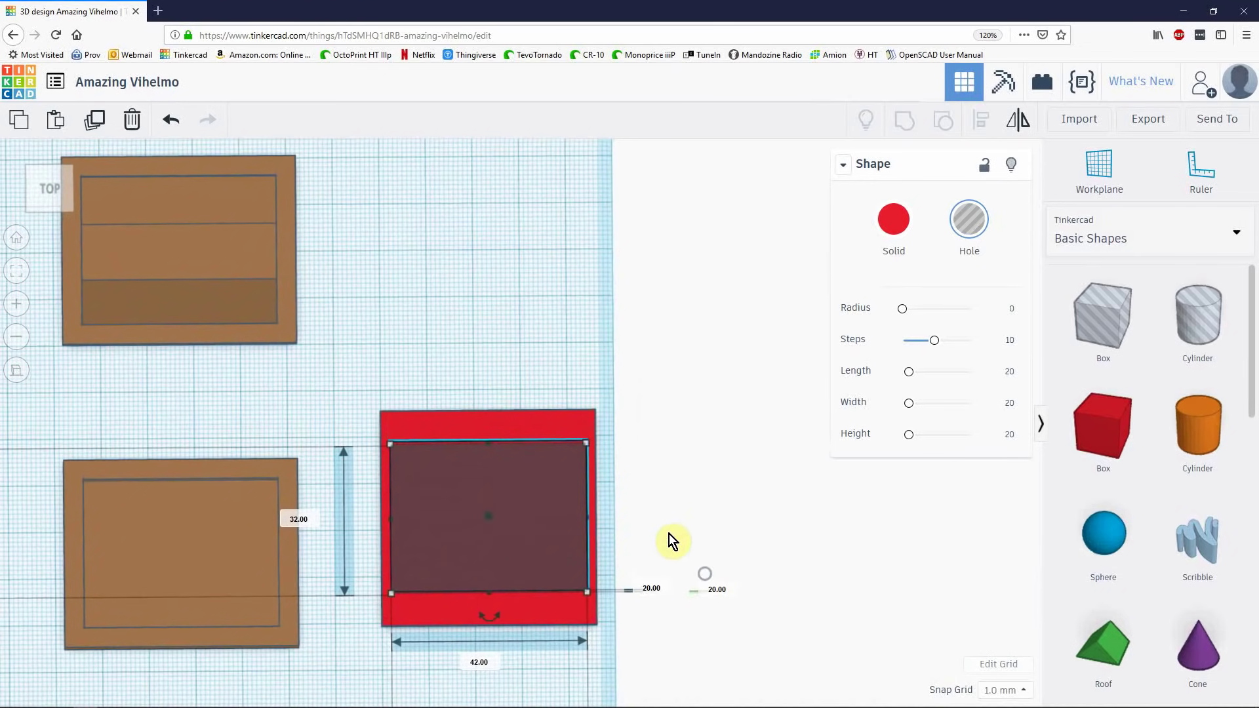
middle_click_drag(520, 442, 571, 303)
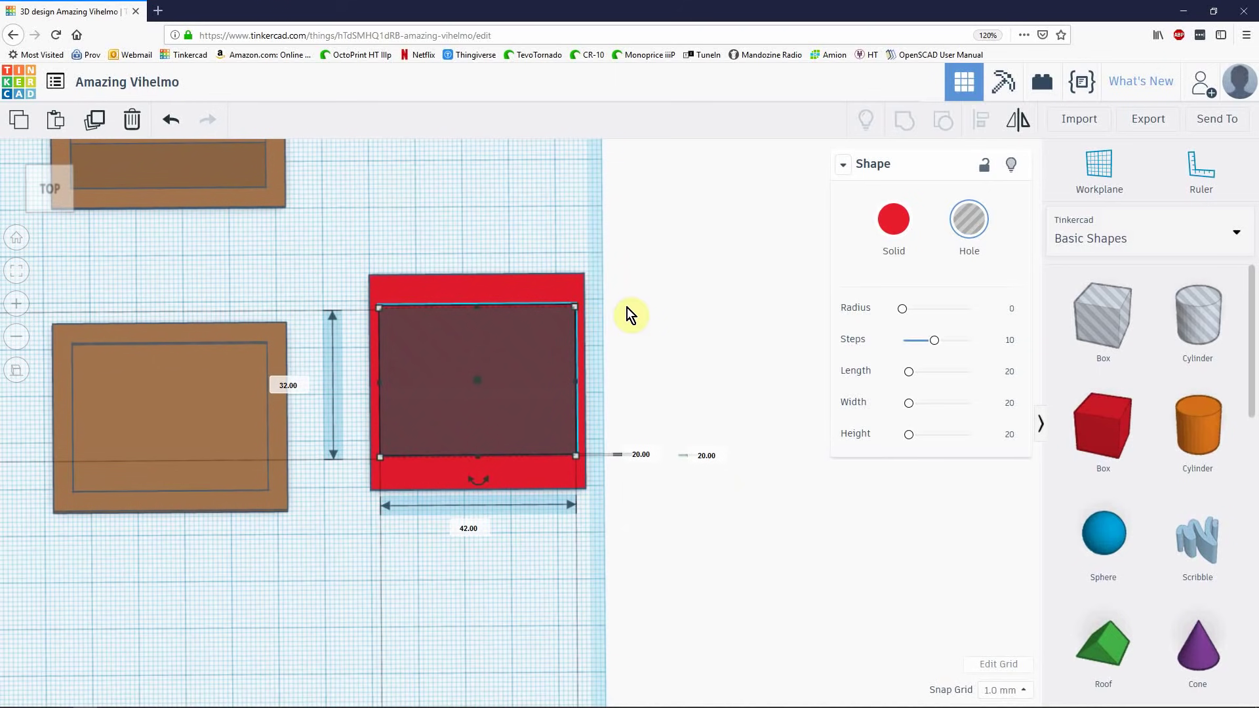
left_click_drag(564, 364, 577, 319)
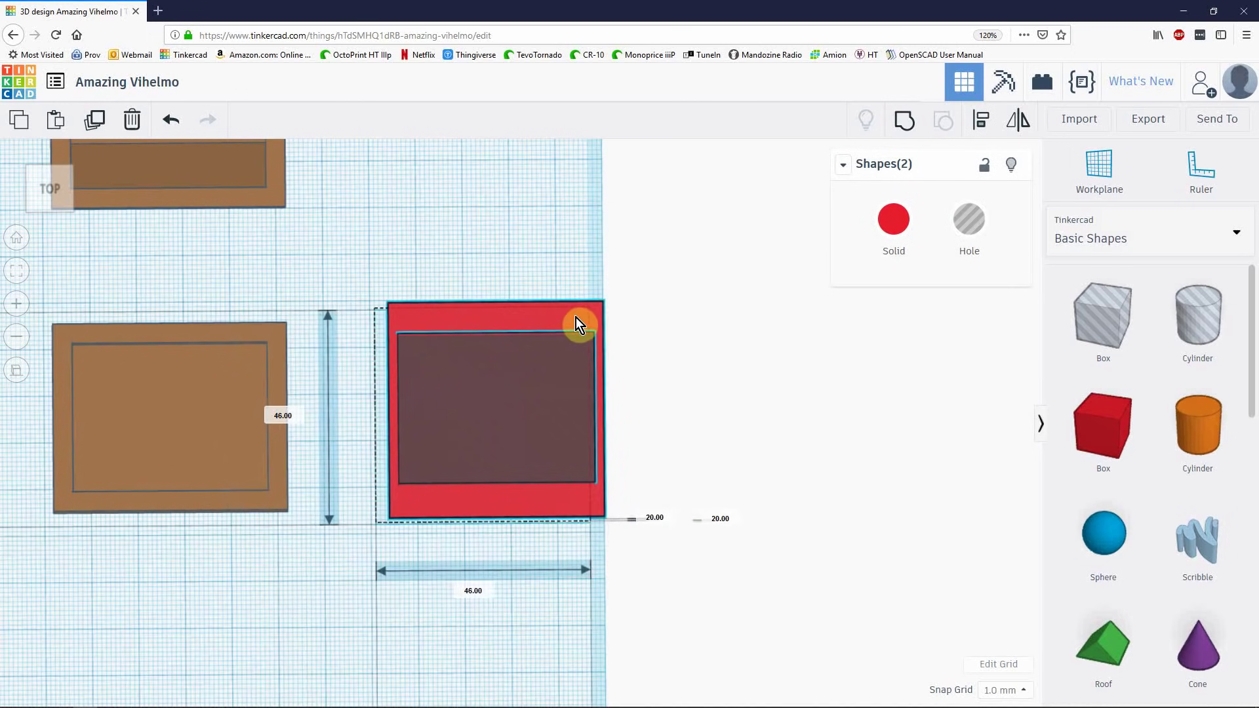
left_click(518, 236)
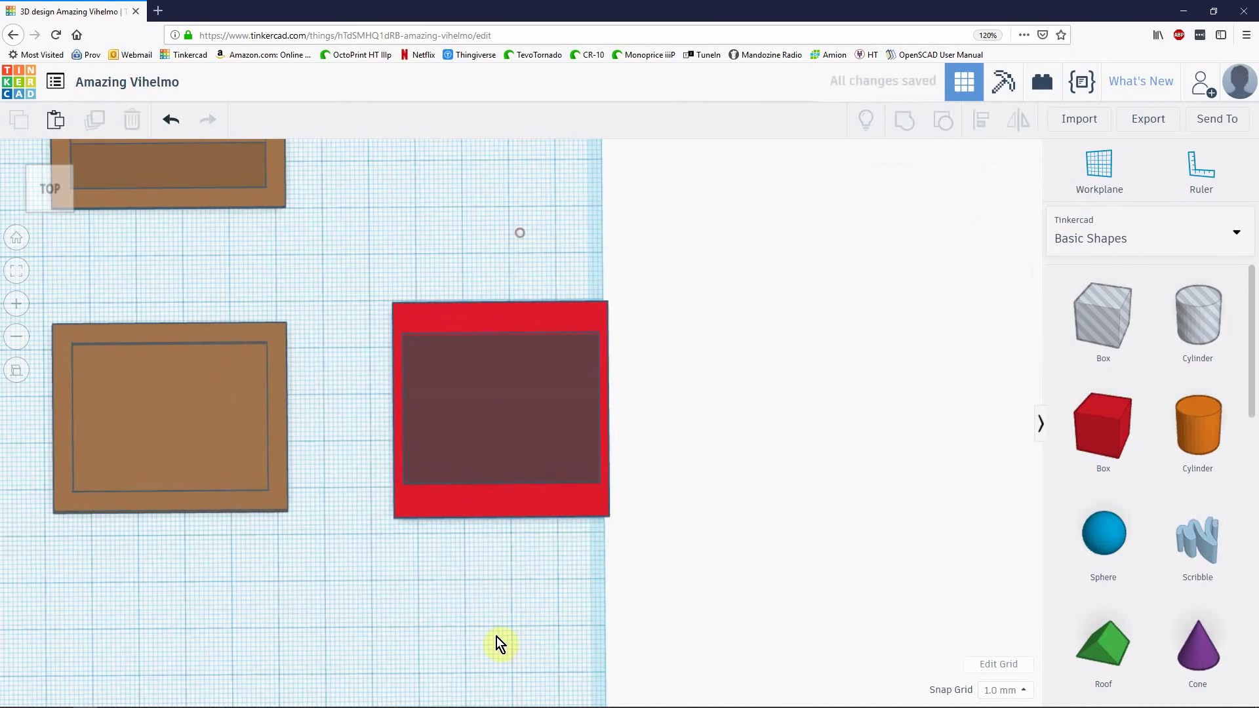
- Set the red plate's depth to 36 mm
left_click(444, 323)
left_click(315, 415)
type("36")
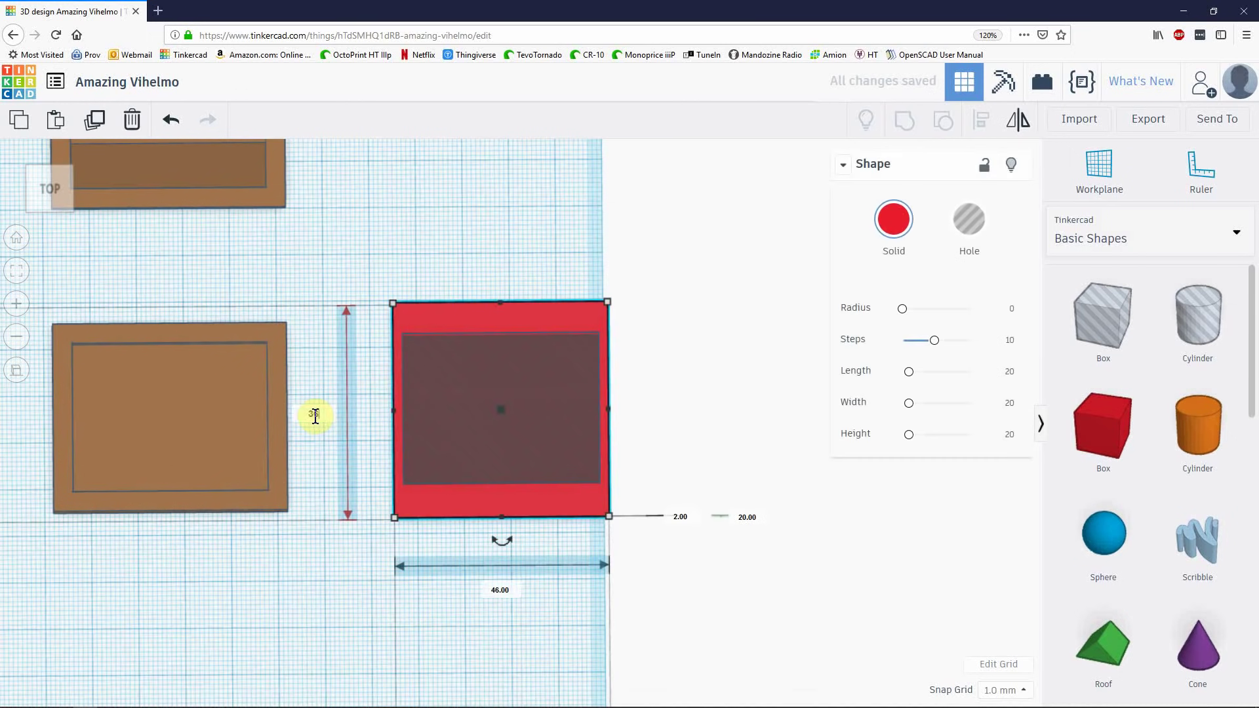
key("Return")
- Align the red plate and the box hole on their centres and group them into a hollow frame
left_click_drag(367, 556, 367, 556)
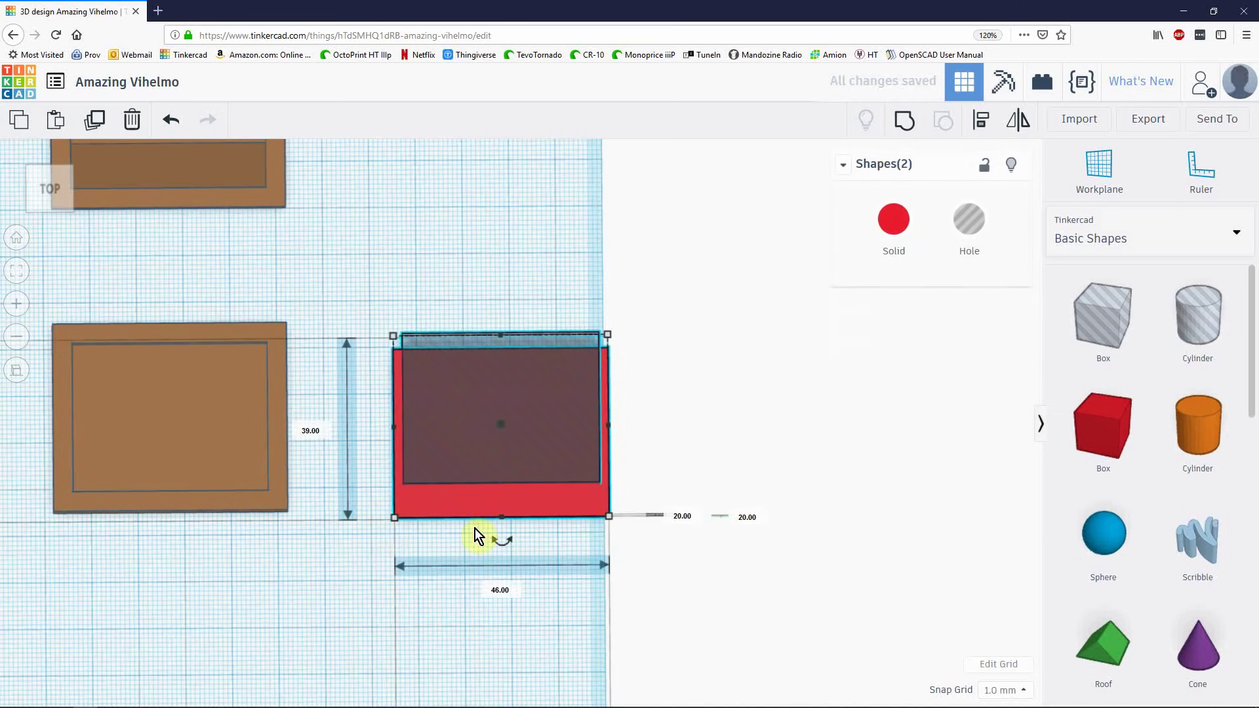
left_click(374, 427)
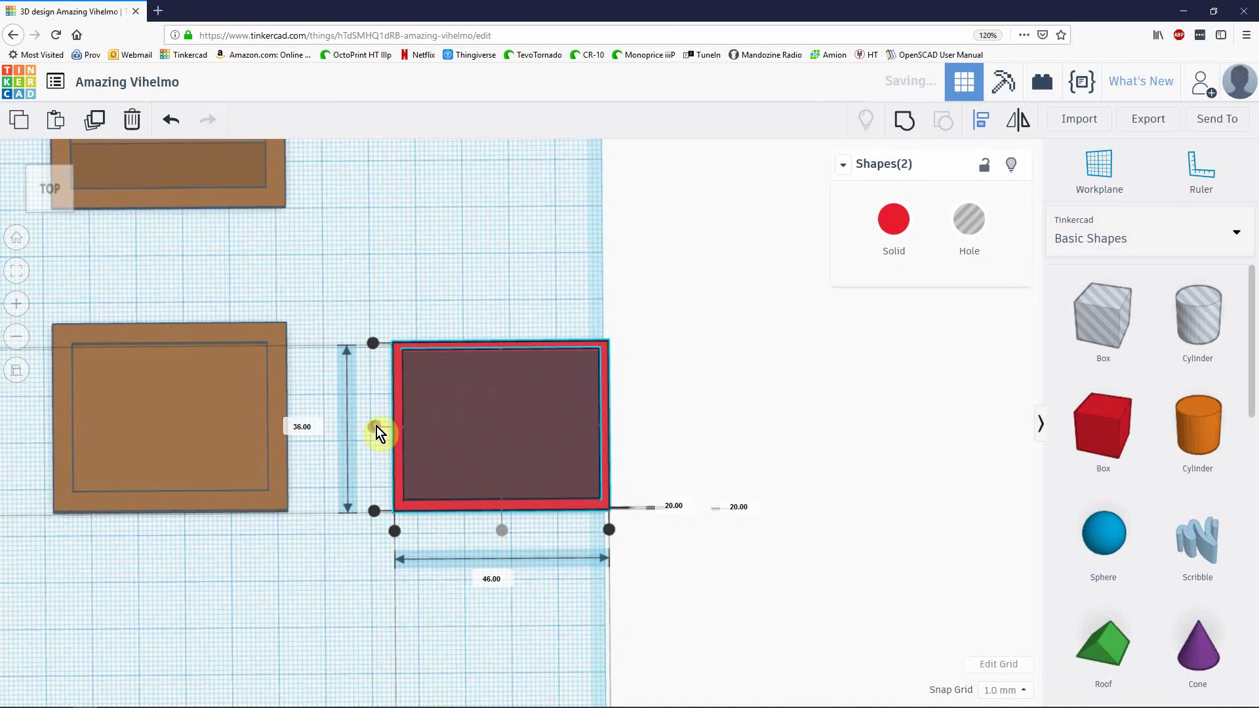
left_click_drag(695, 294, 514, 479)
key("ctrl+g")
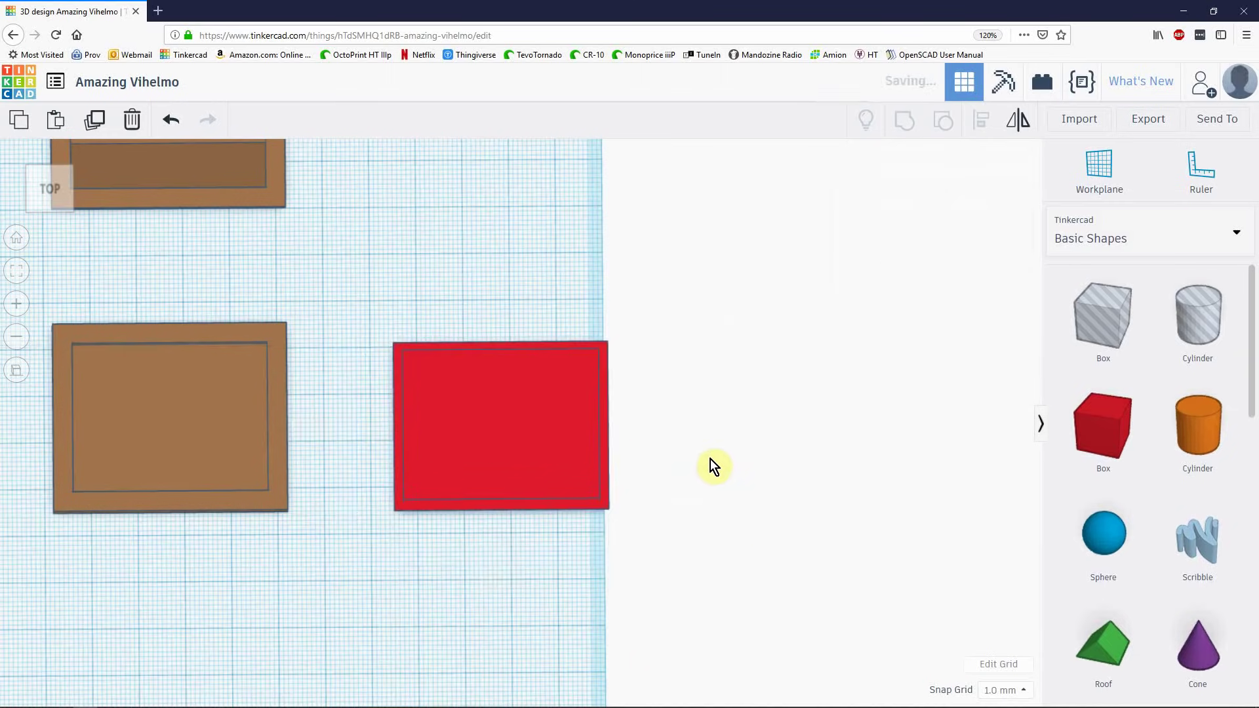
- Move the red frame onto the base box's top rim around the cavity and colour it brown
mouse_move(750, 485)
right_mouse_down()
mouse_move(682, 301)
mouse_move(730, 371)
mouse_move(741, 489)
right_mouse_up()
left_click_drag(524, 476, 191, 478)
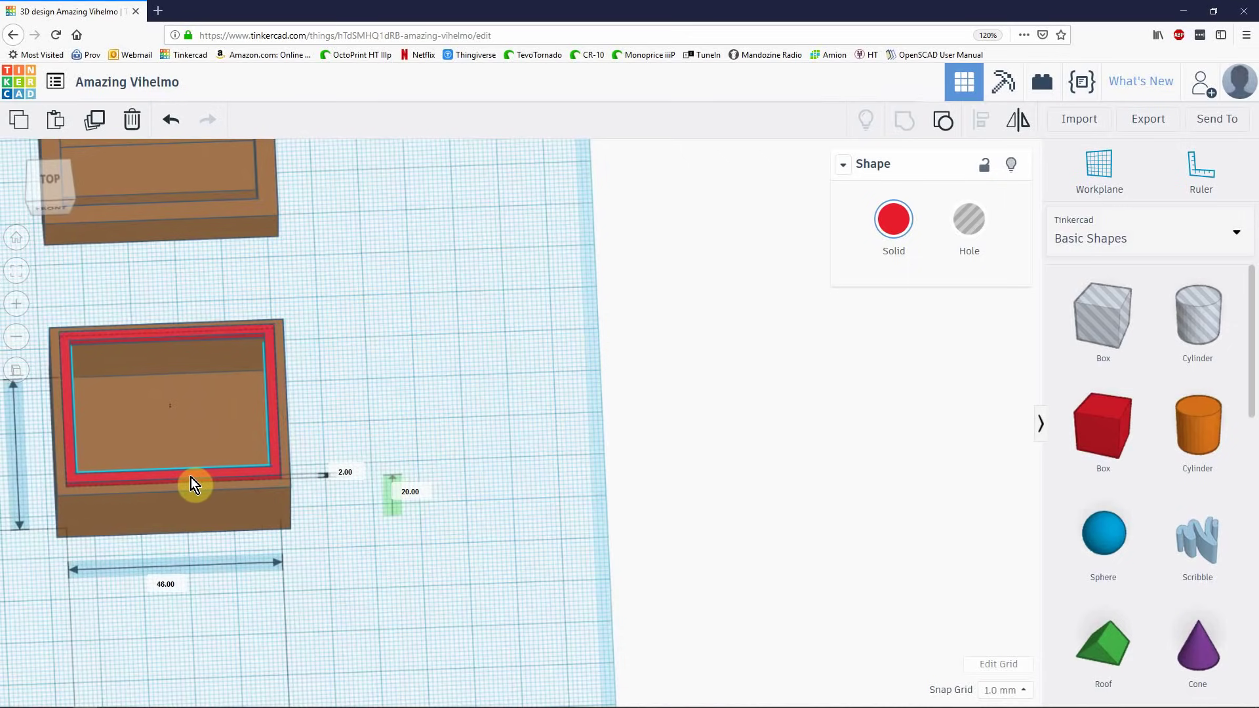
right_click_drag(479, 461, 695, 412)
left_click(308, 522)
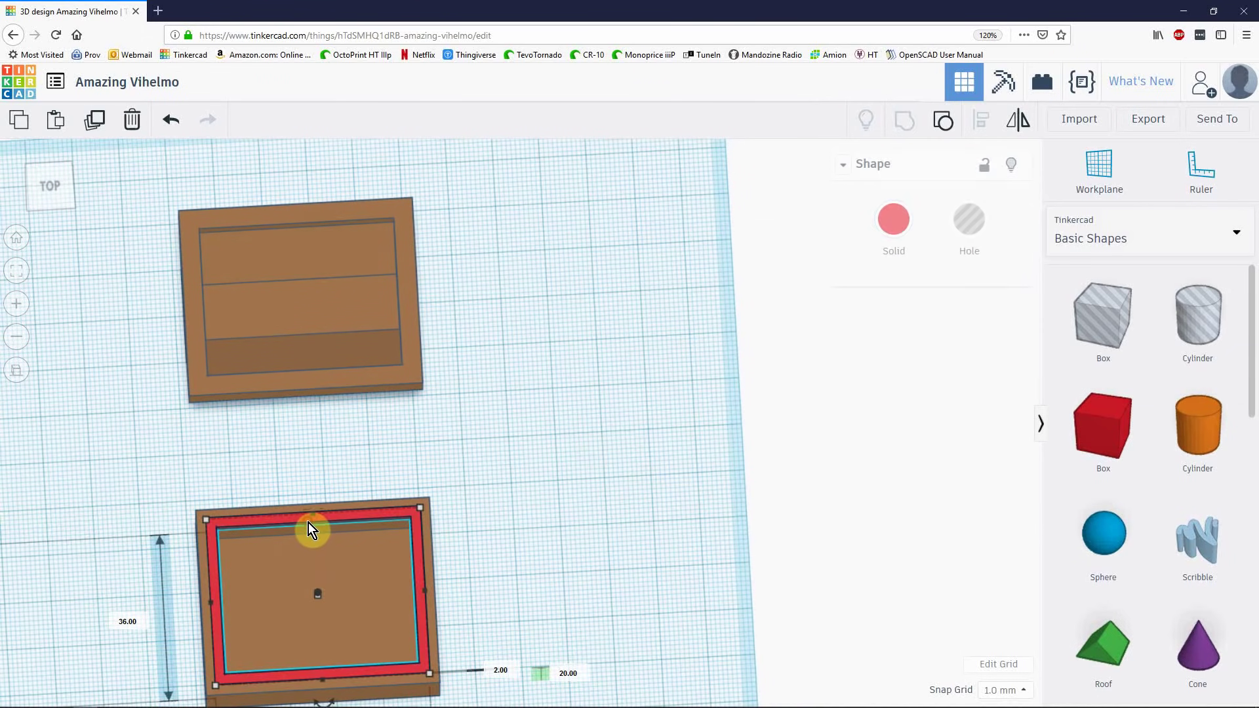
left_click(894, 219)
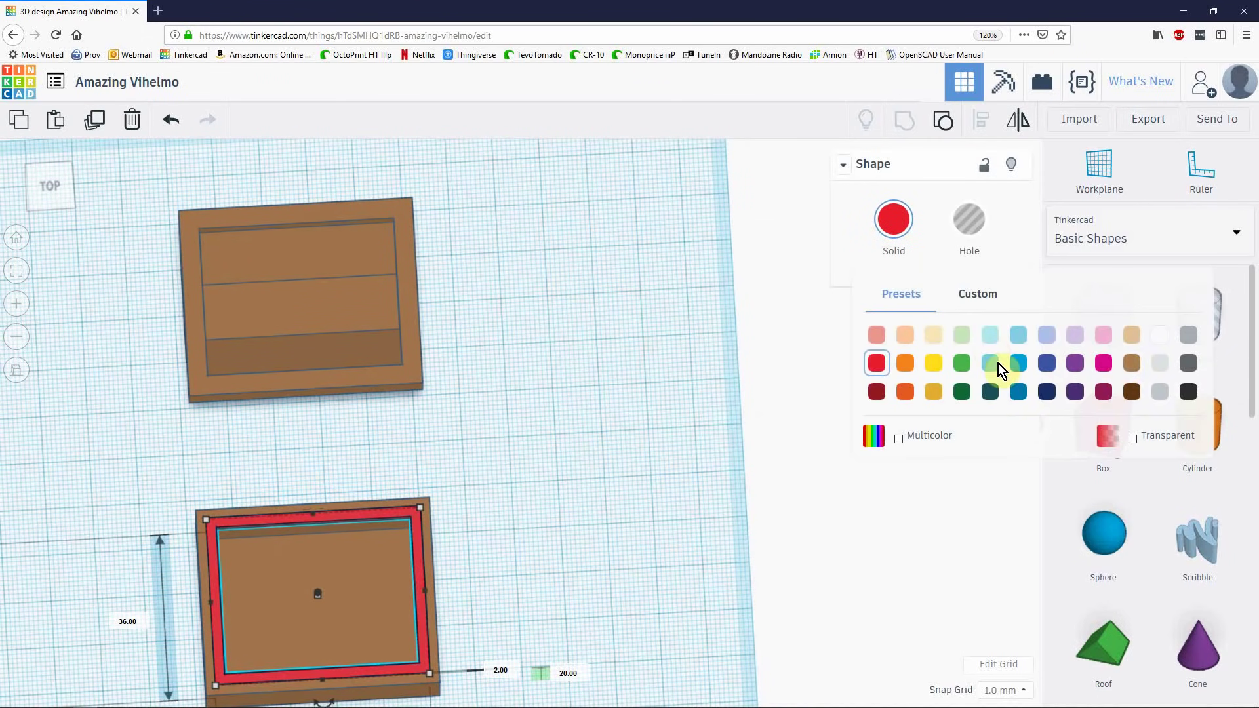
left_click(1129, 366)
- Try to group the brown frame with the base box
left_click_drag(513, 448, 363, 564)
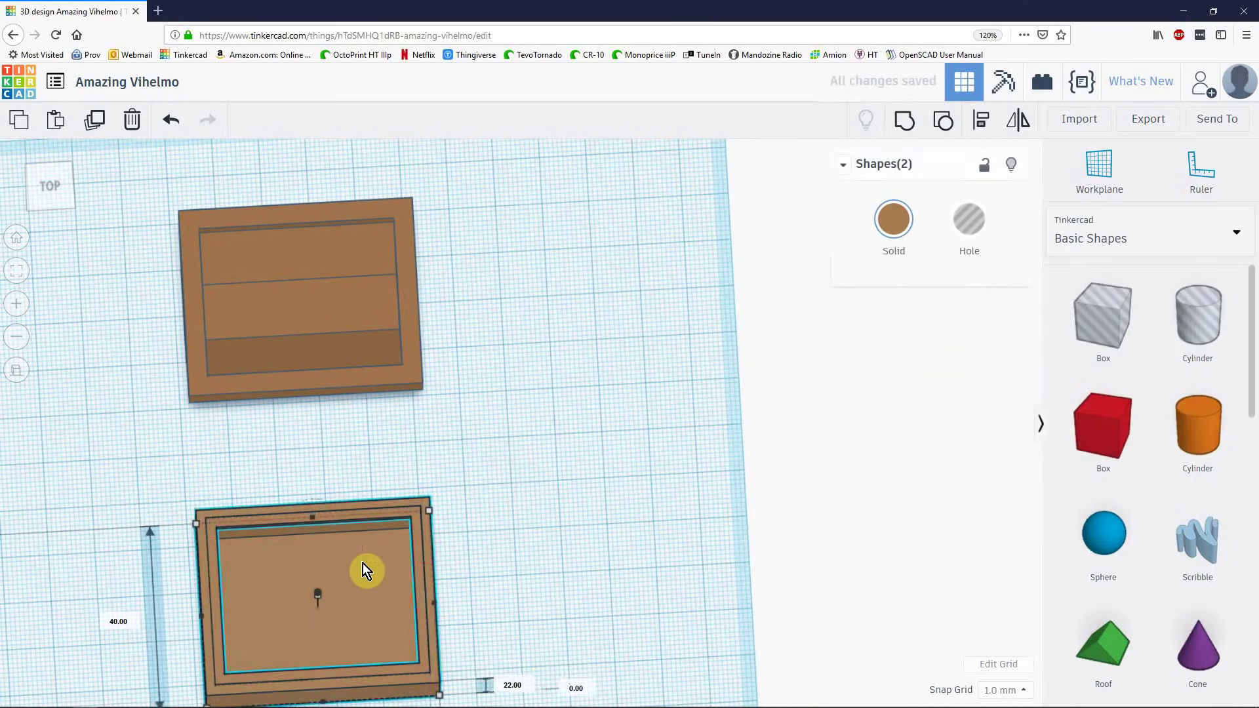
key("ctrl+g")
left_click(578, 525)
- Duplicate the lip frame on the base box and move the copy onto the lid's rim
right_click_drag(604, 543, 568, 486)
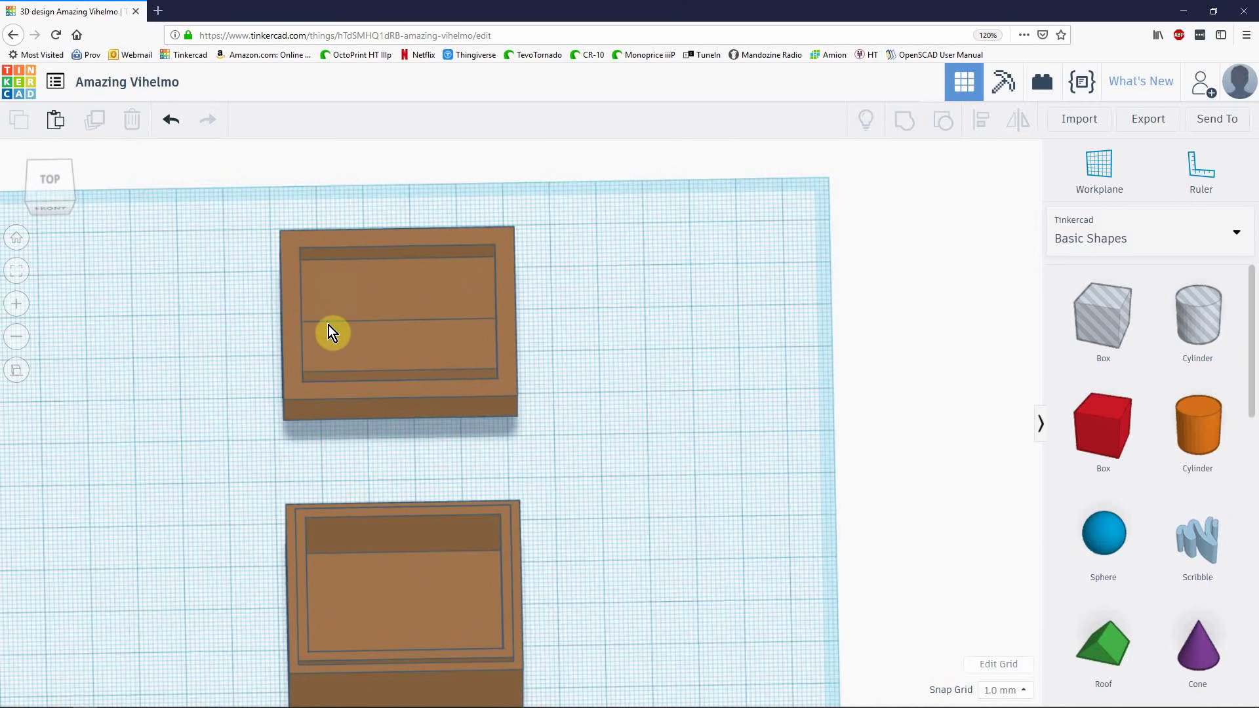
middle_click_drag(679, 561, 688, 498)
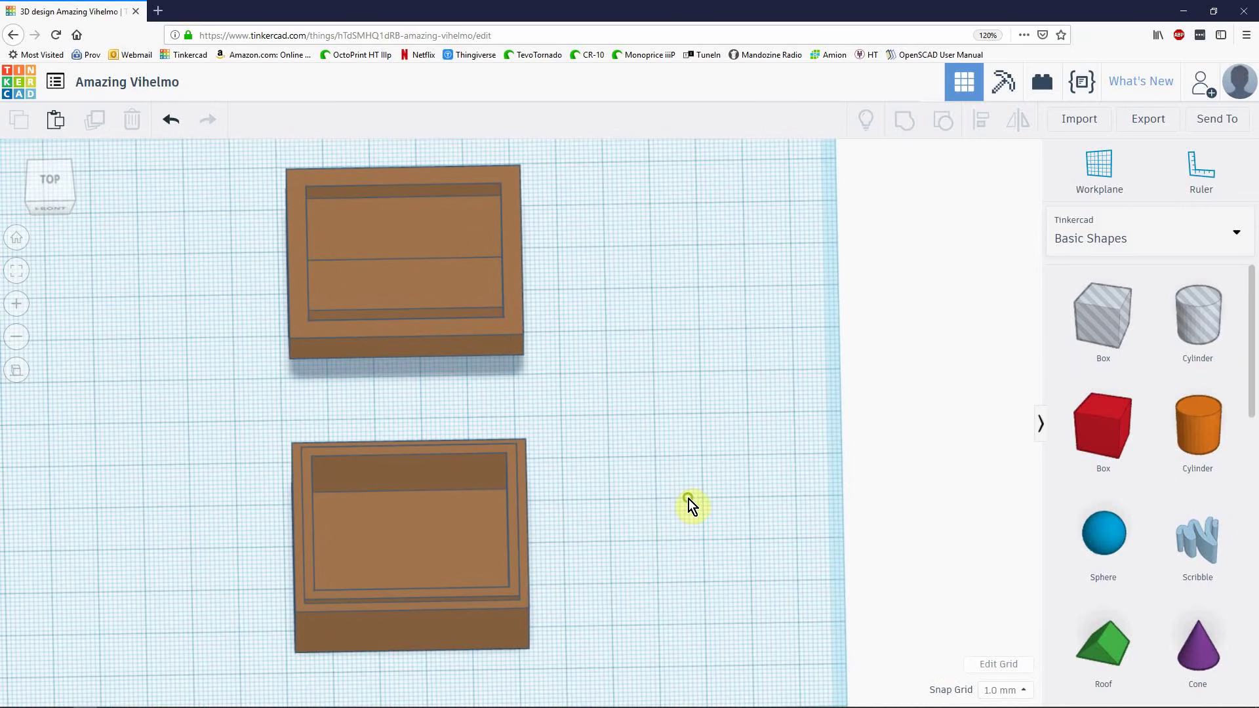
left_click(495, 454)
left_click(630, 467)
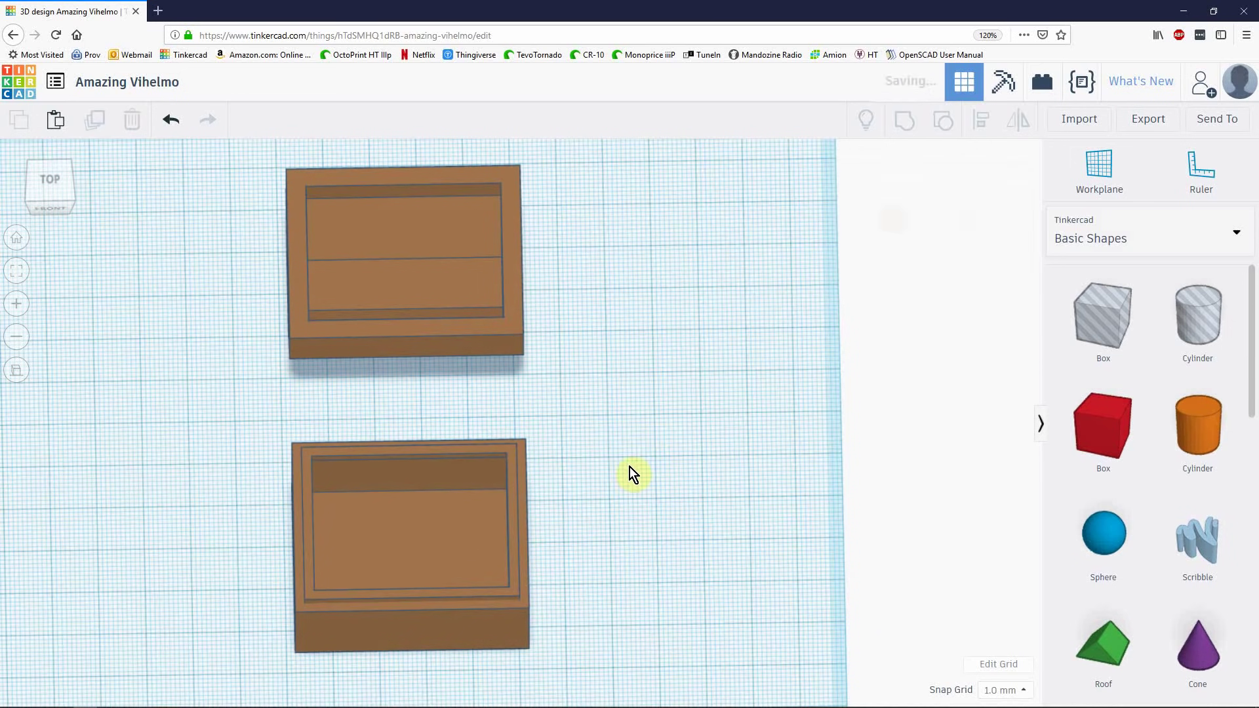
left_click(510, 454)
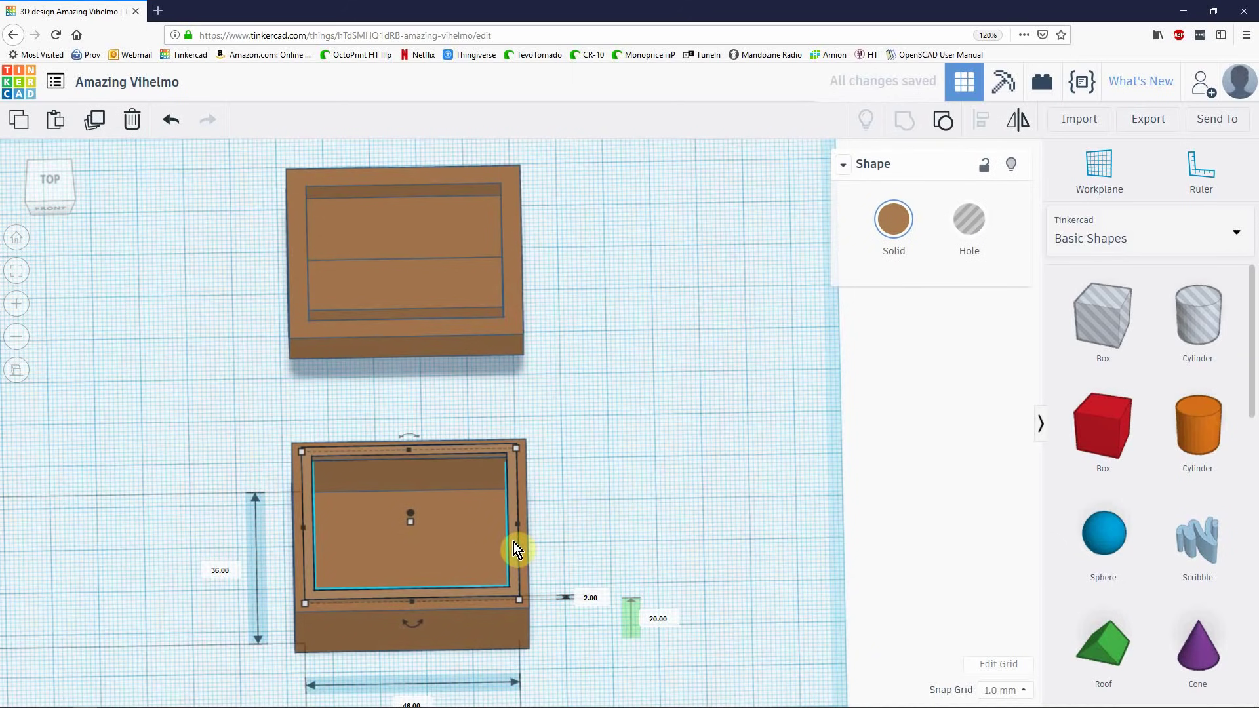
left_click_drag(513, 542, 518, 265)
left_click(553, 512)
- Group the base box with its raised lip frame
right_click_drag(678, 482, 557, 419)
left_click_drag(549, 412, 469, 497)
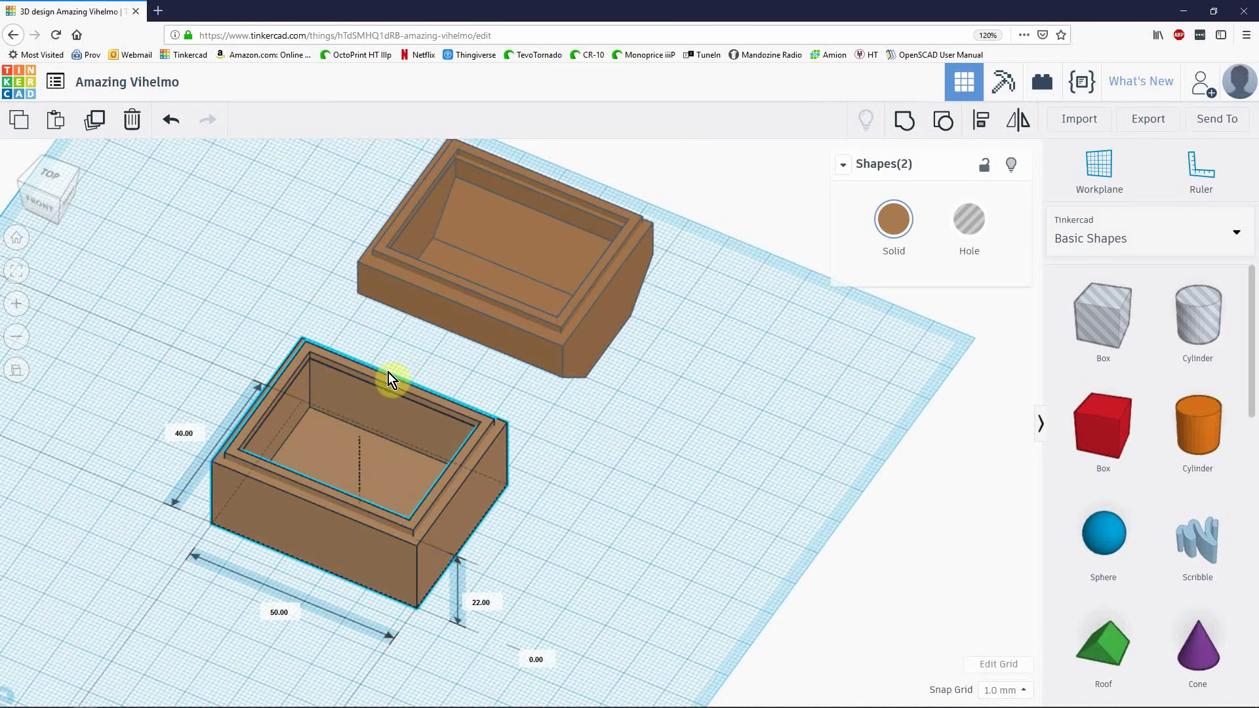
mouse_move(564, 449)
right_mouse_down()
mouse_move(613, 492)
mouse_move(560, 448)
right_mouse_up()
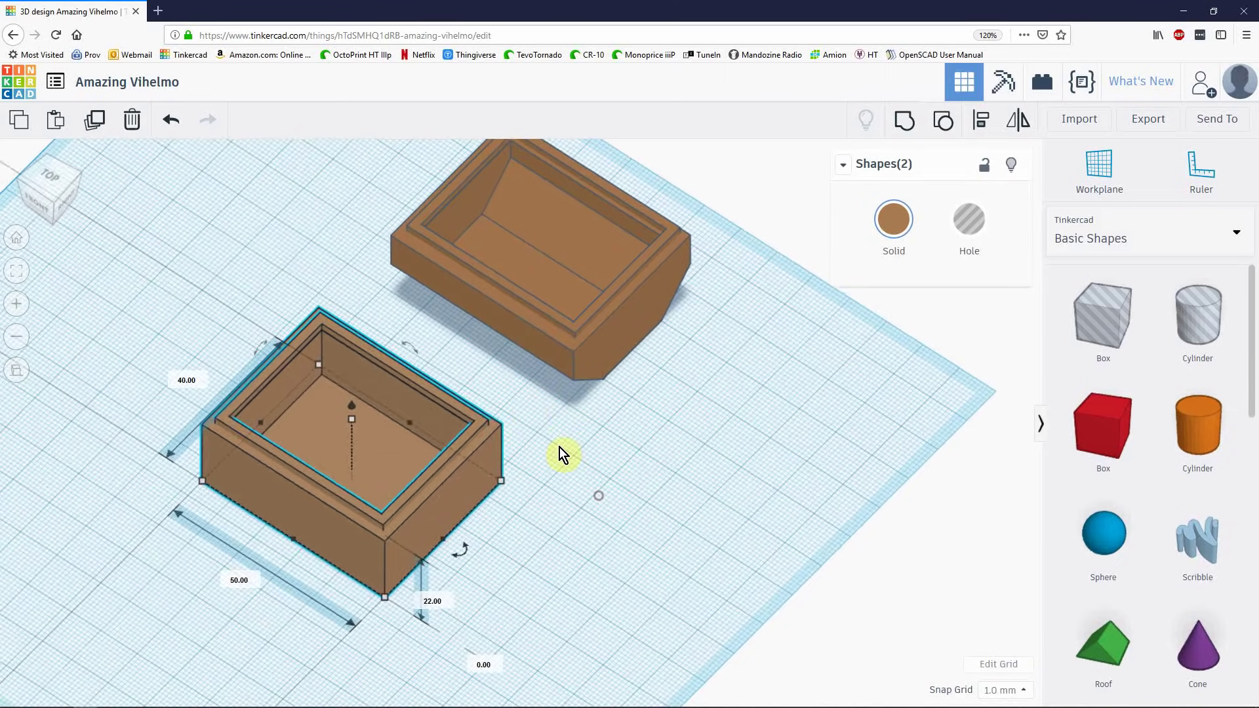
left_click_drag(560, 447, 455, 494)
key("ctrl+g")
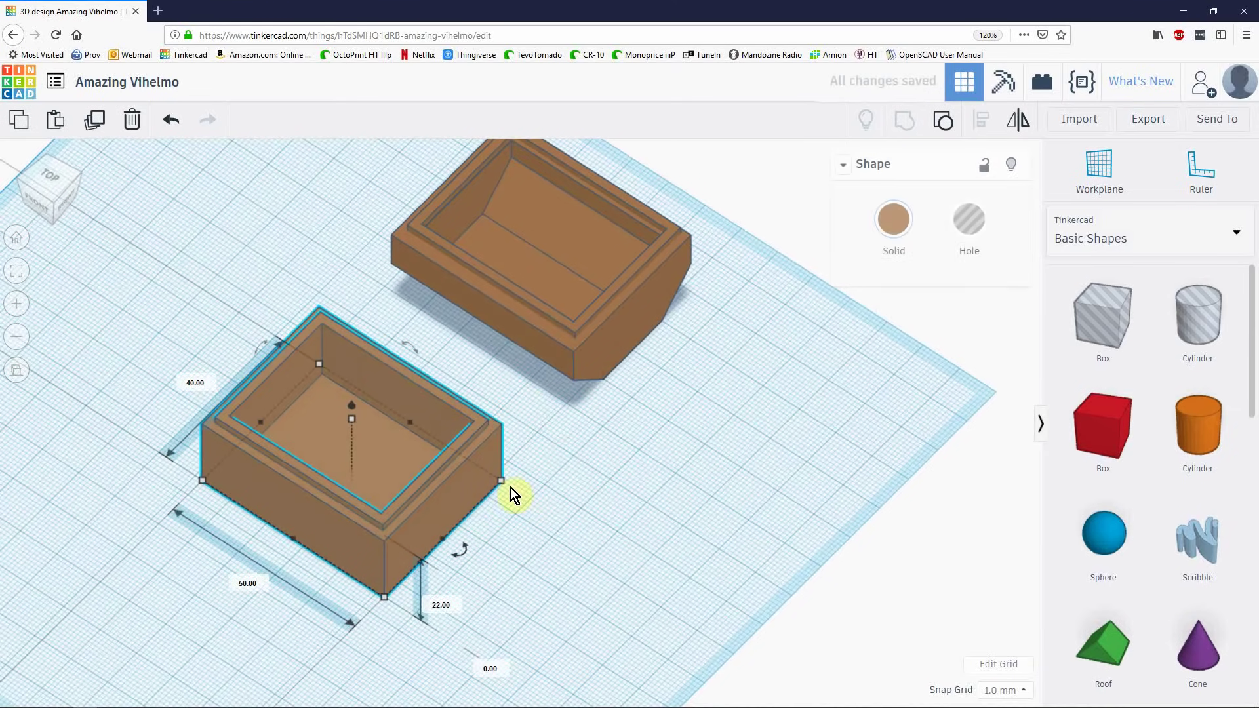
left_click(543, 484)
- Nudge the copied frame 1 mm across the lid to centre it on the rim
right_click_drag(545, 482, 566, 590)
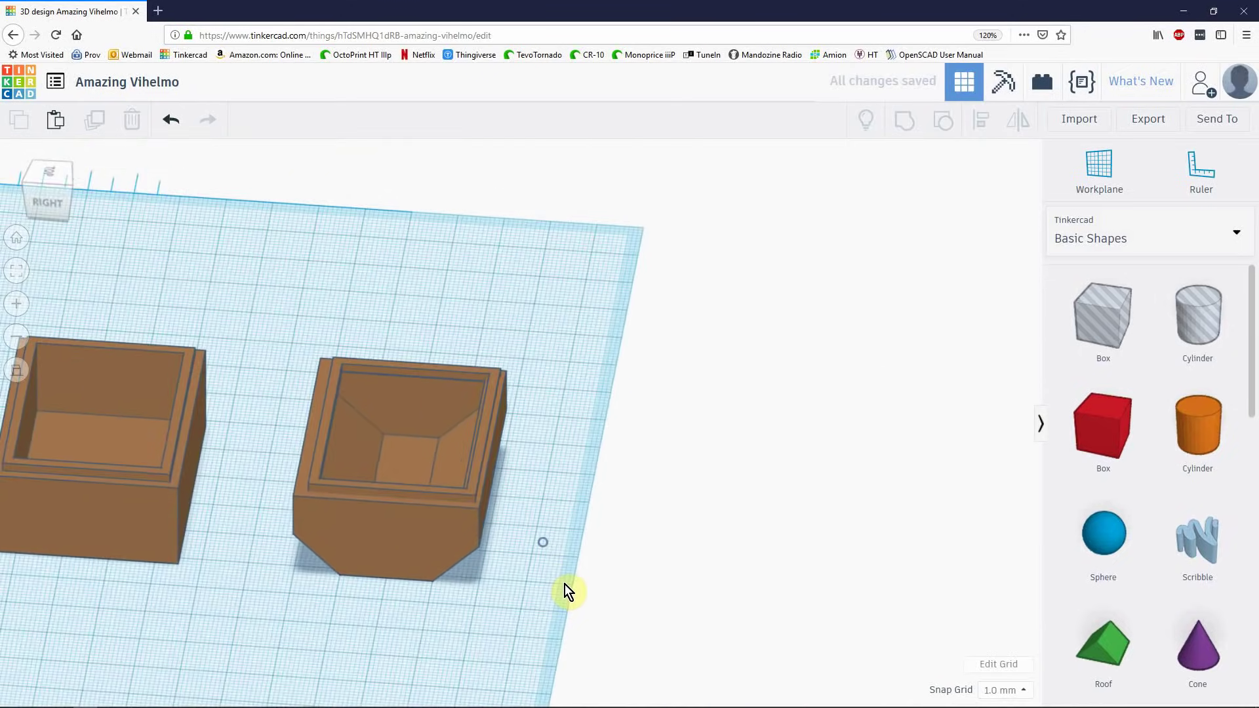
scroll(555, 534, "up", 3)
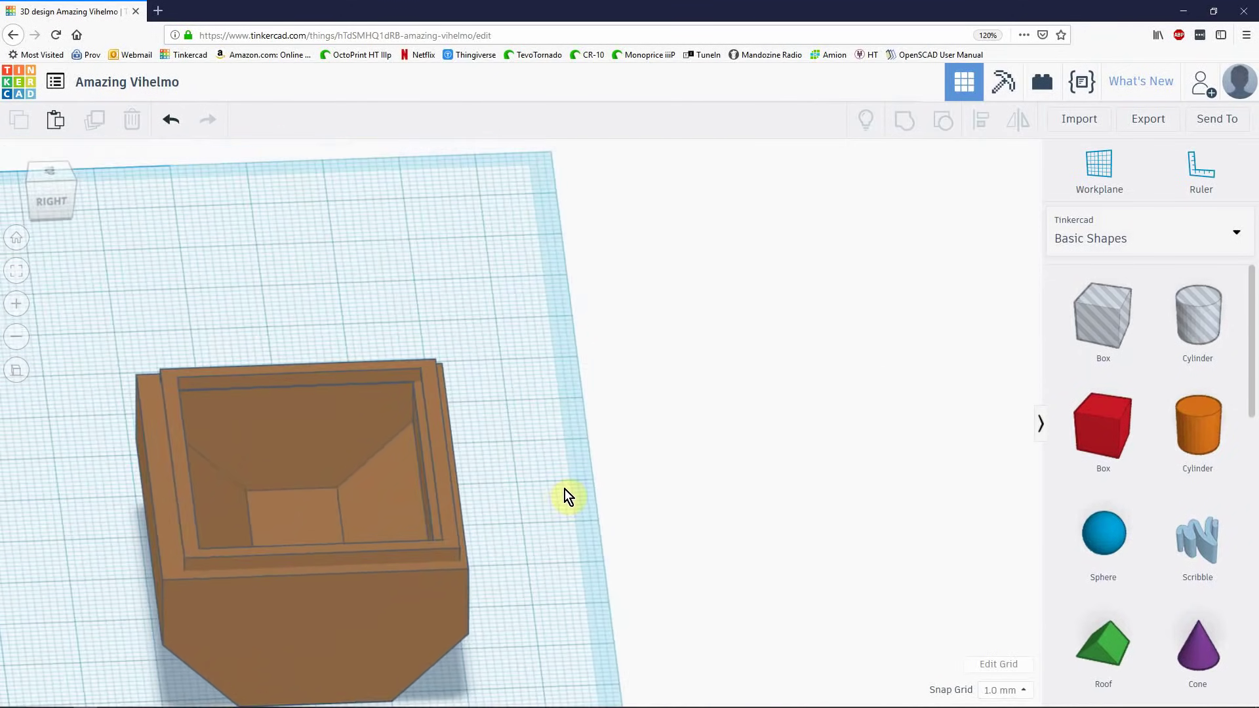
right_click_drag(565, 490, 604, 470)
left_click(533, 453)
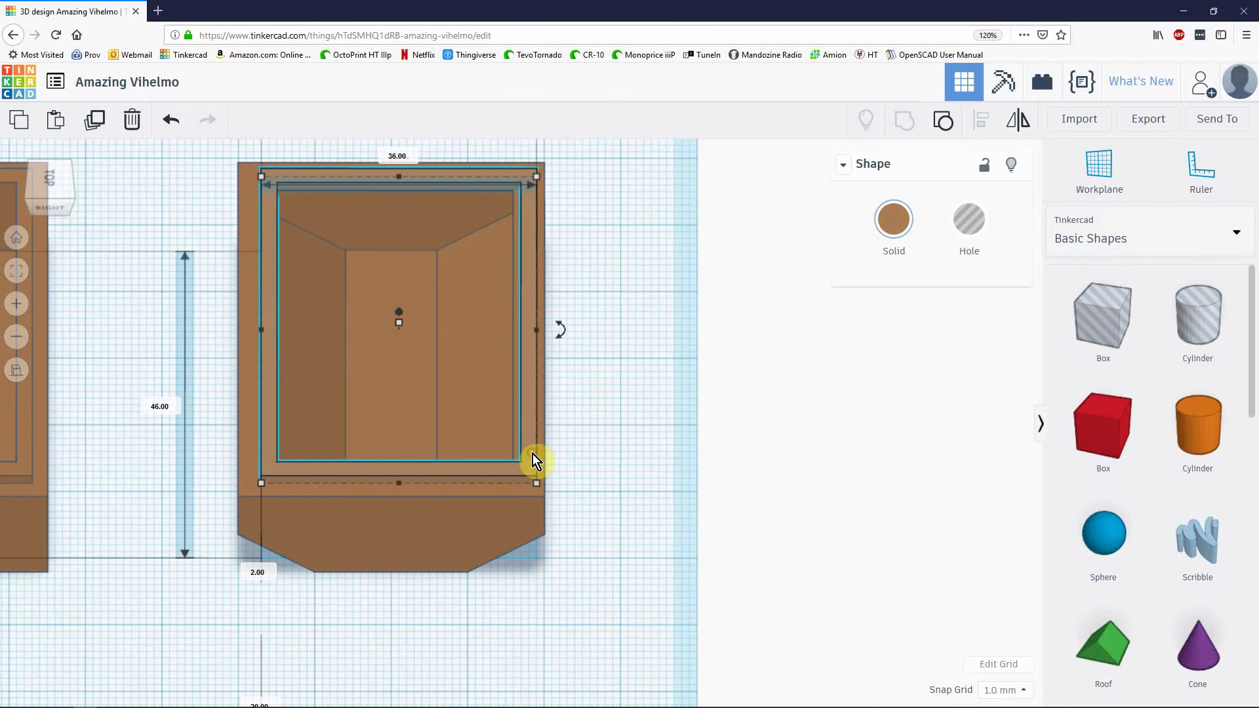
key("Left")
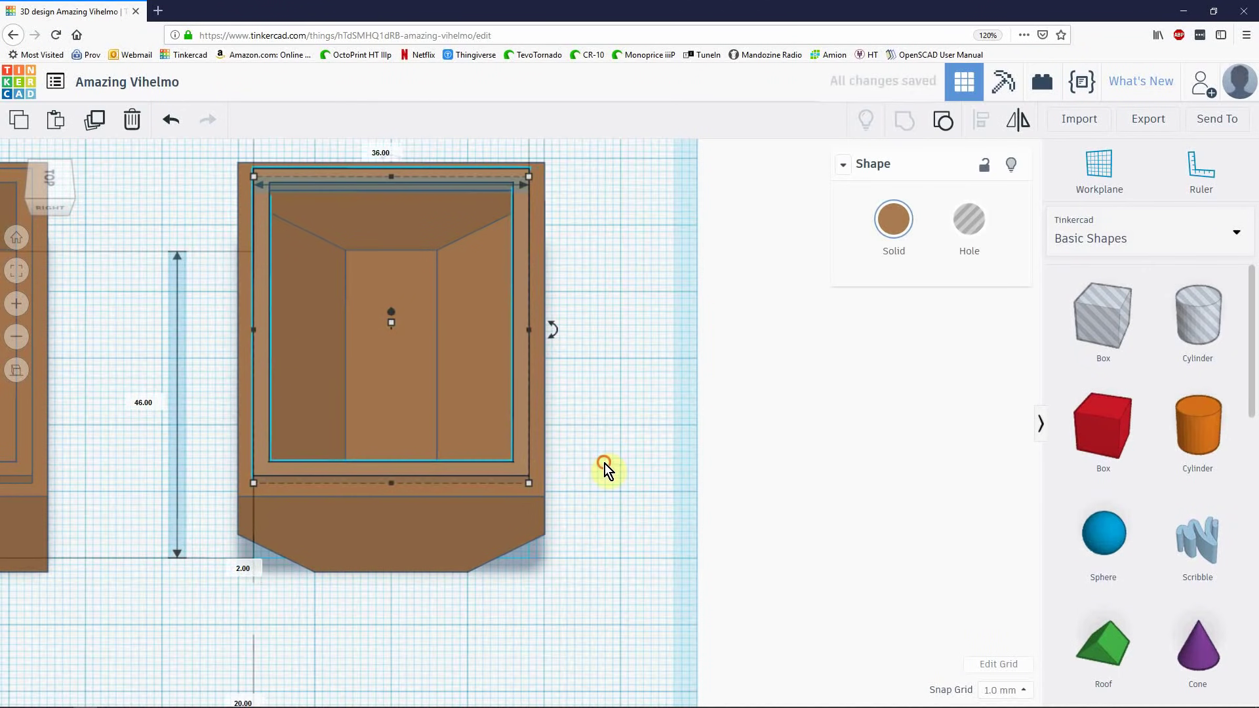
left_click(605, 463)
right_click_drag(682, 483, 638, 442)
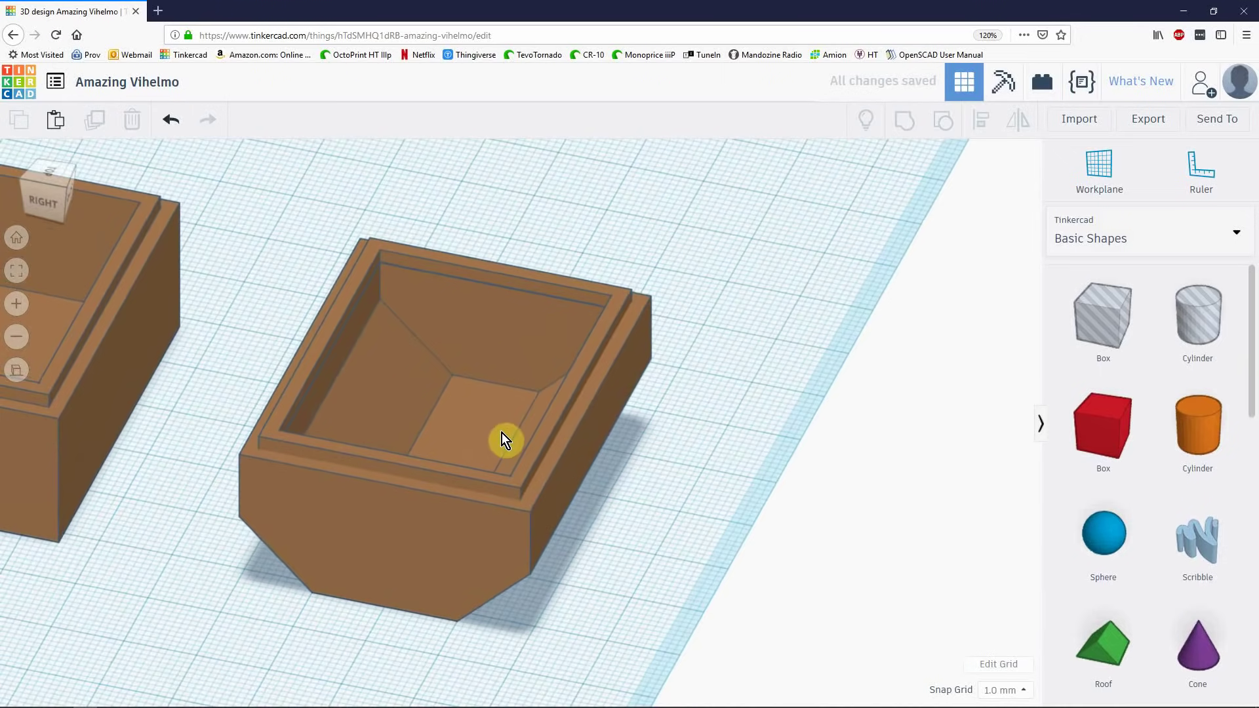
- Lower the lid's frame 2 mm so its top is flush with the rim, and turn it into a hole
left_click(541, 450)
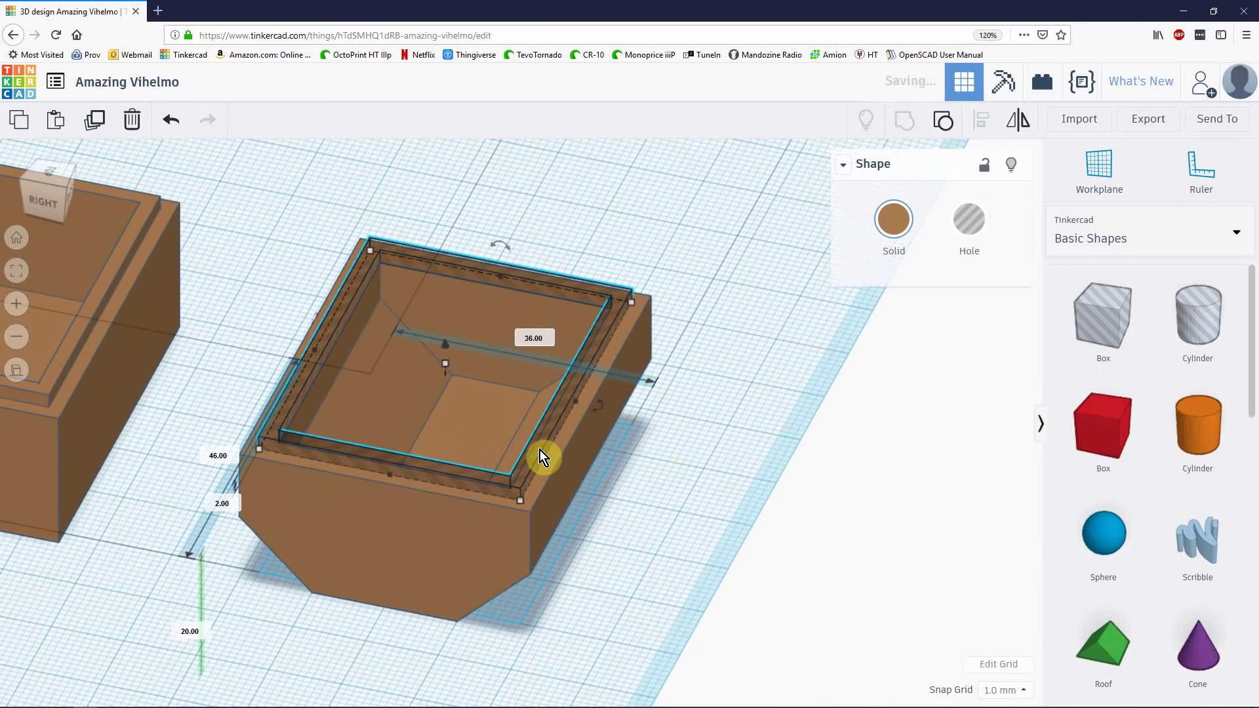
right_click_drag(667, 463, 726, 471)
key("ctrl+Down")
key("ctrl+Down")
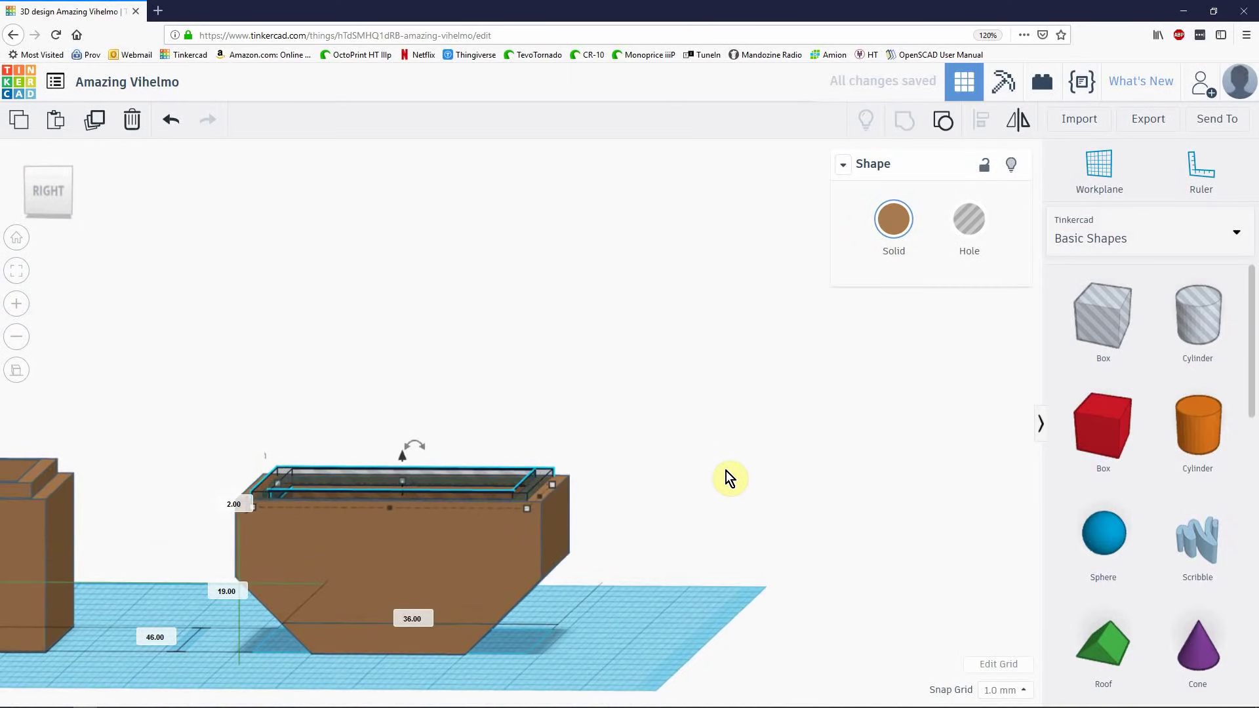
left_click(744, 475)
right_click_drag(744, 475, 722, 568)
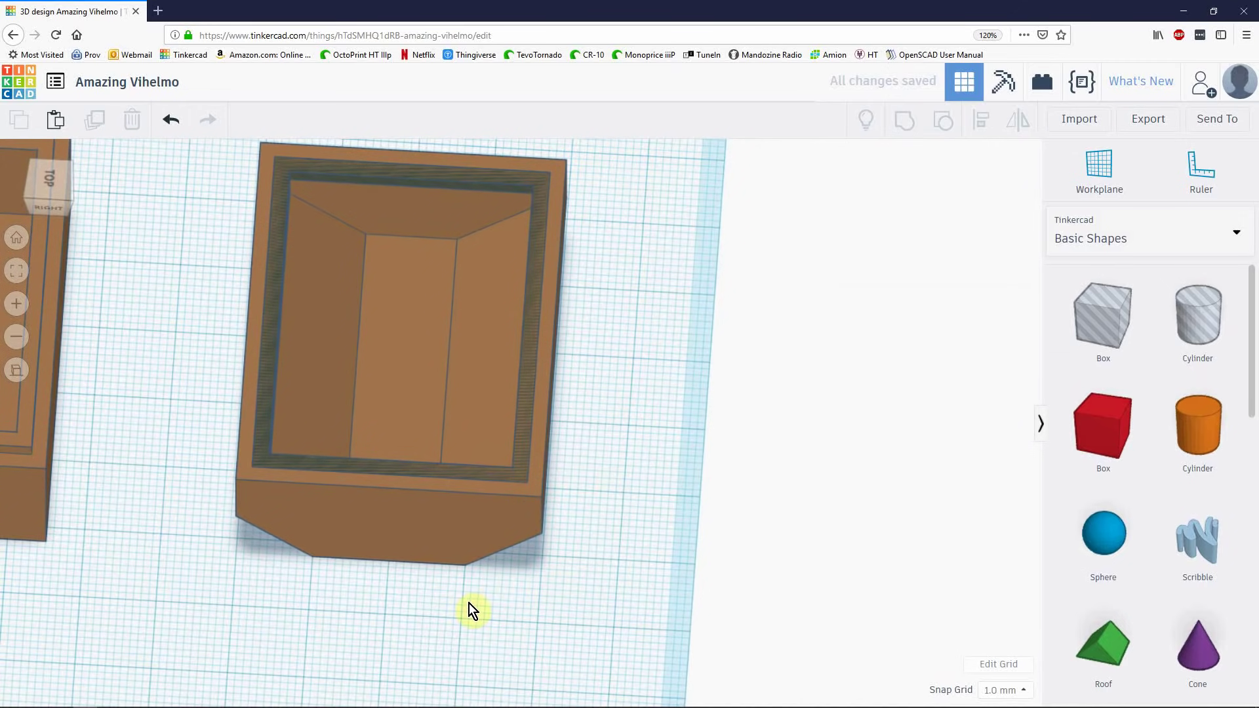
- Compare the base's raised lip with the hole frame in the lid's rim to judge how they fit
middle_click_drag(467, 610, 700, 606)
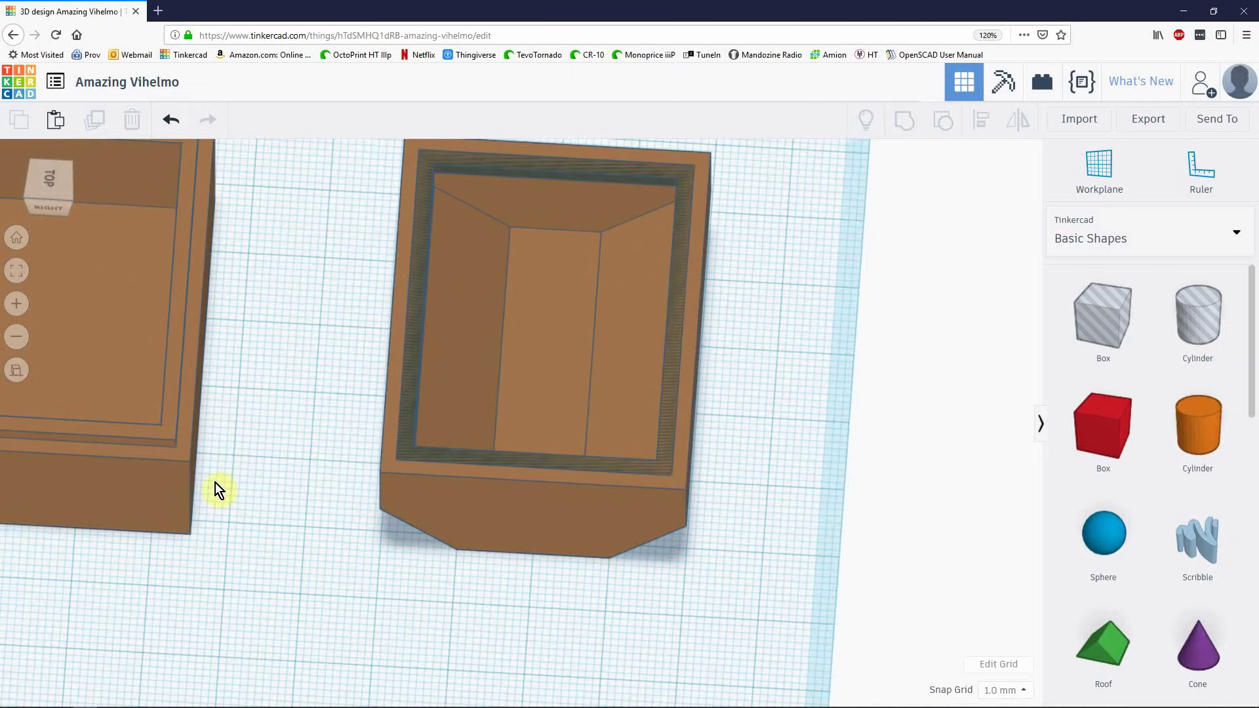
scroll(214, 537, "down", 5)
right_click_drag(273, 576, 499, 492)
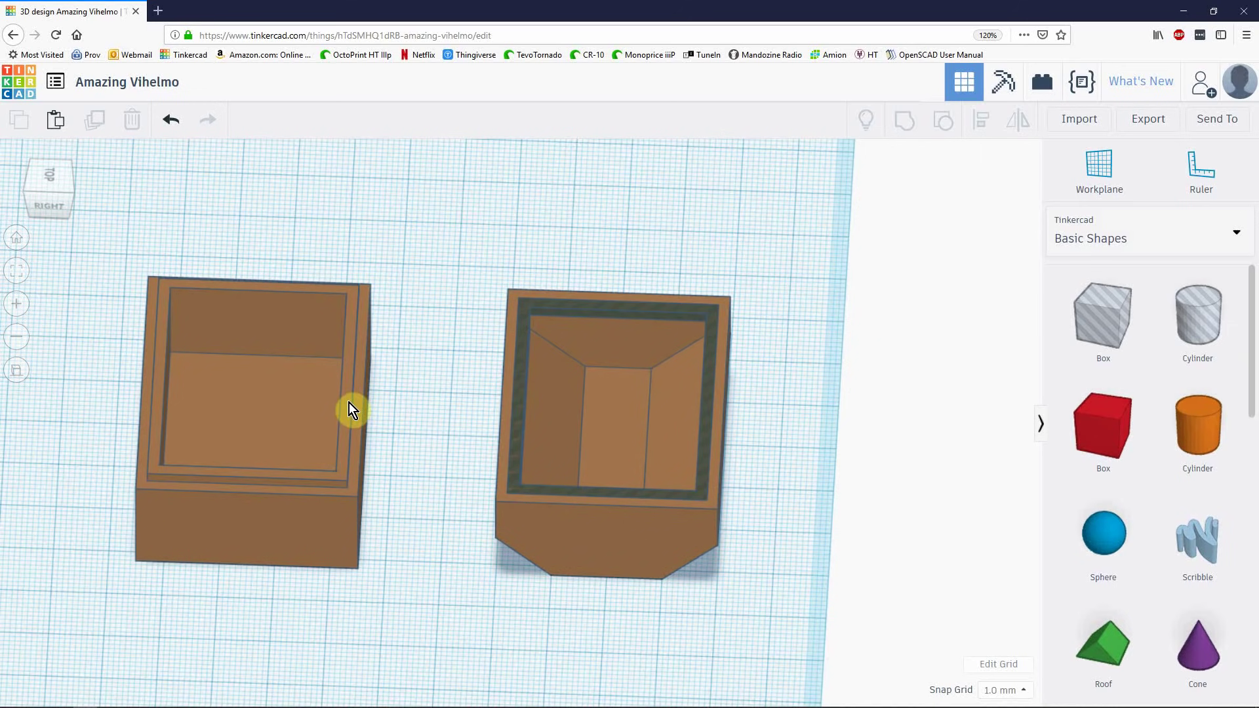
right_click_drag(385, 410, 402, 475)
scroll(524, 423, "up", 3)
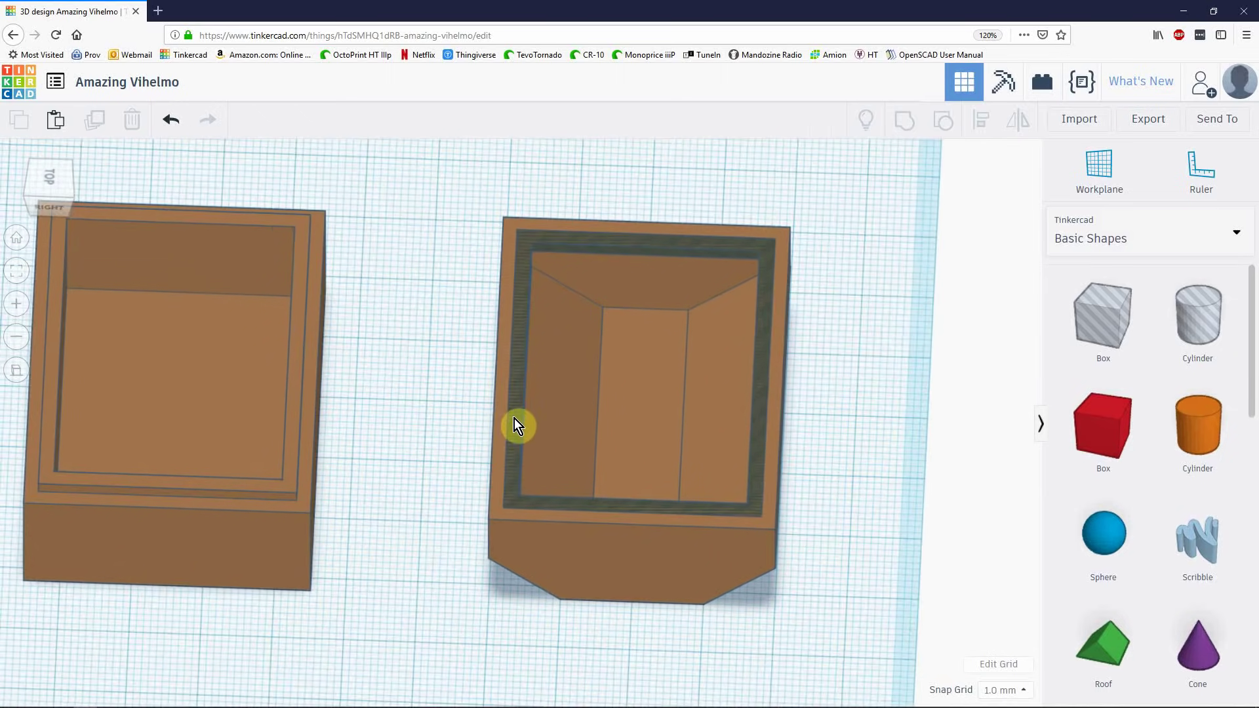
left_click(514, 422)
right_click_drag(879, 452, 851, 471)
middle_click_drag(851, 470, 691, 501)
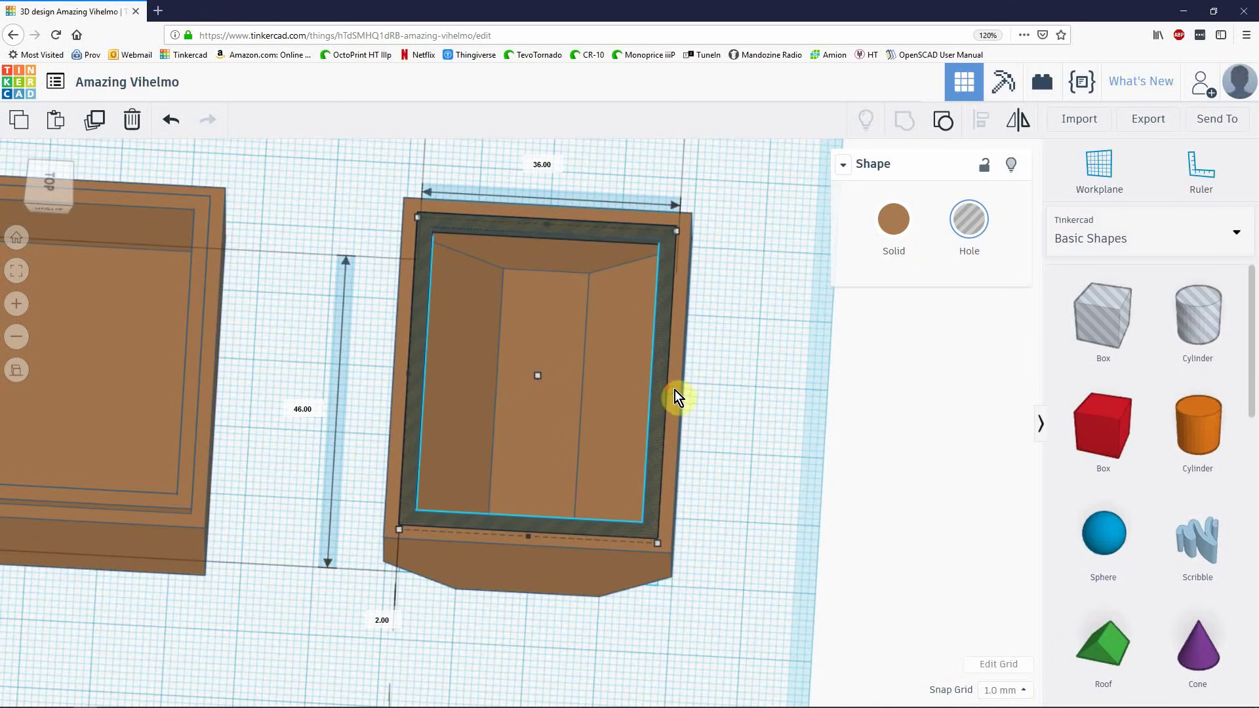
left_click_drag(675, 392, 680, 392)
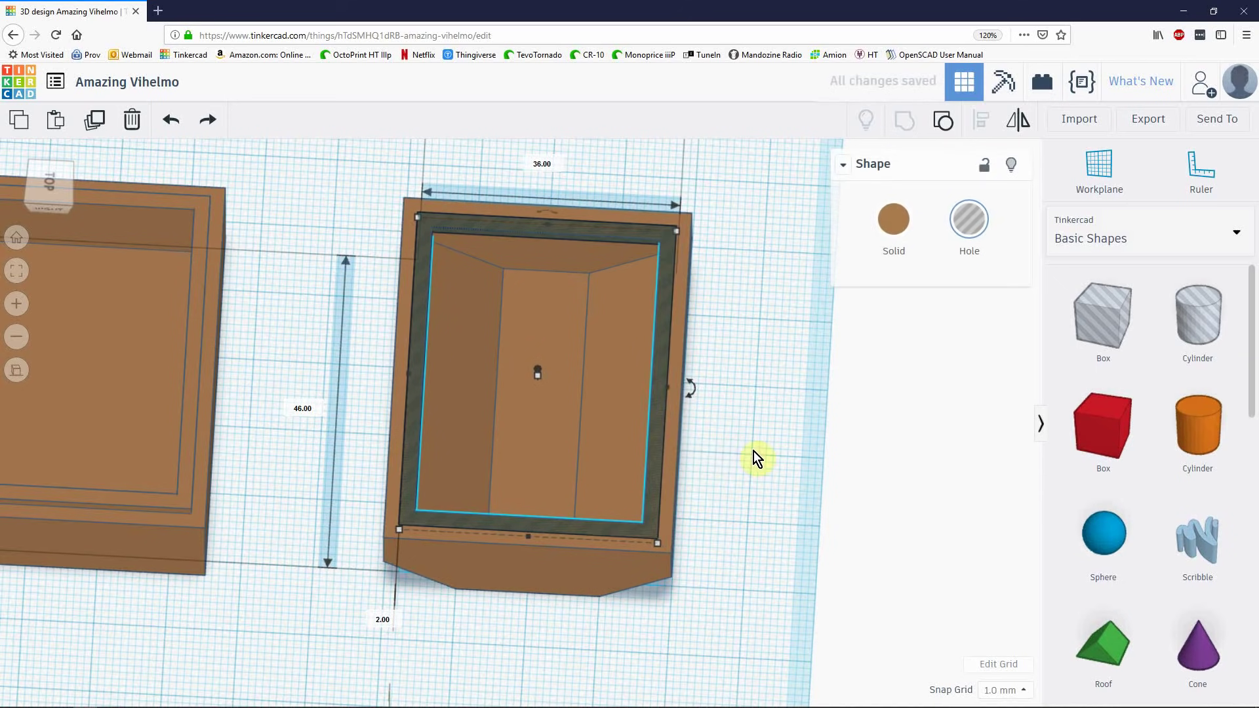
key("ctrl+z")
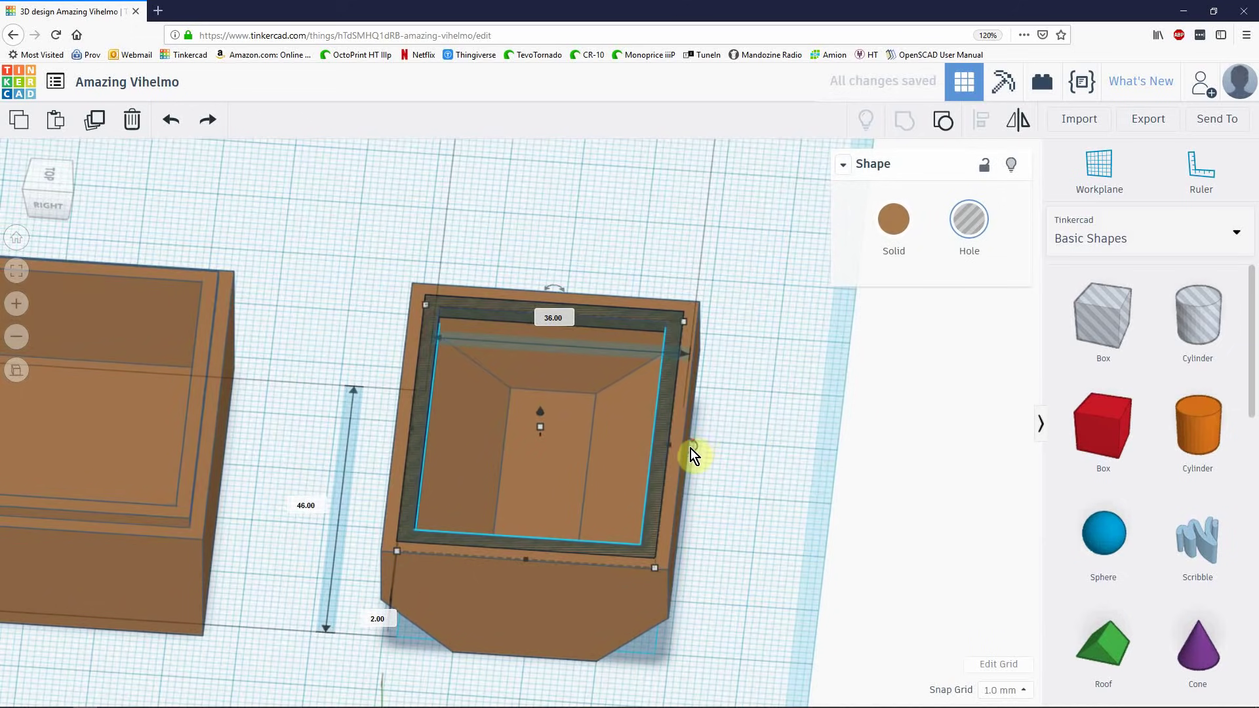
left_click(687, 455)
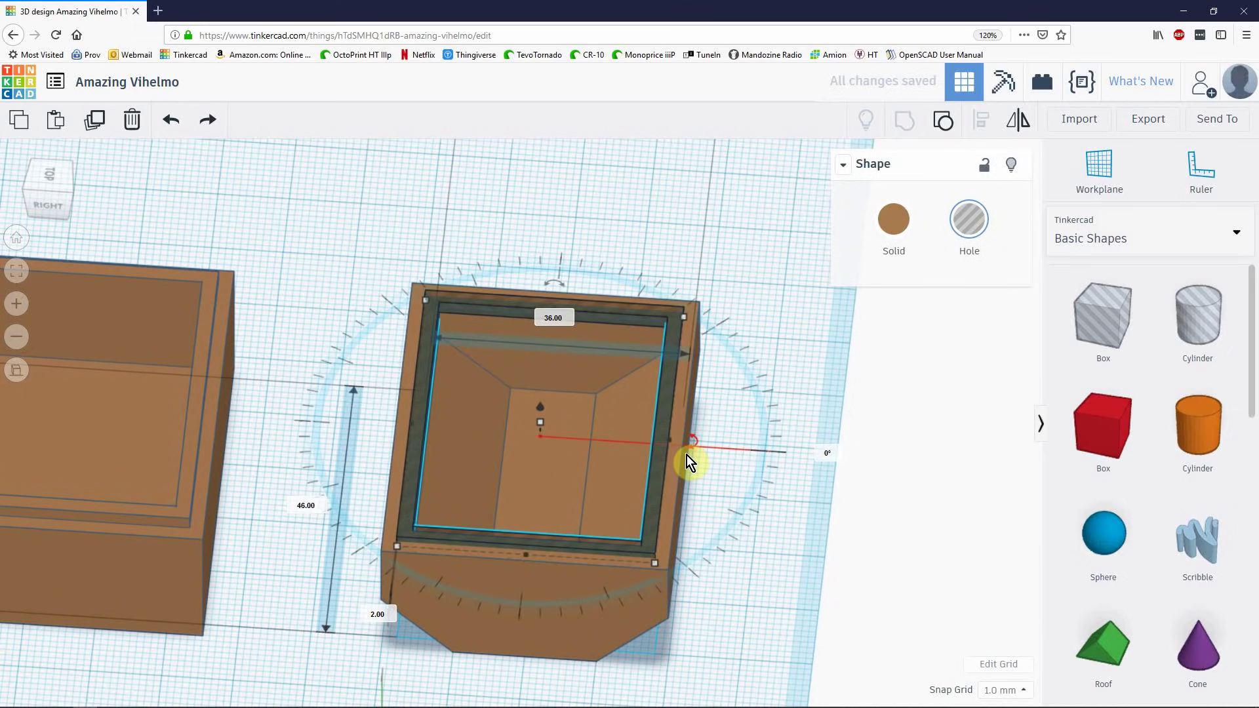
- Raise the hole frame back above the lid's rim and ungroup it into the red plate and box hole
right_click_drag(987, 576, 896, 545)
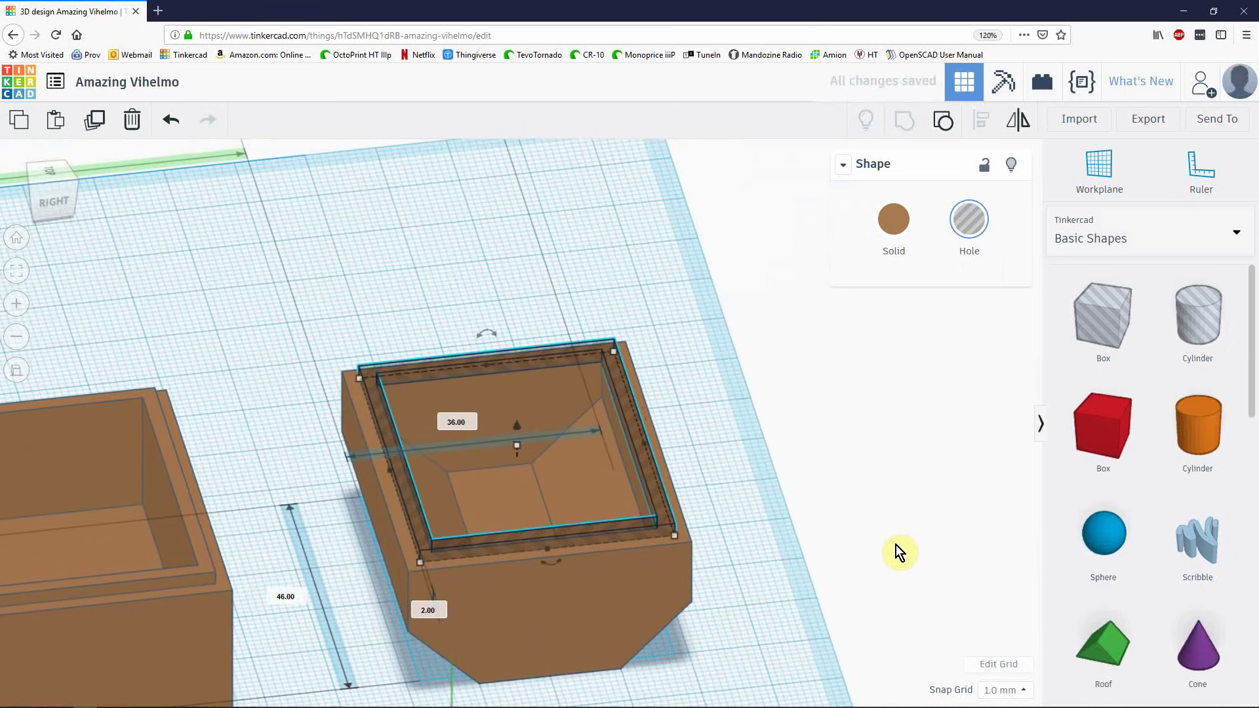
left_click(821, 537)
left_click(654, 526)
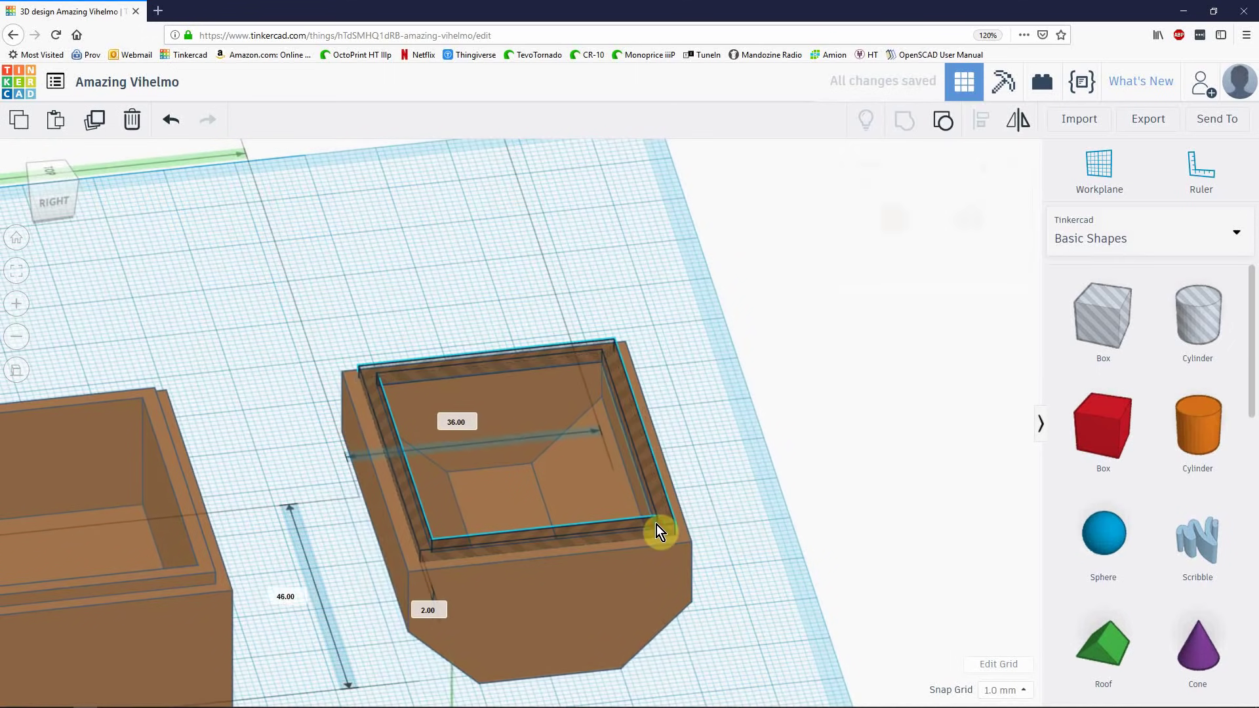
left_click(732, 517)
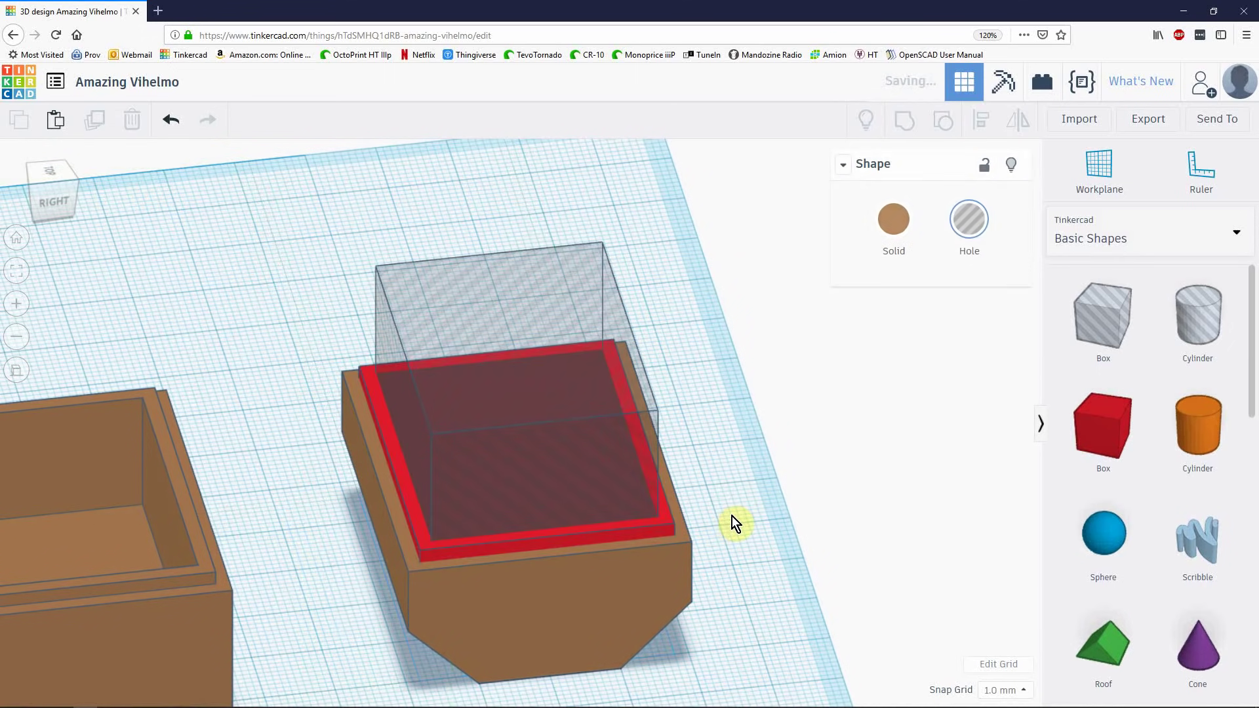
scroll(659, 553, "up", 4)
- Enlarge the red plate on the lid to 47 mm long and 37 mm deep
left_click(639, 579)
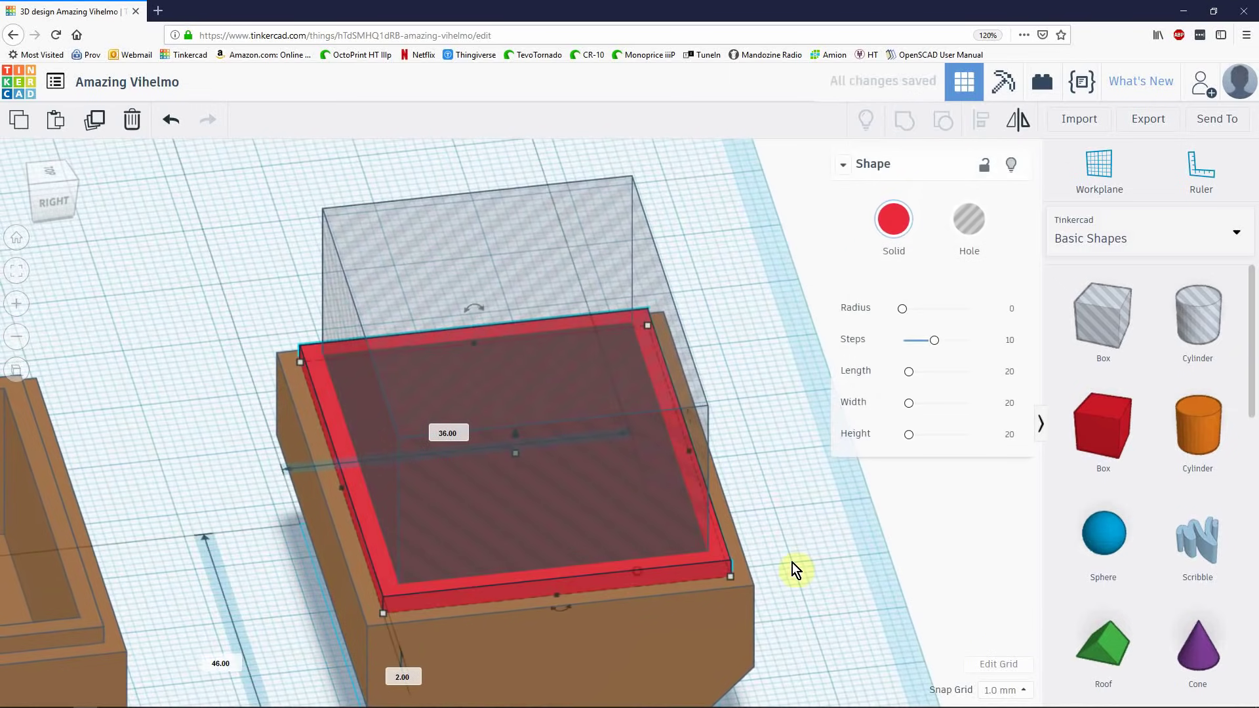
scroll(842, 581, "up", 5)
right_click_drag(770, 435, 700, 574)
scroll(667, 616, "up", 3)
right_click_drag(667, 617, 684, 595)
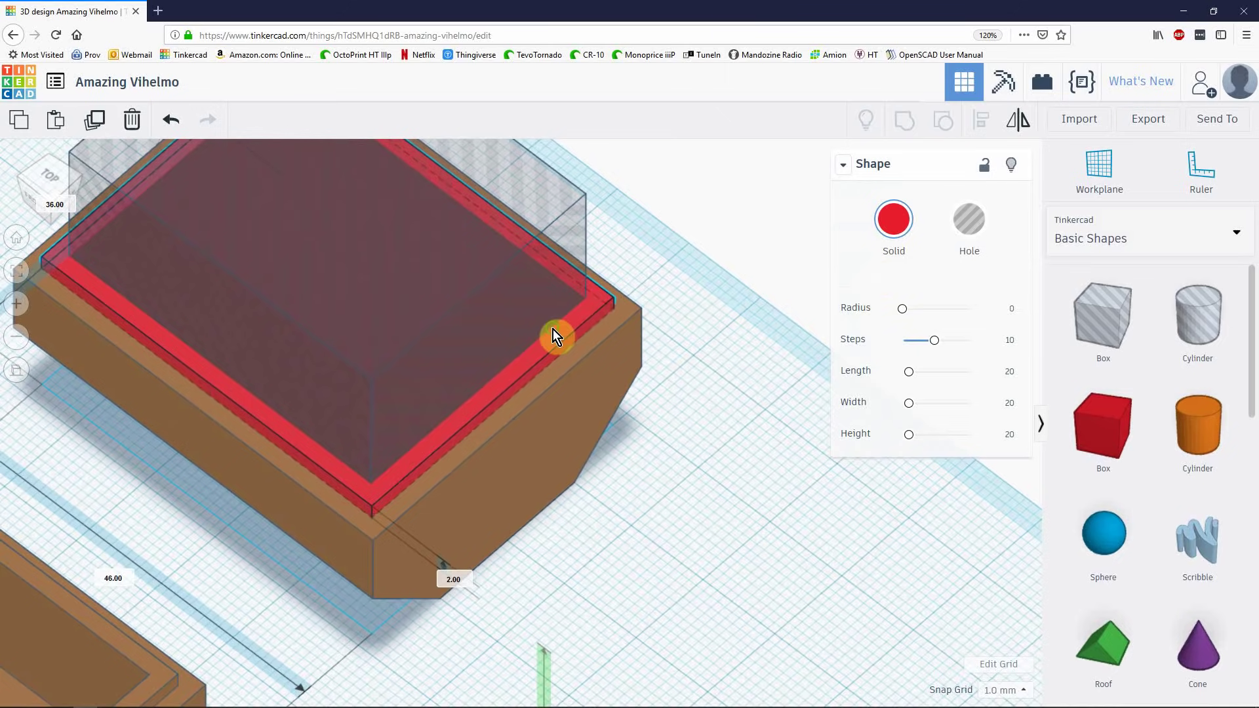
middle_click_drag(553, 329, 829, 361)
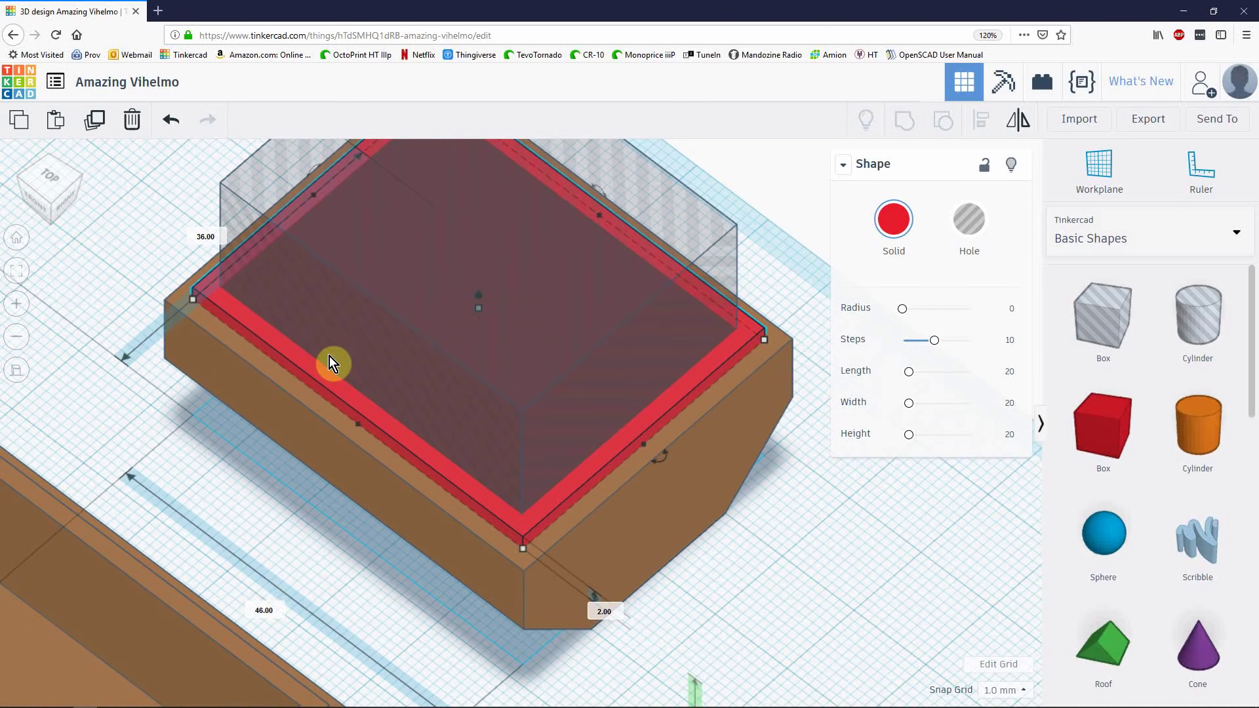
left_click(263, 611)
type("47")
key("Return")
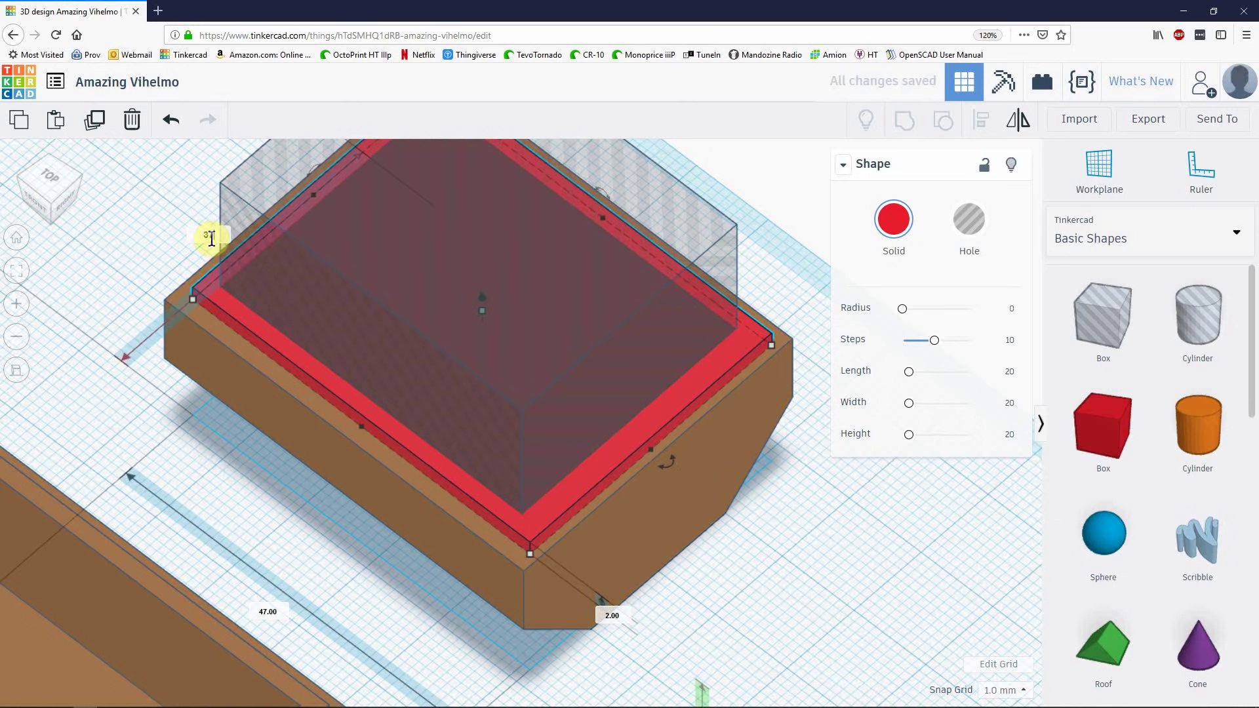
left_click(211, 238)
type("37")
key("Return")
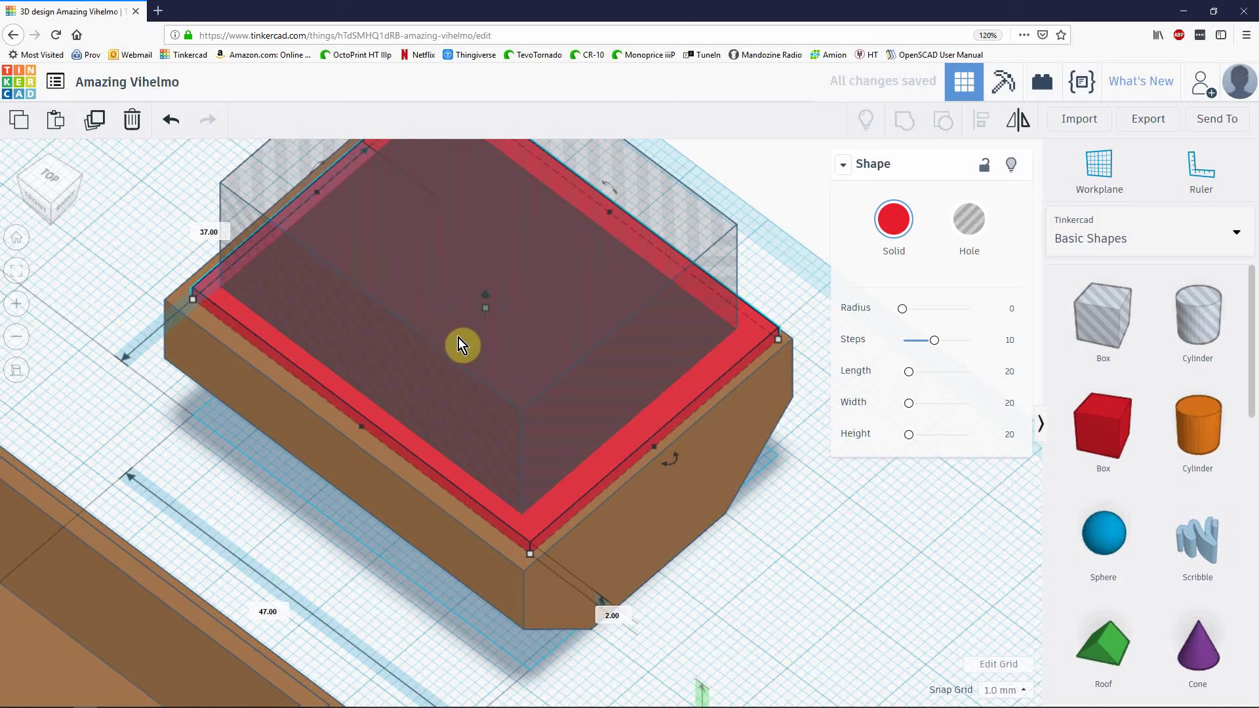
- Align the red plate and the box hole on their centres in both horizontal directions
left_click(545, 388, "shift")
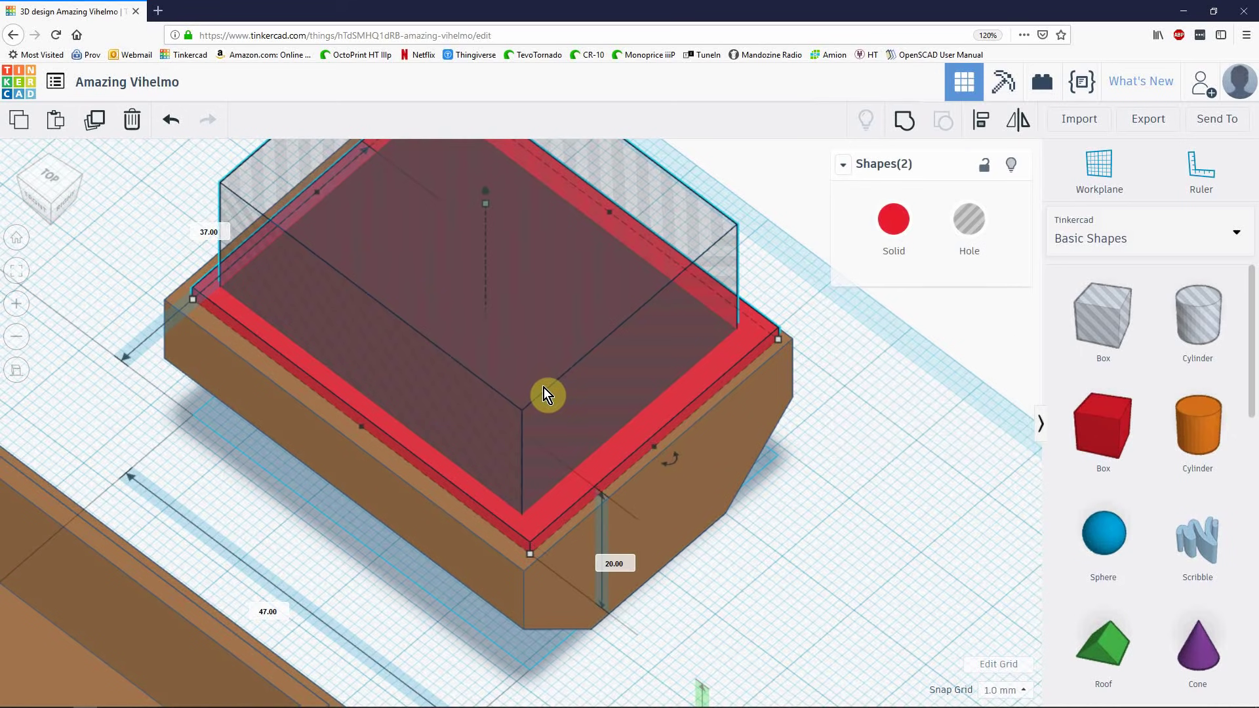
key("l")
left_click(347, 440)
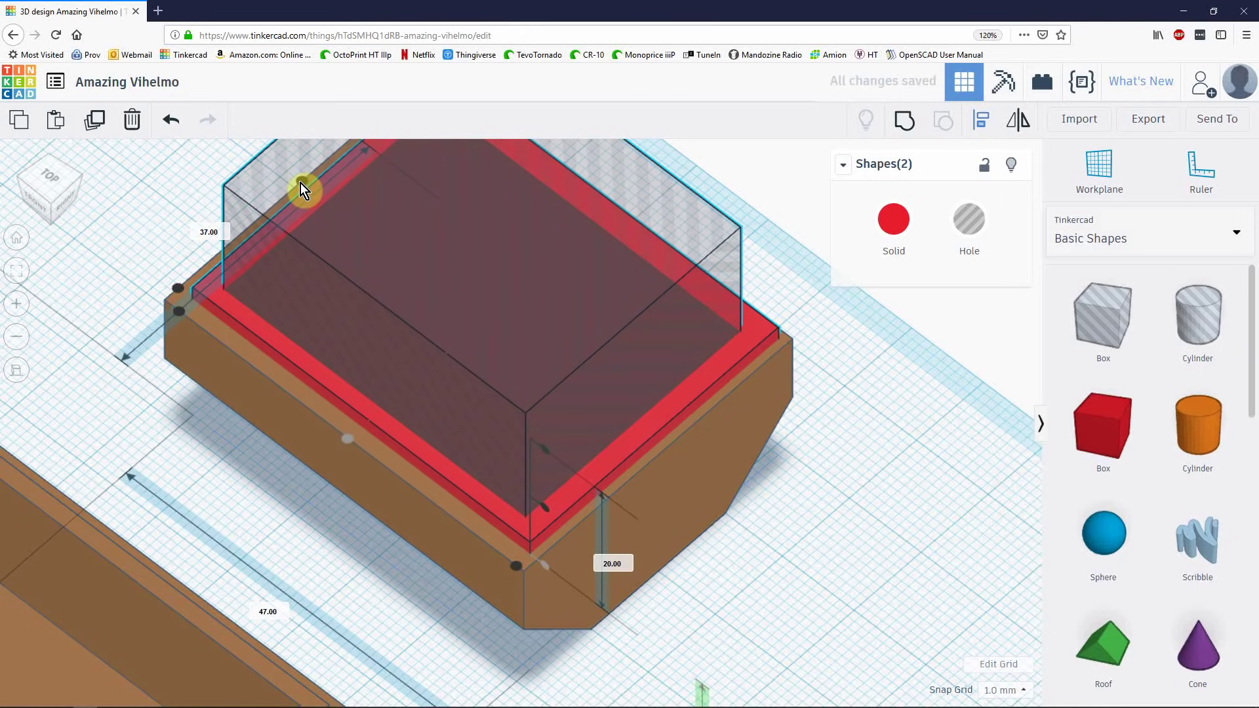
right_click_drag(300, 183, 145, 427)
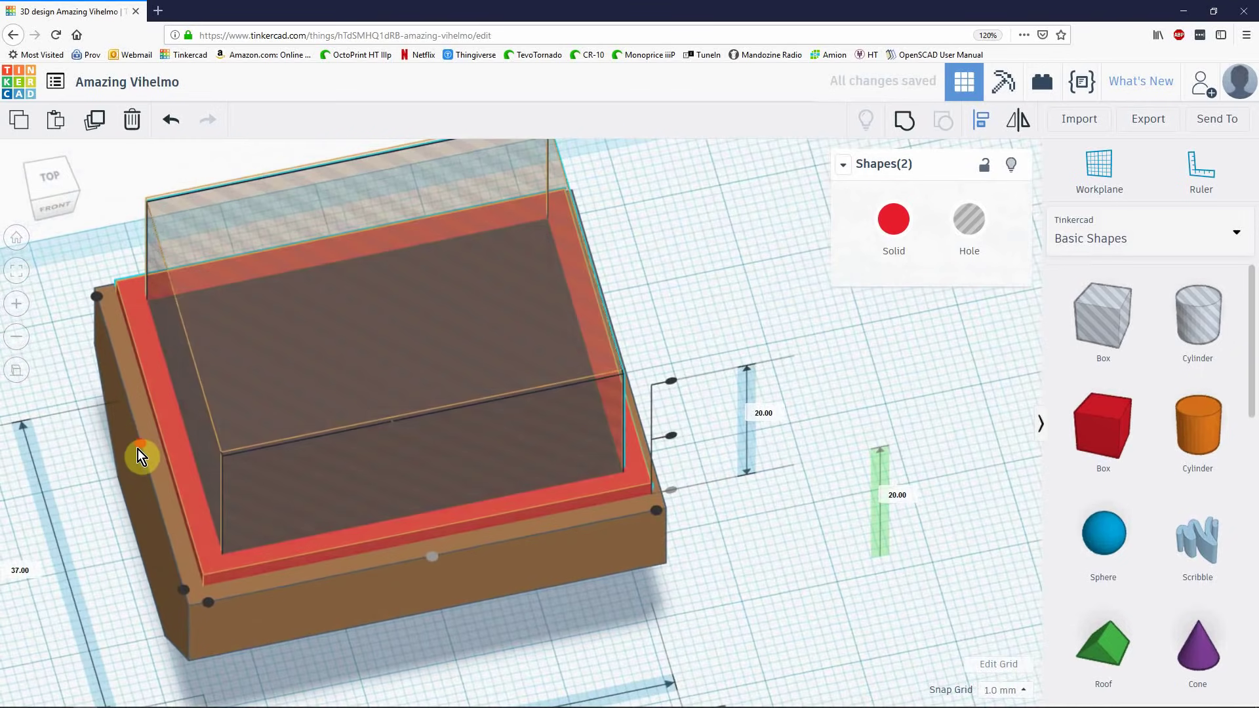
left_click(139, 448)
- Group the box hole with the red plate to cut the plate into an open frame
right_click_drag(688, 286, 703, 338)
left_click(636, 316)
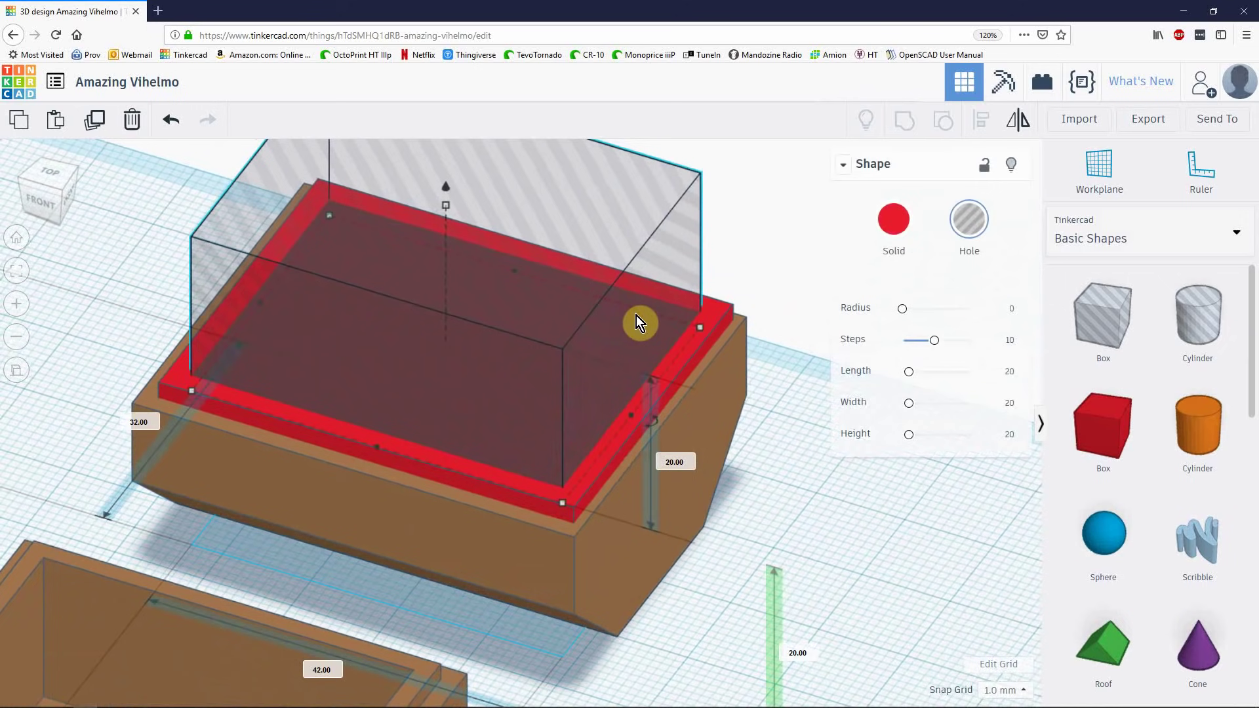
left_click(718, 322, "shift")
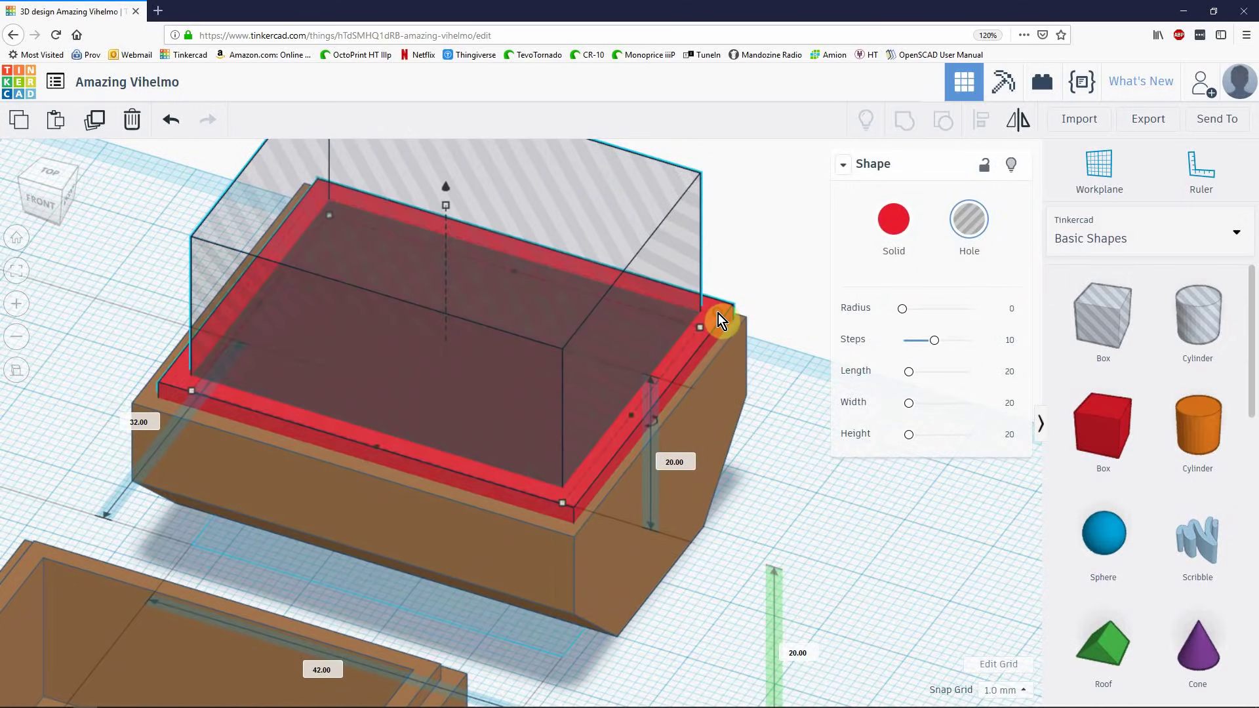
key("ctrl+g")
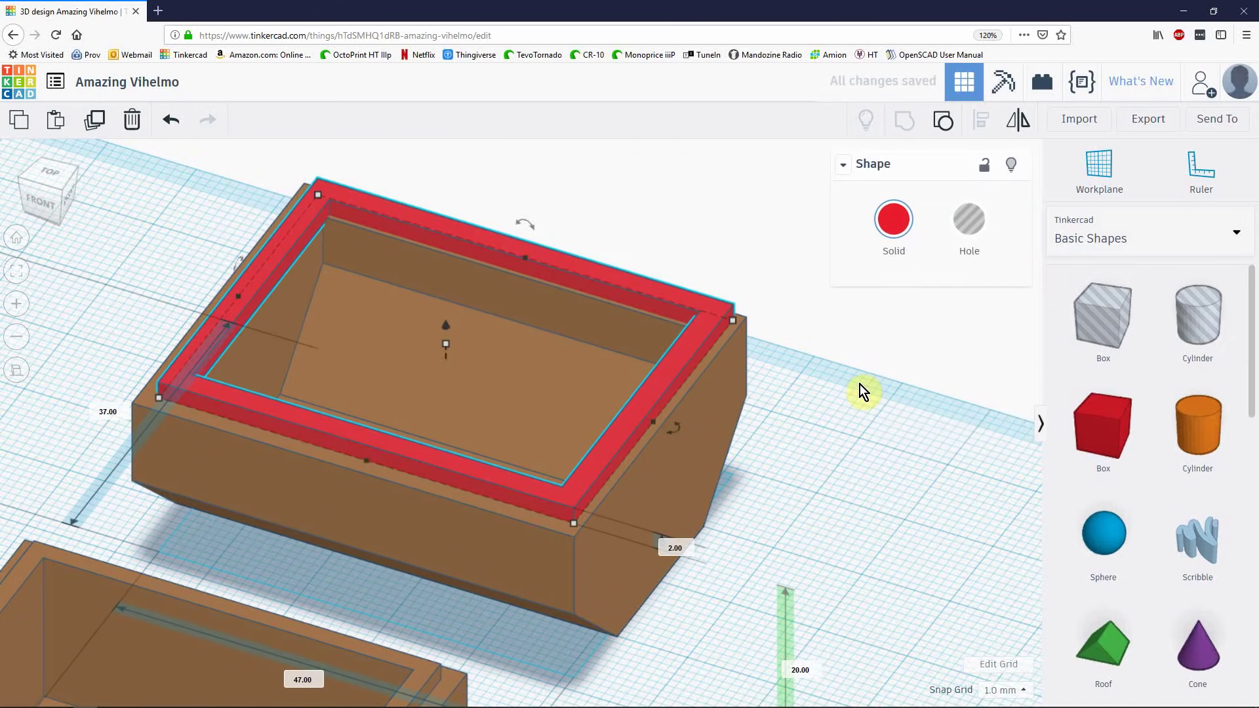
left_click(860, 385)
- Centre the red frame on the lid in both horizontal directions
right_click_drag(813, 398, 643, 484)
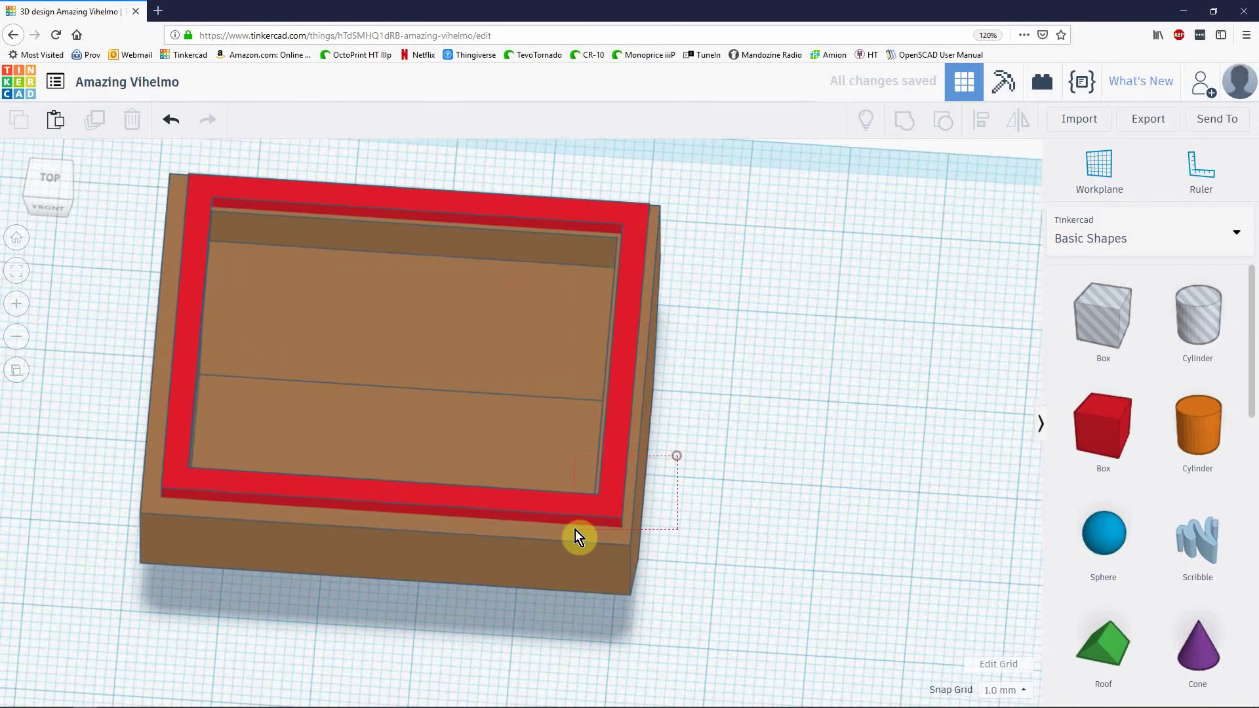
left_click_drag(677, 456, 576, 530)
scroll(659, 518, "down", 2)
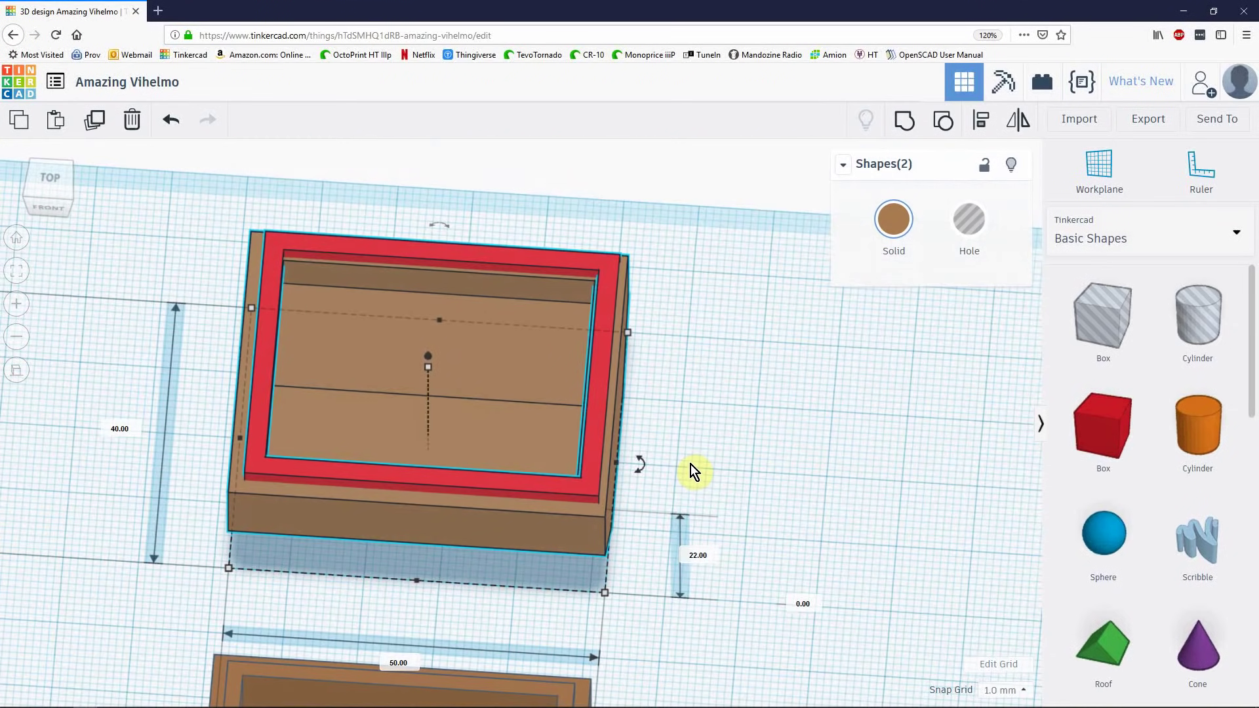
key("l")
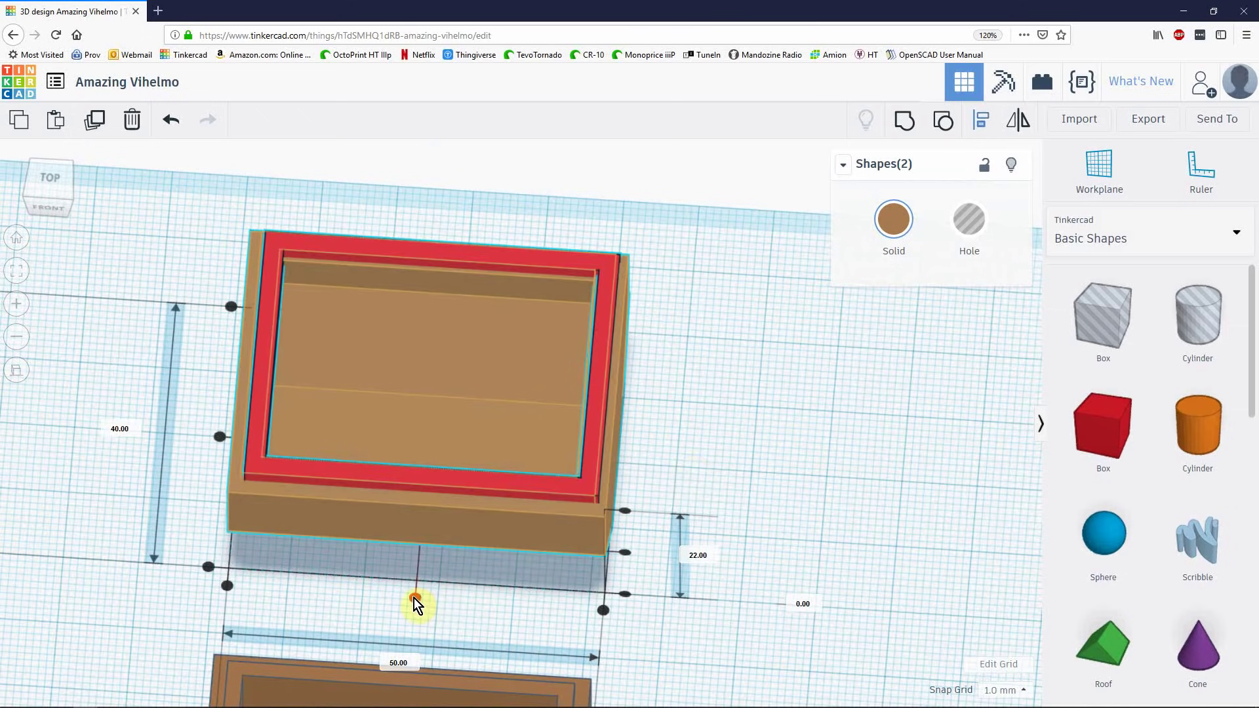
left_click(414, 600)
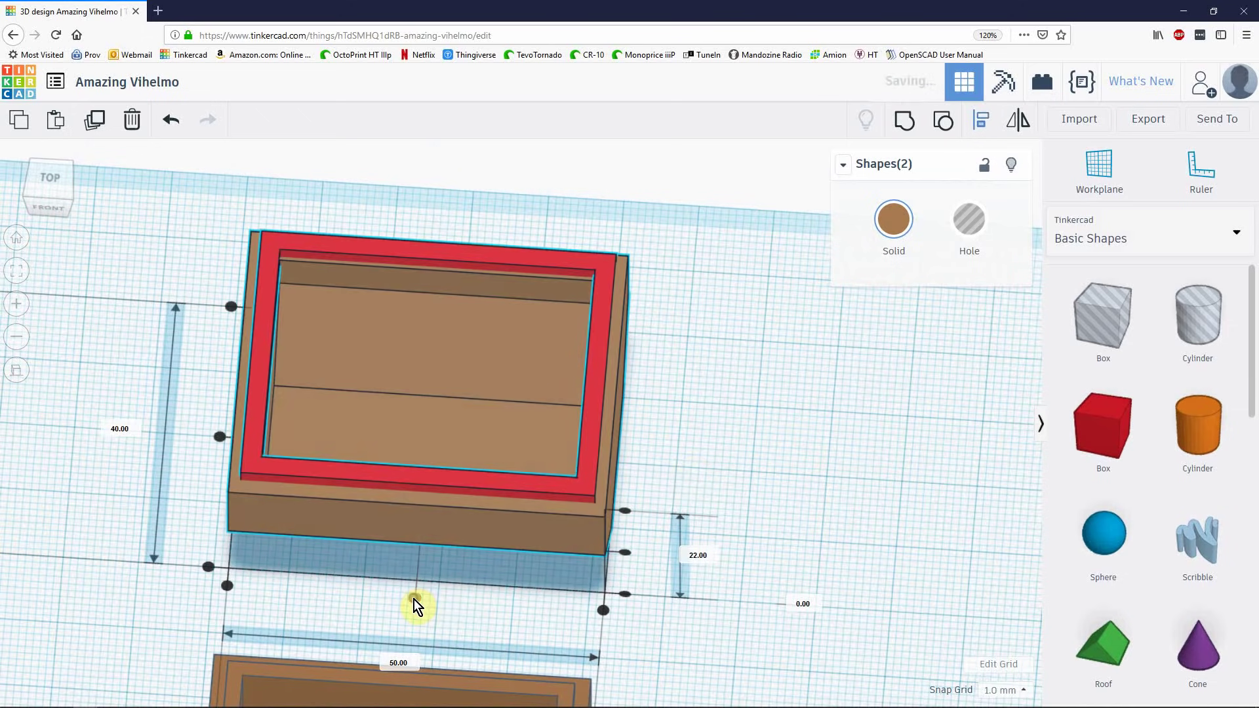
left_click(221, 437)
right_click_drag(533, 400, 817, 402)
left_click(816, 403)
- Sink the frame into the lid's rim and group it with the lid
left_click(714, 435)
right_click_drag(754, 439, 801, 408)
key("ctrl+Down")
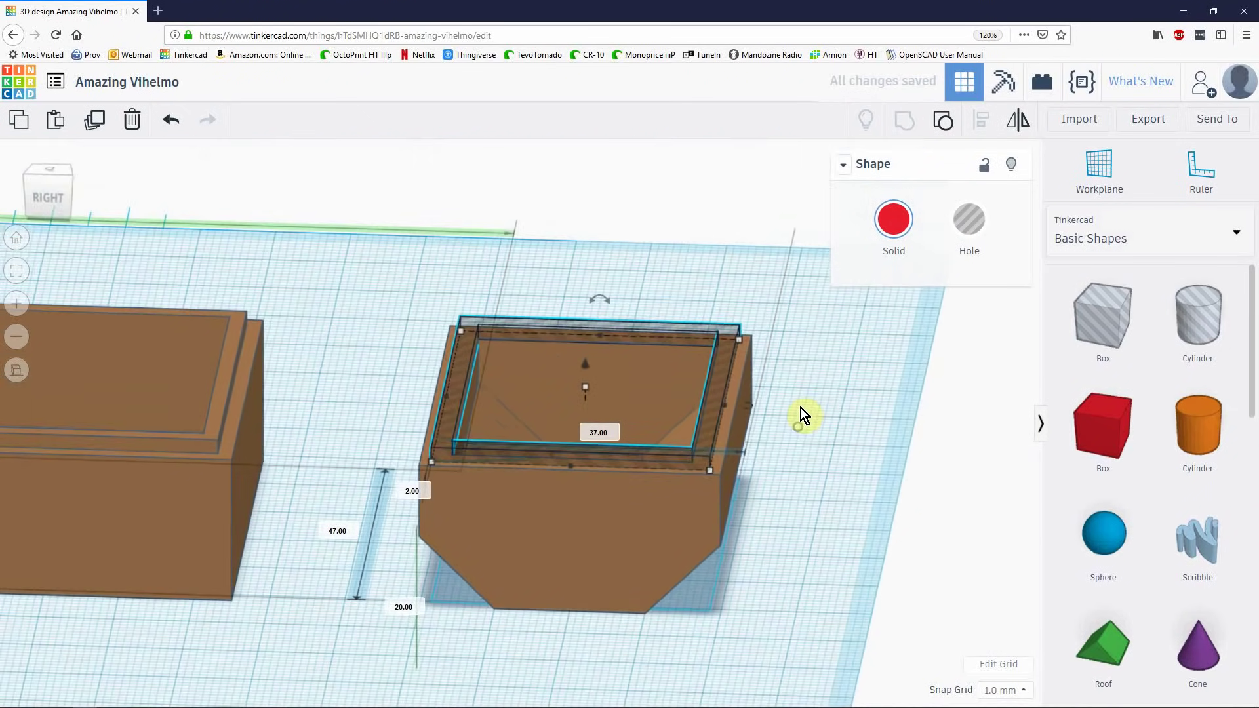
key("ctrl+Down")
key("ctrl+Down")
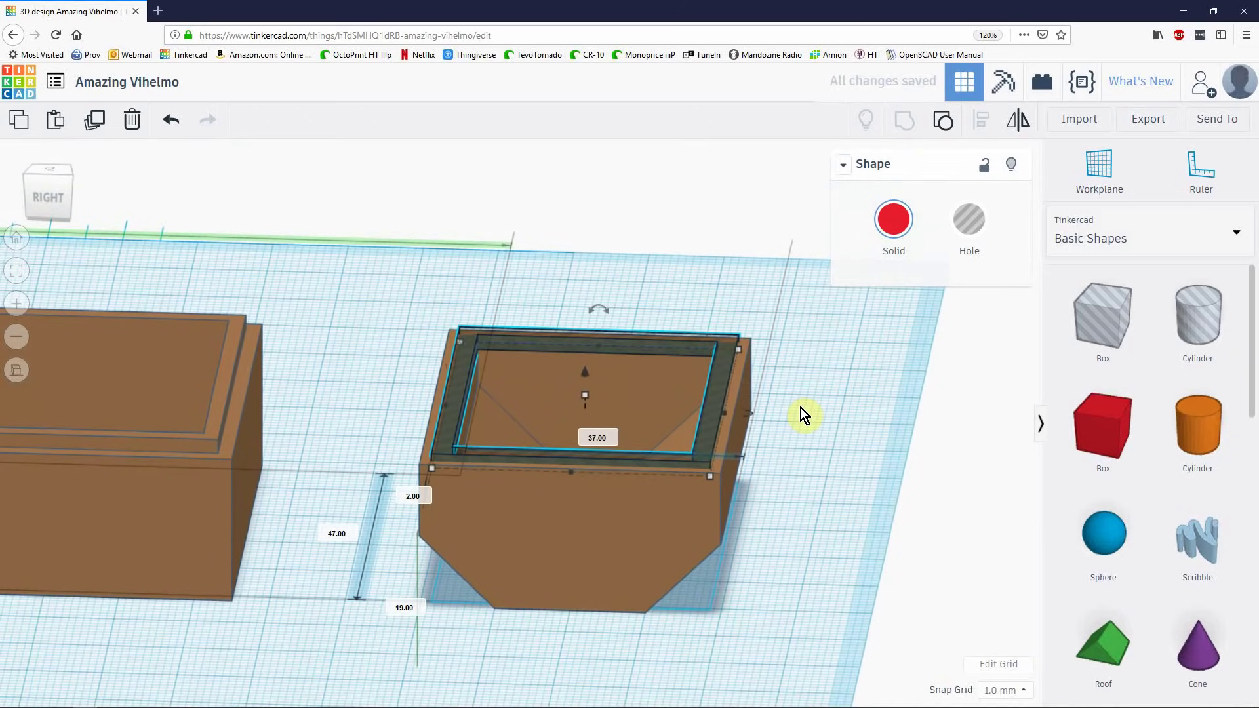
mouse_move(790, 454)
right_mouse_down()
mouse_move(782, 482)
mouse_move(834, 447)
right_mouse_up()
left_click_drag(834, 448, 667, 588)
key("ctrl+g")
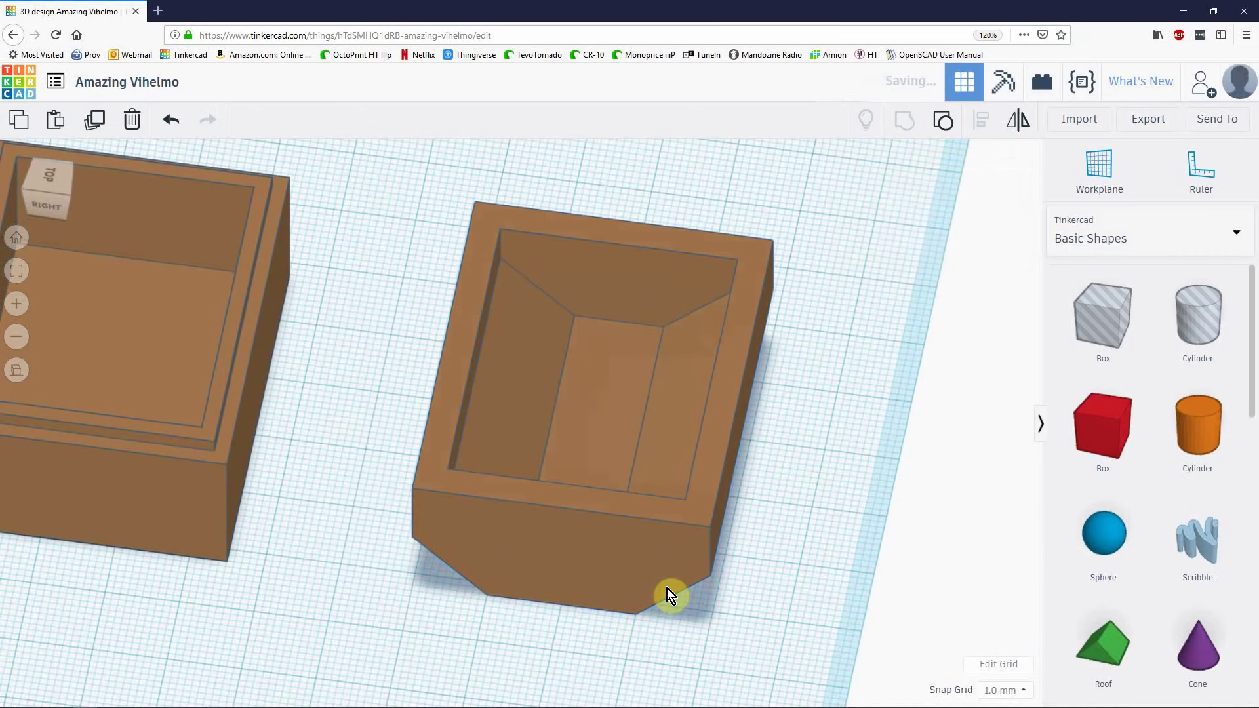
left_click(839, 535)
right_click_drag(840, 535, 800, 522)
- Undo the frame's grouping, lowering and alignments, back to the separate box hole and the red plate before its last enlargement
key("ctrl+z")
key("ctrl+z")
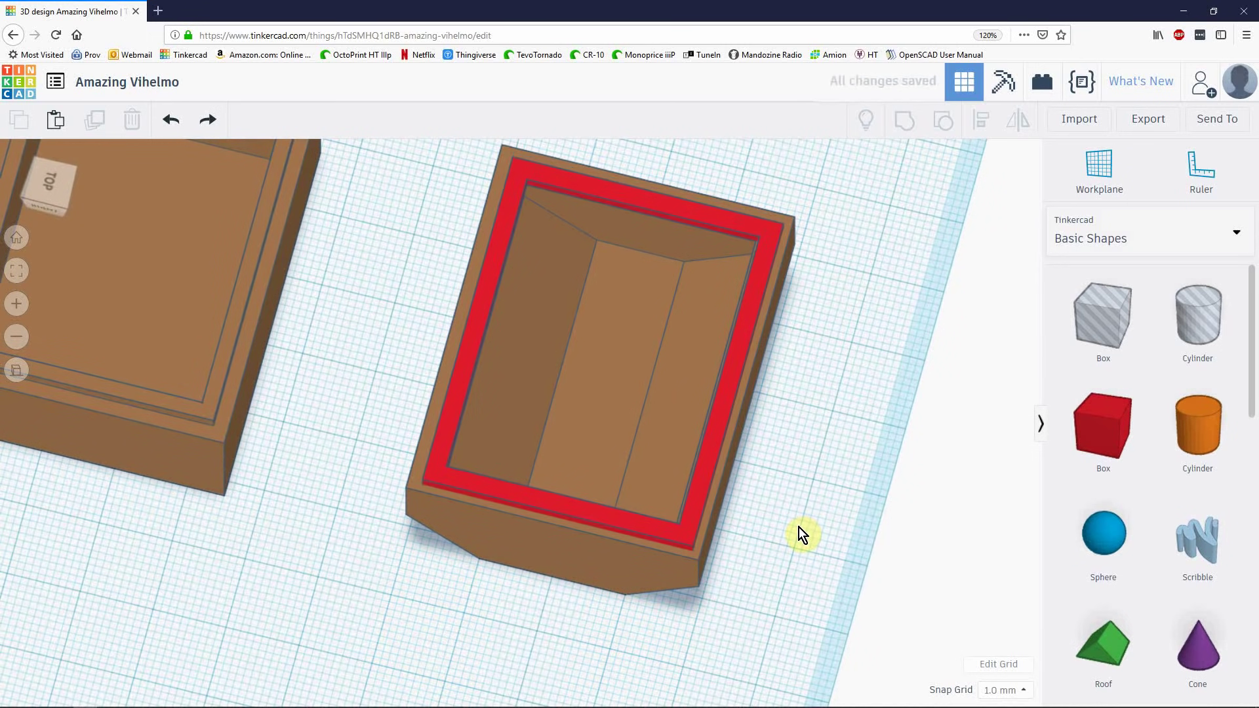
key("ctrl+z")
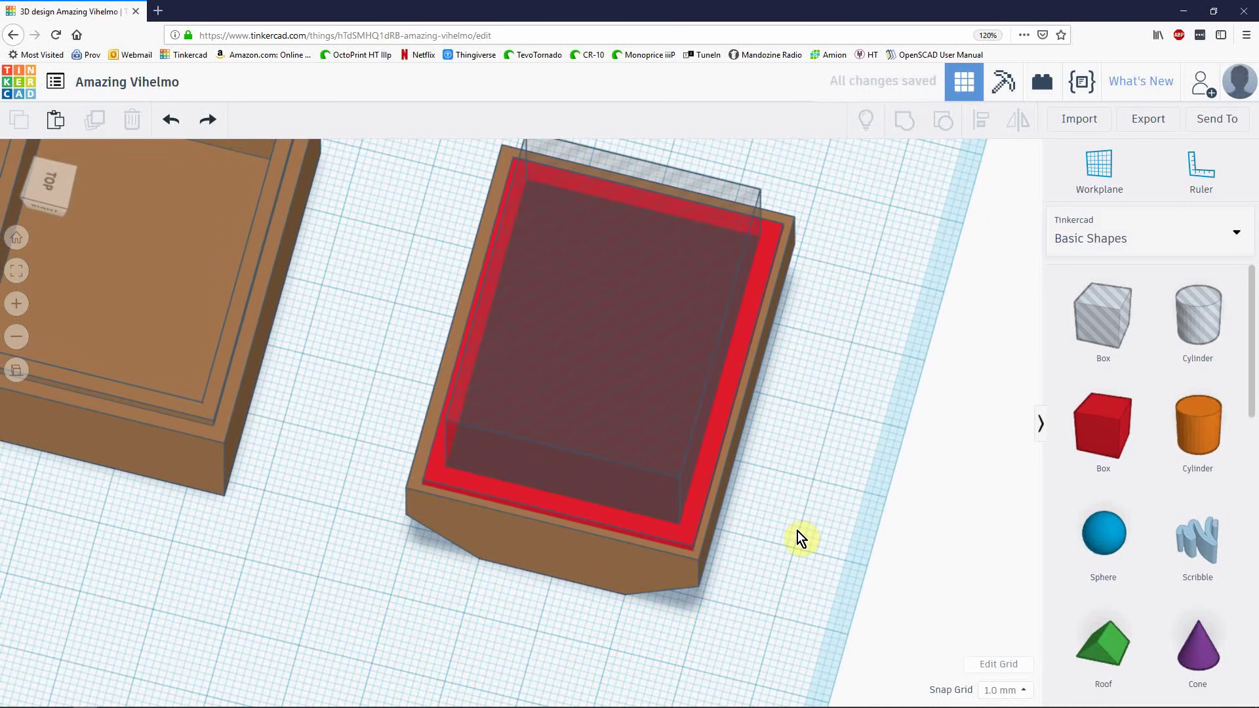
key("ctrl+z")
key("ctrl+z")
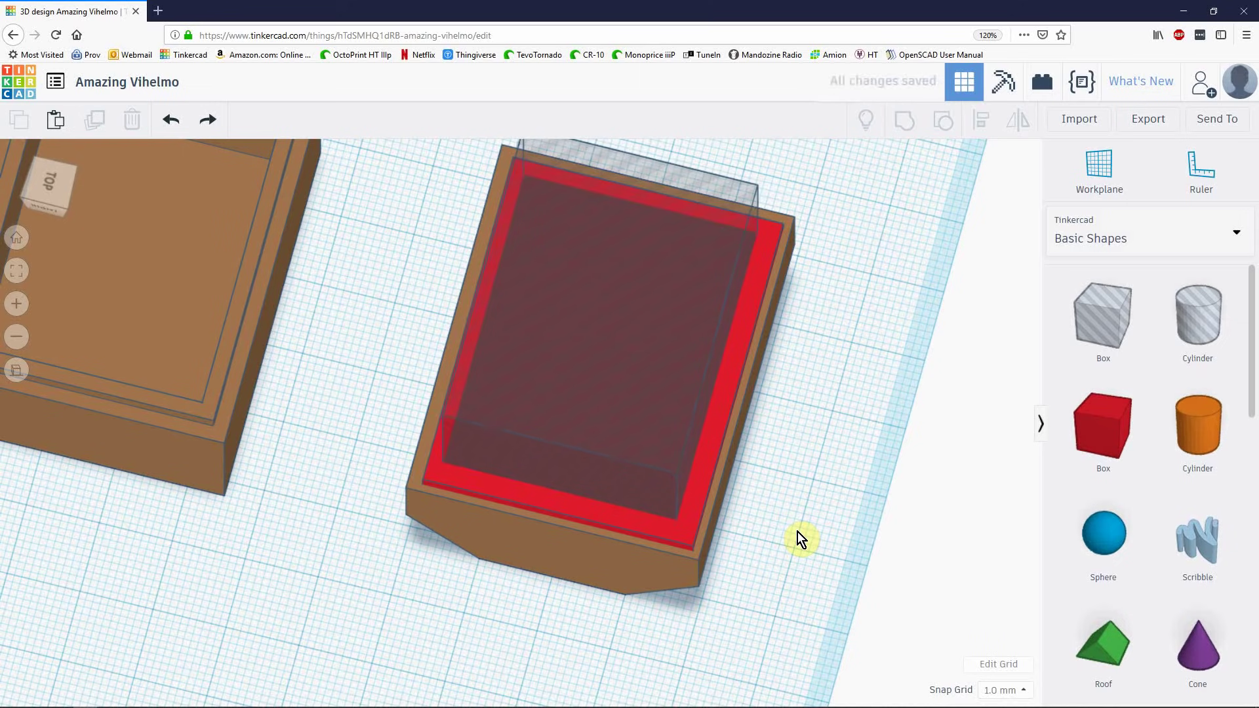
key("ctrl+z")
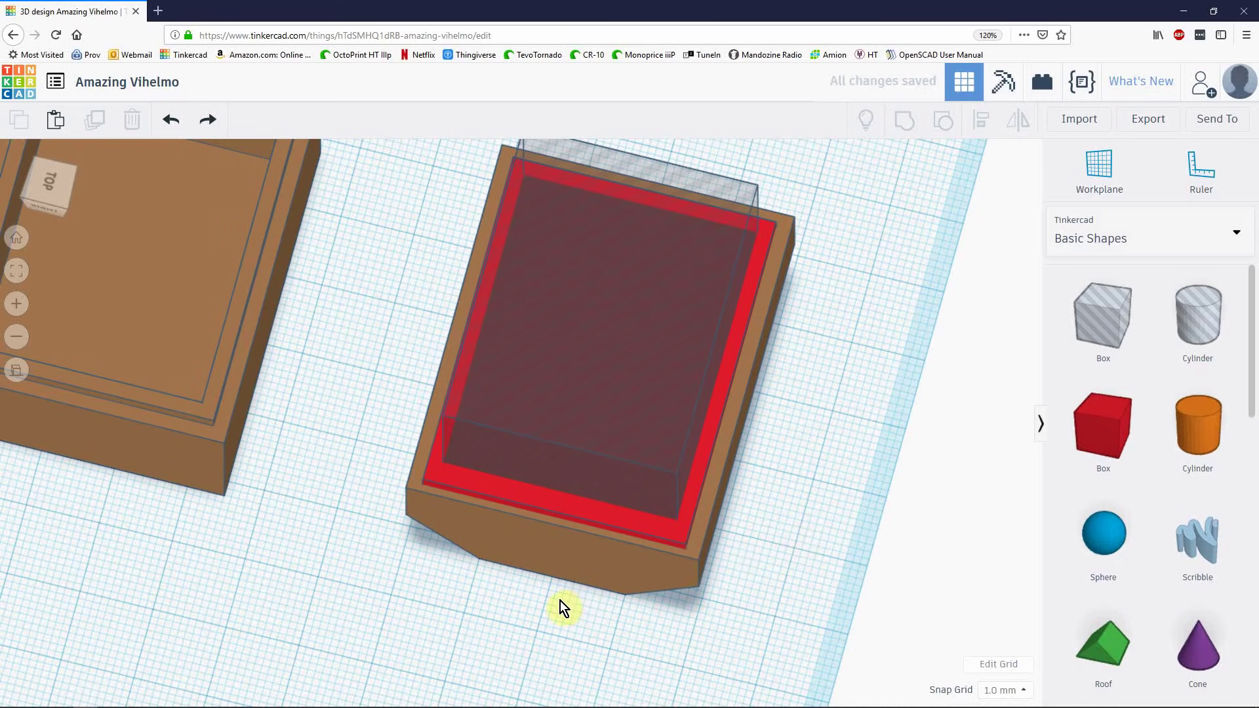
key("ctrl+z")
- Lower the box hole by 5 mm so that it cuts through the full thickness of the red plate
right_click_drag(515, 594, 718, 582)
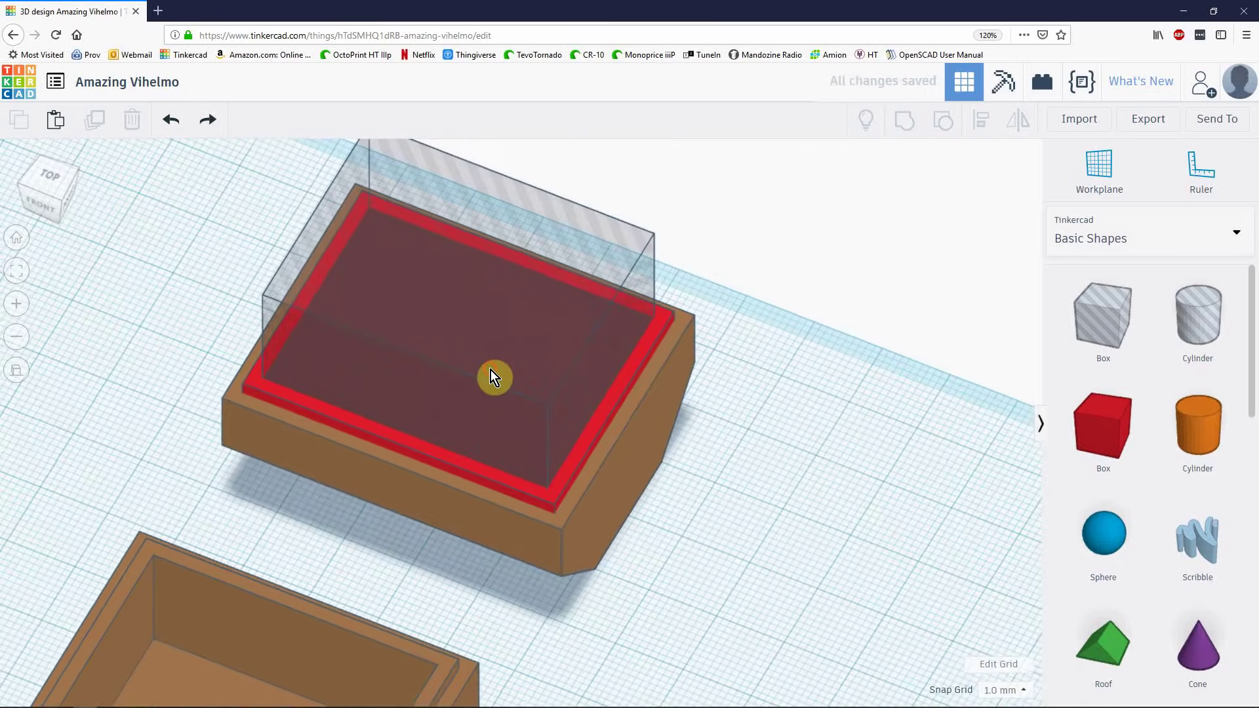
left_click(492, 377)
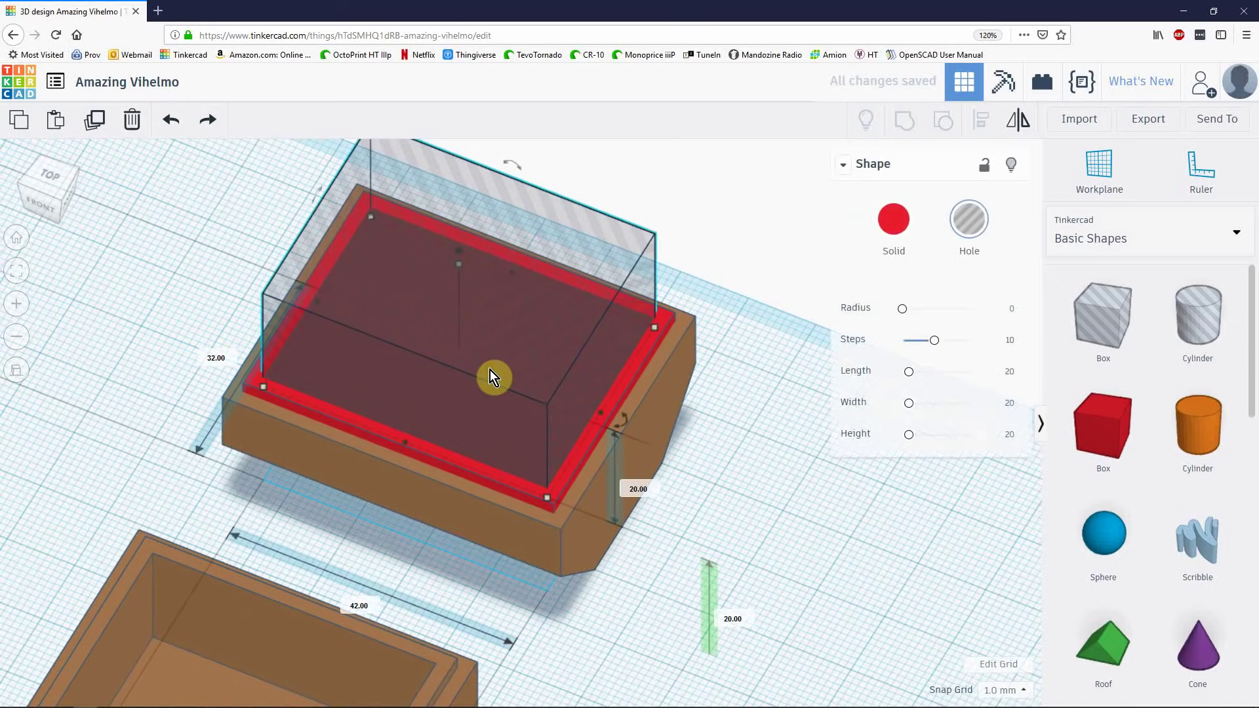
left_click(798, 489)
right_click_drag(740, 492, 574, 380)
left_click(575, 380)
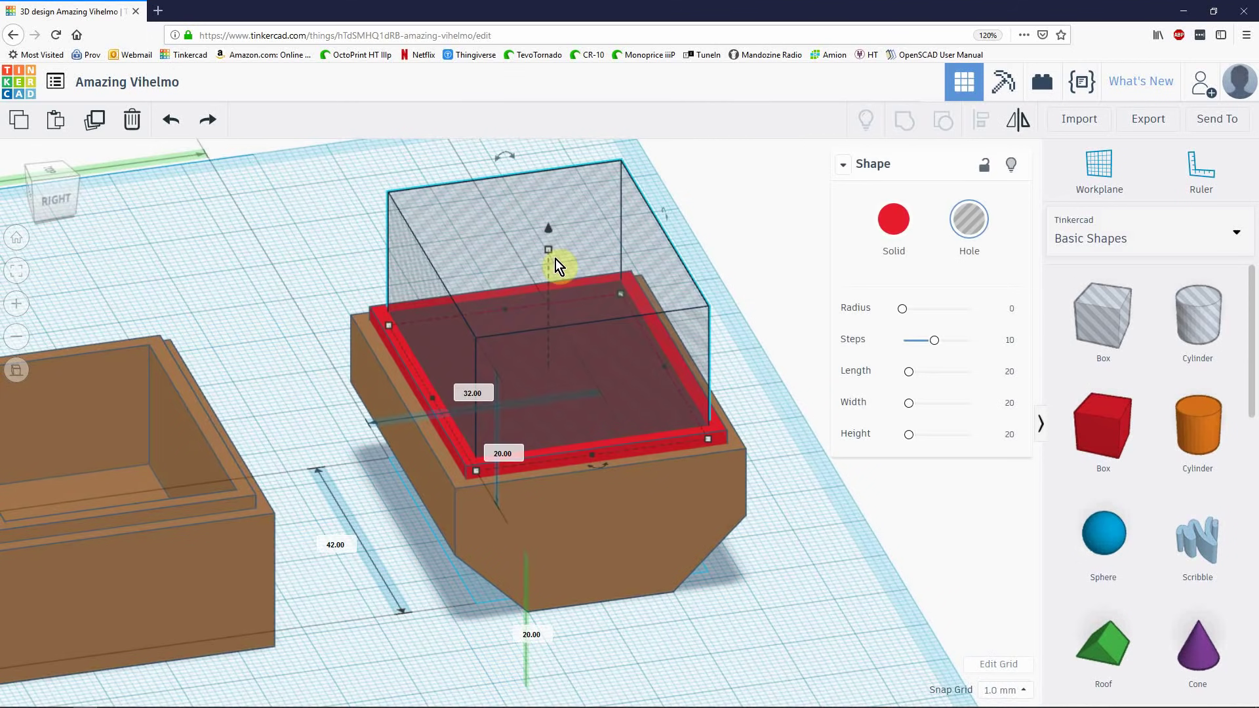
key("ctrl+Down")
key("ctrl+Down")
key("ctrl+Down")
key("ctrl+Down")
key("ctrl+Down")
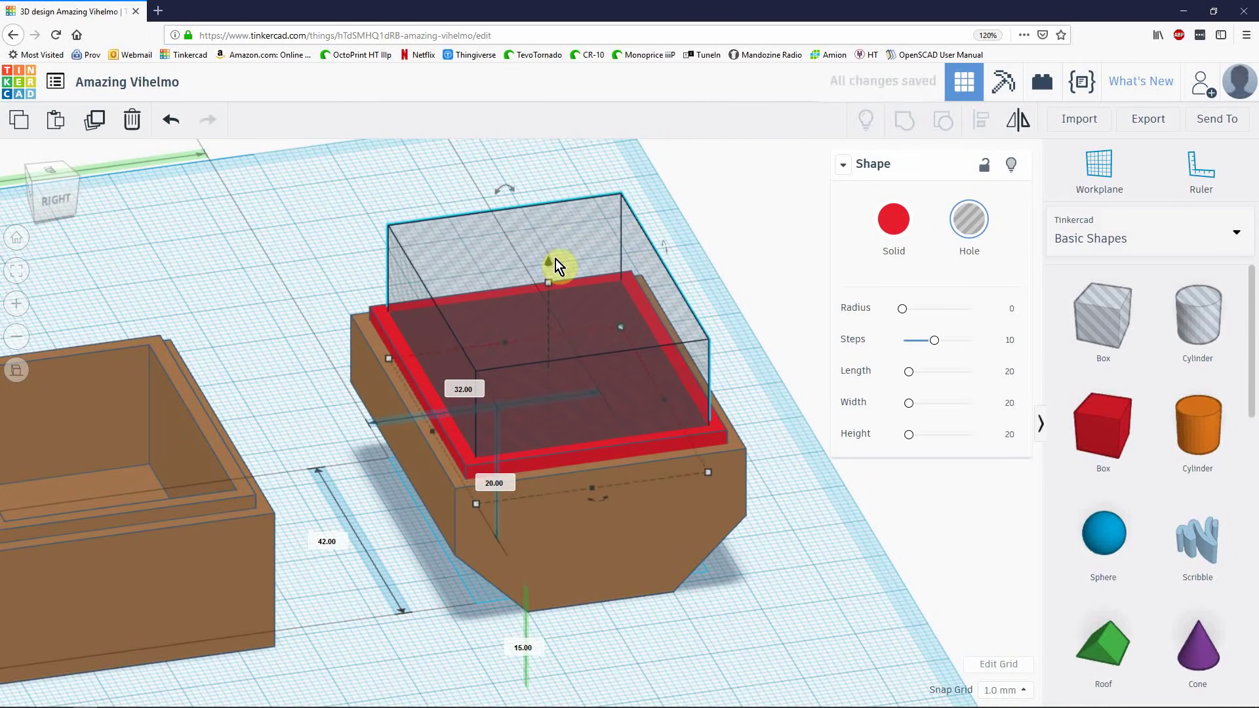
- Set the red plate's length to 47 mm and its depth to 37 mm
left_click(707, 435)
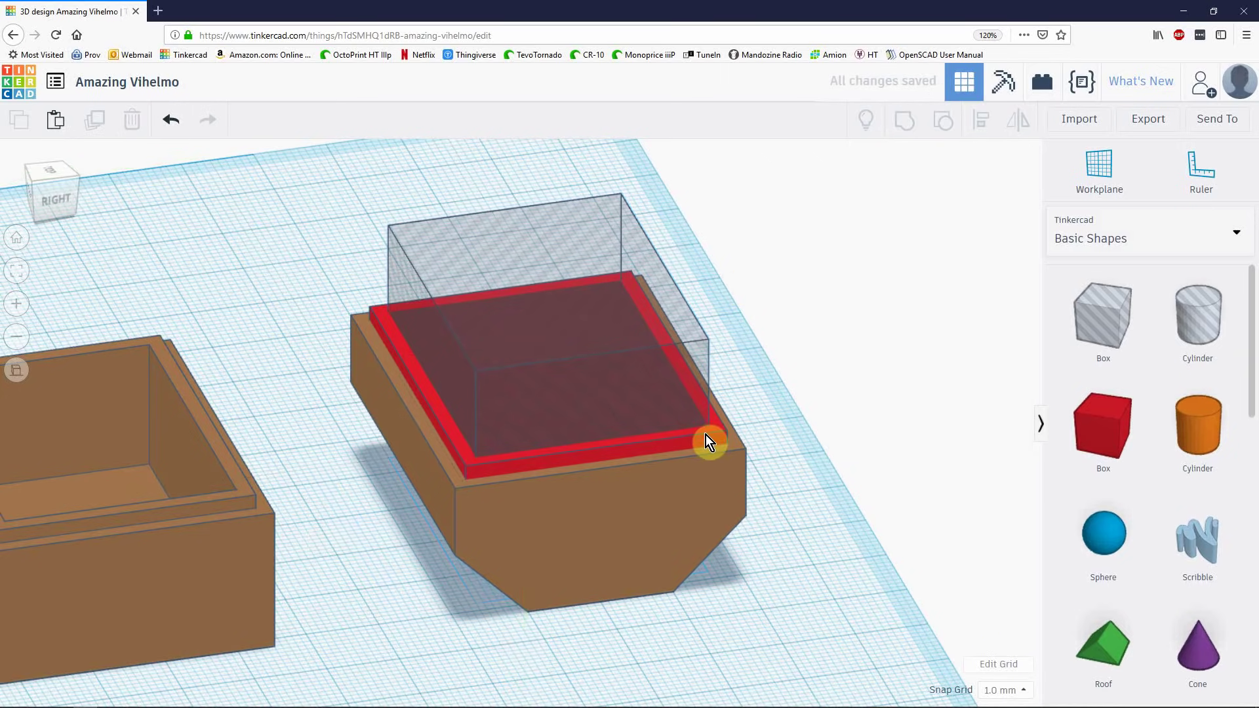
right_click_drag(775, 411, 747, 426)
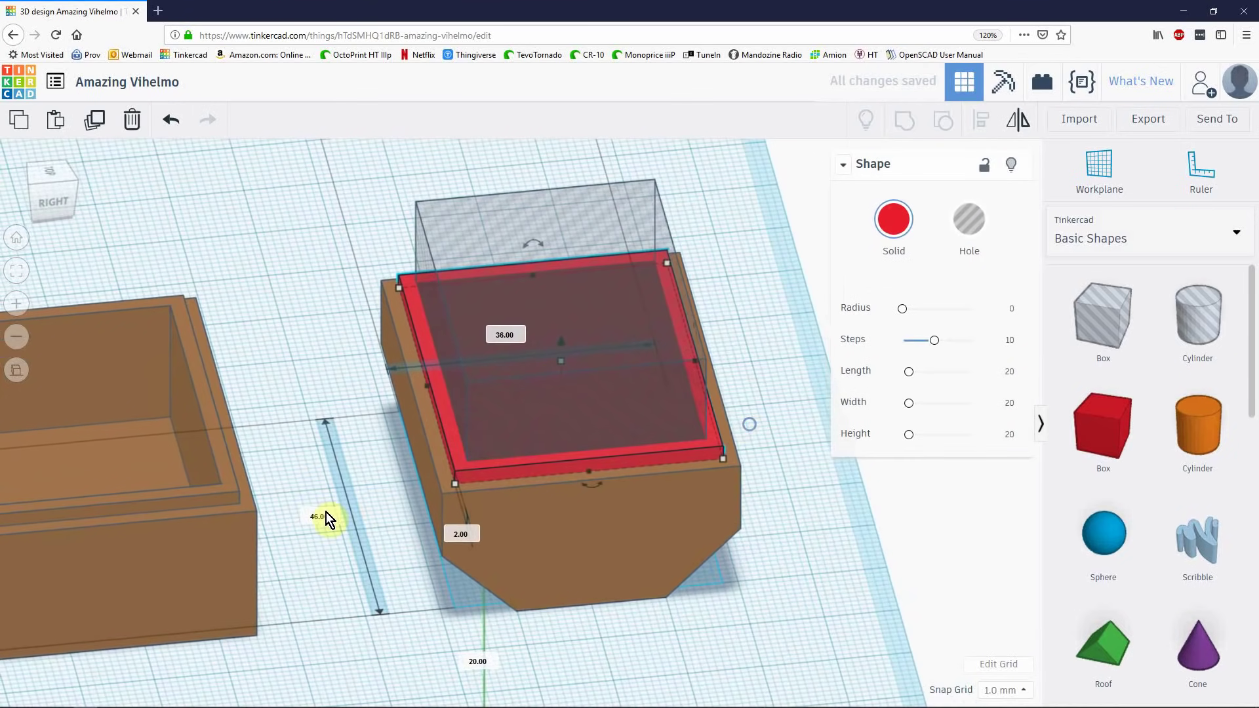
left_click(328, 516)
type("47")
key("Return")
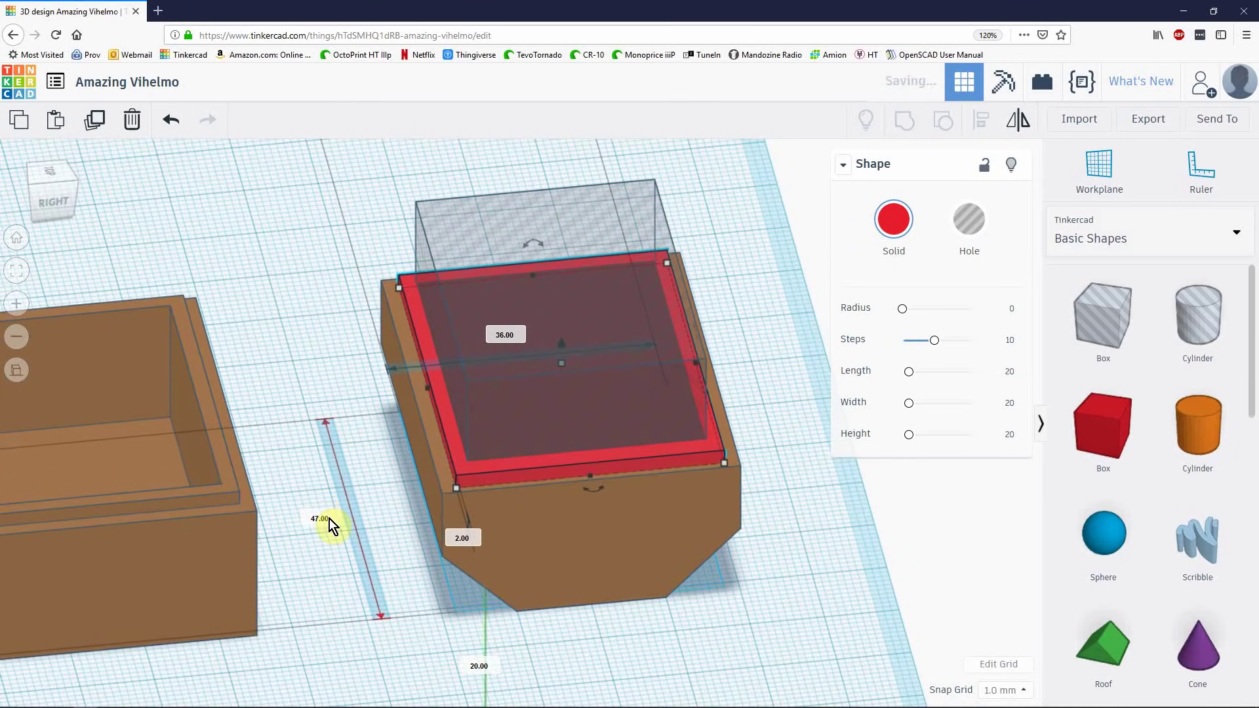
left_click(503, 336)
type("3")
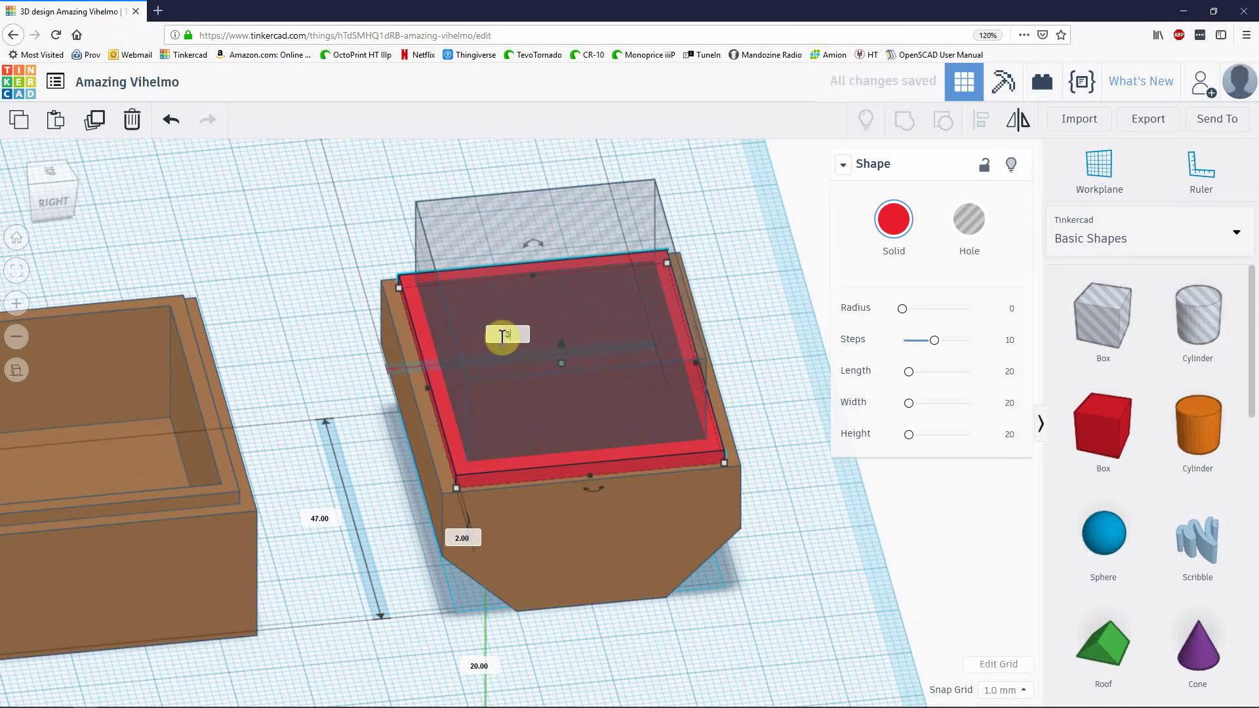
type("7")
key("Return")
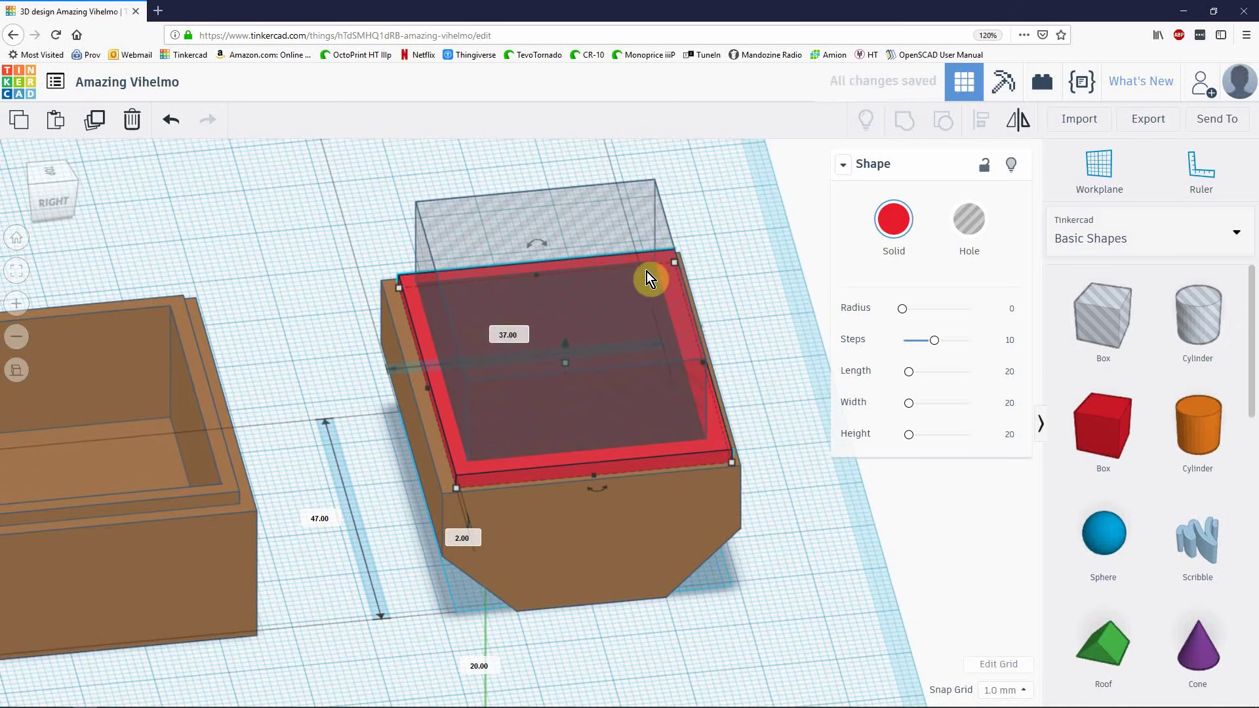
- Align the box hole and red plate on their centres in both horizontal directions and group them into a frame
left_click(604, 216, "shift")
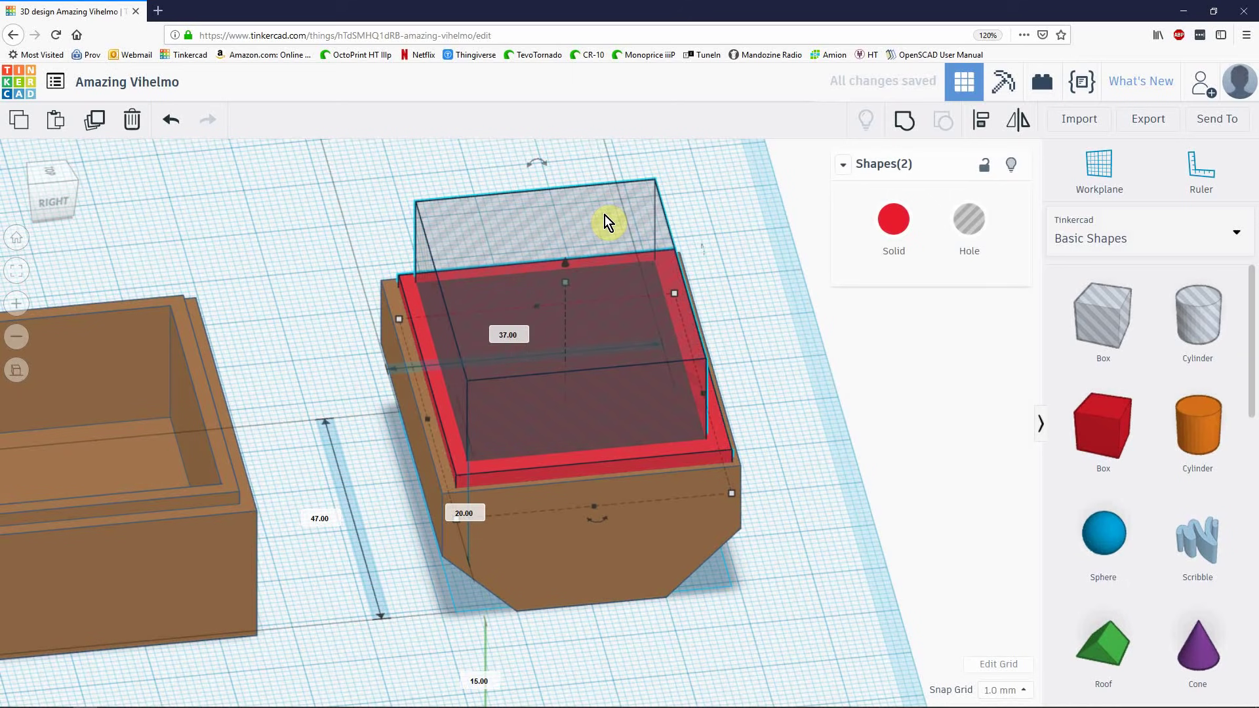
left_click(695, 209)
left_click(613, 210)
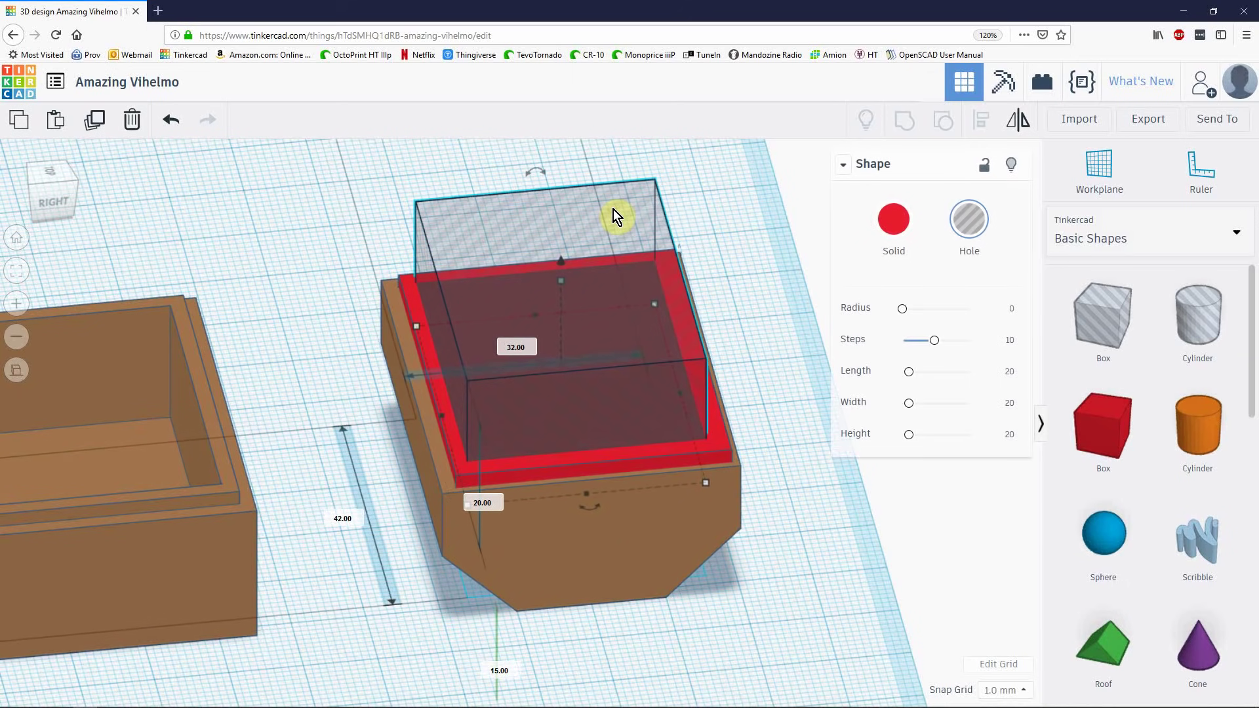
left_click(719, 446, "shift")
key("l")
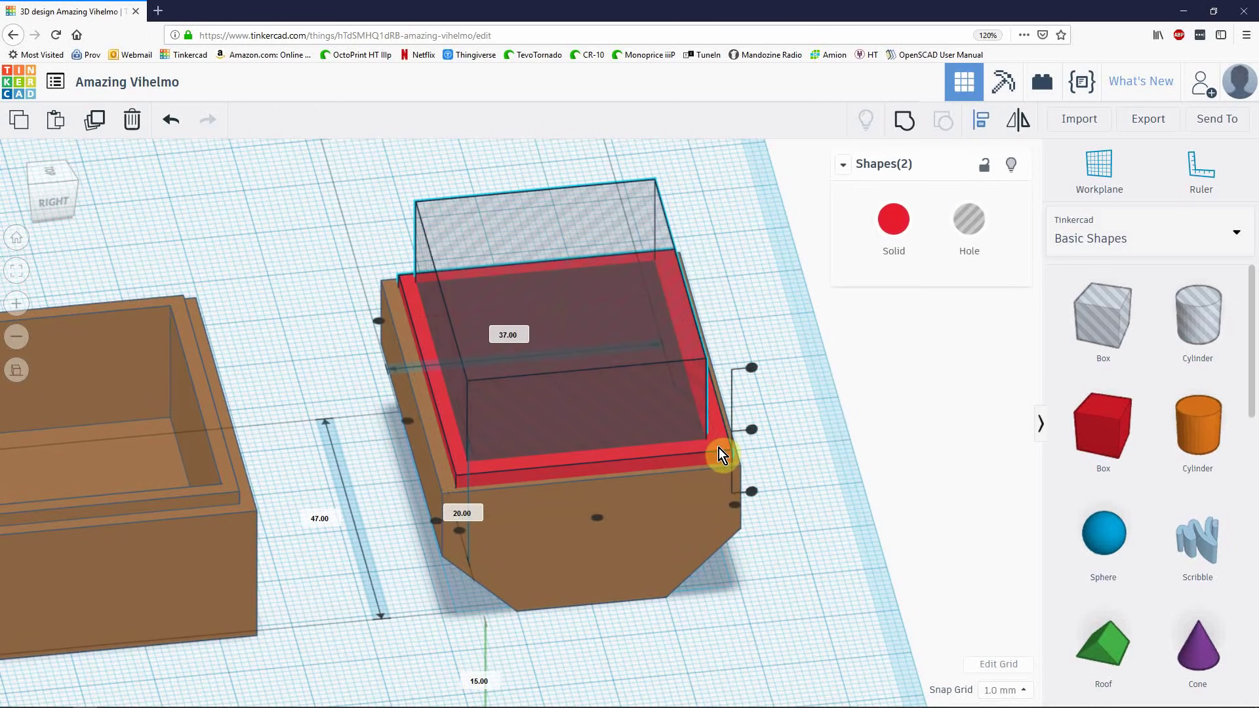
left_click(599, 521)
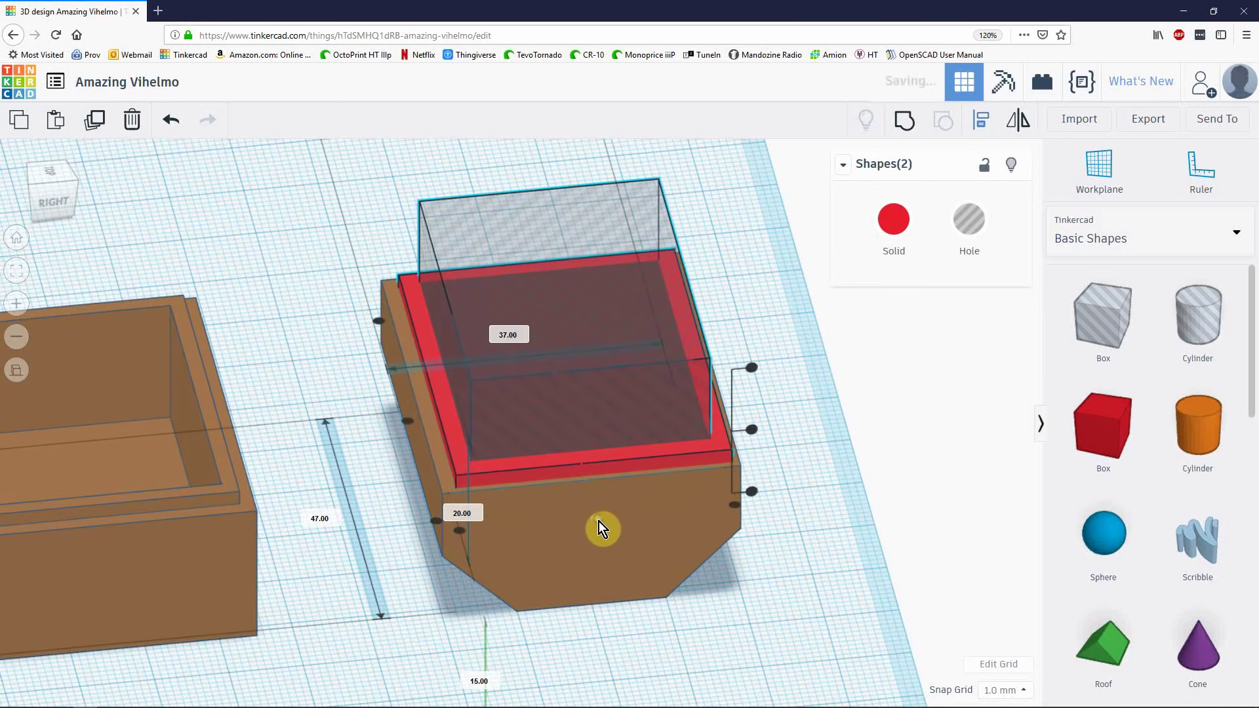
left_click(402, 422)
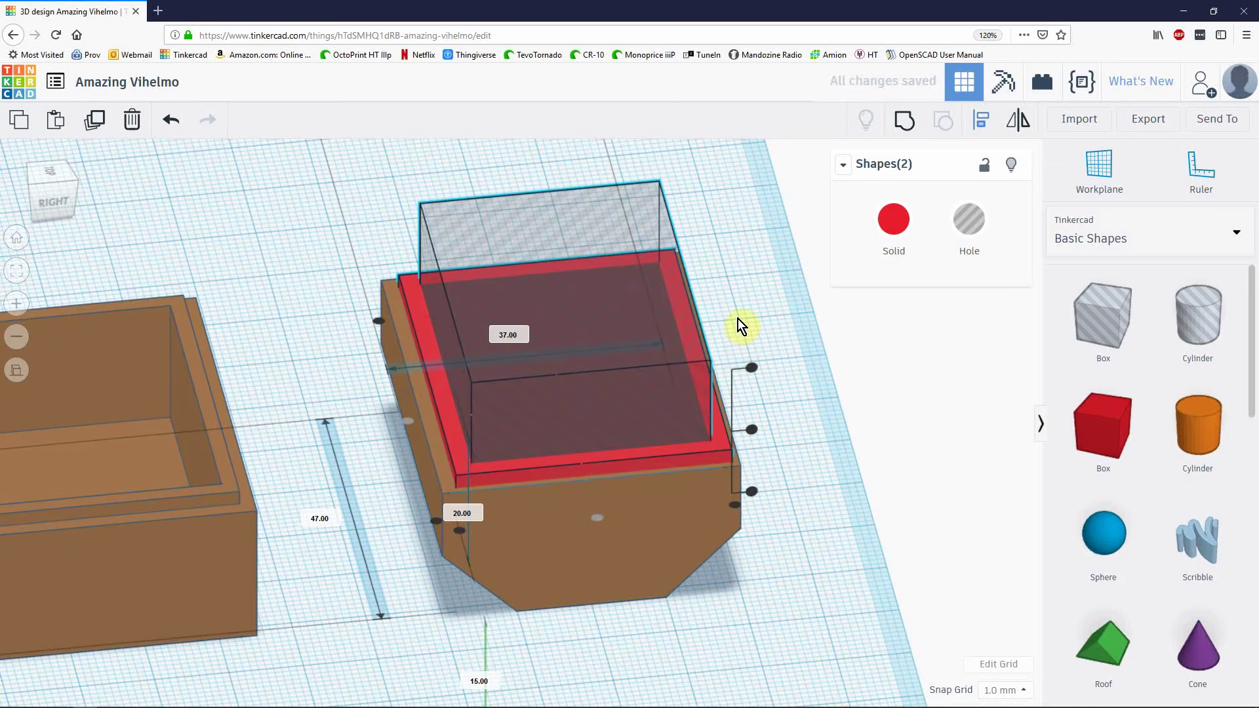
key("Escape")
key("ctrl+g")
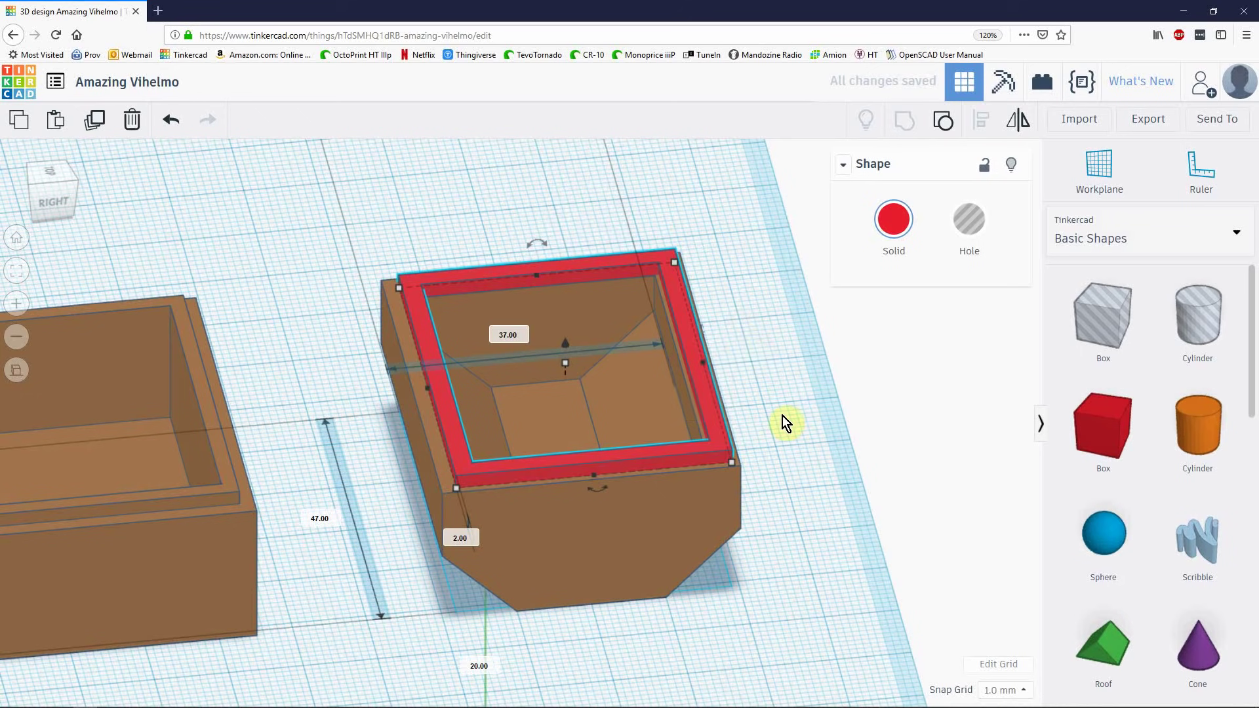
- Align the regrouped red frame and the lid on their centres along the length and the depth
left_click(691, 516, "shift")
key("l")
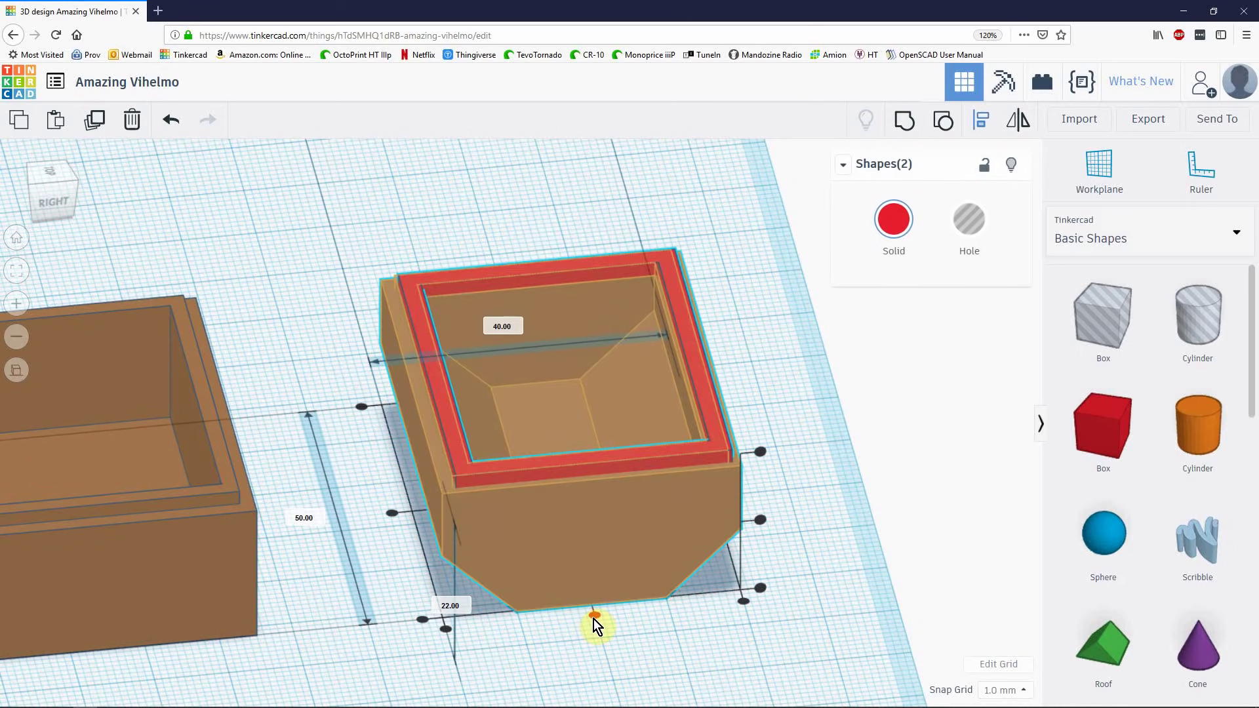
left_click(594, 617)
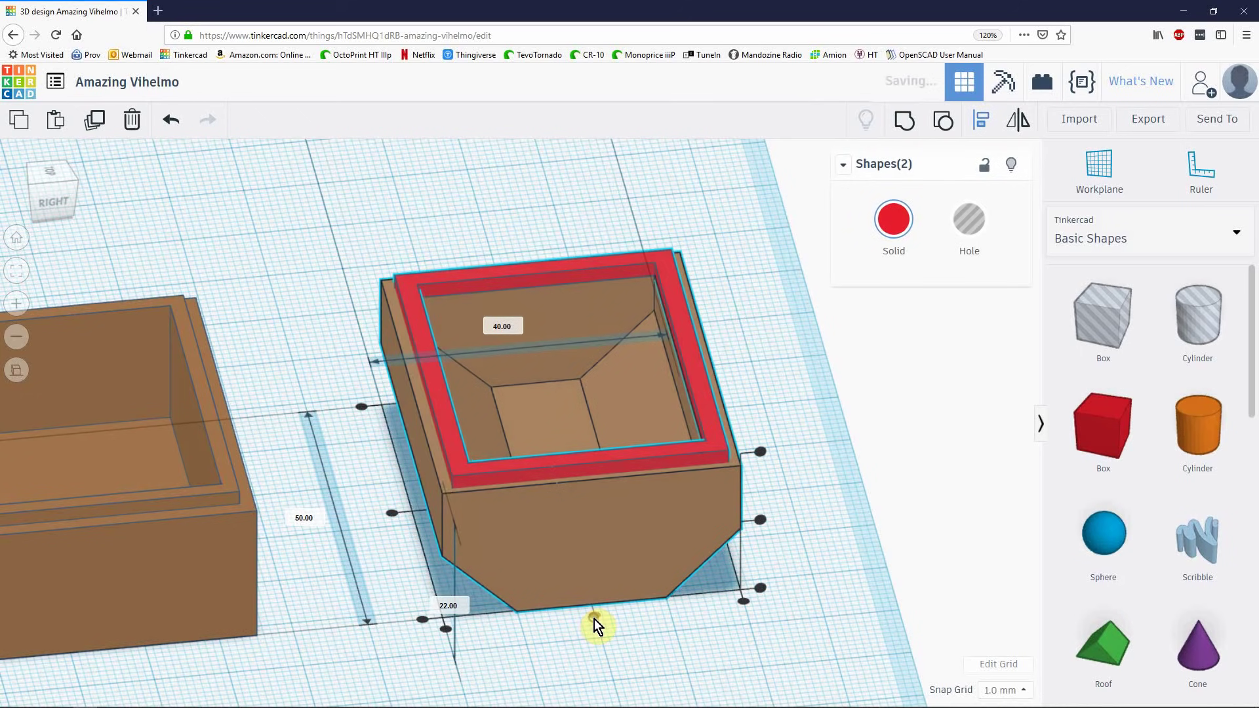
left_click(390, 513)
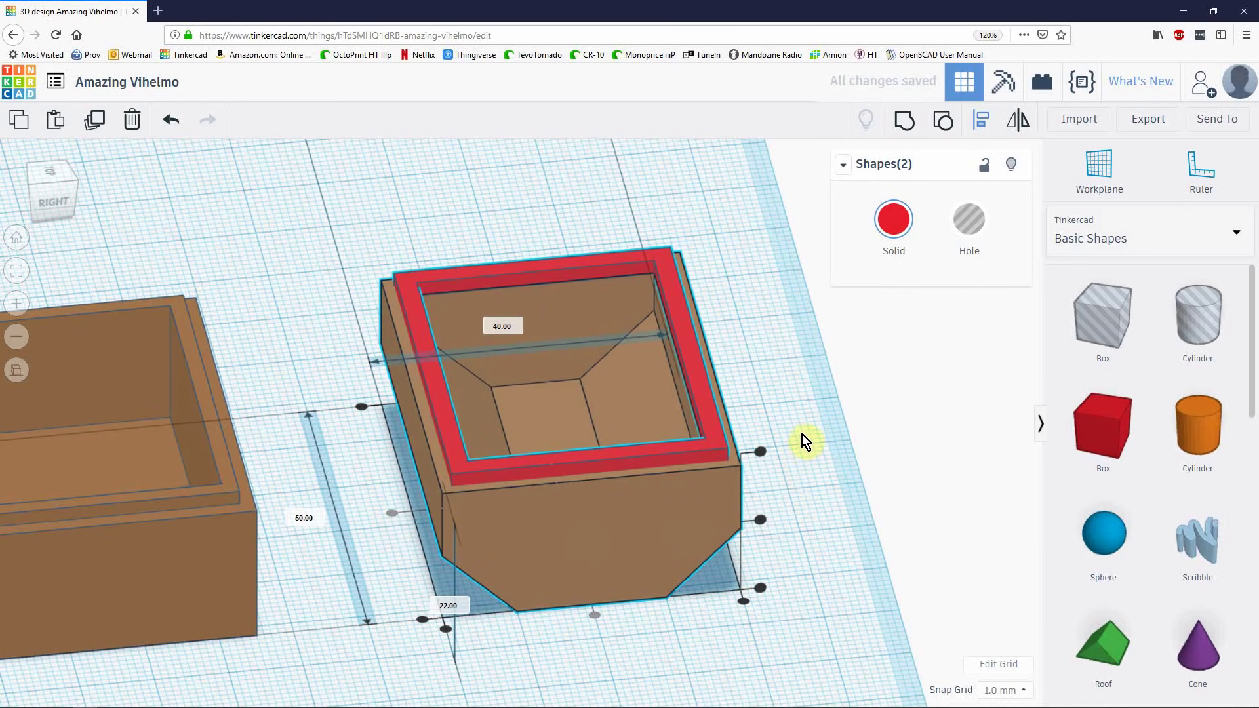
- Lower the red frame by 2 mm into the lid's rim
left_click(713, 419)
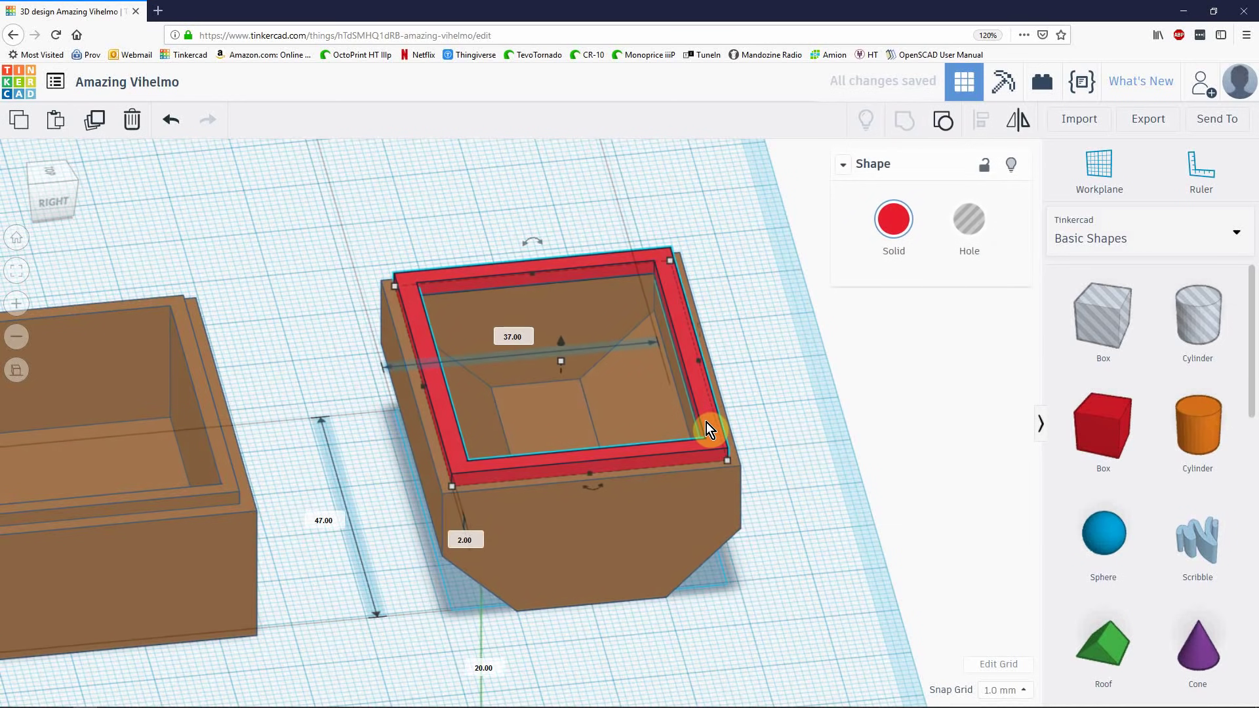
key("ctrl+Down")
key("ctrl+Down")
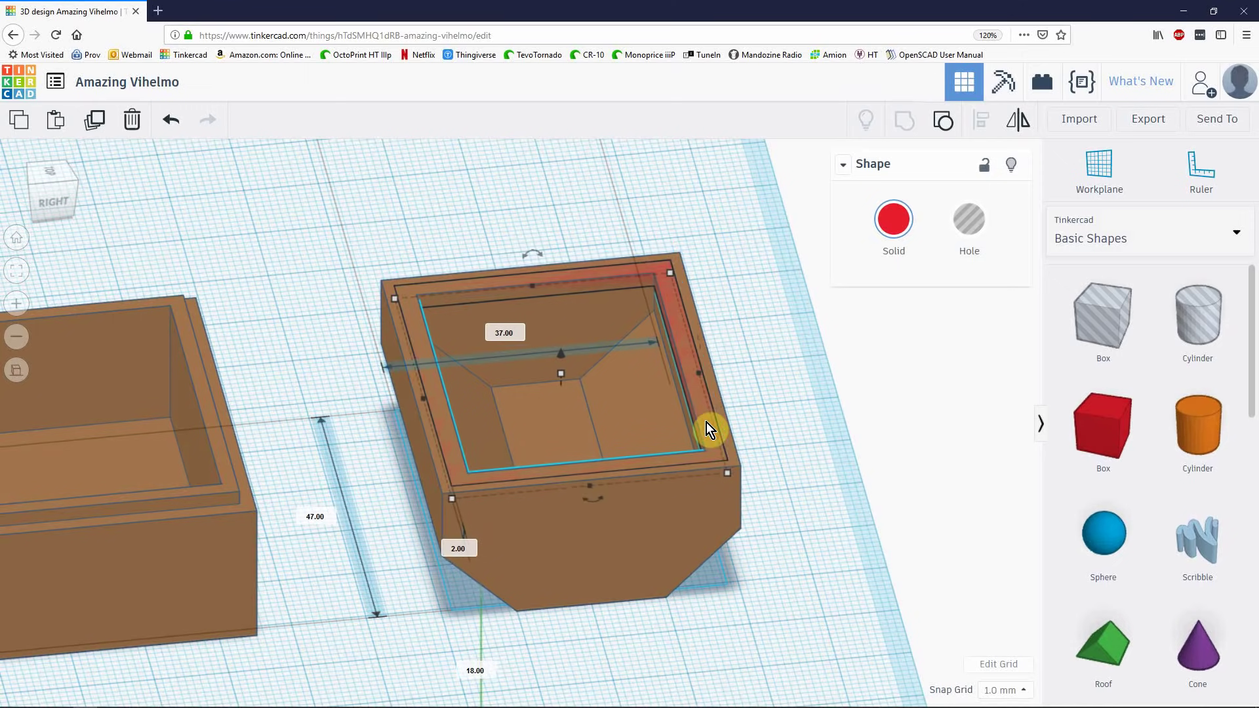
right_click_drag(816, 438, 773, 490)
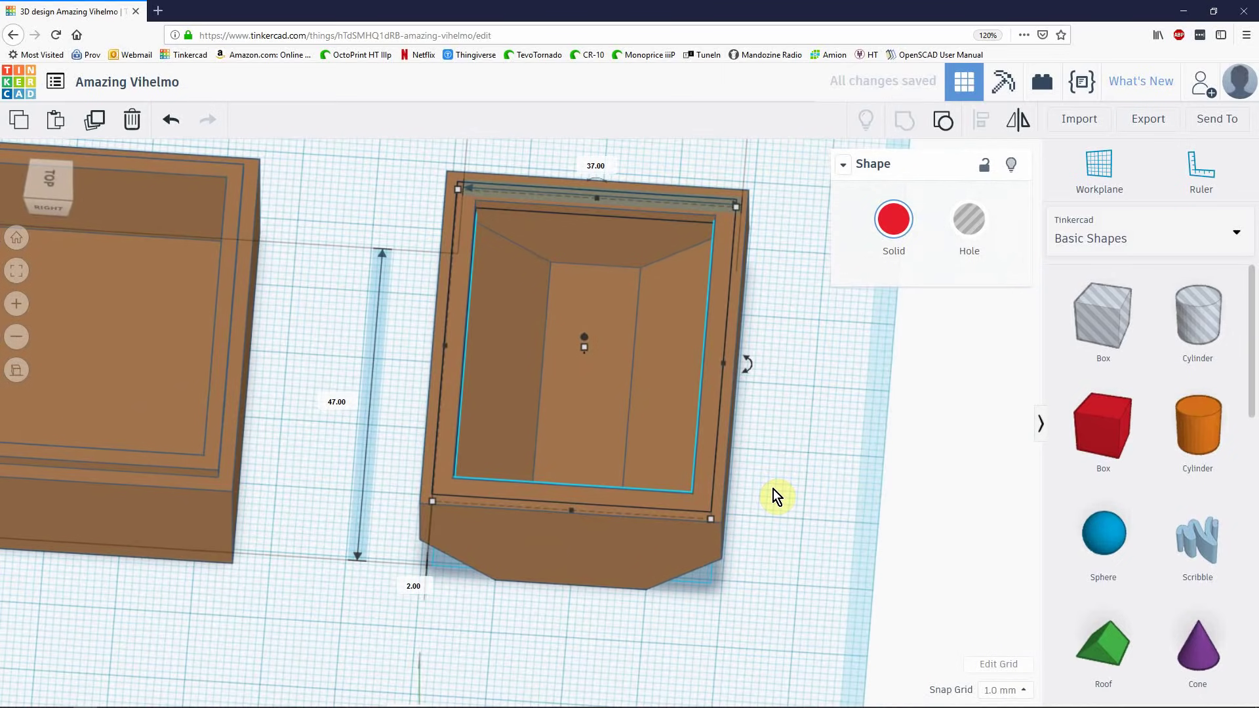
- Try to form the lid's recess by grouping the lowered red frame with the lid
right_click_drag(449, 592, 592, 543)
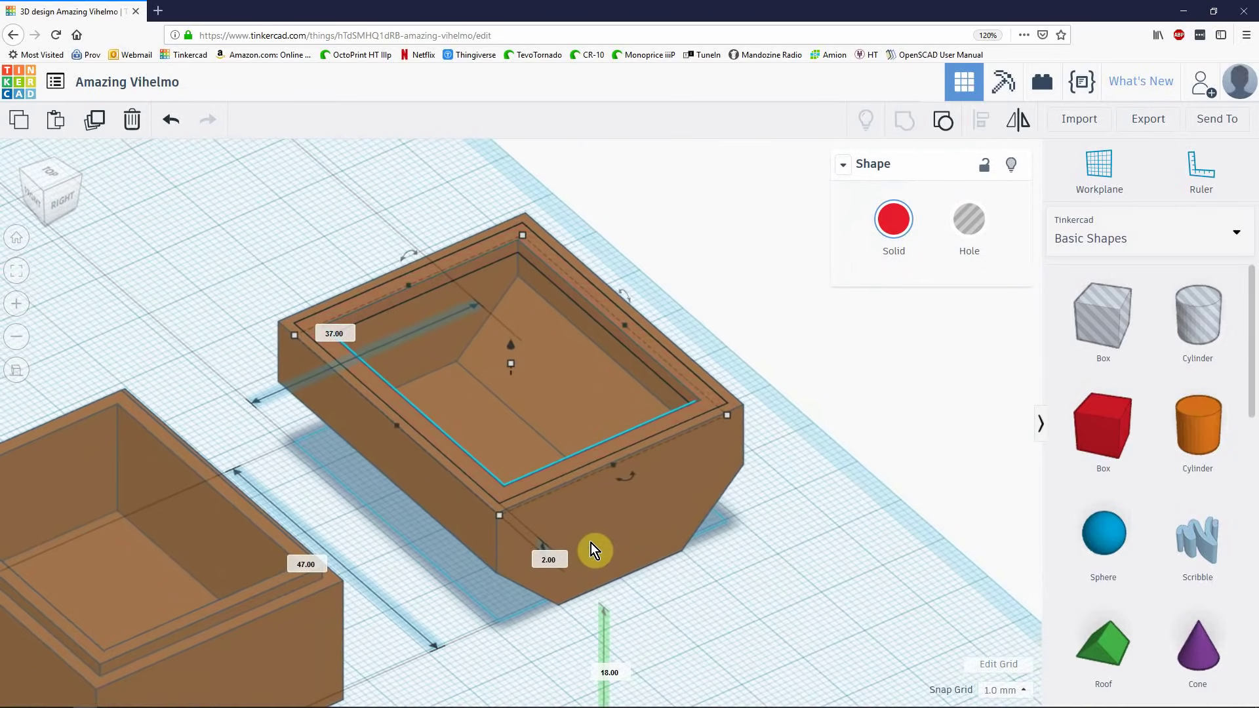
left_click(734, 542)
right_click_drag(821, 485, 753, 480)
left_click(569, 596)
key("ctrl+g")
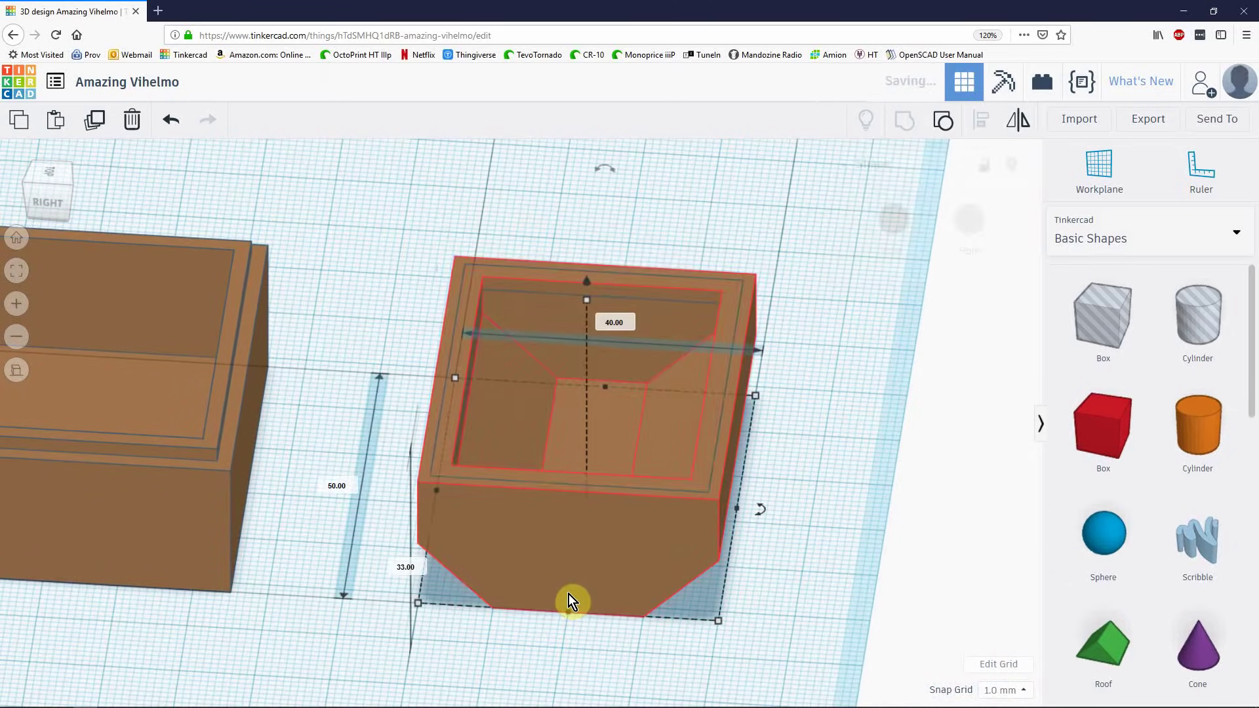
right_click_drag(792, 511, 911, 480)
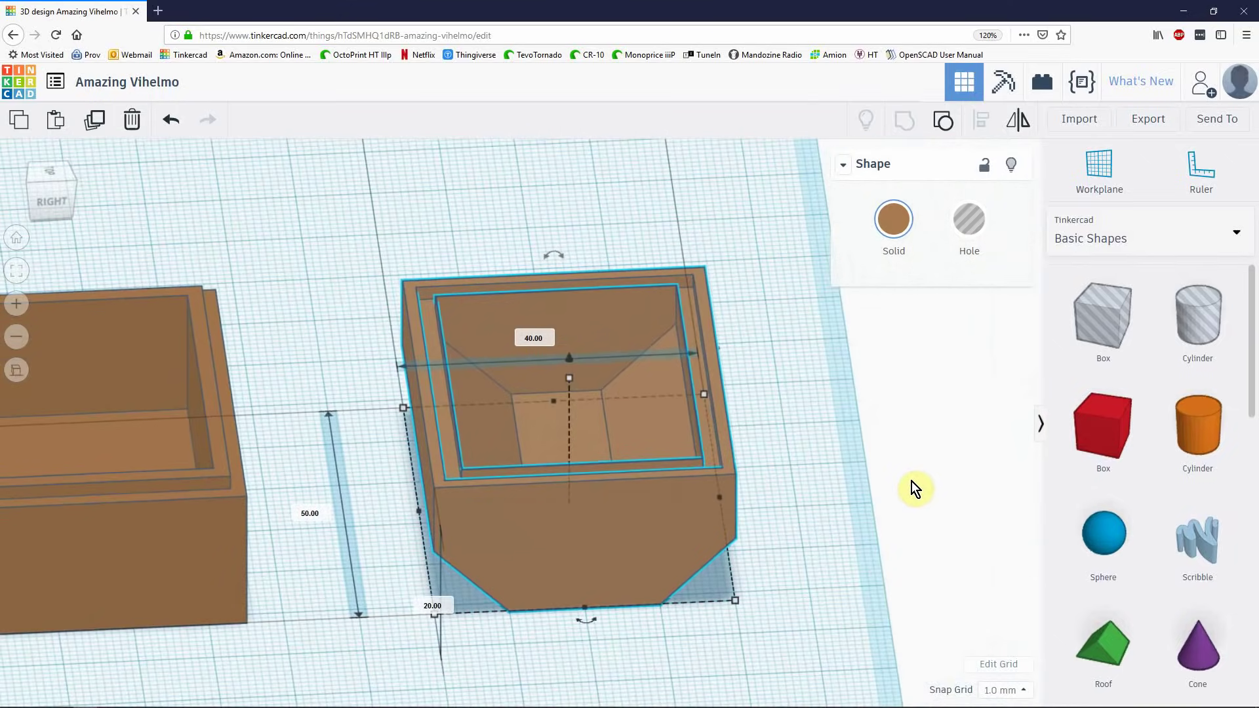
- Undo back to the separate box hole and red plate above the lid, and delete the box hole
key("ctrl+z")
key("ctrl+z")
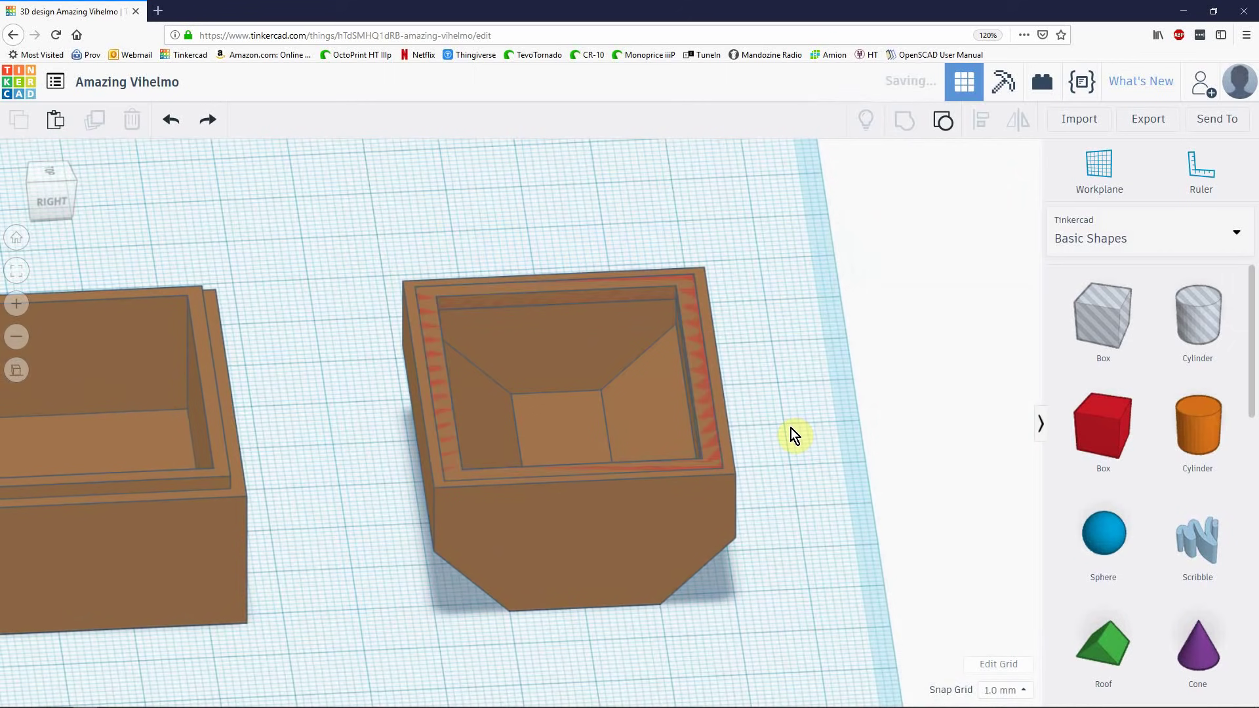
key("ctrl+z")
key("ctrl+z")
key("ctrl+z")
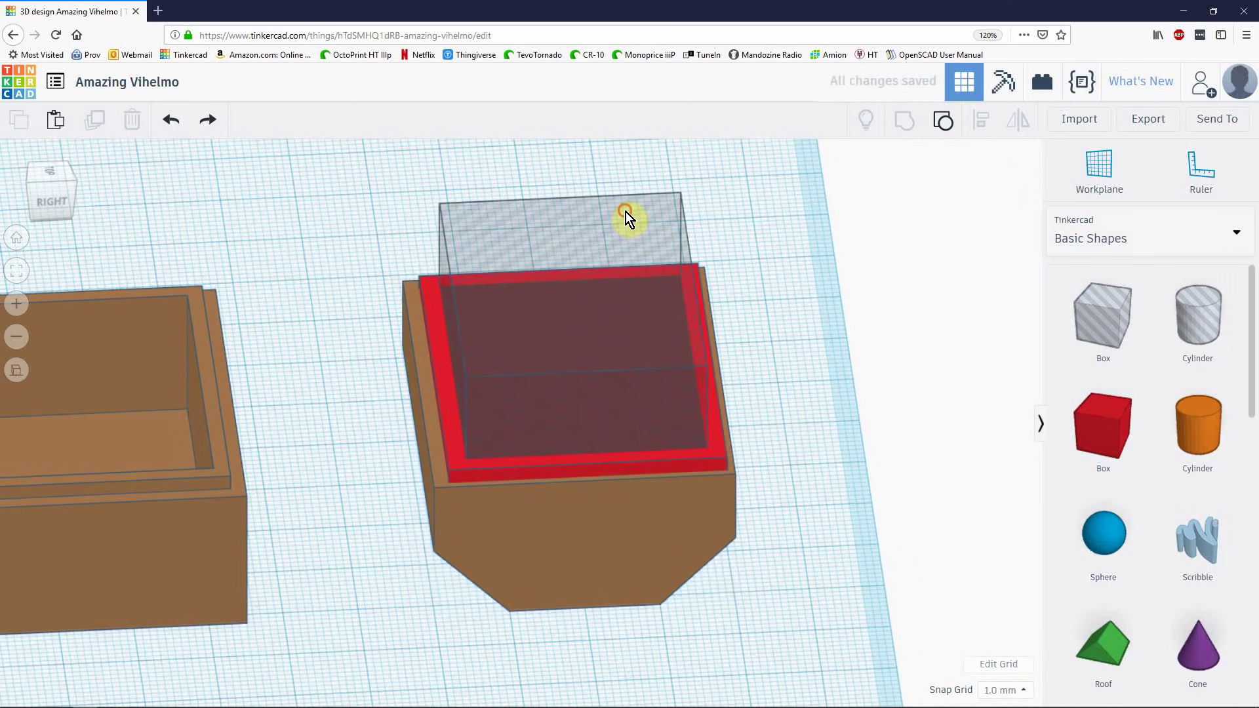
left_click(625, 211)
key("Delete")
- Align the red plate and the lid on their centres along the length
left_click(575, 405)
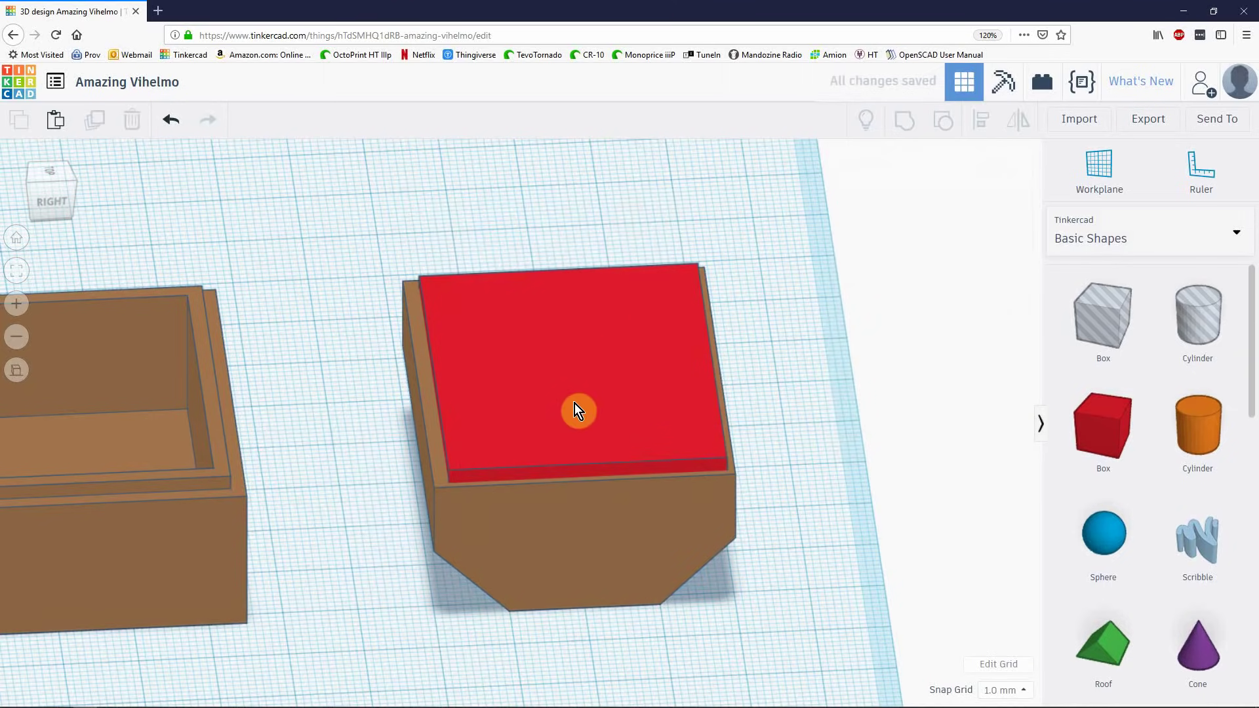
right_click_drag(771, 558, 660, 573)
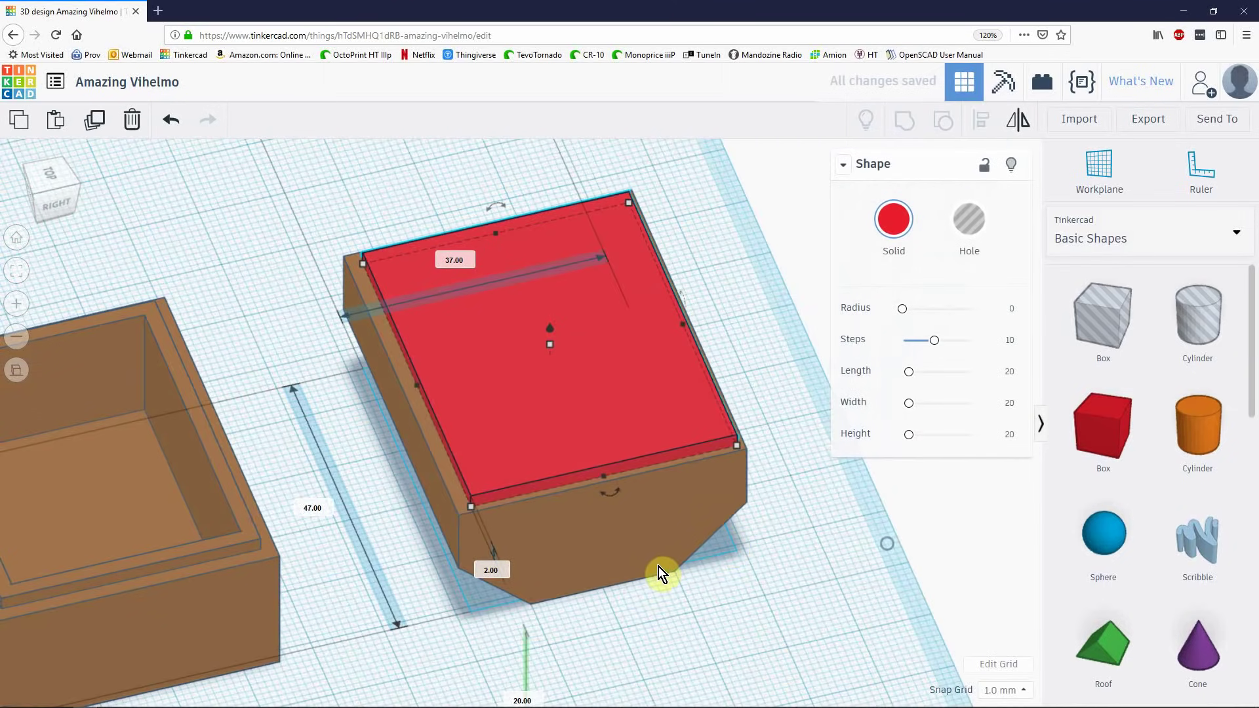
right_click_drag(820, 573, 569, 366)
left_click(637, 530, "shift")
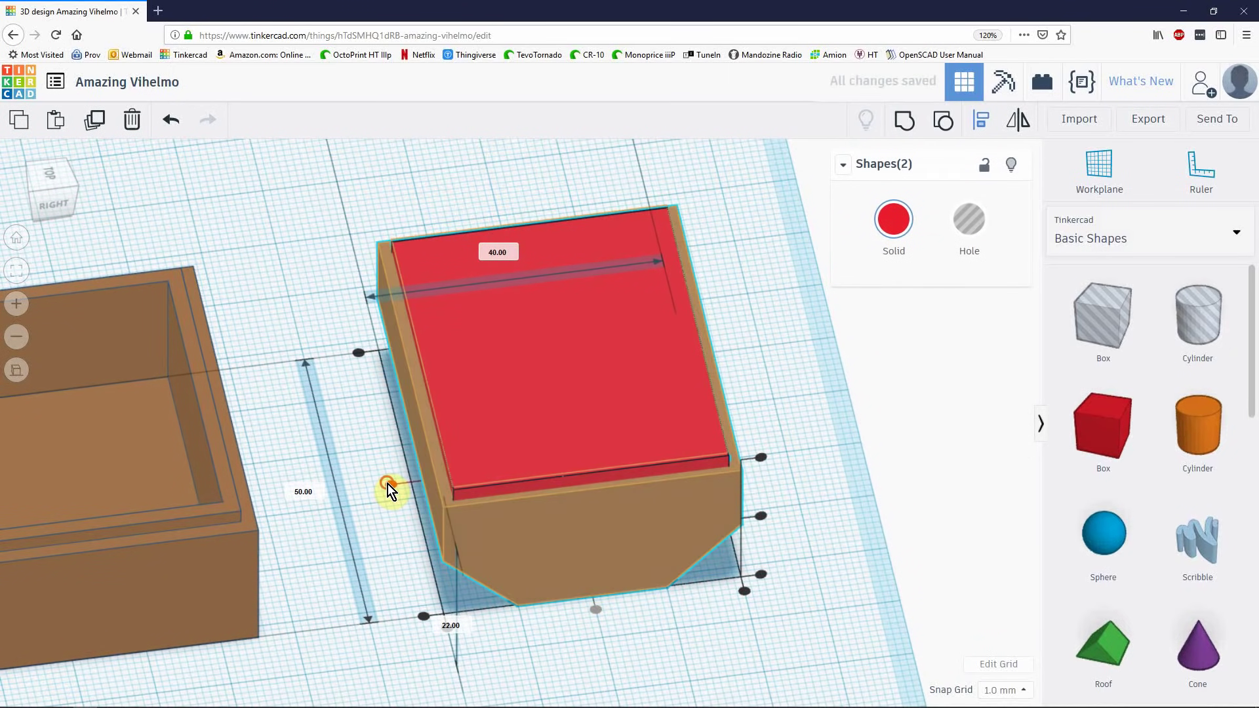
left_click(809, 452)
- Turn the red plate into a hole sunk 2 mm into the lid's rim and group it with the lid to cut the recess
left_click(661, 402)
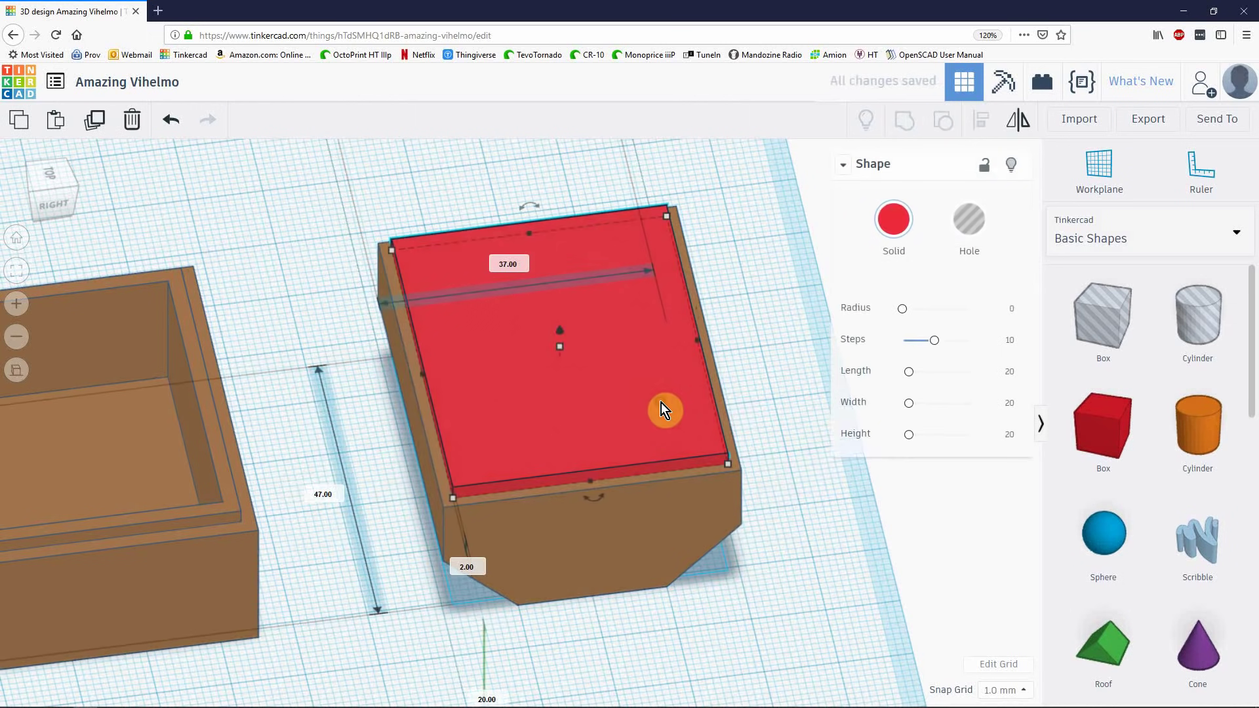
key("d")
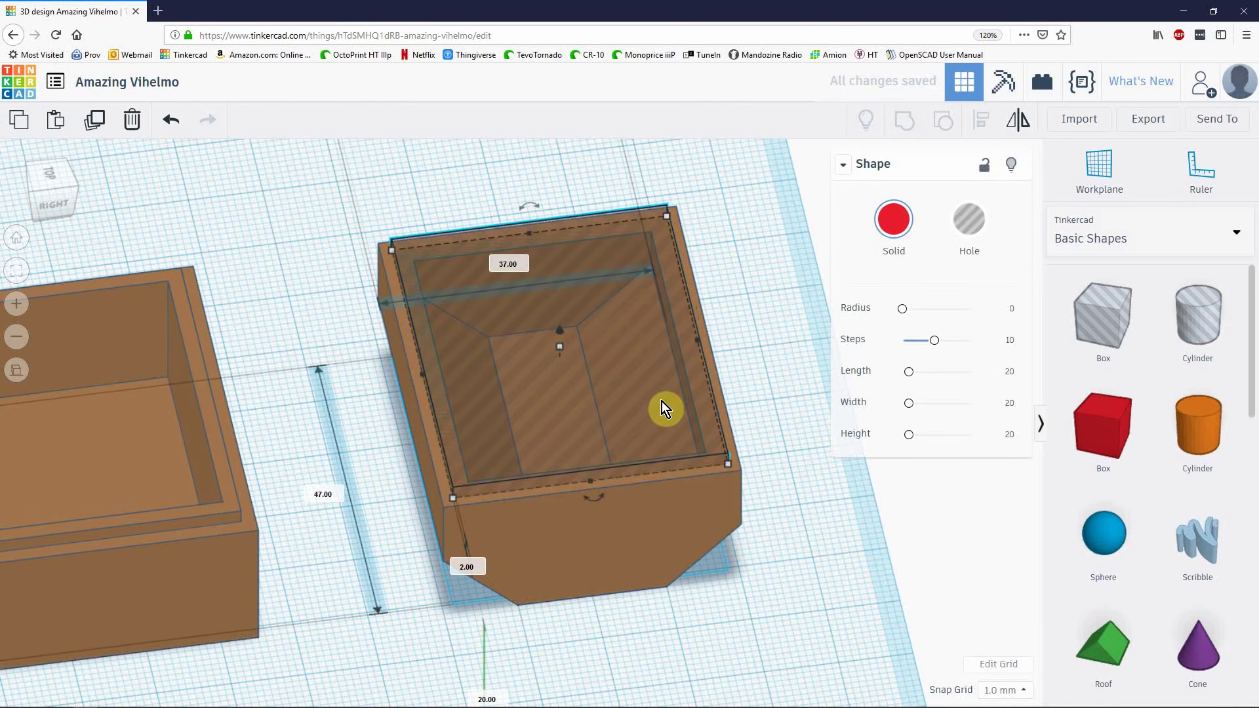
left_click(627, 541)
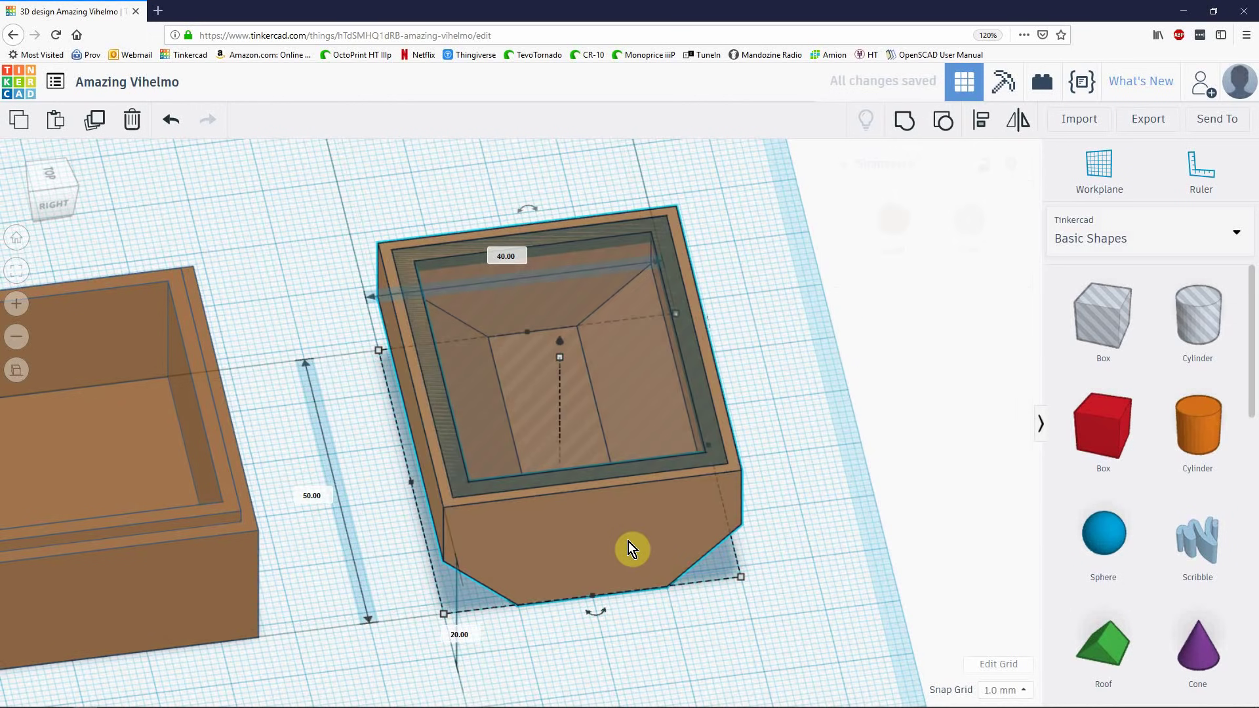
left_click(874, 500)
mouse_move(875, 499)
right_mouse_down()
mouse_move(554, 461)
mouse_move(427, 478)
mouse_move(304, 466)
mouse_move(934, 454)
mouse_move(487, 523)
mouse_move(717, 360)
mouse_move(754, 365)
right_mouse_up()
- Make the grouped lid transparent
left_click(487, 522)
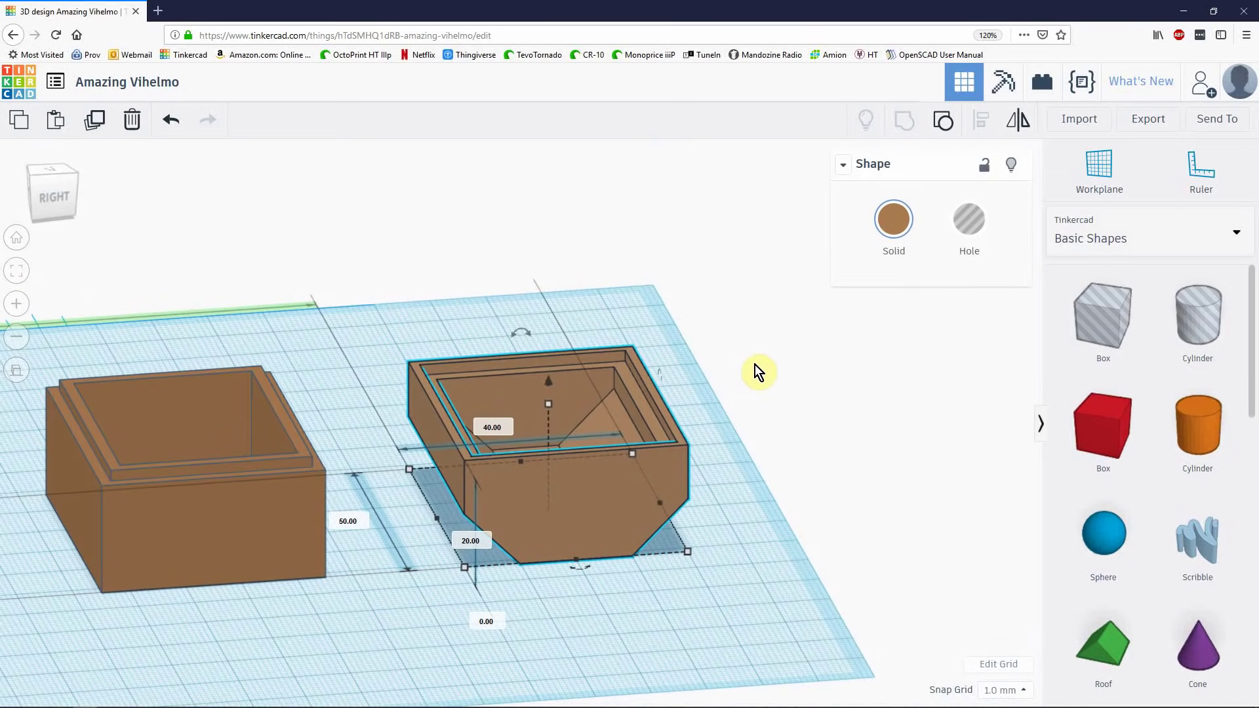
left_click(892, 216)
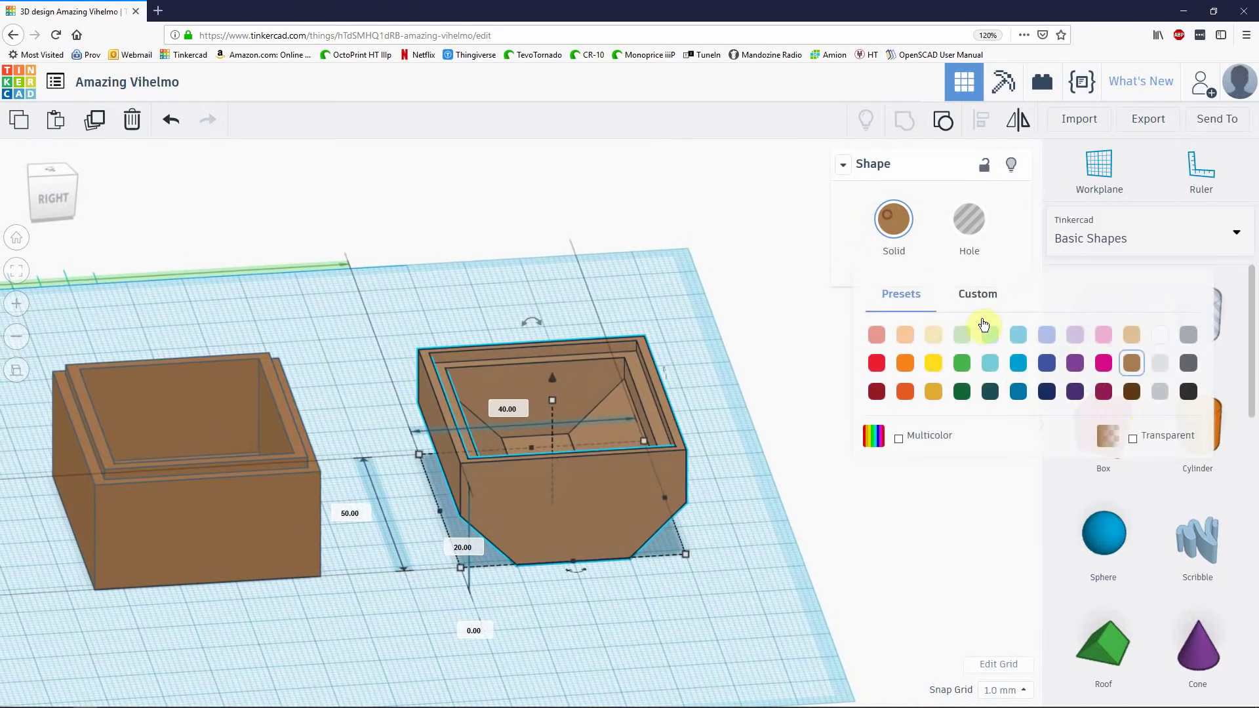
left_click(1136, 441)
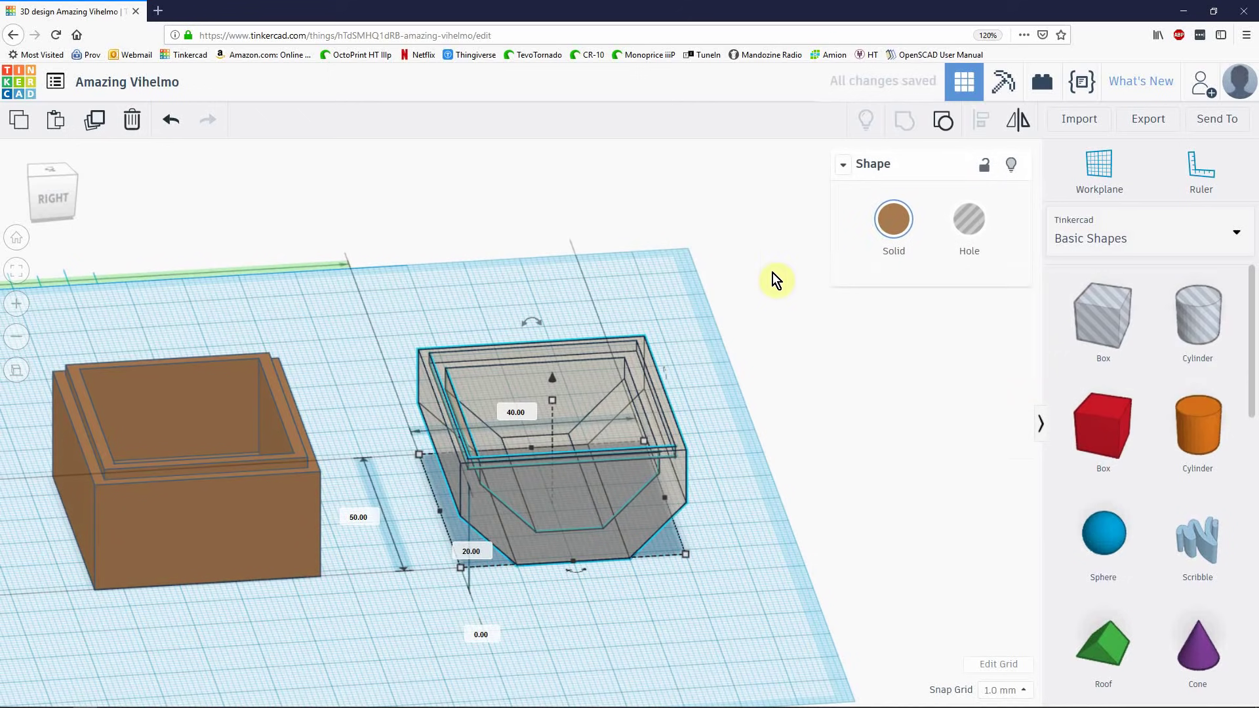
left_click(884, 221)
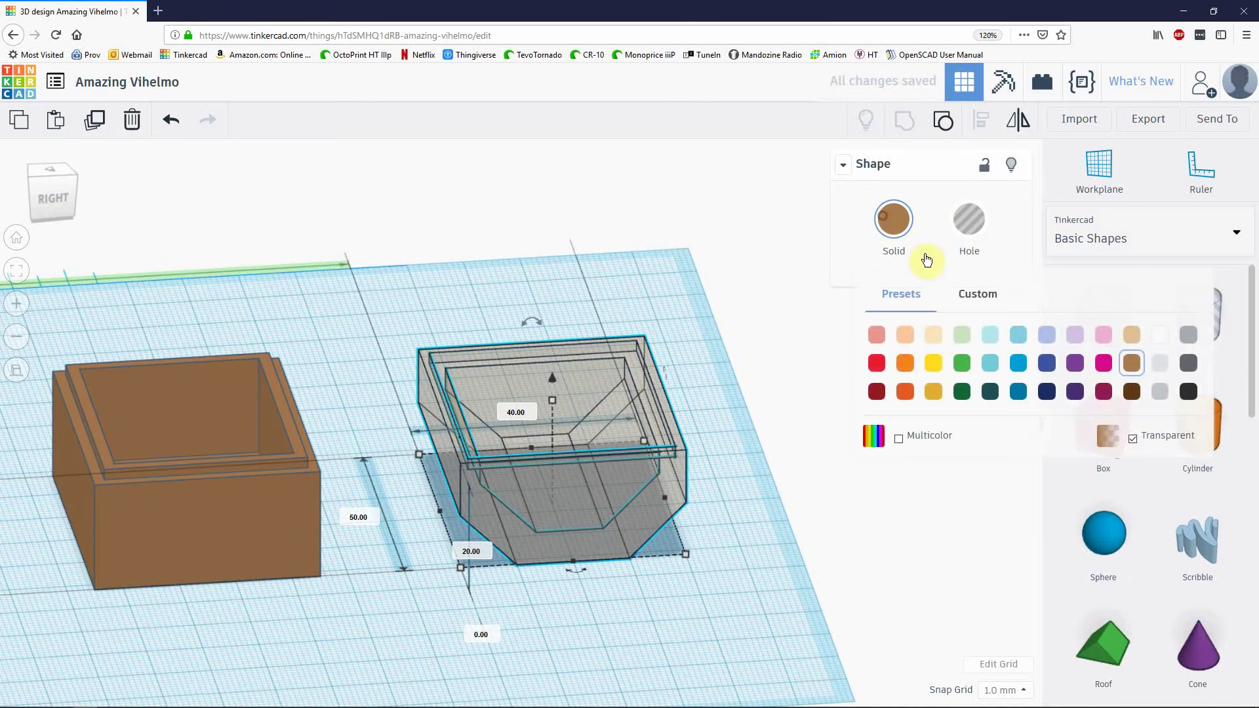
left_click(893, 593)
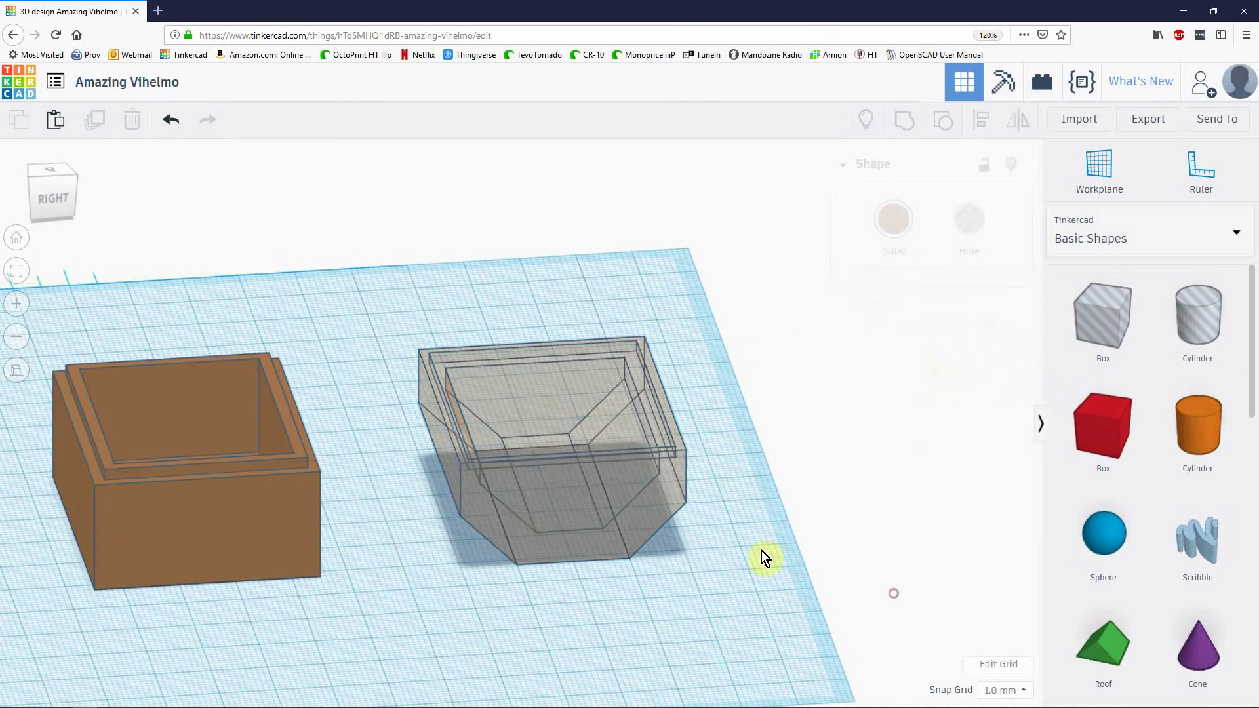
- Flip the lid upright by rotating it 180° and move it horizontally until it lines up with the base
left_click(546, 457)
left_click_drag(540, 332, 525, 435)
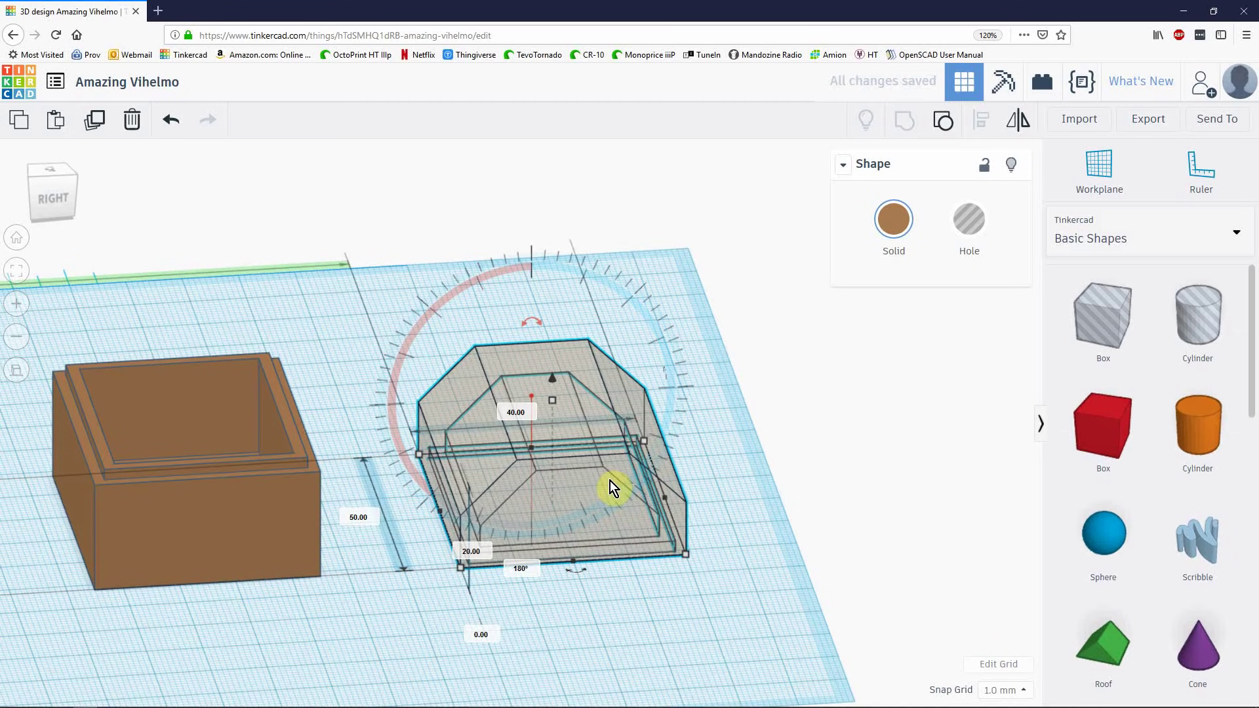
key("Left")
key("Left")
key("Left")
key("Left")
key("Left")
key("Left")
key("Left")
key("Left")
key("Left")
key("Left")
key("Left")
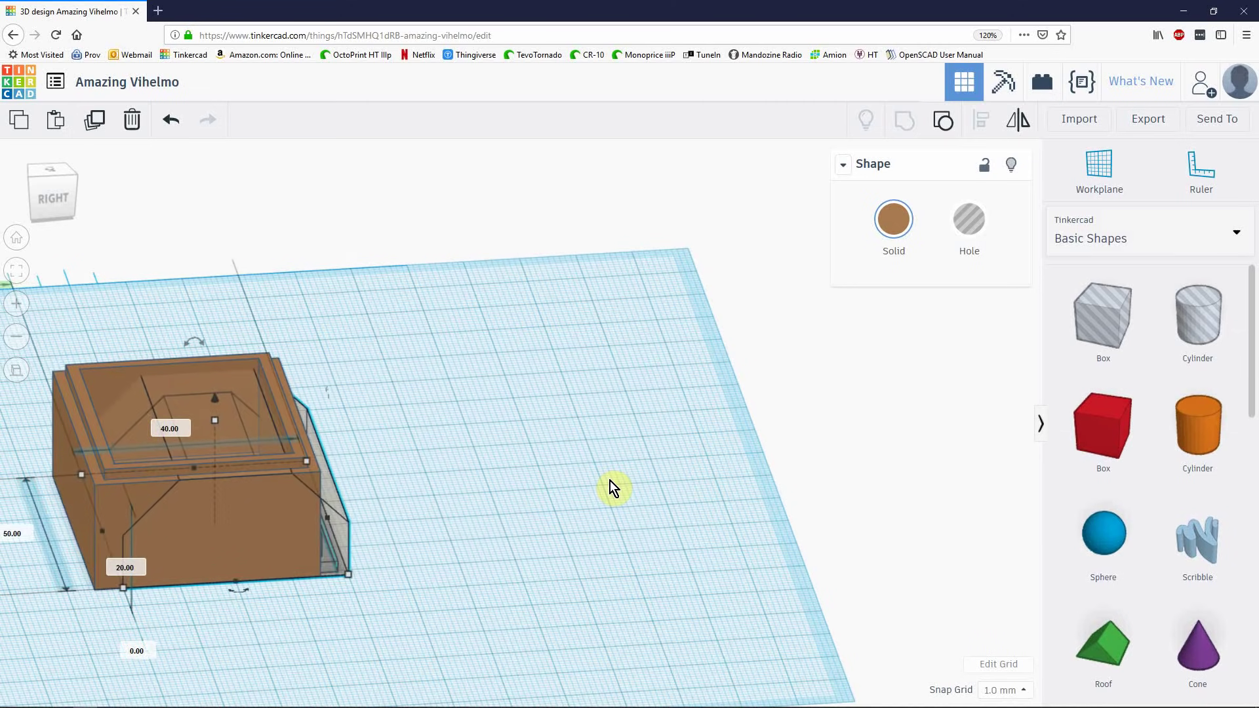
key("Right")
key("Right")
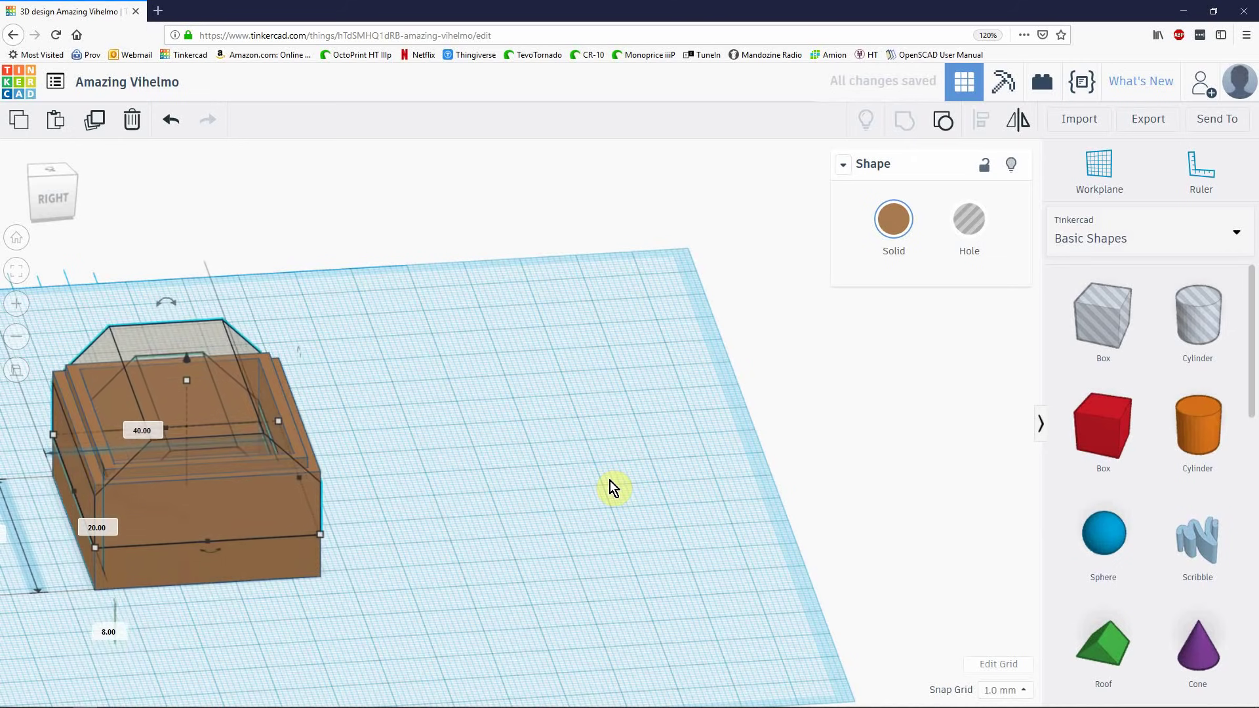
- Raise the lid to 20 mm above the workplane so it rests on the base
key("ctrl+Up")
key("ctrl+Up")
key("ctrl+Up")
key("ctrl+Up")
key("ctrl+Up")
key("ctrl+Up")
key("ctrl+Up")
key("ctrl+Up")
key("ctrl+Up")
key("ctrl+Up")
key("ctrl+Up")
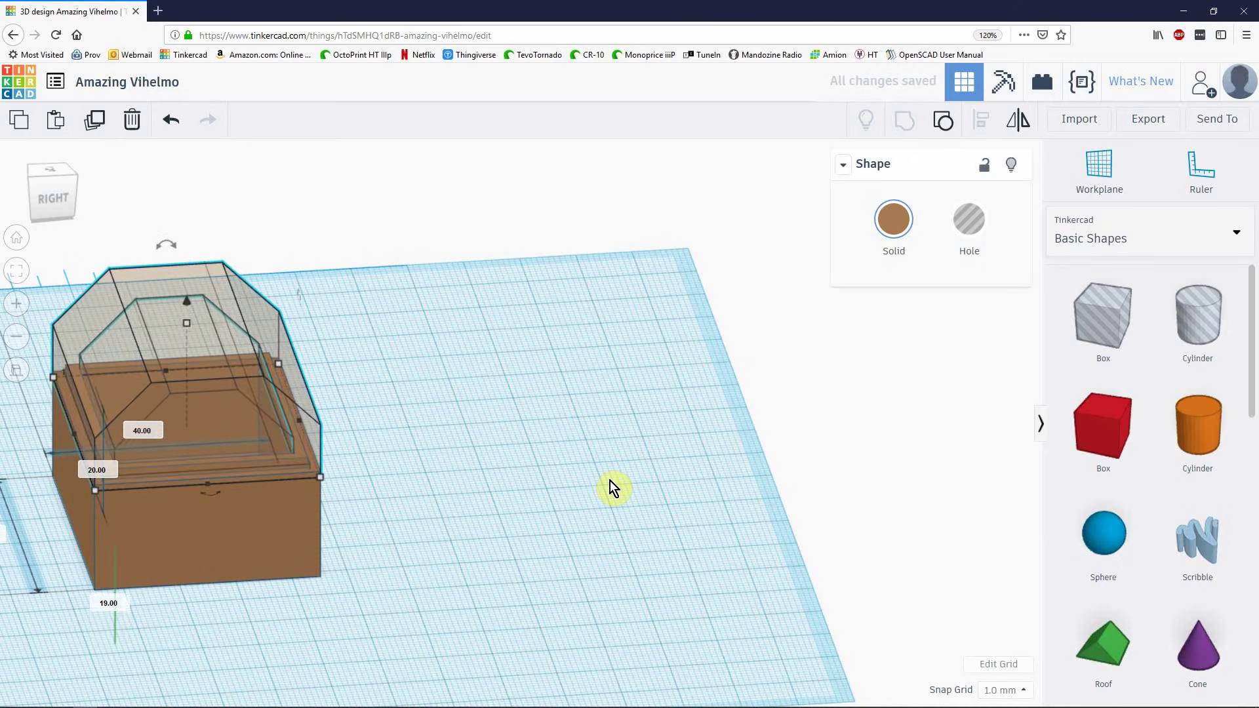
key("ctrl+Up")
key("f")
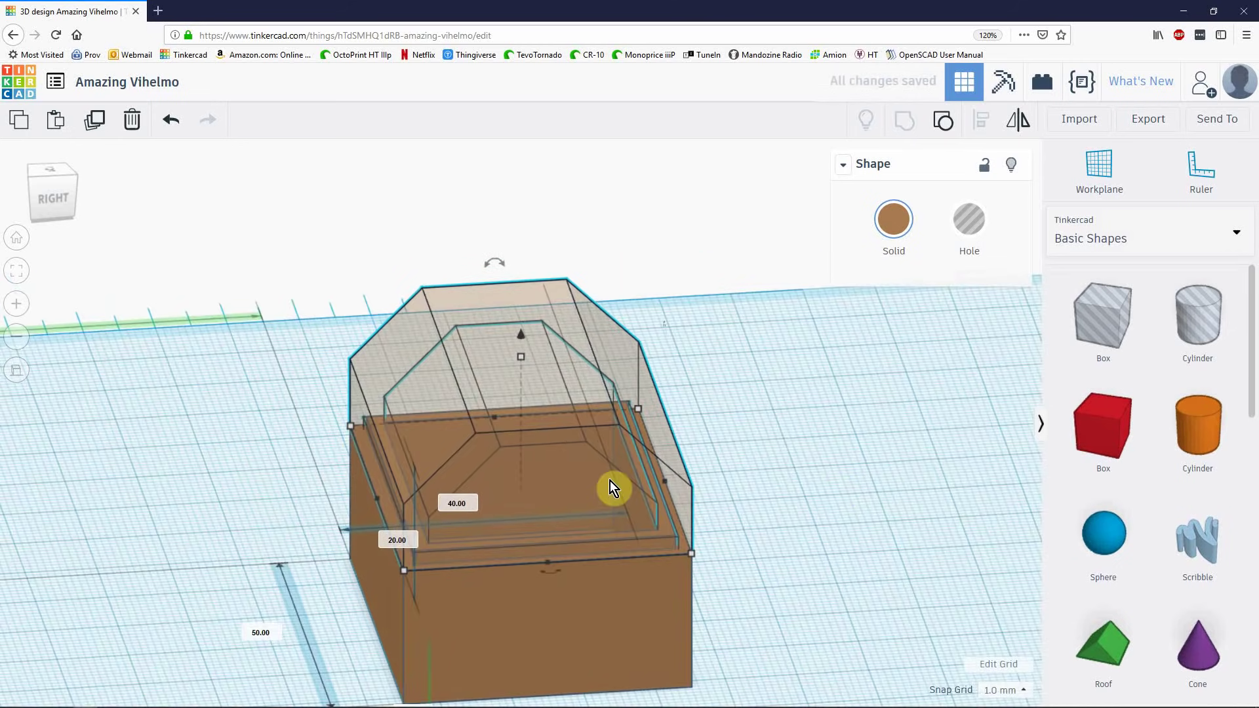
- Examine how the lid's recess fits the base lip from the right side, lifting the lid and lowering it back
left_click(843, 480)
right_click_drag(802, 482, 801, 466)
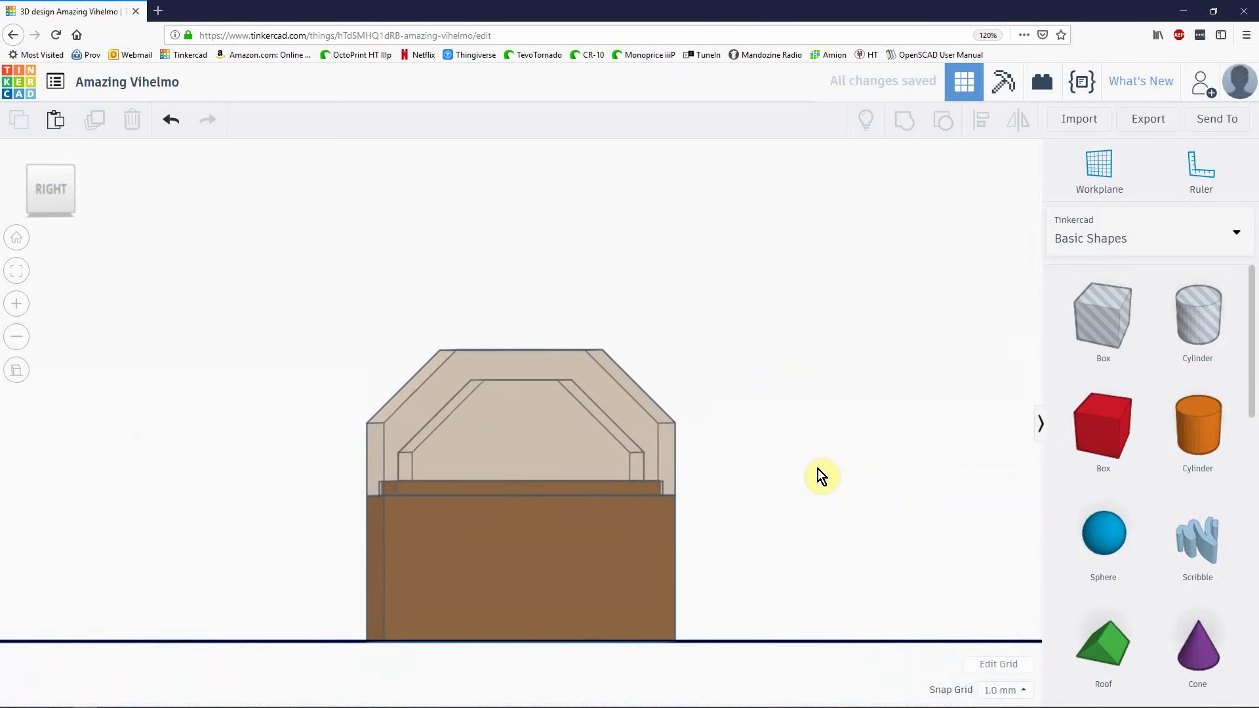
scroll(600, 502, "up", 3)
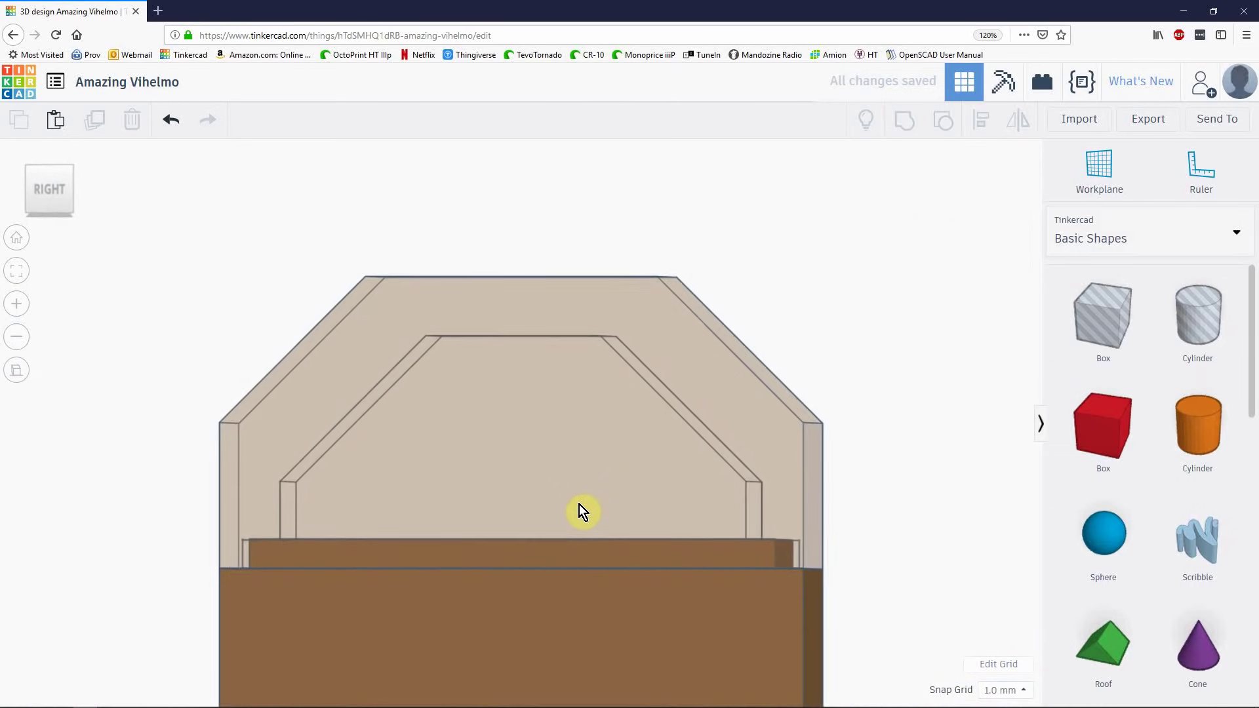
left_click(577, 475)
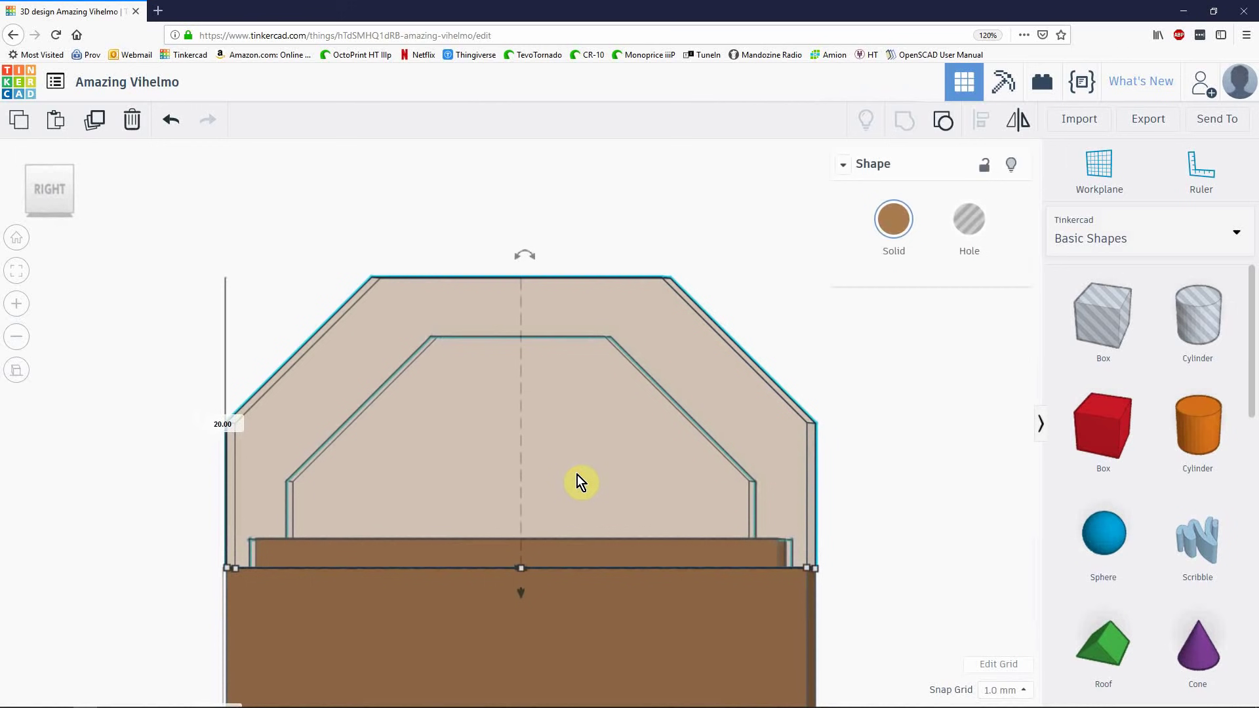
key("ctrl+Up")
key("ctrl+Up")
key("ctrl+Up")
key("ctrl+Down")
key("ctrl+Down")
key("ctrl+Down")
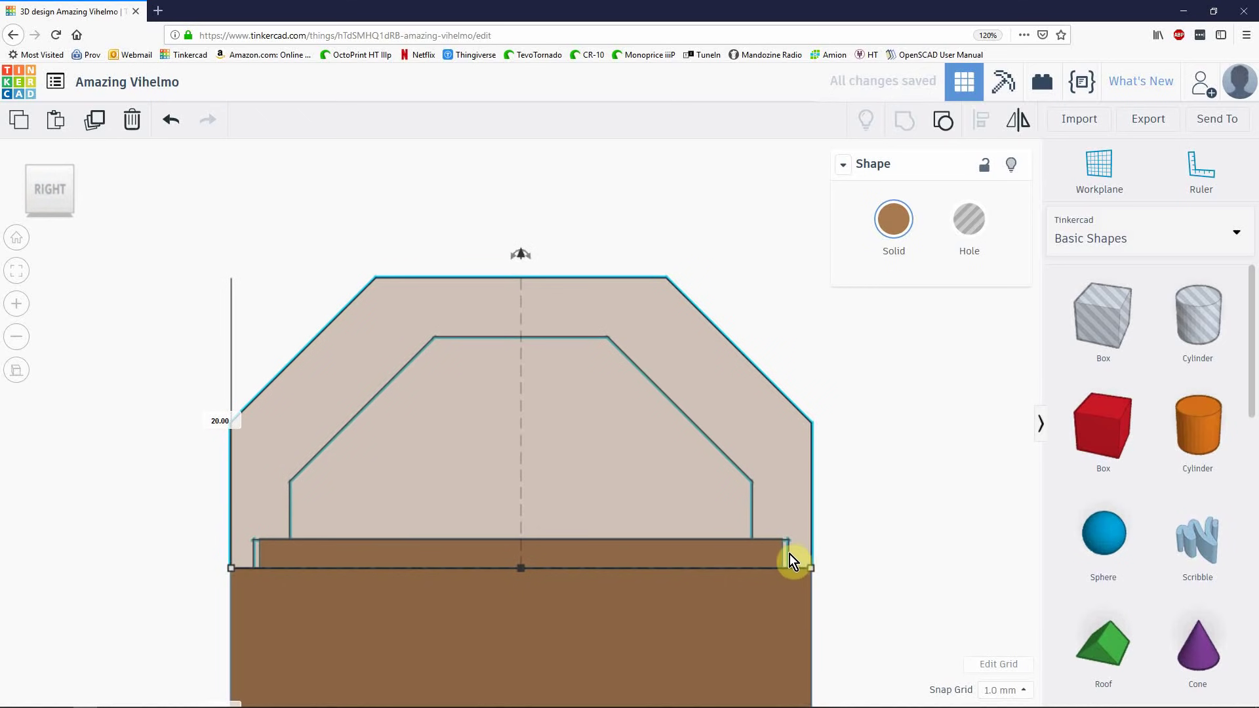
- Examine the lid's fit from the front view, lifting it 3 mm off the base and returning it
right_click_drag(259, 568, 596, 582)
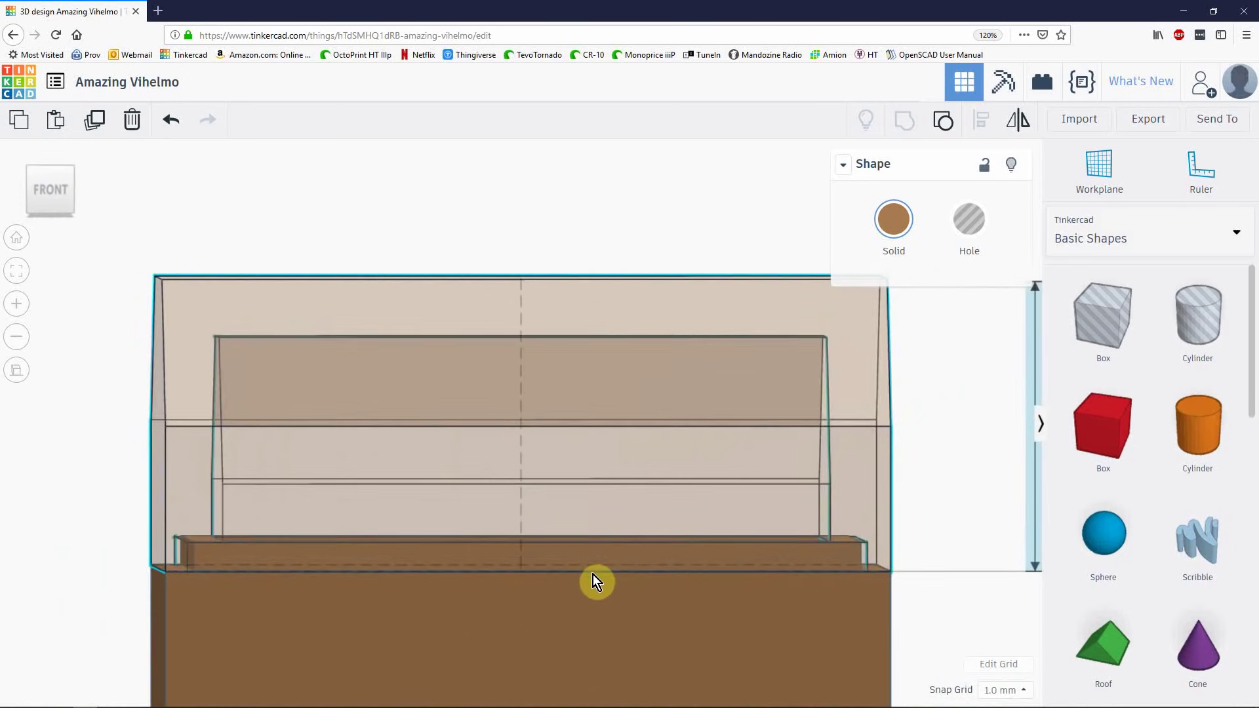
left_click(61, 195)
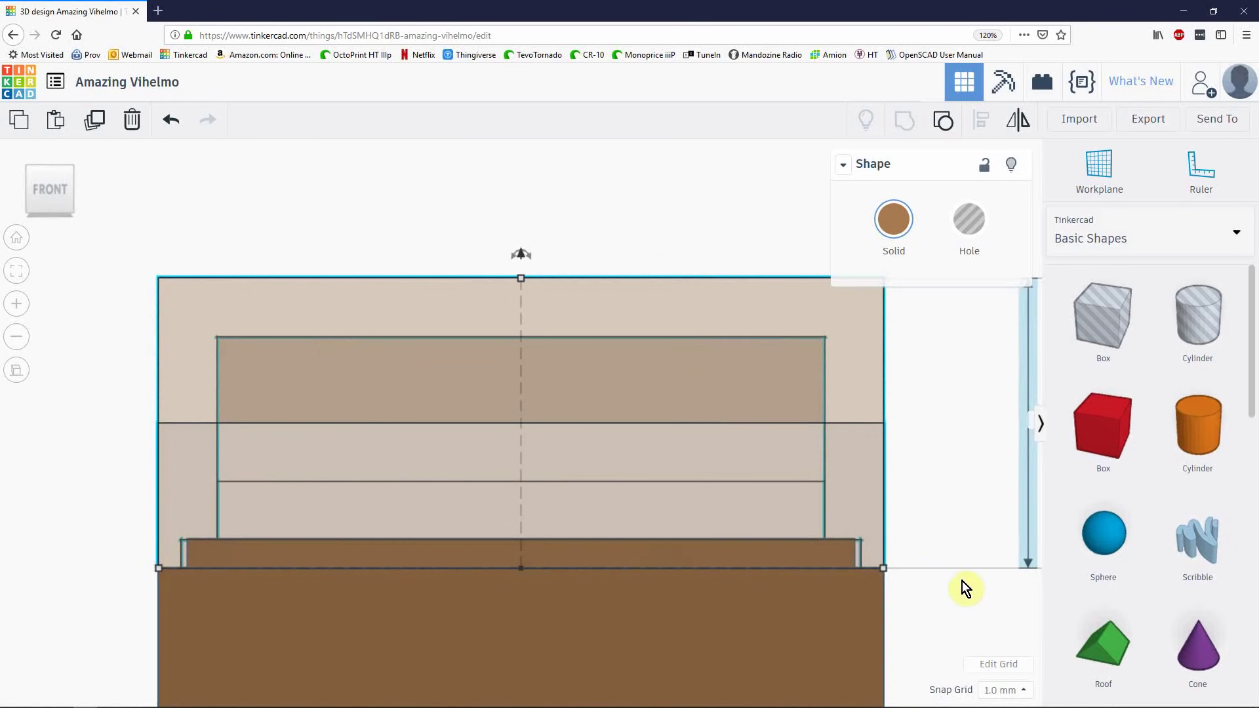
scroll(960, 636, "down", 5)
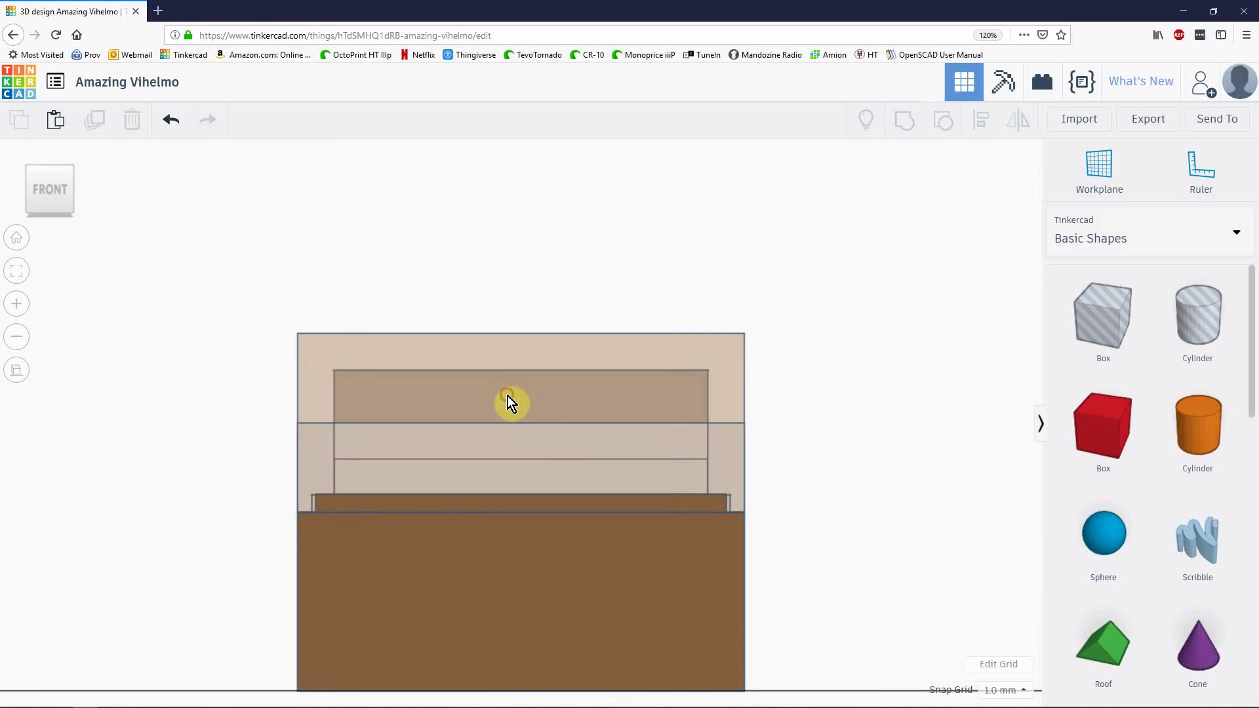
key("ctrl+Up")
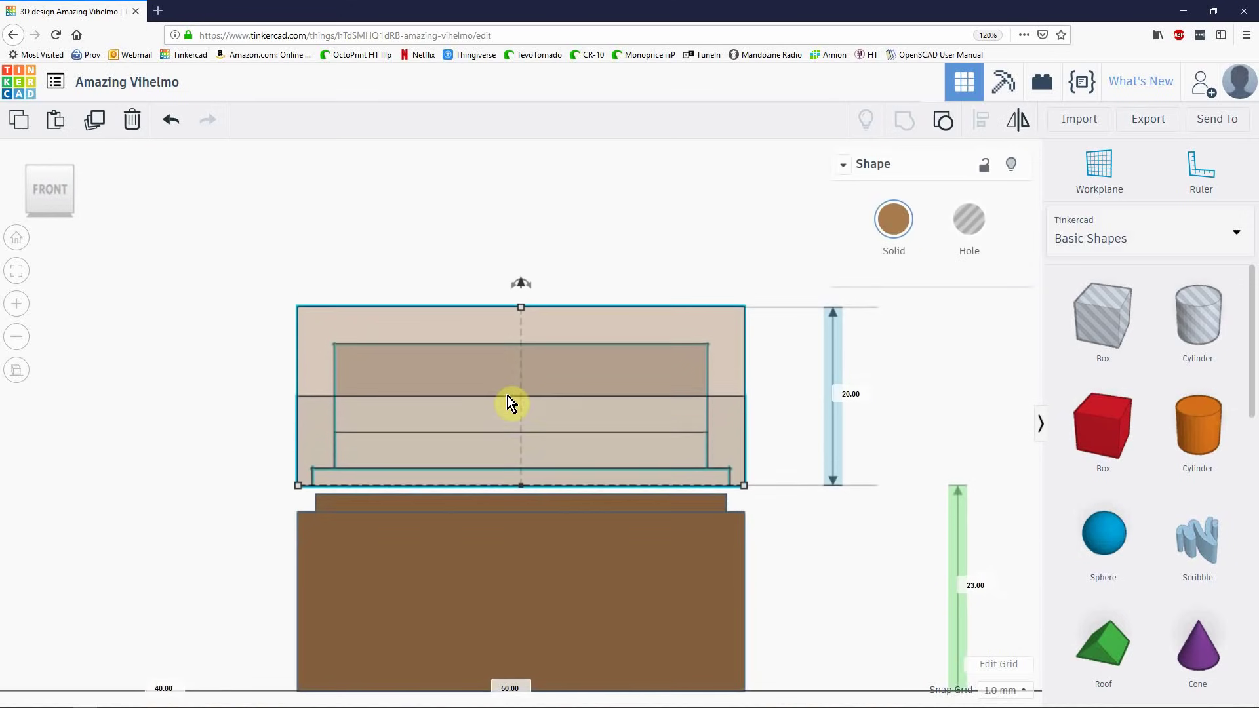
key("ctrl+Down")
left_click(829, 593)
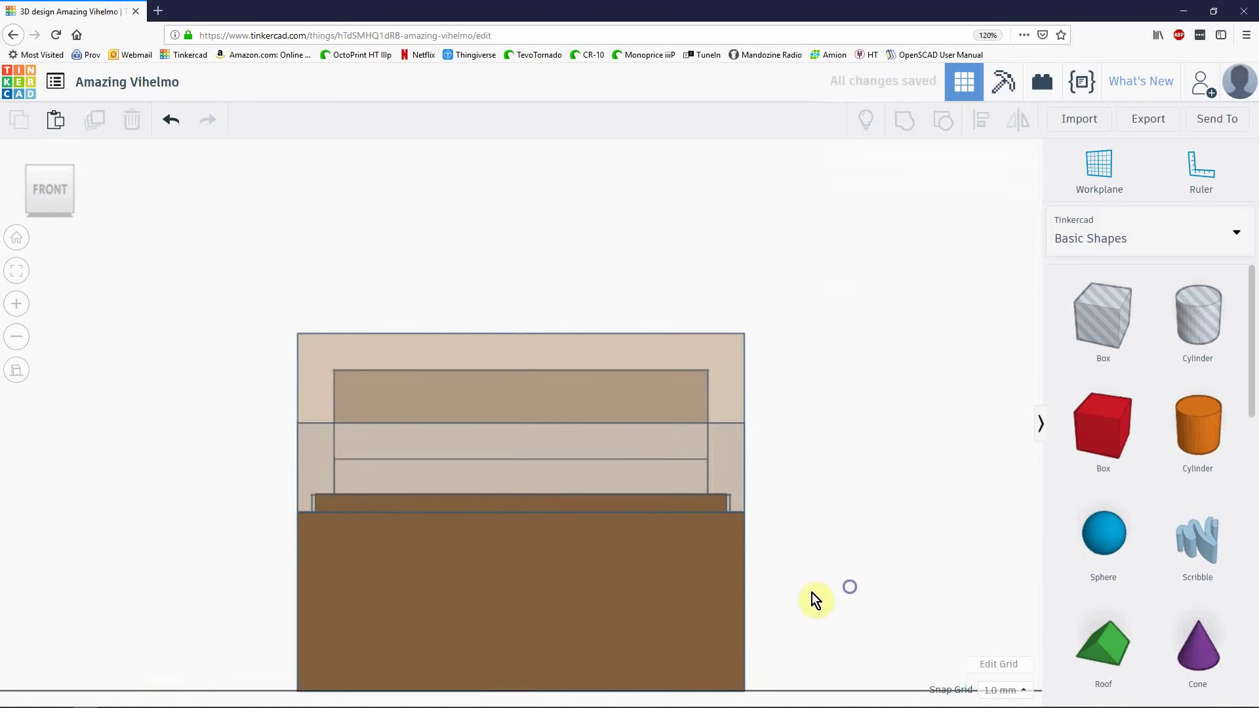
- Turn off the lid's transparency so it is solid brown like the base, and inspect the closed box from several angles
right_click_drag(812, 593, 546, 406)
left_click(546, 406)
left_click(888, 231)
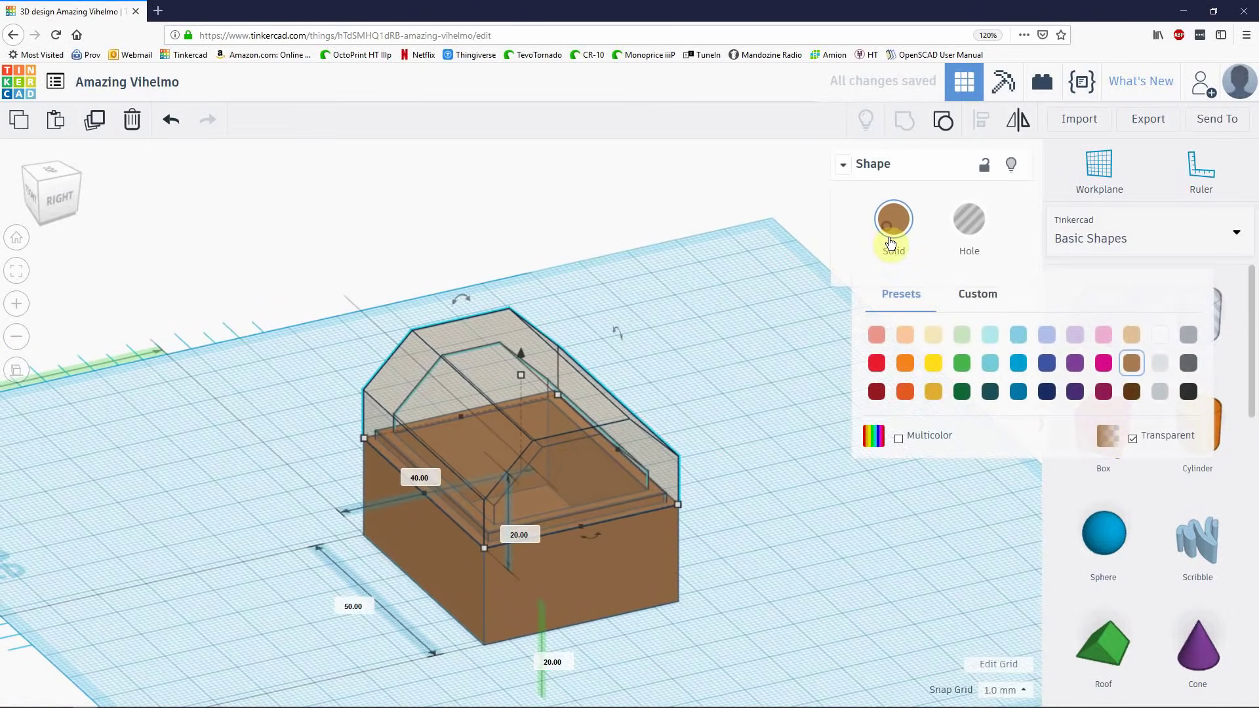
left_click(1132, 438)
left_click(714, 551)
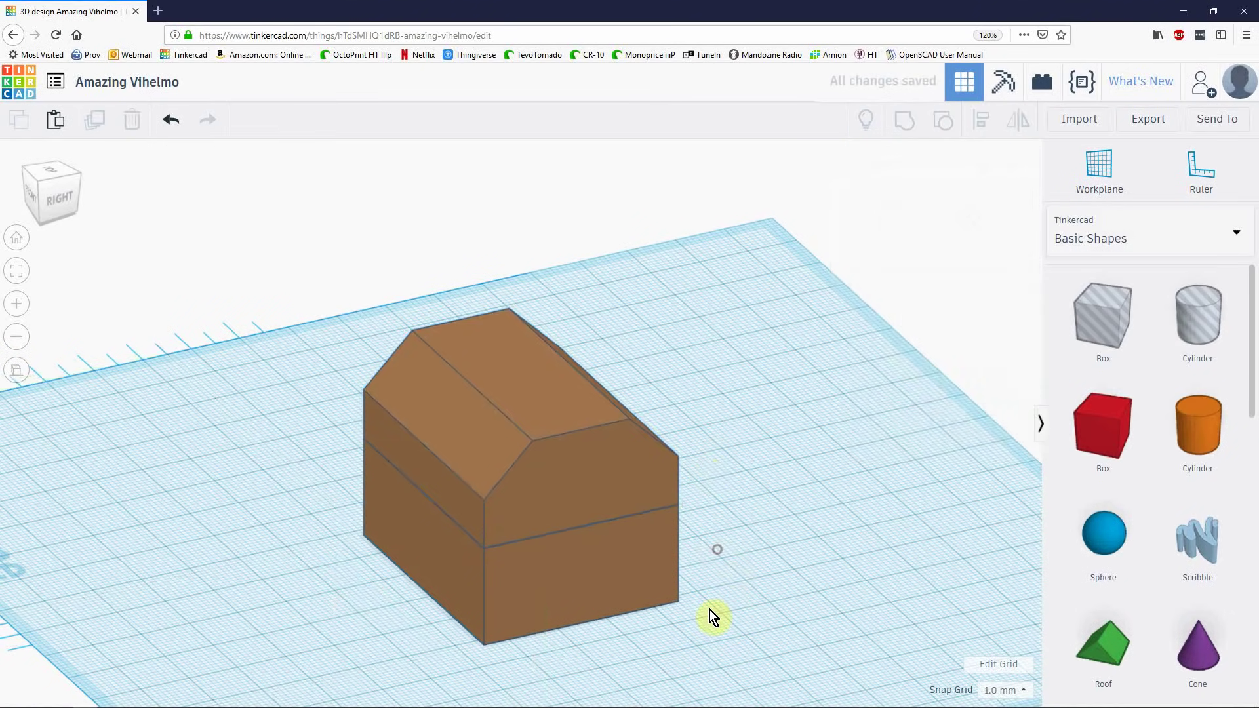
right_click_drag(713, 612, 139, 573)
right_click_drag(885, 575, 590, 469)
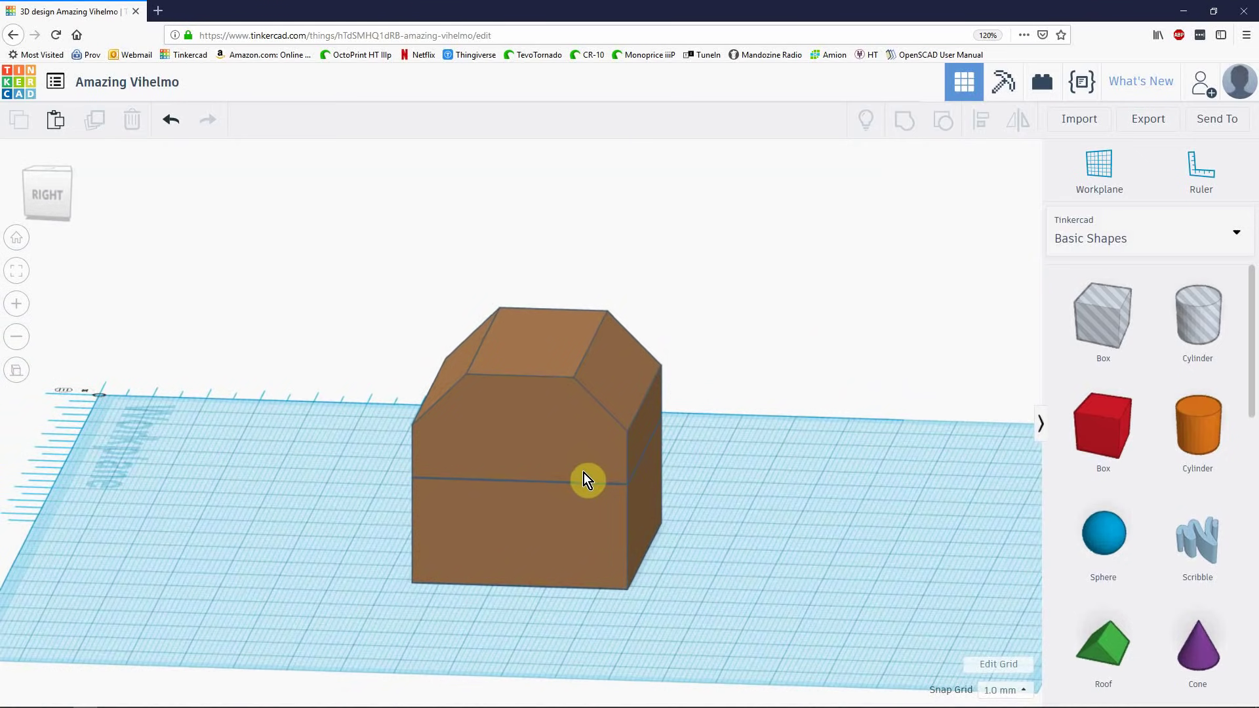
key("alt+Tab")
key("alt+Tab")
key("Tab")
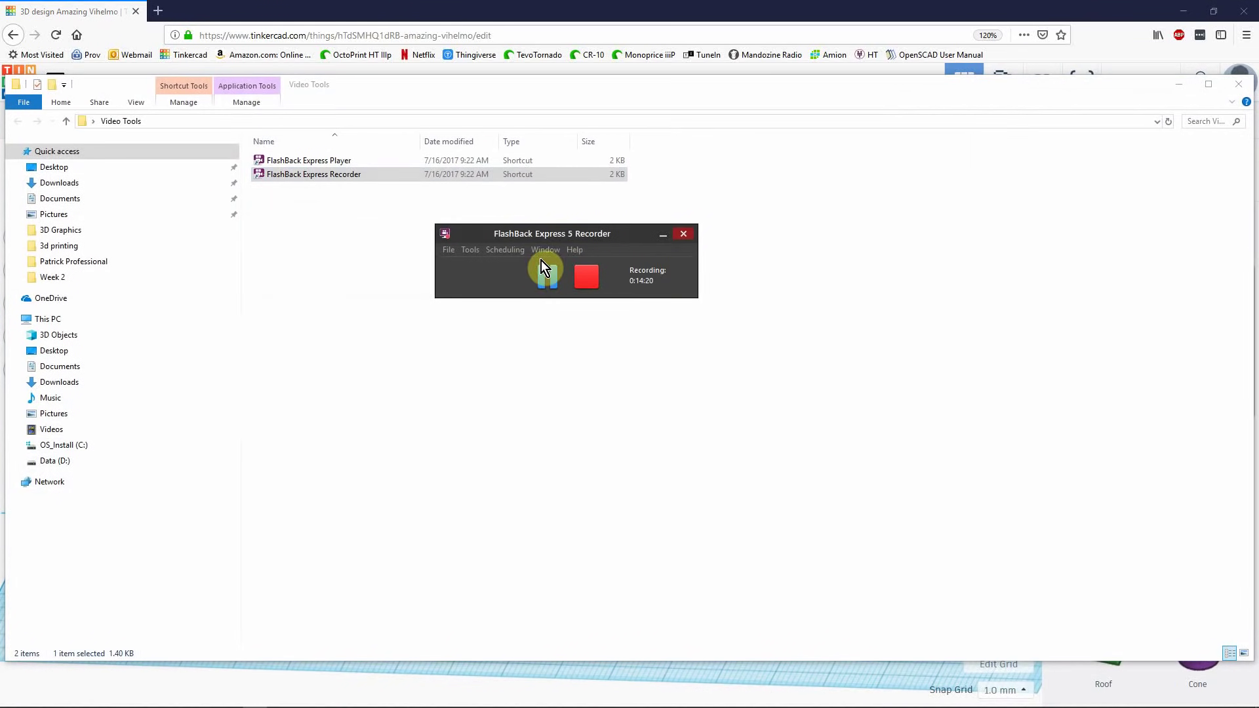